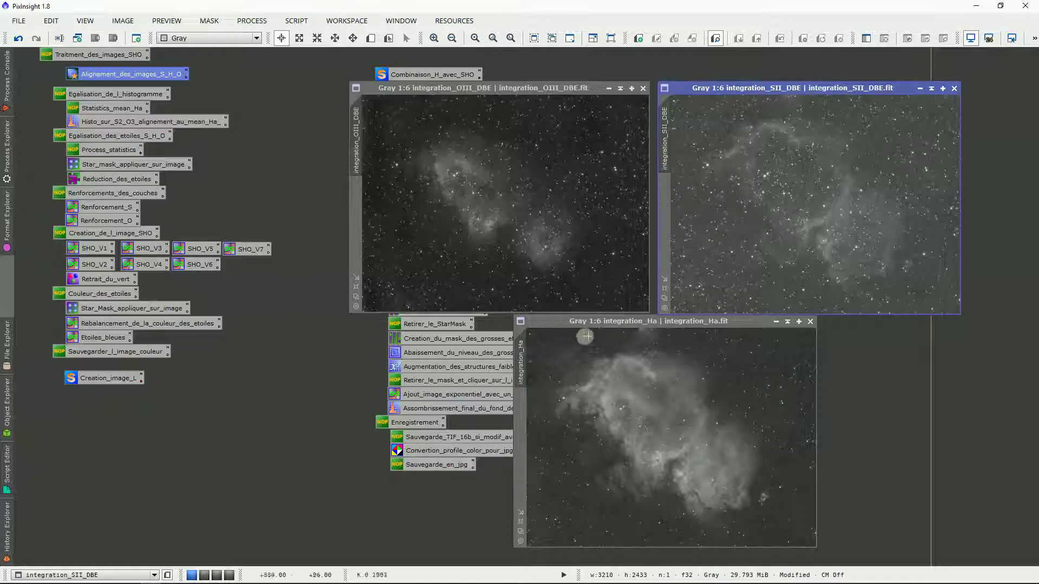
# Arrange the image windows with integration_SII_DBE beside integration_OIII_DBE and integration_Ha centred beneath them.
pyautogui.moveTo(651, 324); pyautogui.dragTo(689, 322)
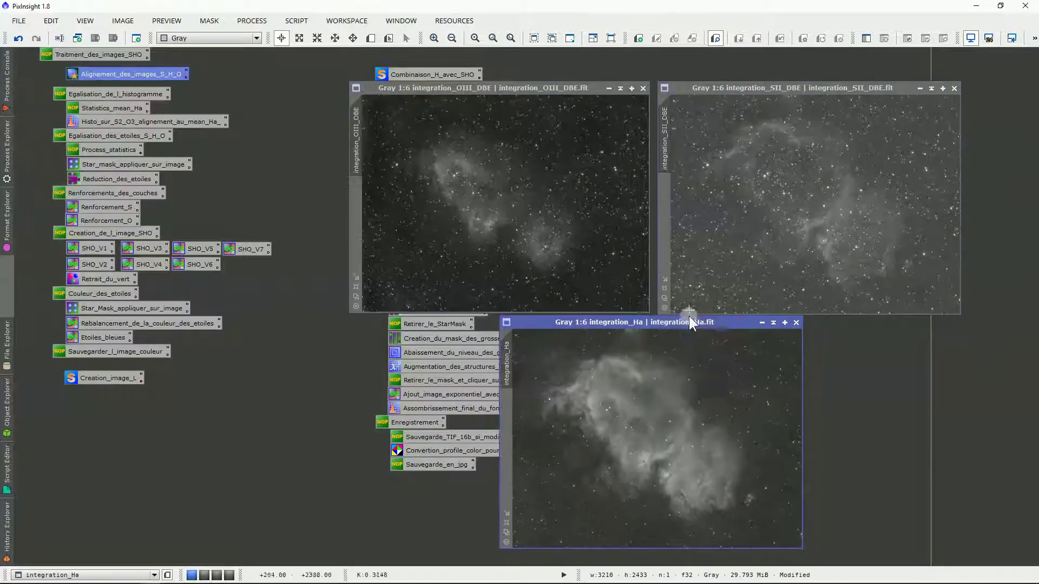
pyautogui.moveTo(675, 88); pyautogui.dragTo(667, 87)
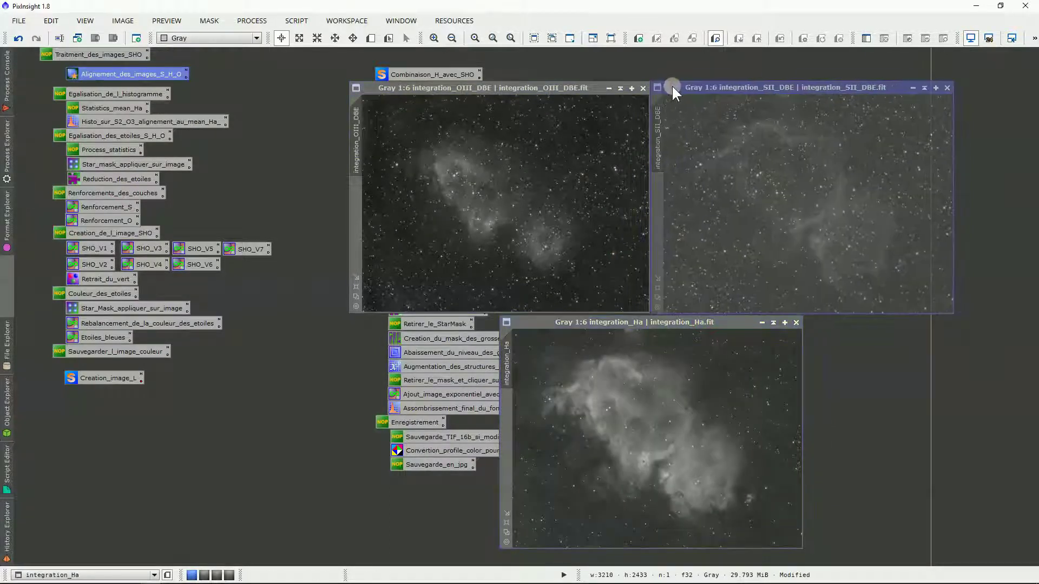
pyautogui.click(664, 323)
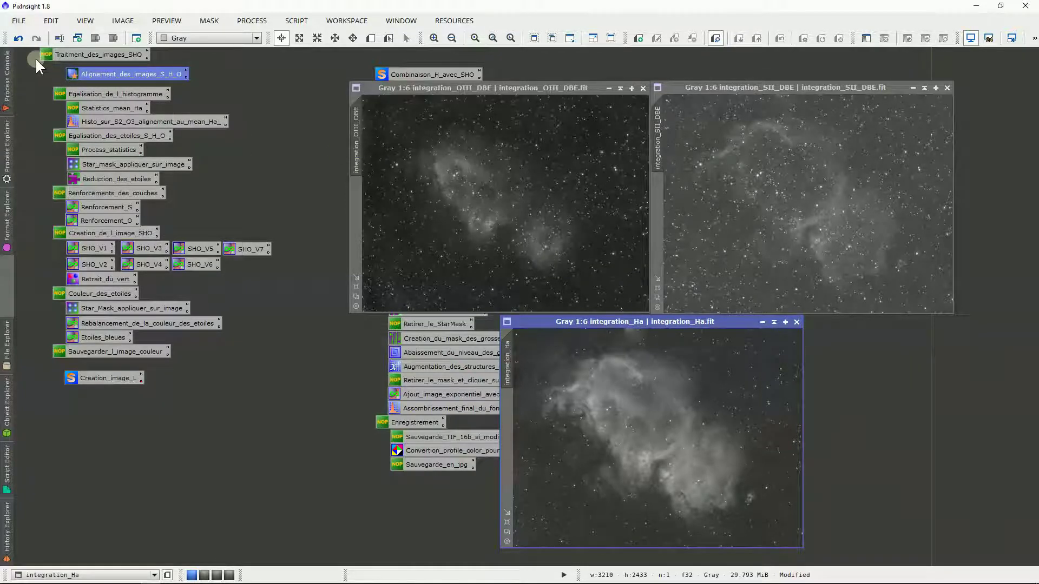
# Compare the OIII image with the SII and Ha images by placing its window over each, and return it to its place.
pyautogui.moveTo(29, 51); pyautogui.dragTo(183, 67)
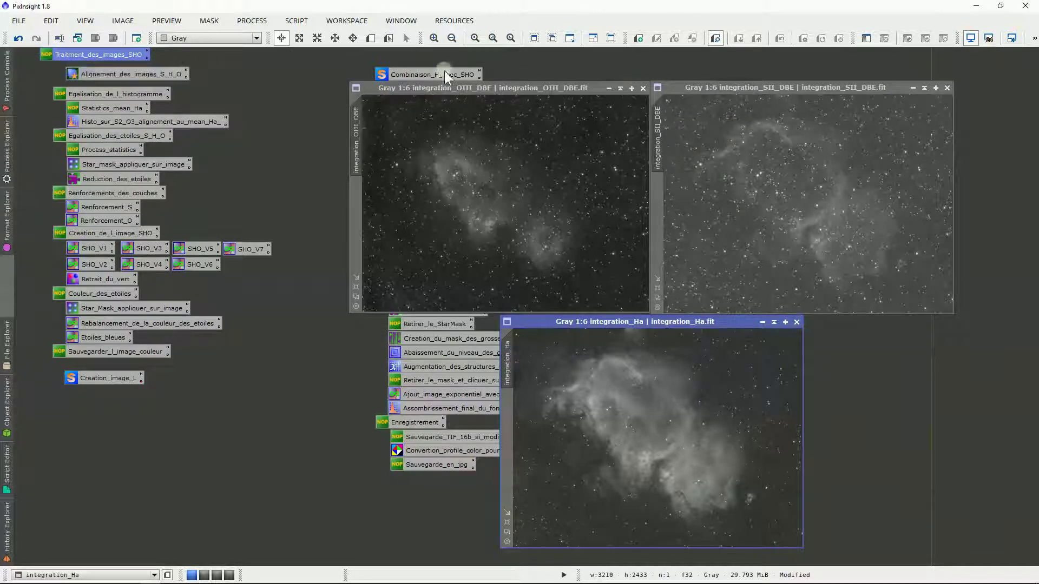
pyautogui.moveTo(439, 81); pyautogui.dragTo(649, 93)
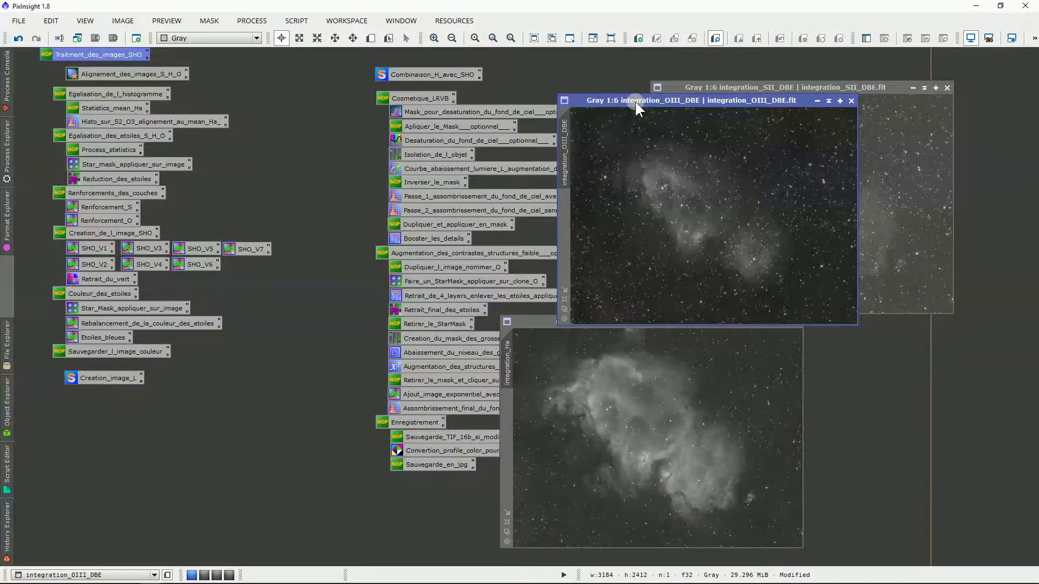
pyautogui.moveTo(635, 102); pyautogui.dragTo(430, 92)
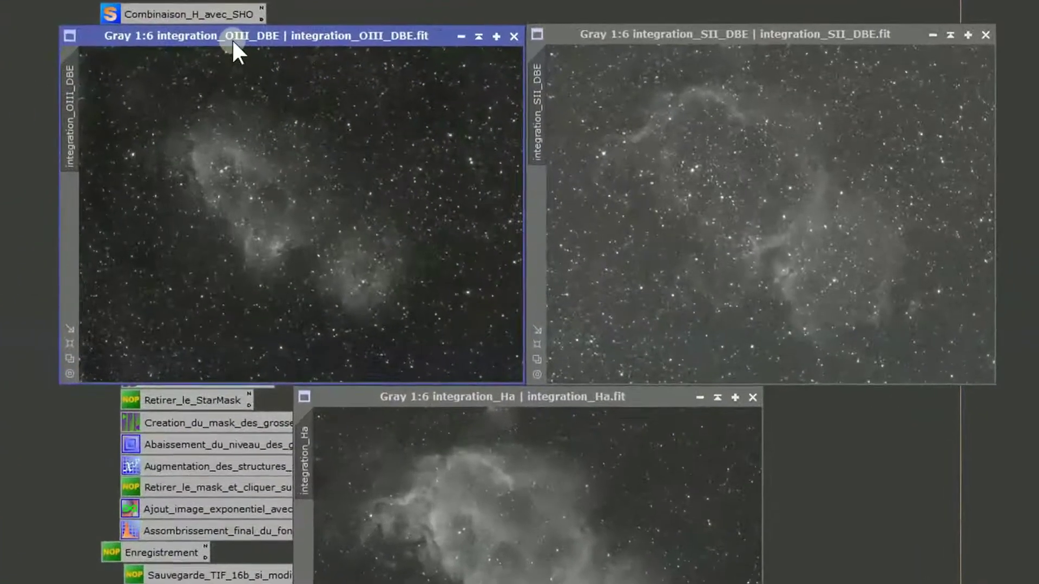
pyautogui.moveTo(459, 92); pyautogui.dragTo(620, 90)
pyautogui.moveTo(481, 45); pyautogui.dragTo(615, 75)
pyautogui.moveTo(616, 22); pyautogui.dragTo(474, 363)
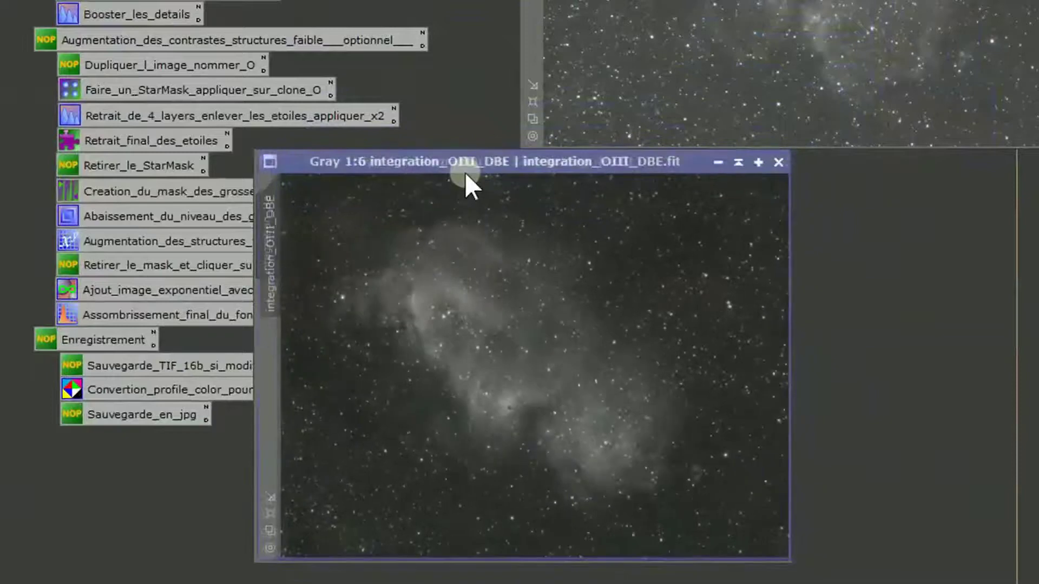
pyautogui.moveTo(465, 173); pyautogui.dragTo(460, 90)
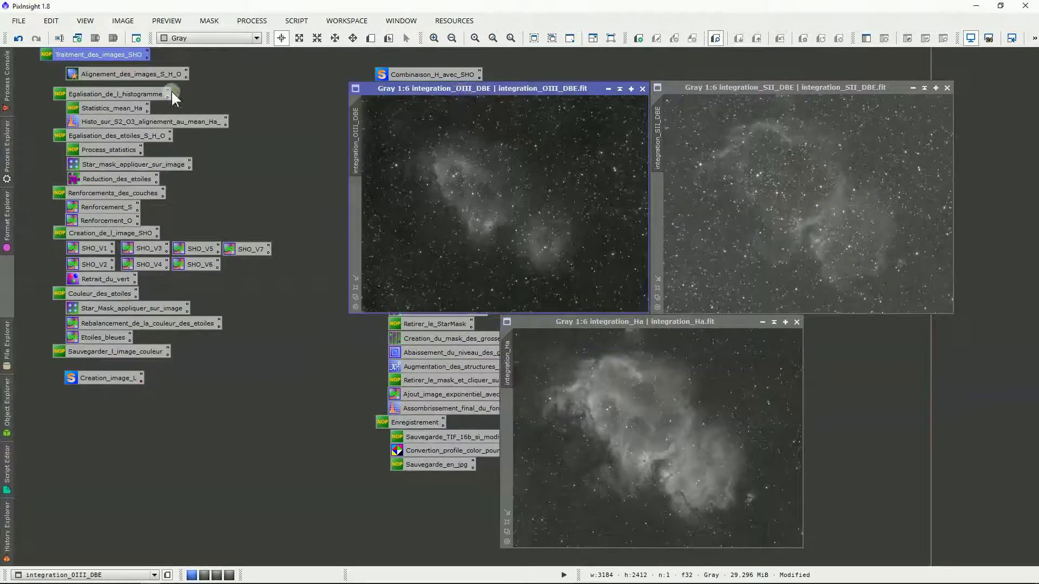
# Review the saved StarAlignment process for the S, H and O images, and survey the remaining SHO processing icons.
pyautogui.doubleClick(76, 72)
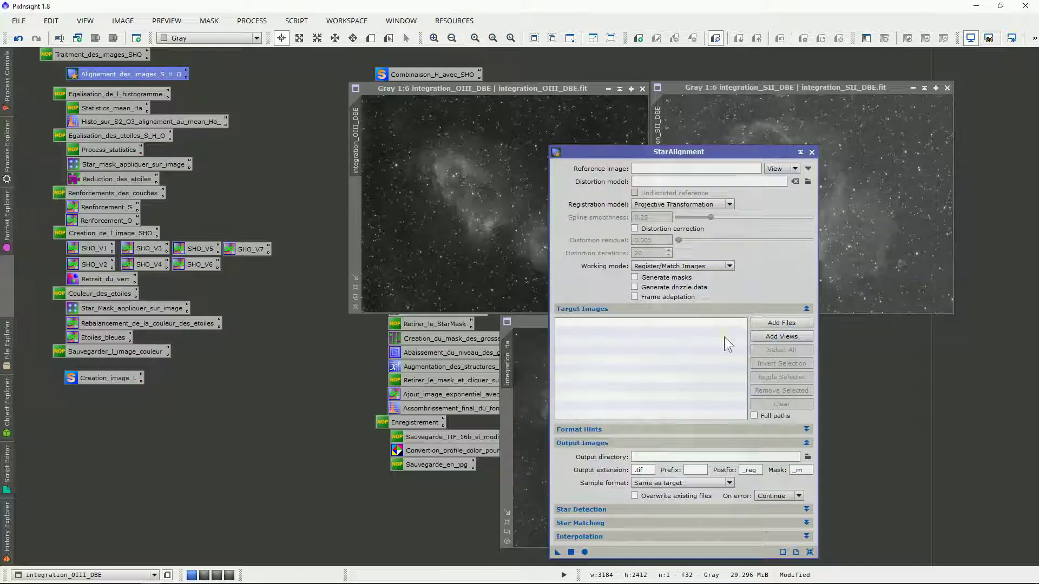
pyautogui.click(811, 152)
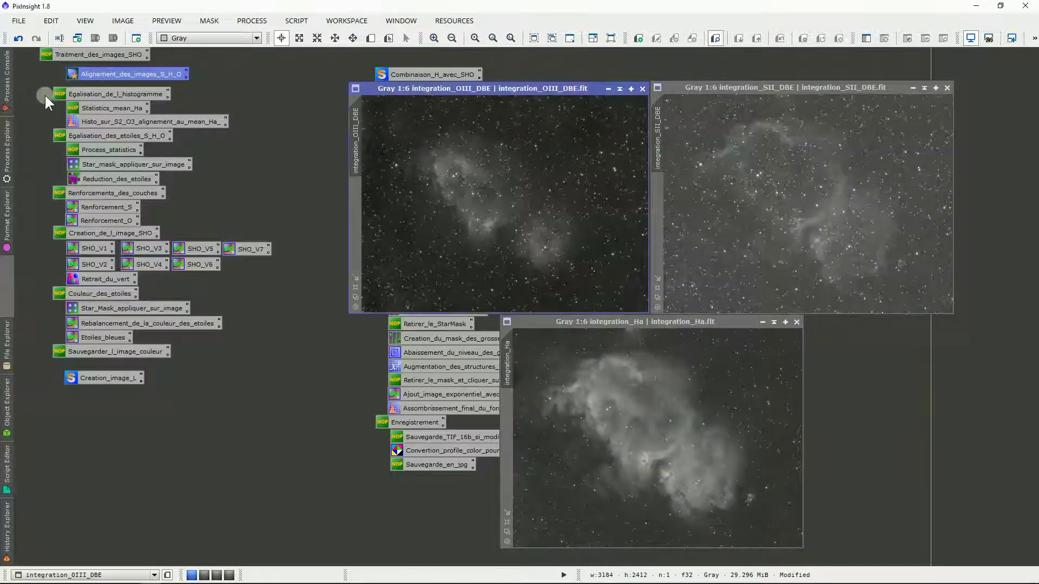
pyautogui.moveTo(44, 93); pyautogui.dragTo(173, 381)
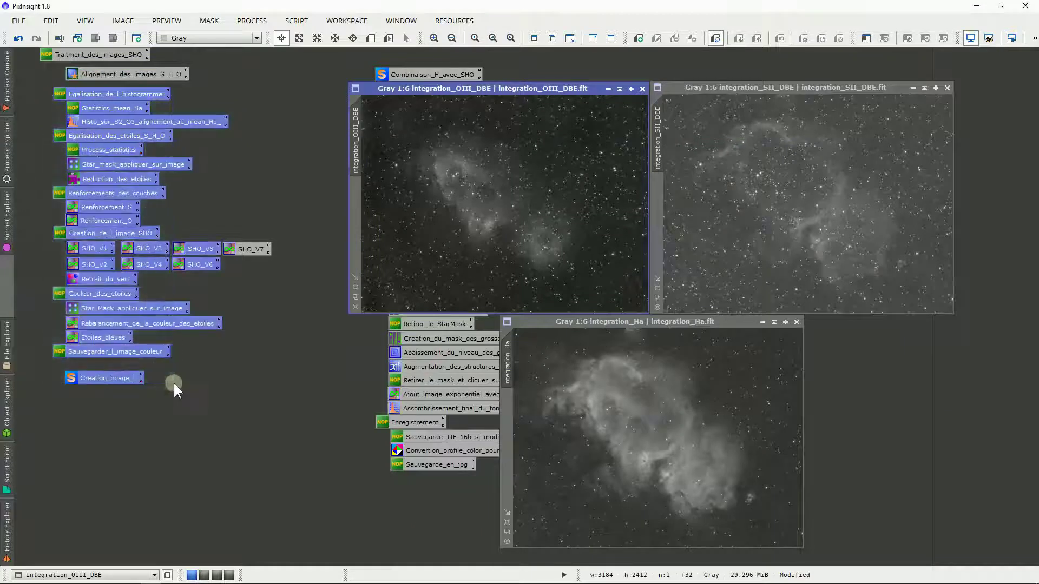
pyautogui.click(20, 246)
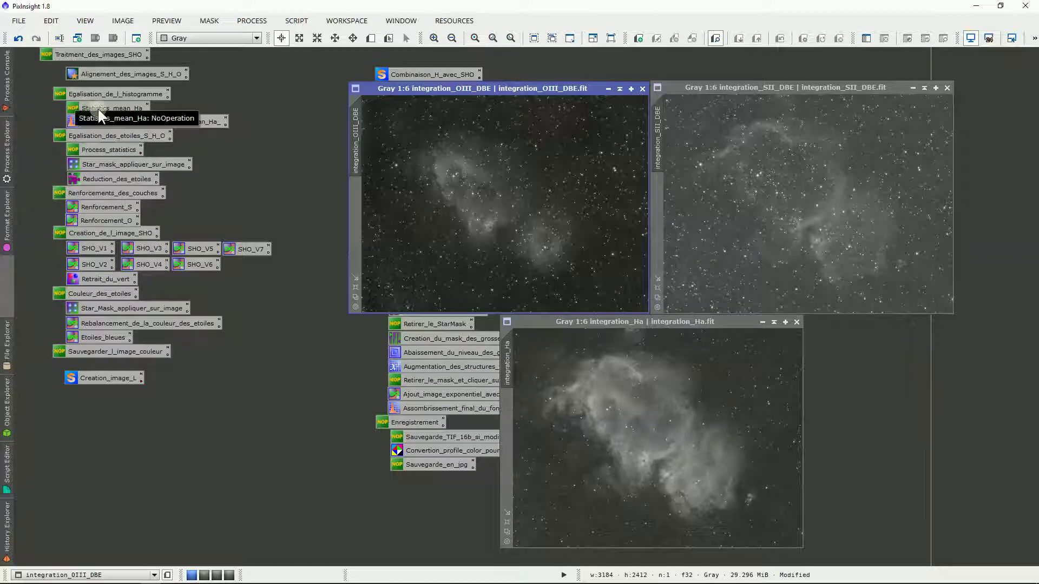
# Open the Statistics process and display the statistics of the integration_Ha image.
pyautogui.click(7, 173)
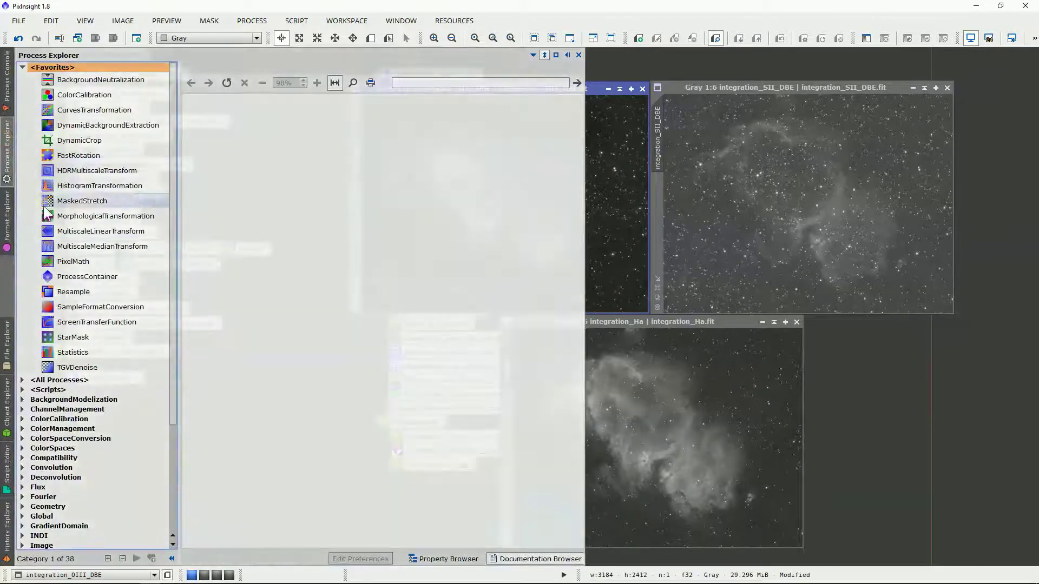
pyautogui.click(85, 352)
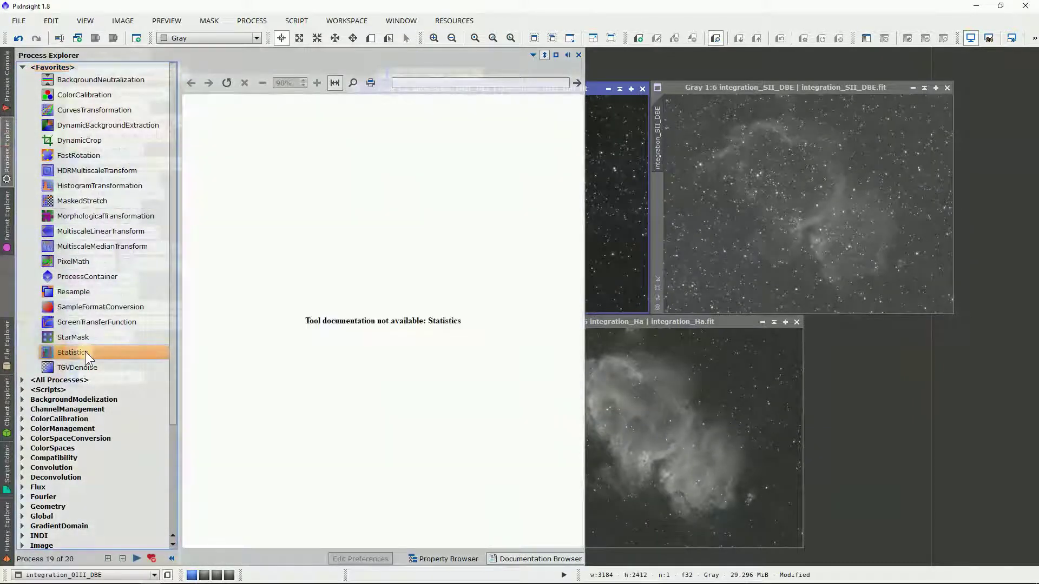
pyautogui.doubleClick(86, 352)
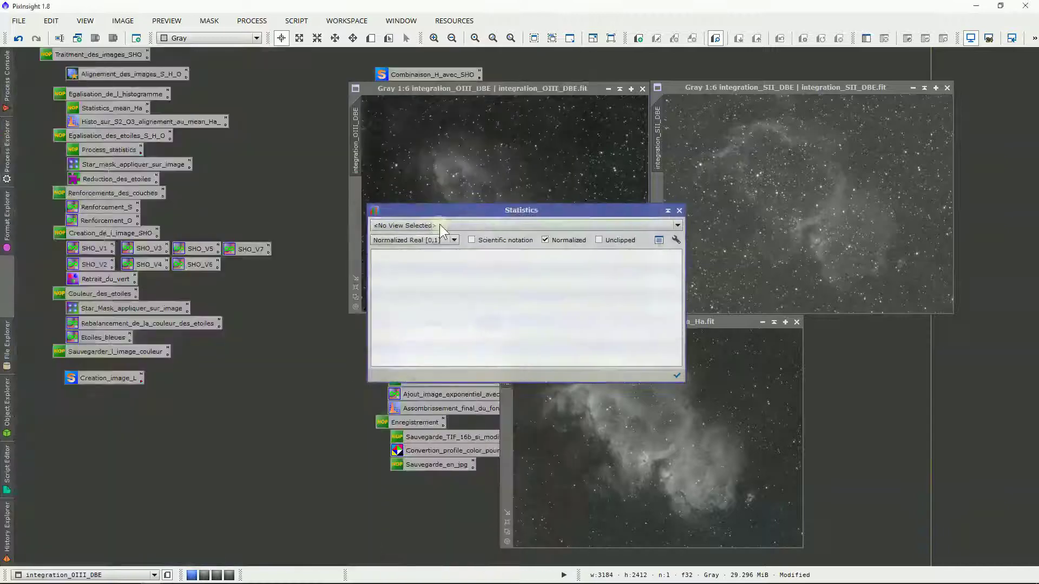
pyautogui.moveTo(417, 206); pyautogui.dragTo(325, 317)
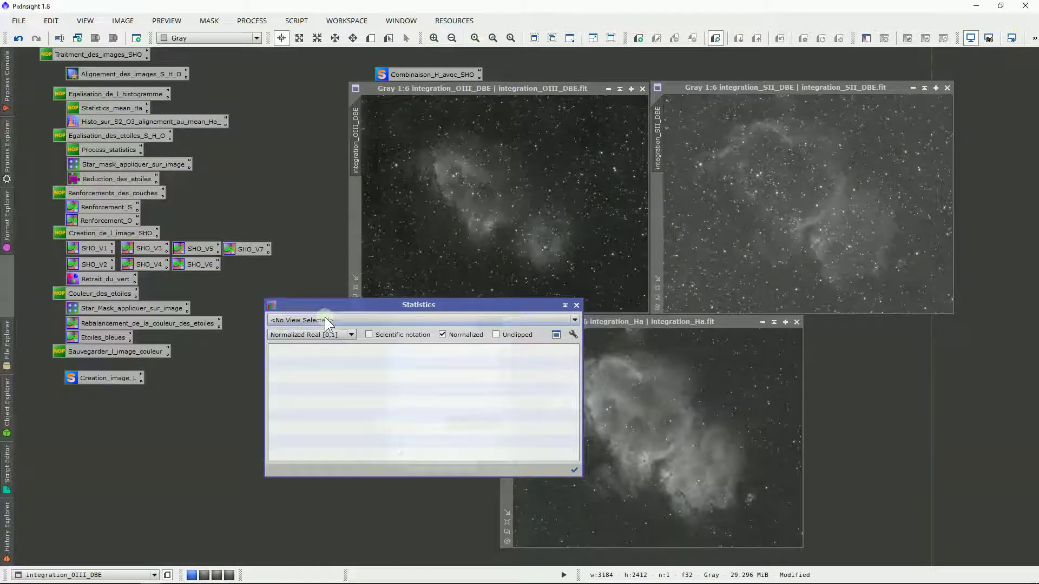
pyautogui.click(325, 317)
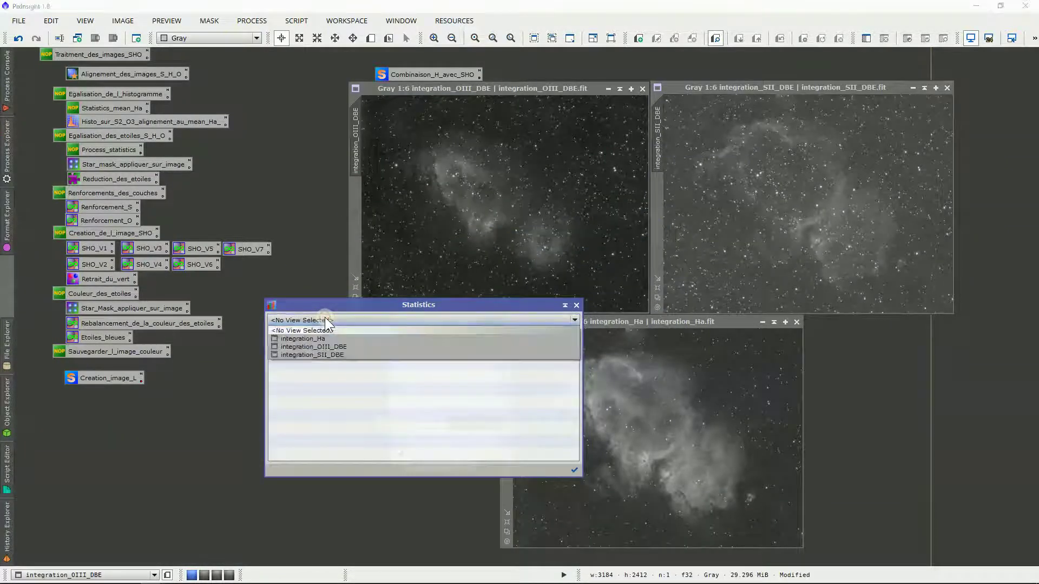
pyautogui.click(329, 333)
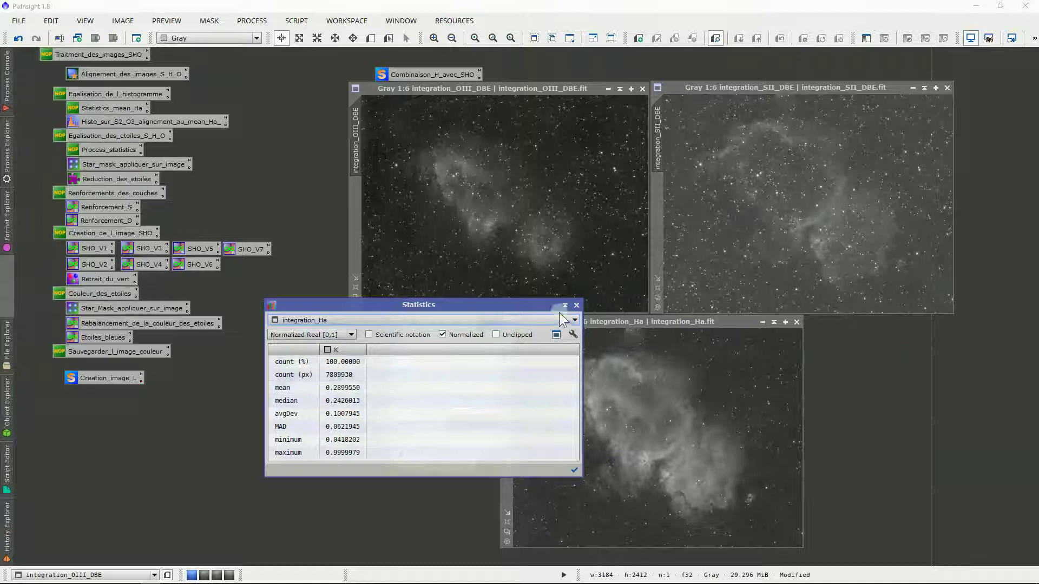
# Open the saved S2/O3 HistogramTransformation, set its horizontal zoom to 1, reset the shadows clipping and start a real-time preview.
pyautogui.doubleClick(150, 120)
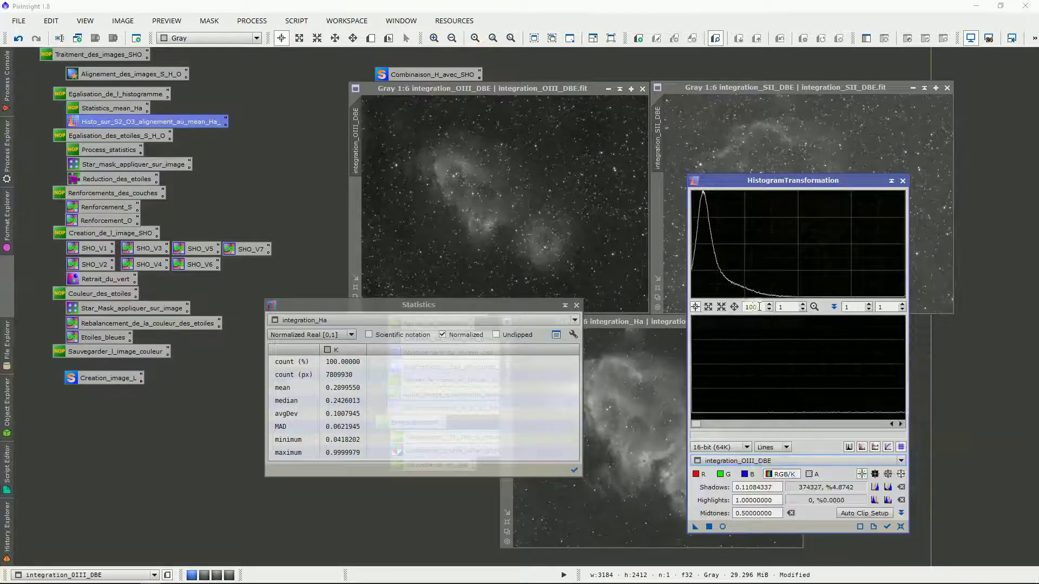
pyautogui.press('BackSpace')
pyautogui.press('BackSpace')
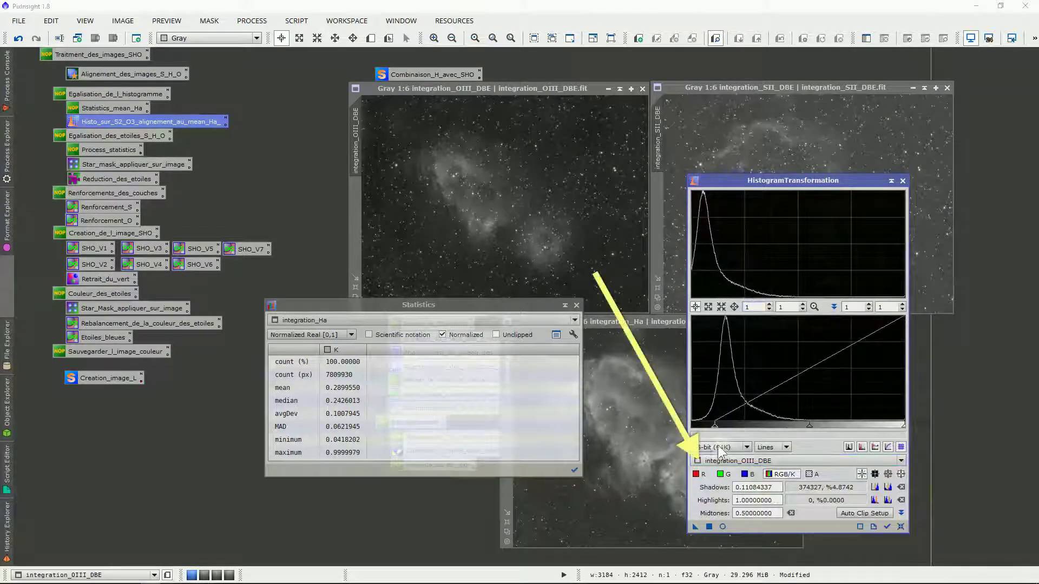
pyautogui.click(901, 487)
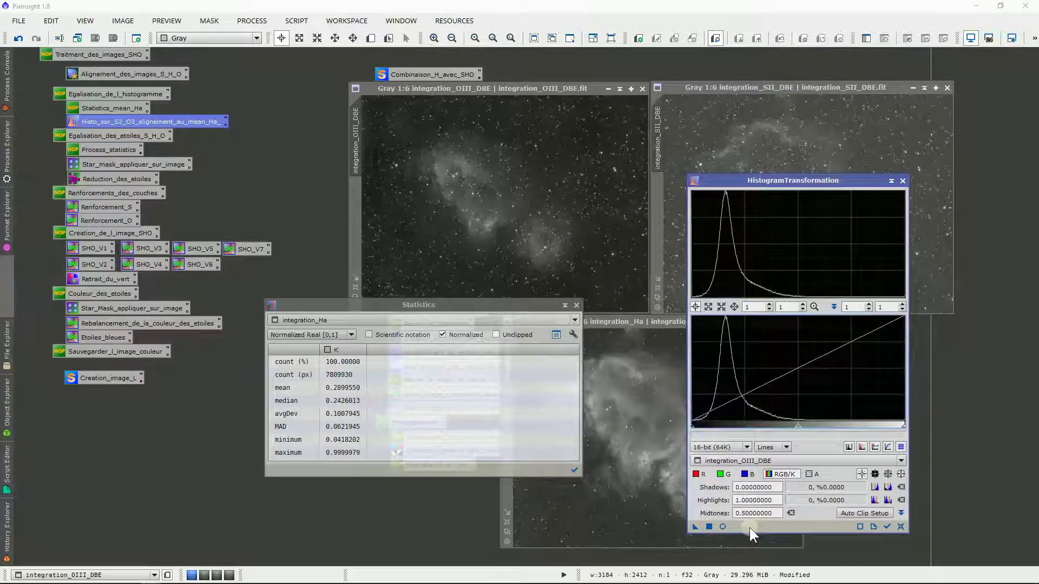
pyautogui.click(723, 526)
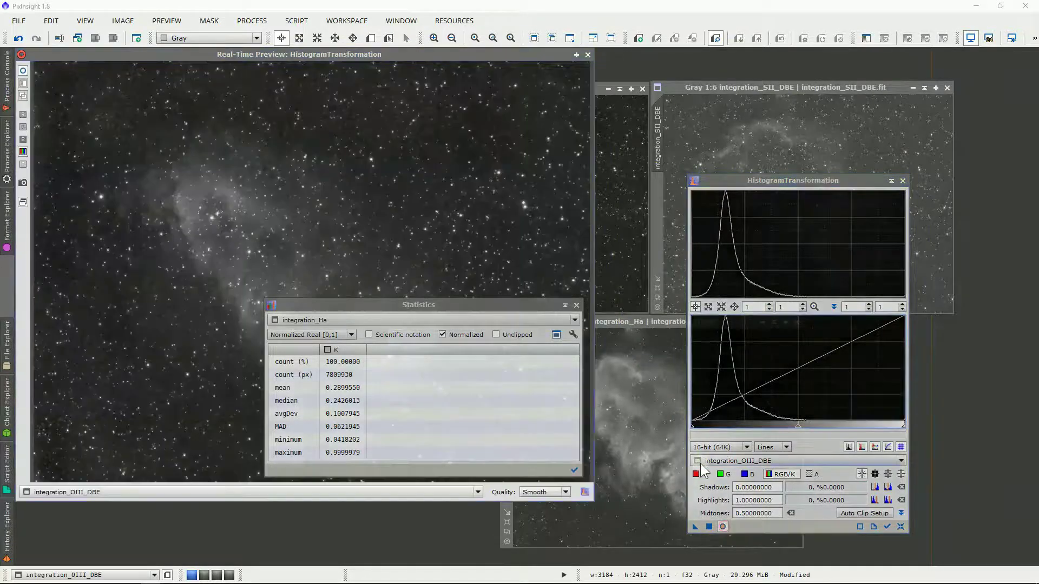
# Move the Statistics window clear of the preview and show the statistics of the RealTimePreview view.
pyautogui.moveTo(441, 303); pyautogui.dragTo(570, 376)
pyautogui.click(570, 390)
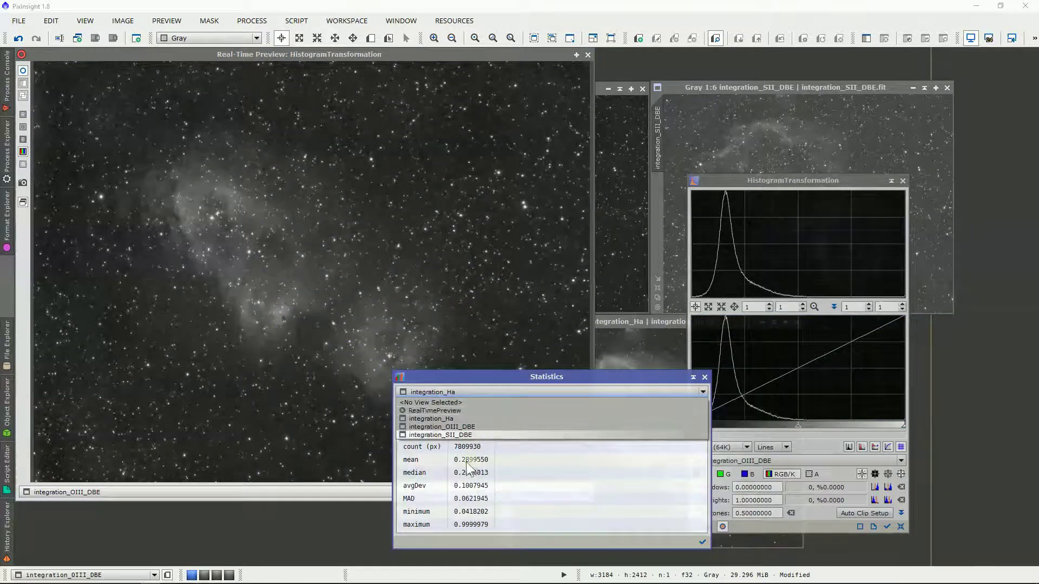
pyautogui.click(452, 412)
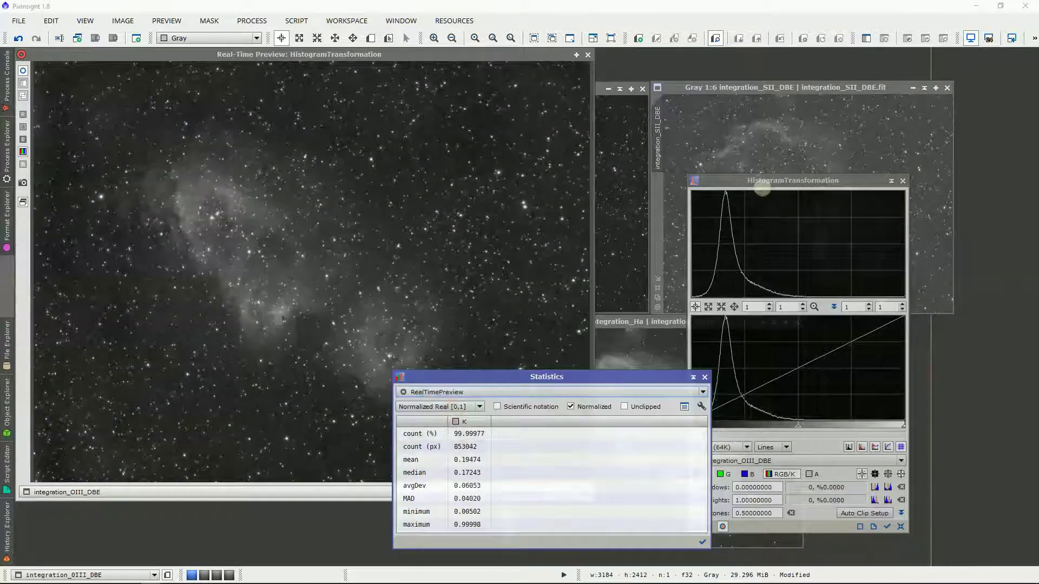
# Try raising the OIII mean towards the Ha mean with midtones at 0.37215190 and shadows at 0.01518987.
pyautogui.moveTo(765, 182); pyautogui.dragTo(810, 170)
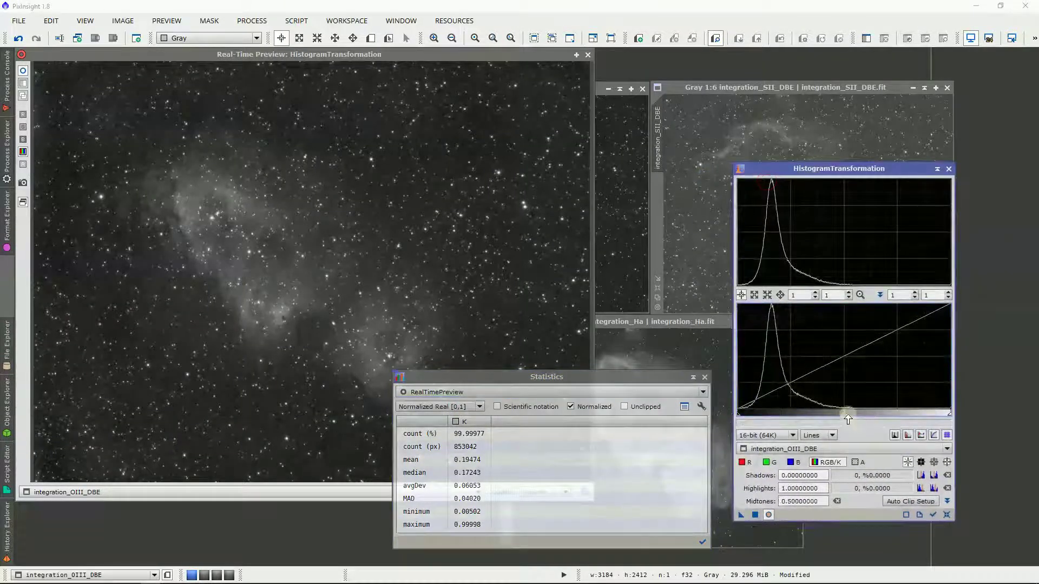
pyautogui.moveTo(846, 417); pyautogui.dragTo(816, 424)
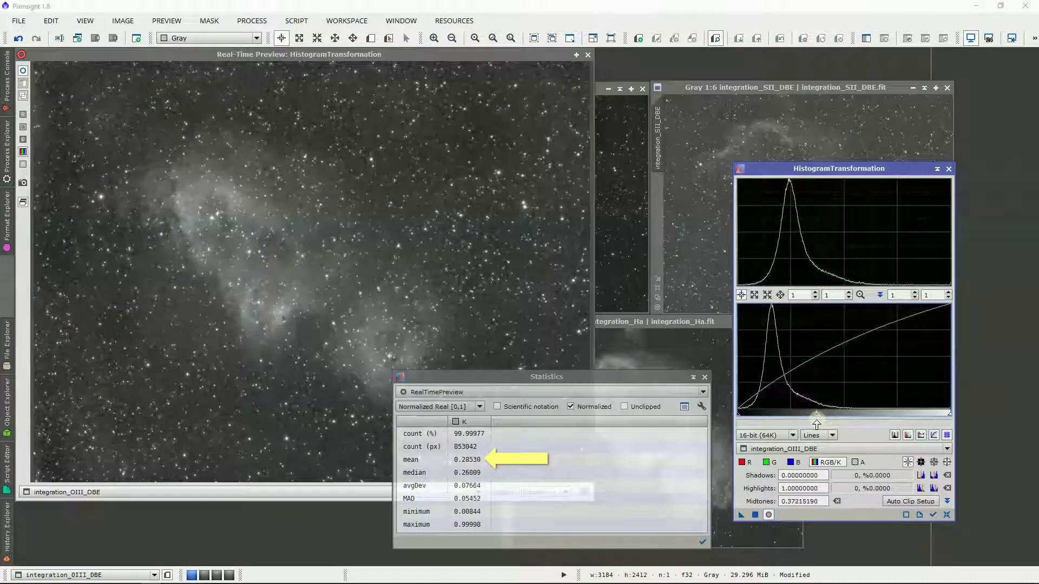
pyautogui.moveTo(738, 415); pyautogui.dragTo(740, 415)
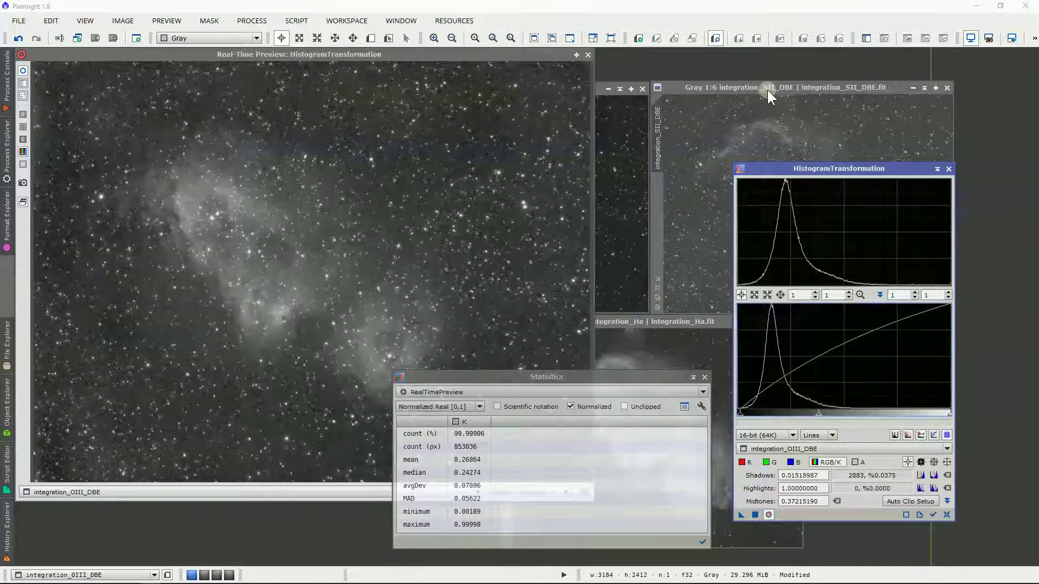
# Close the real-time preview and Statistics, reset the HistogramTransformation parameters, and move its window further aside.
pyautogui.click(588, 55)
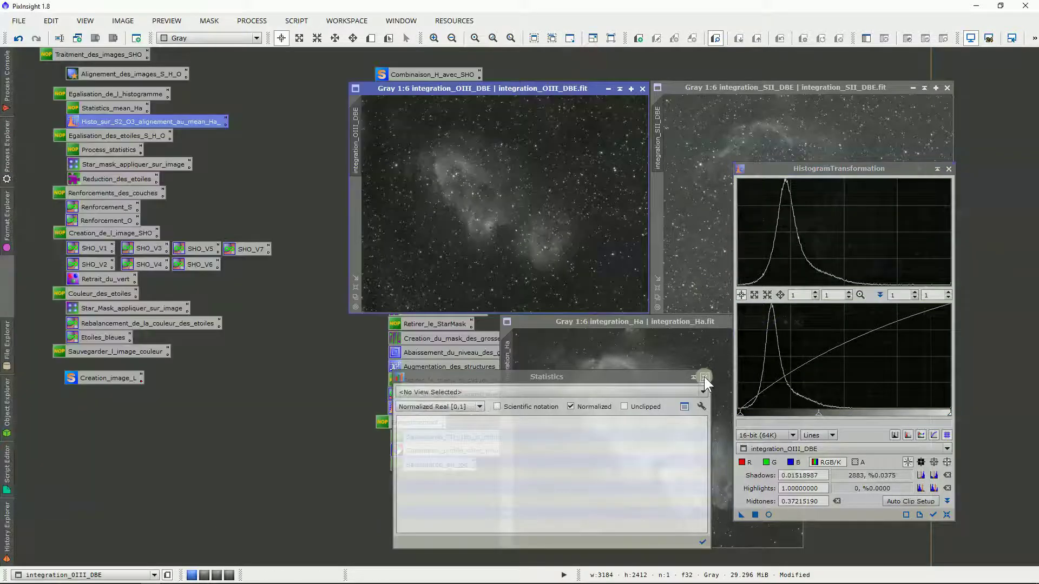
pyautogui.click(703, 376)
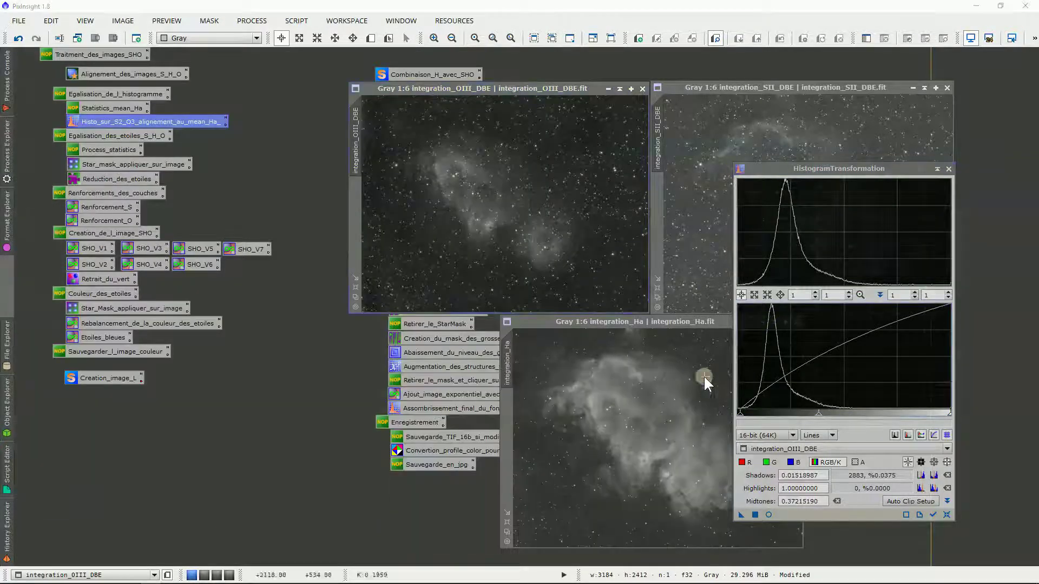
pyautogui.click(947, 515)
pyautogui.moveTo(776, 169); pyautogui.dragTo(803, 163)
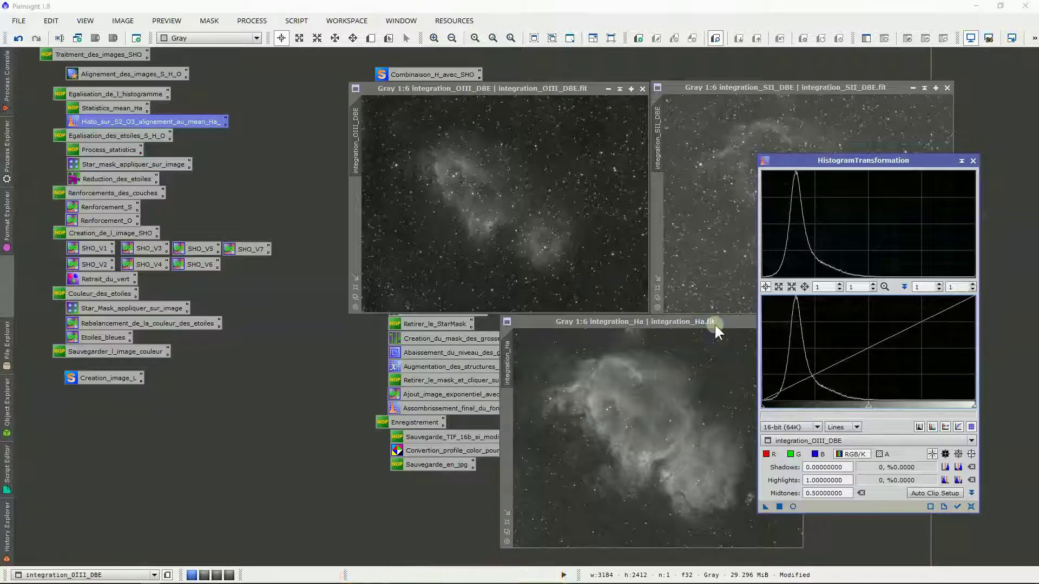
# Preview the histogram stretch on the OIII image, set the midtones to 0.41772152, and close the preview.
pyautogui.moveTo(714, 323); pyautogui.dragTo(711, 323)
pyautogui.click(479, 237)
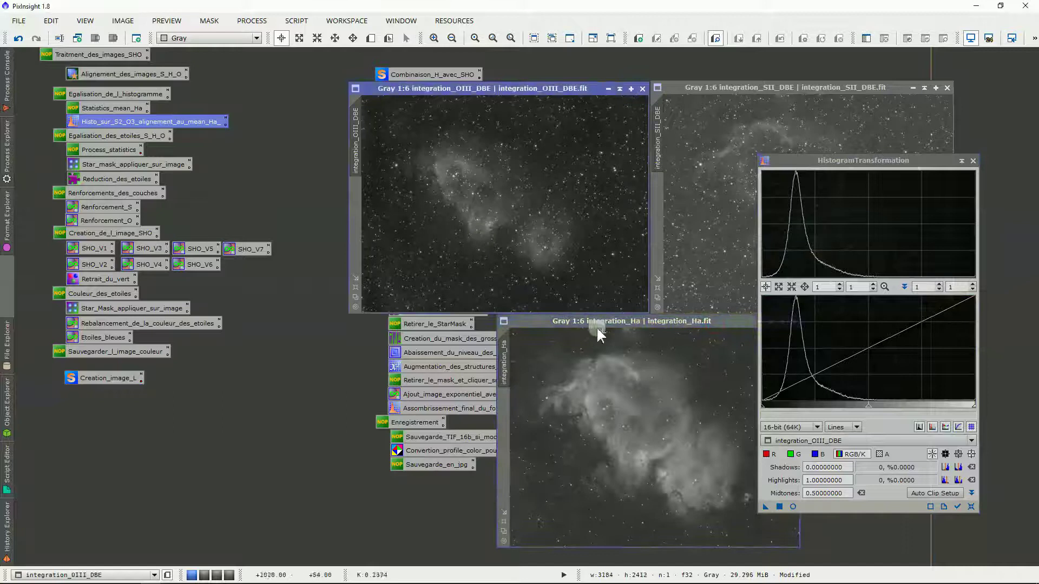
pyautogui.click(791, 505)
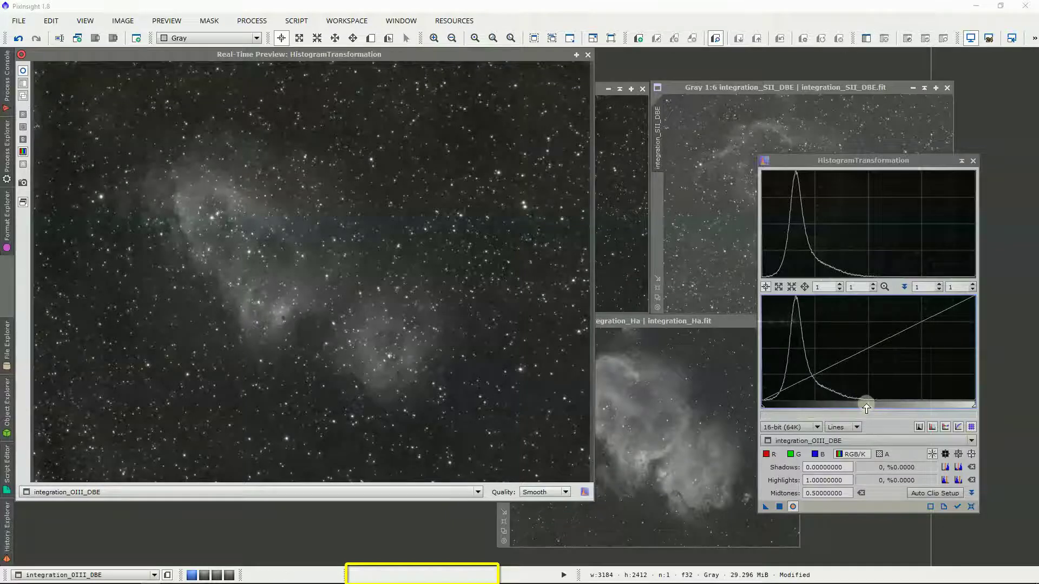
pyautogui.moveTo(866, 408); pyautogui.dragTo(853, 410)
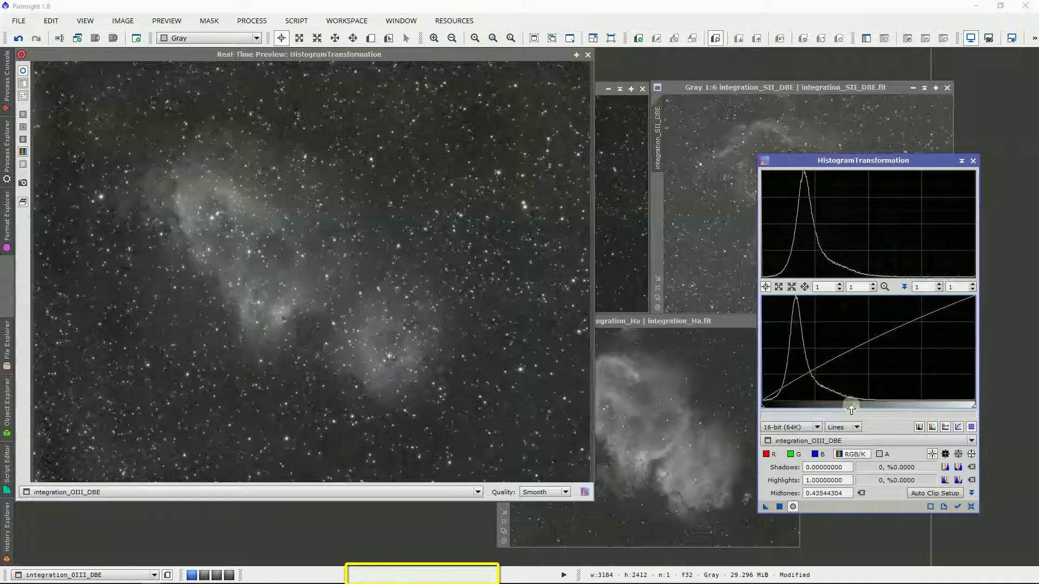
pyautogui.moveTo(852, 410); pyautogui.dragTo(850, 409)
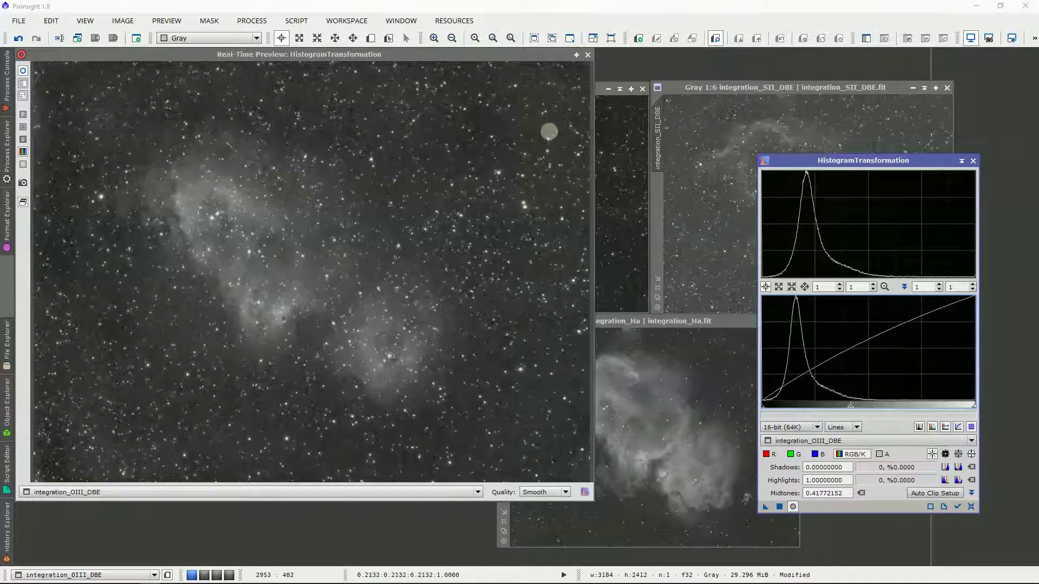
pyautogui.click(587, 55)
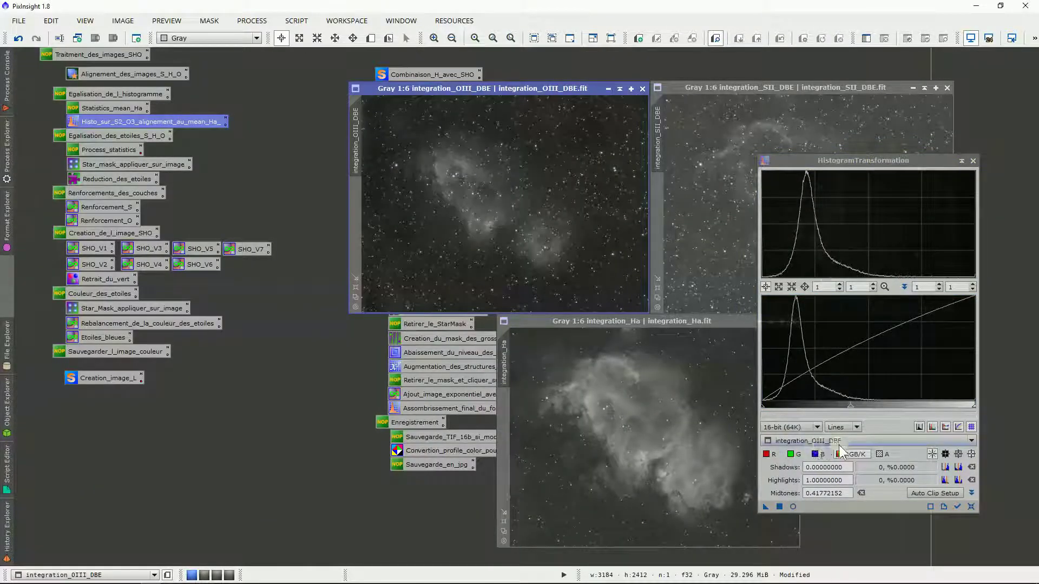
# Apply the current HistogramTransformation settings to the integration_OIII_DBE image.
pyautogui.moveTo(765, 505); pyautogui.dragTo(761, 498)
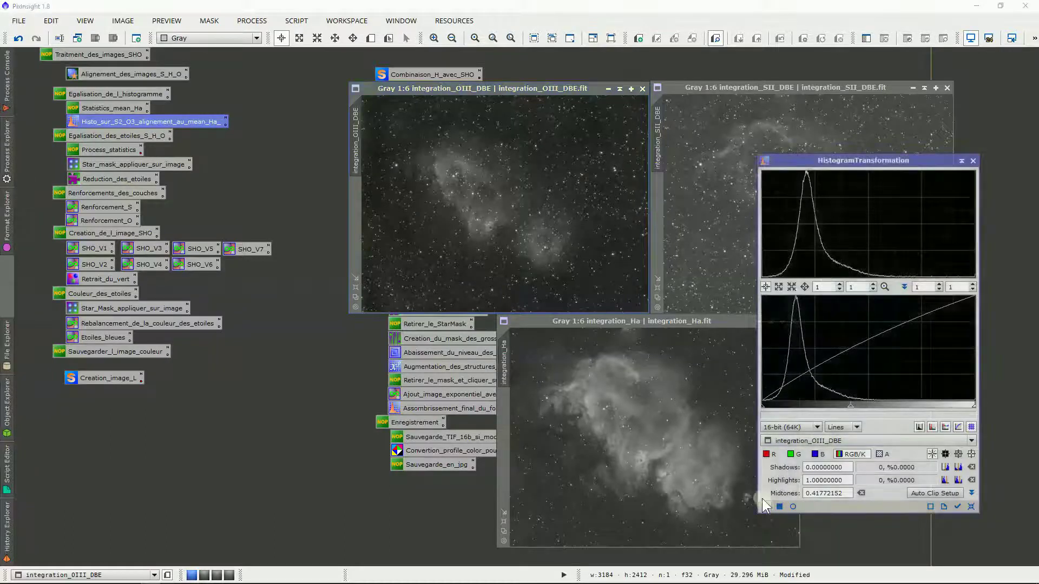
pyautogui.moveTo(557, 252); pyautogui.dragTo(557, 252)
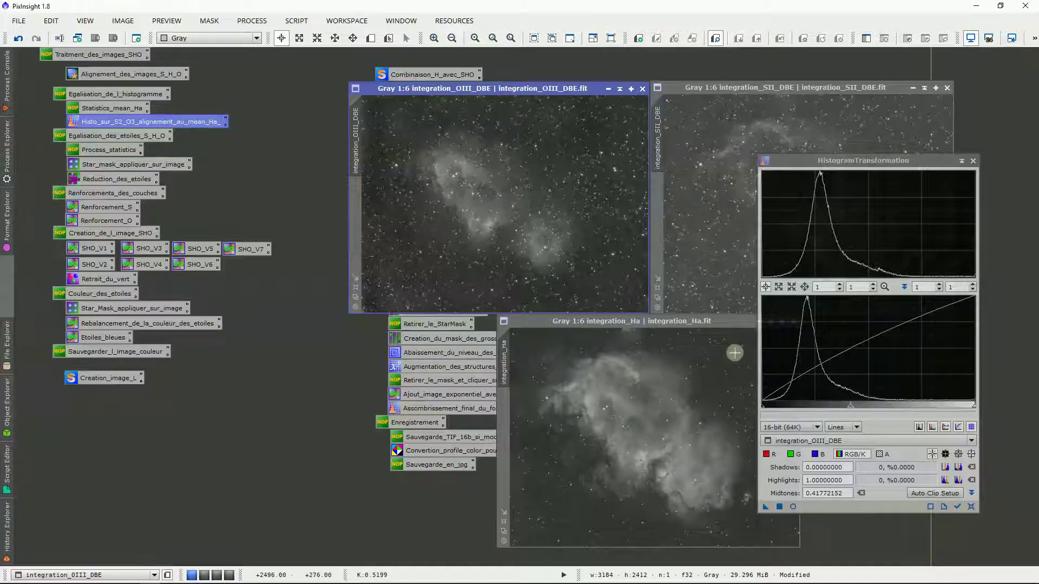
# Bring the SII image forward, choose integration_SII_DBE as the HistogramTransformation view, and start its real-time preview.
pyautogui.moveTo(676, 88); pyautogui.dragTo(660, 90)
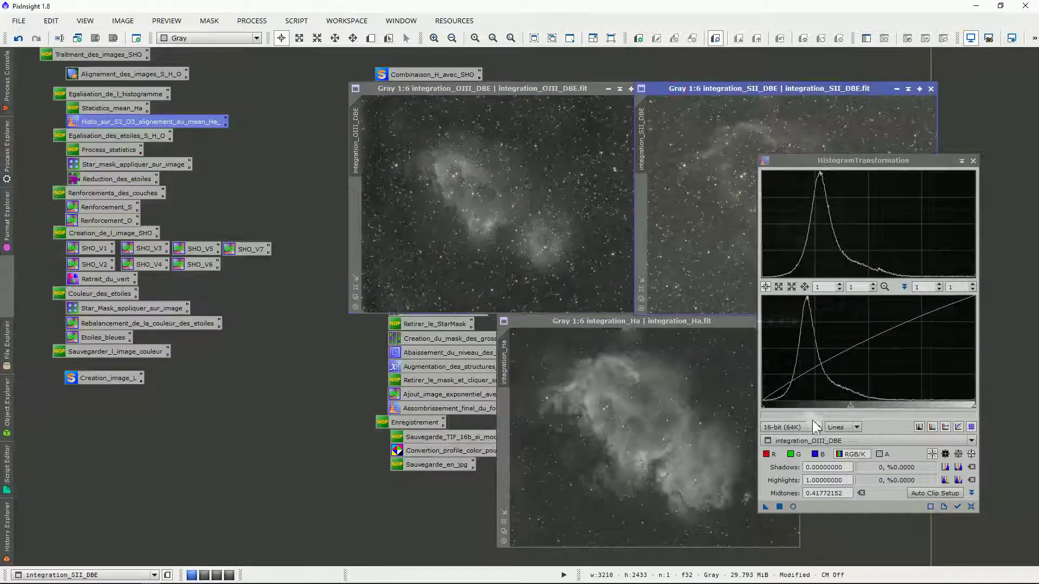
pyautogui.click(825, 441)
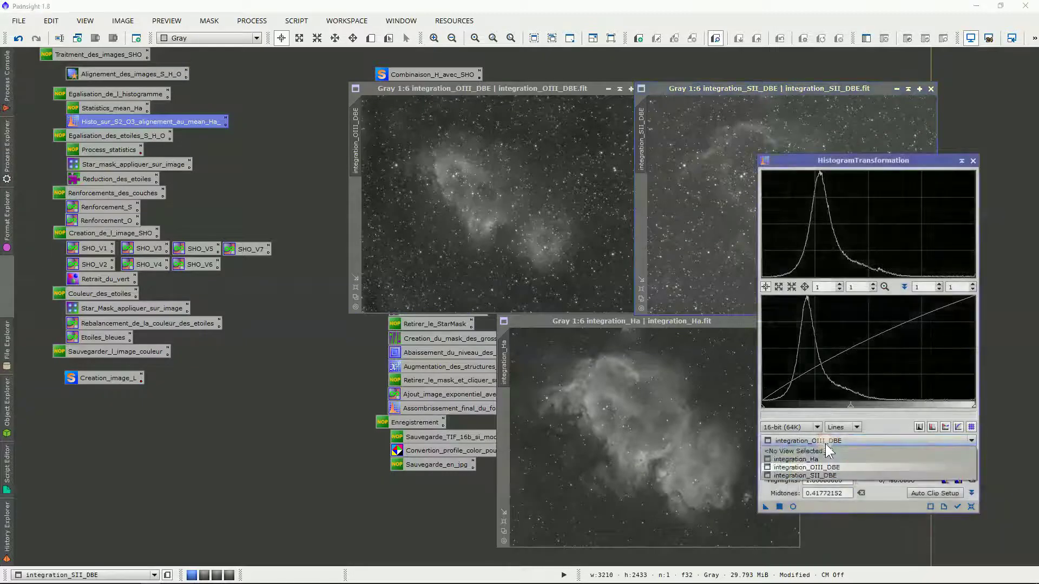
pyautogui.click(831, 476)
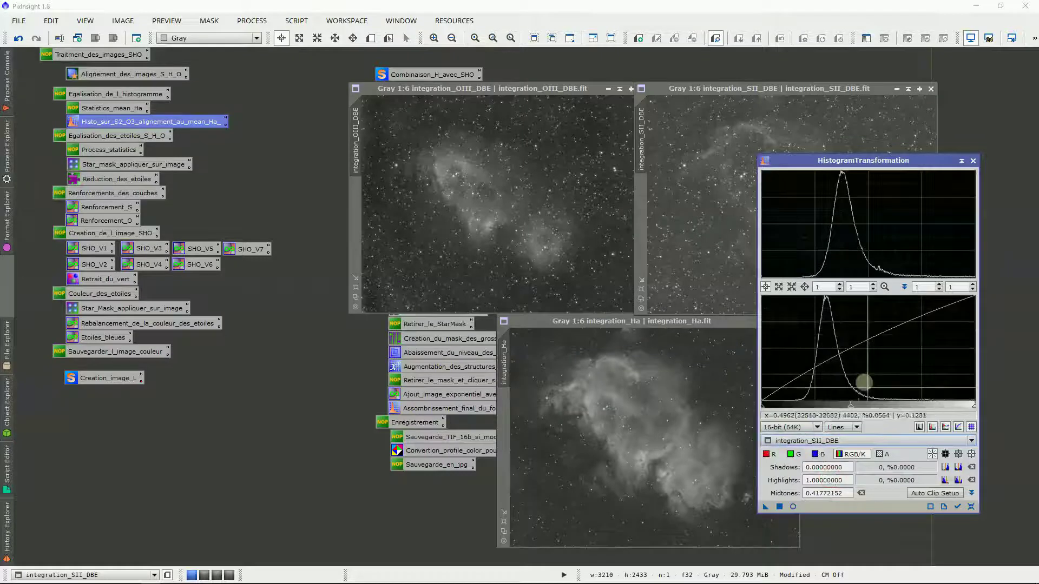
pyautogui.click(794, 507)
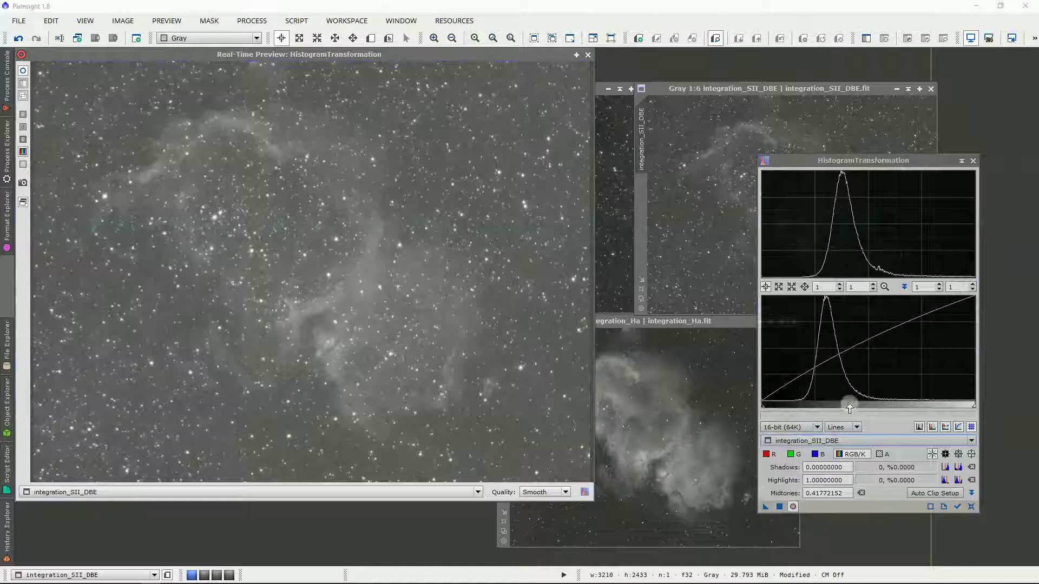
# Reset the HistogramTransformation parameters after a midtones trial and set the shadows to 0.10126582 for the SII image.
pyautogui.moveTo(849, 408); pyautogui.dragTo(870, 405)
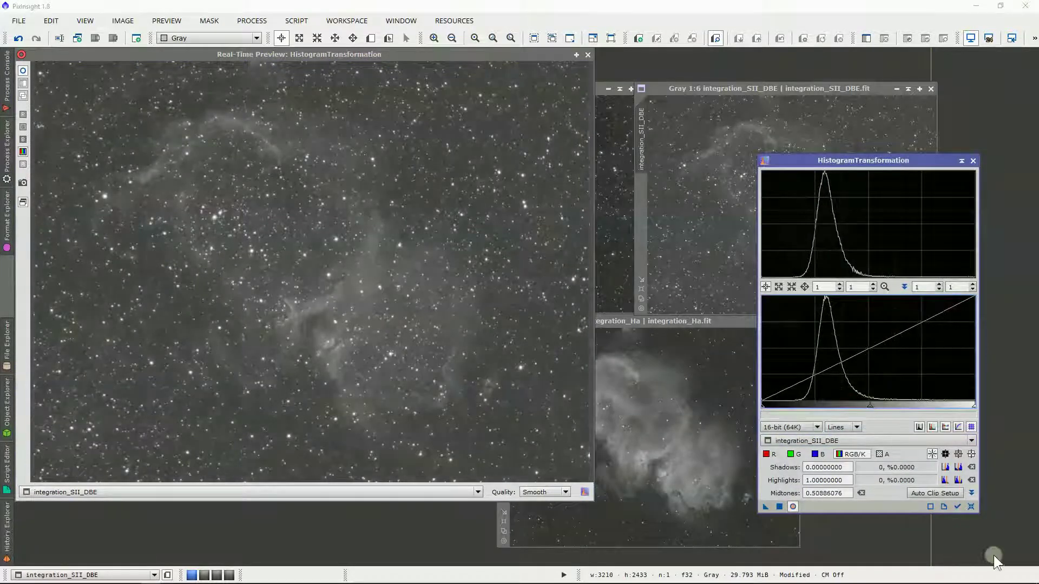
pyautogui.click(974, 508)
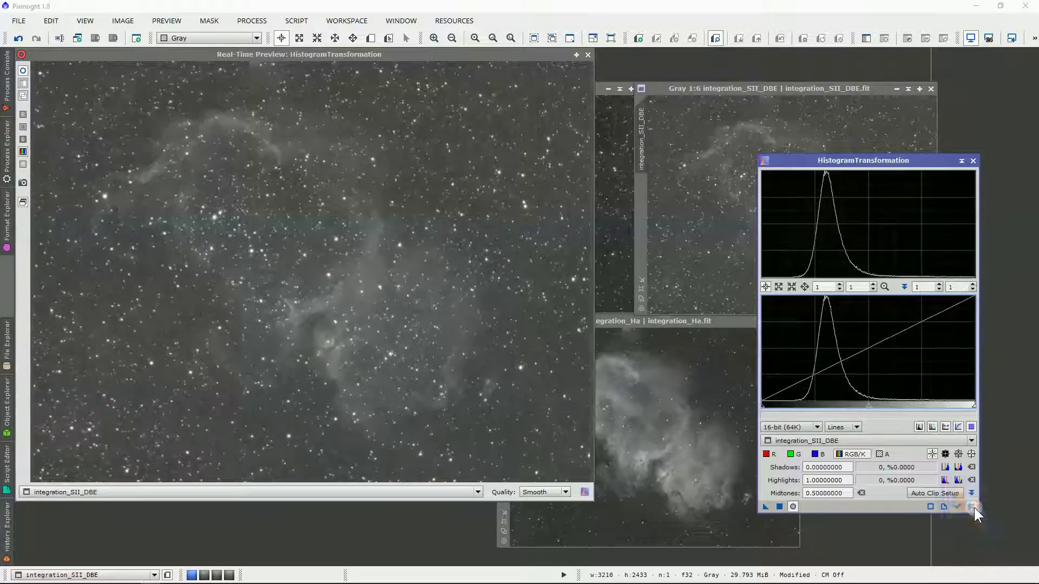
pyautogui.moveTo(764, 408); pyautogui.dragTo(783, 406)
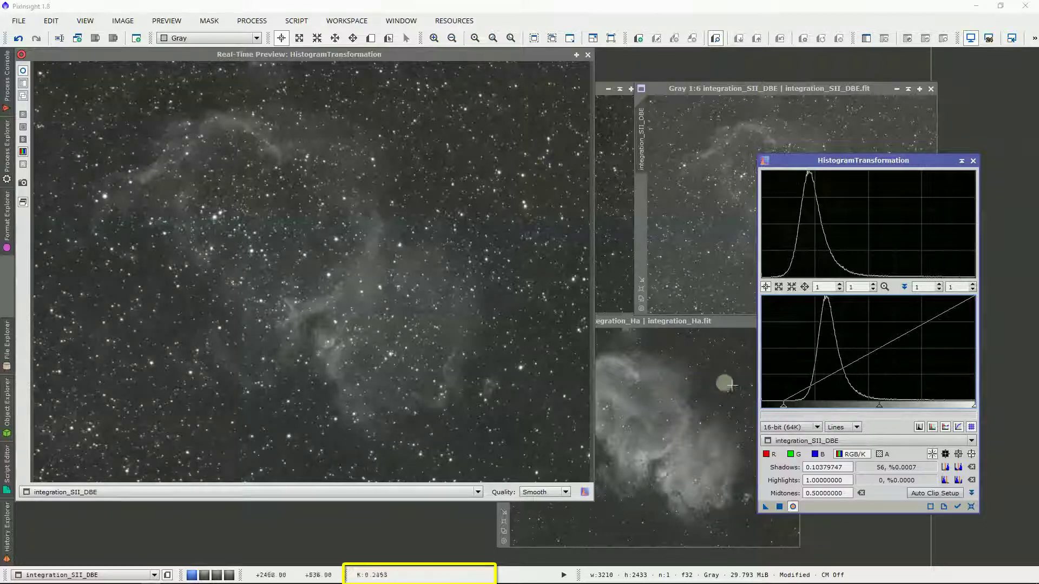
pyautogui.moveTo(785, 410); pyautogui.dragTo(782, 410)
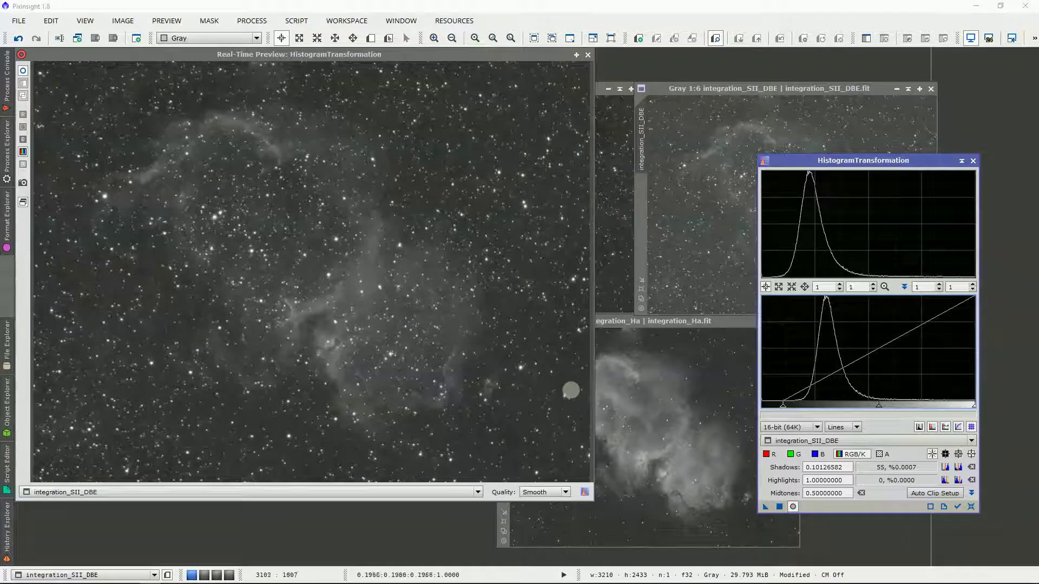
# Close the real-time preview, apply the histogram stretch to integration_SII_DBE, and close HistogramTransformation.
pyautogui.click(587, 53)
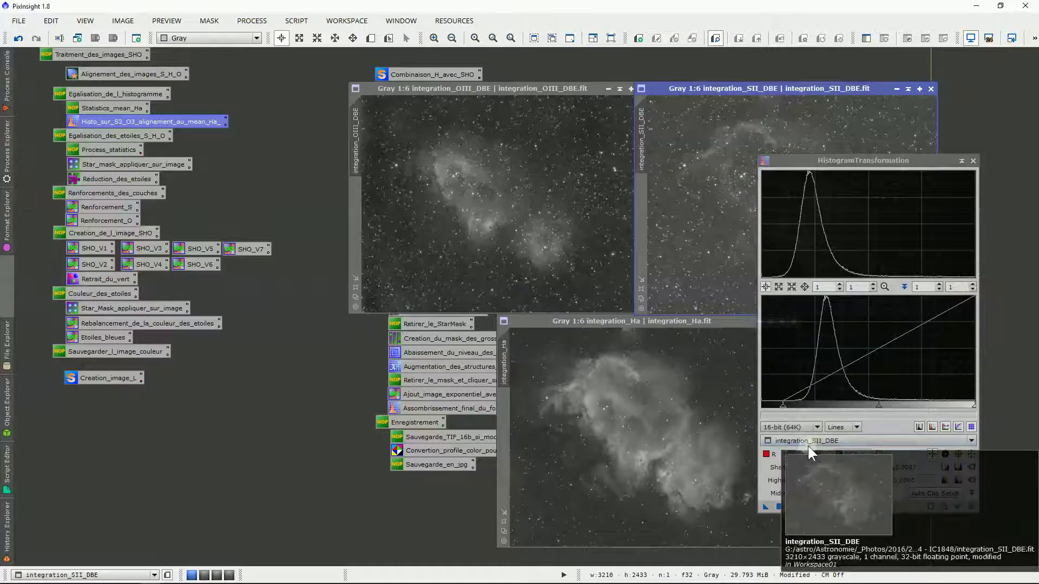
pyautogui.moveTo(765, 505); pyautogui.dragTo(726, 265)
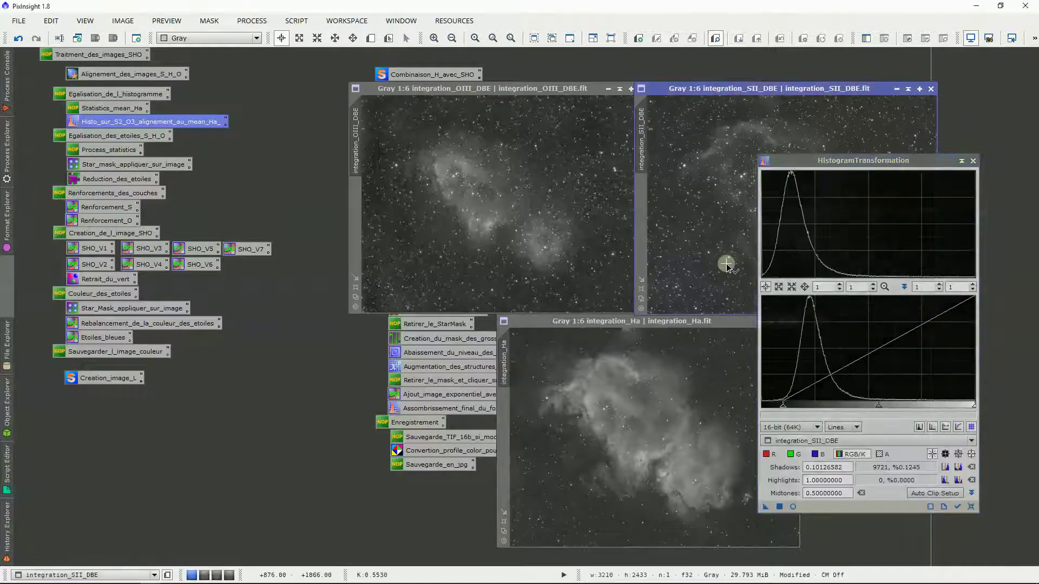
pyautogui.click(971, 160)
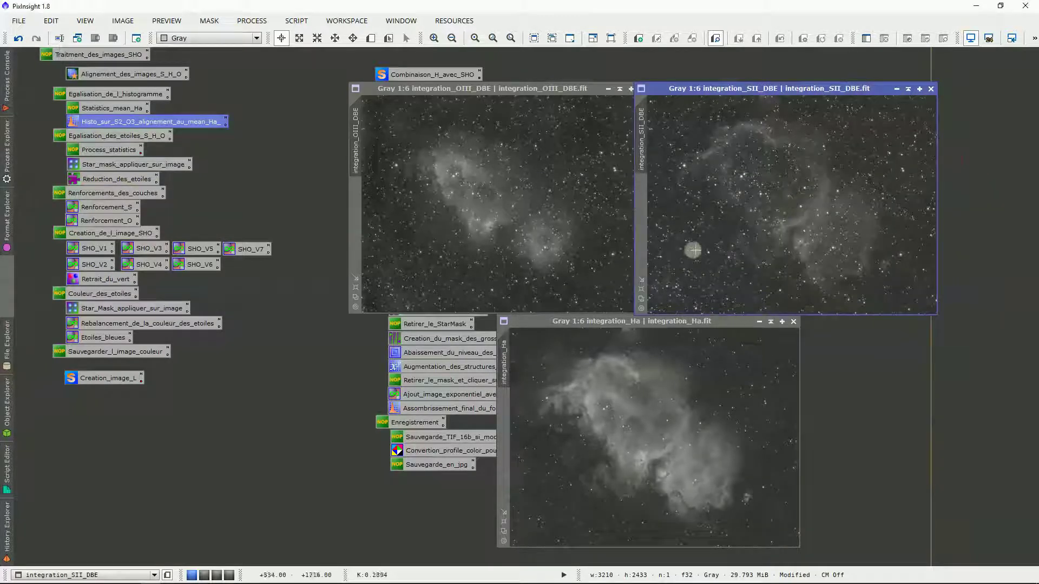
# Compare the brightness of the OIII, Ha and SII images, moving the SII window clear of the OIII one.
pyautogui.click(591, 128)
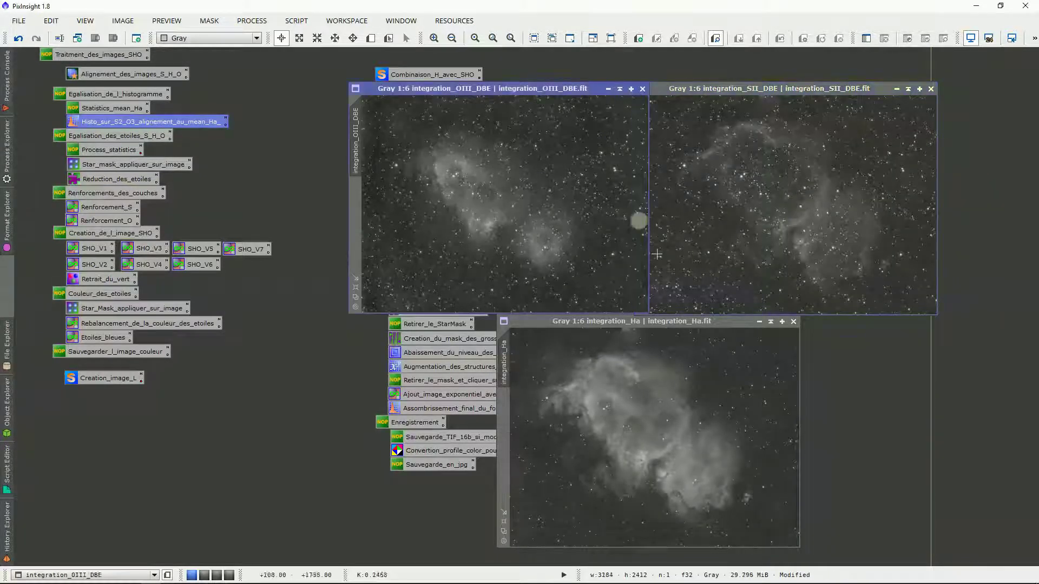
pyautogui.click(750, 372)
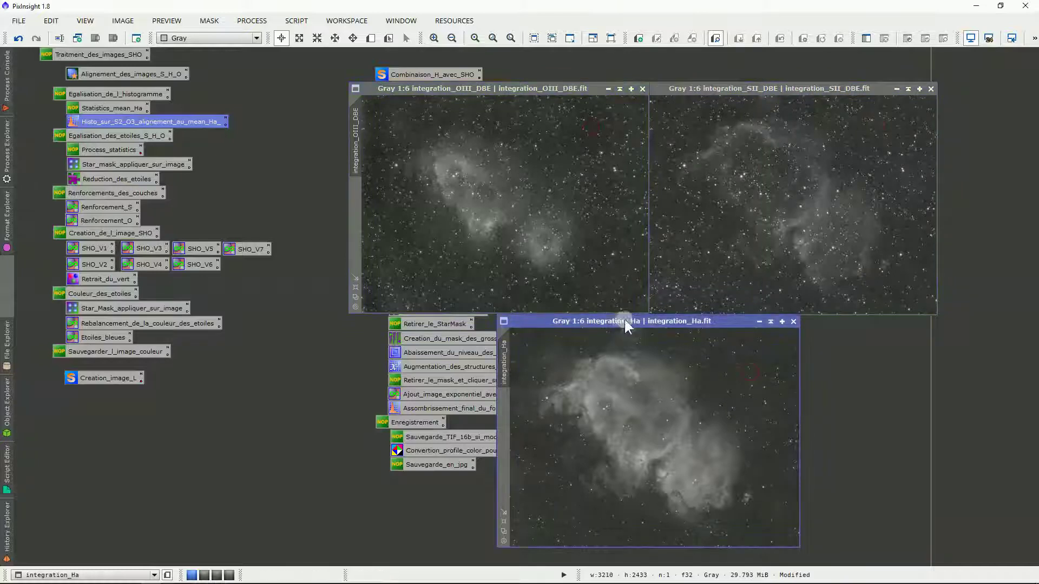
pyautogui.click(679, 259)
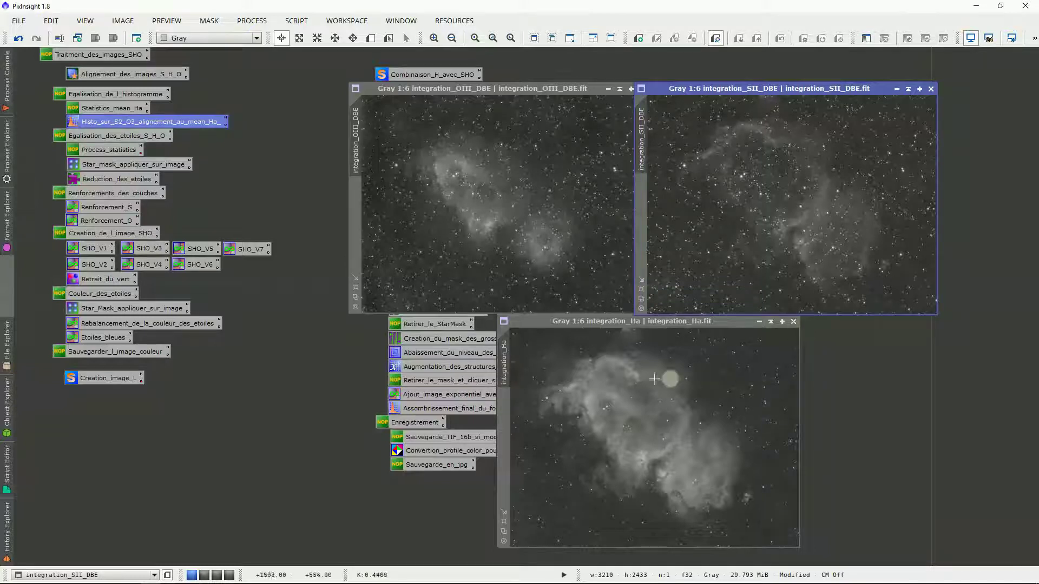
pyautogui.moveTo(576, 318); pyautogui.dragTo(581, 319)
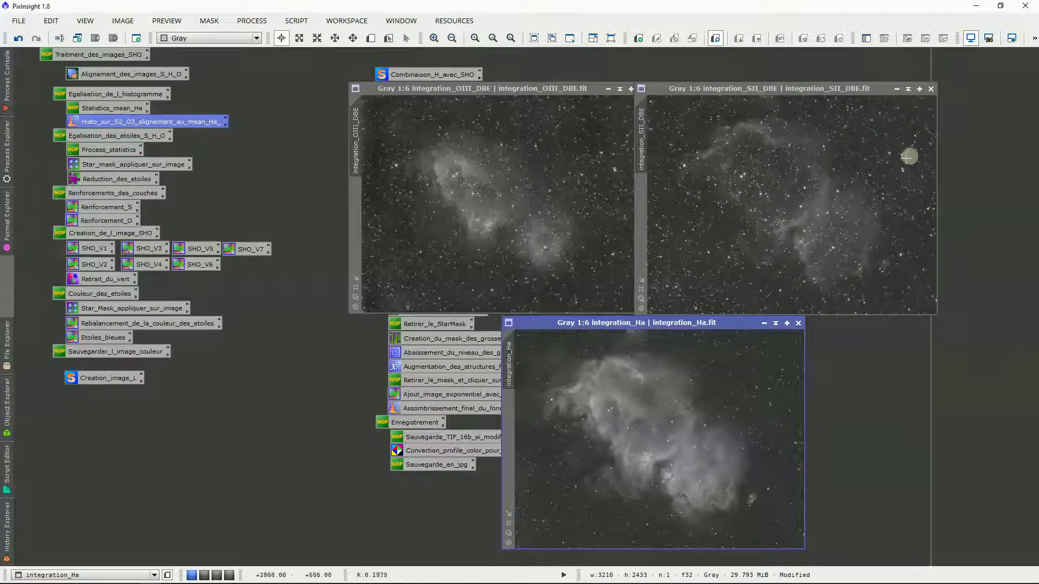
pyautogui.moveTo(650, 327); pyautogui.dragTo(646, 327)
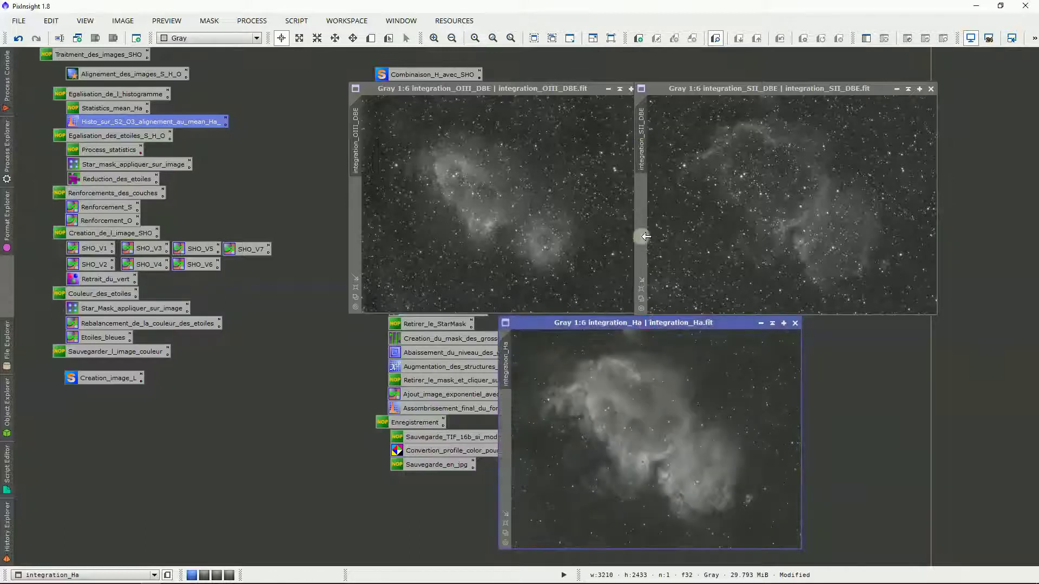
pyautogui.moveTo(643, 253); pyautogui.dragTo(657, 251)
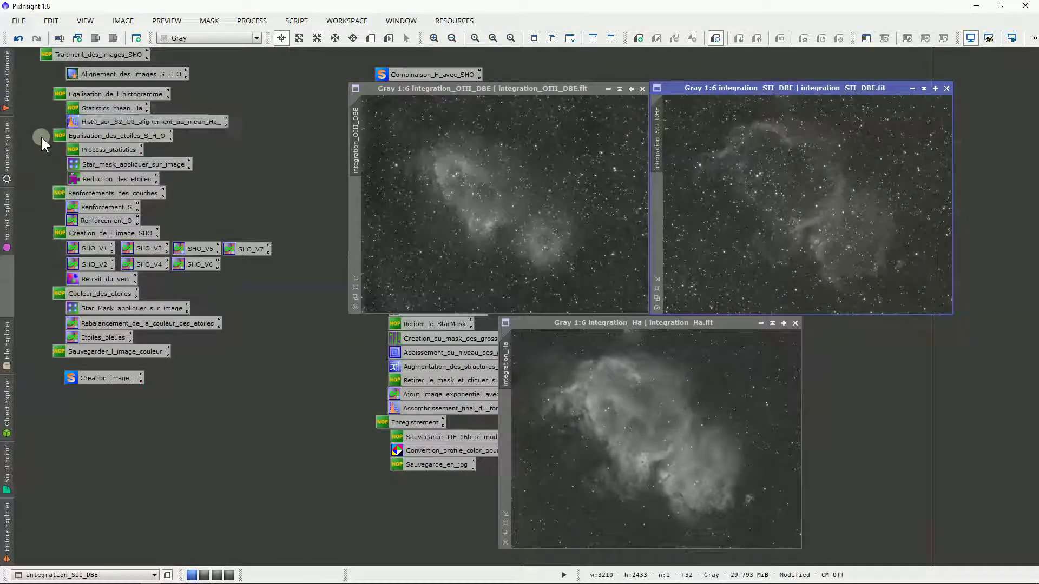
# Examine the same star field at 1:1 in the OIII, SII and Ha images to compare star sizes.
pyautogui.moveTo(37, 92); pyautogui.dragTo(94, 181)
pyautogui.click(541, 224)
pyautogui.scroll(5, 577, 271)
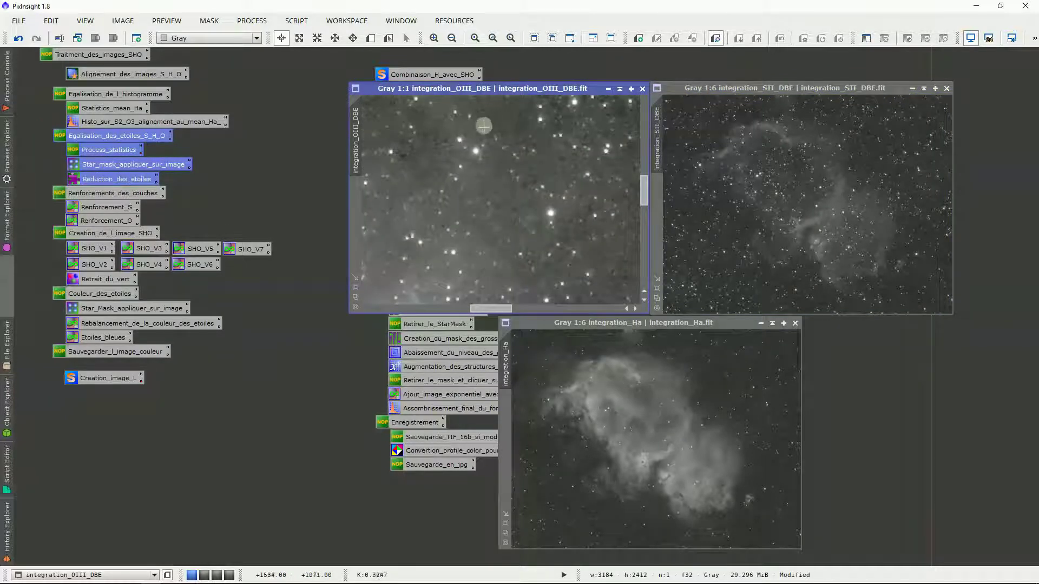
pyautogui.scroll(4, 792, 217)
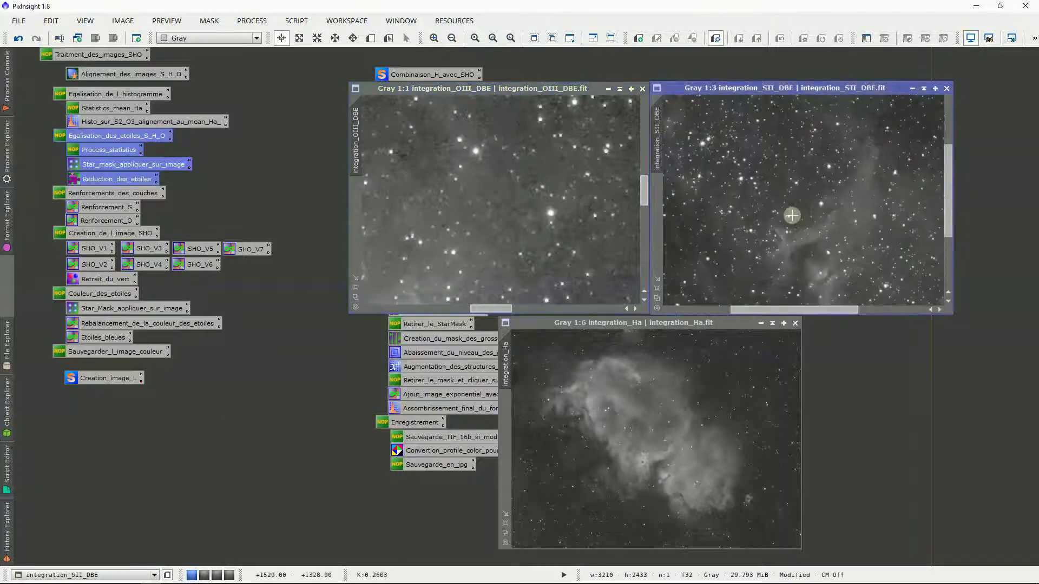
pyautogui.scroll(1, 791, 216)
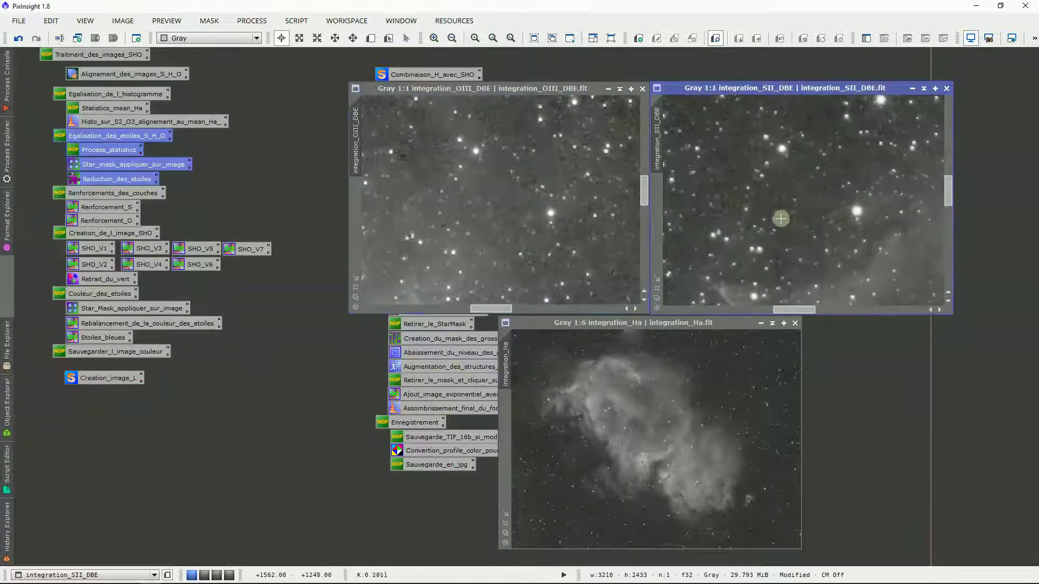
pyautogui.scroll(5, 703, 413)
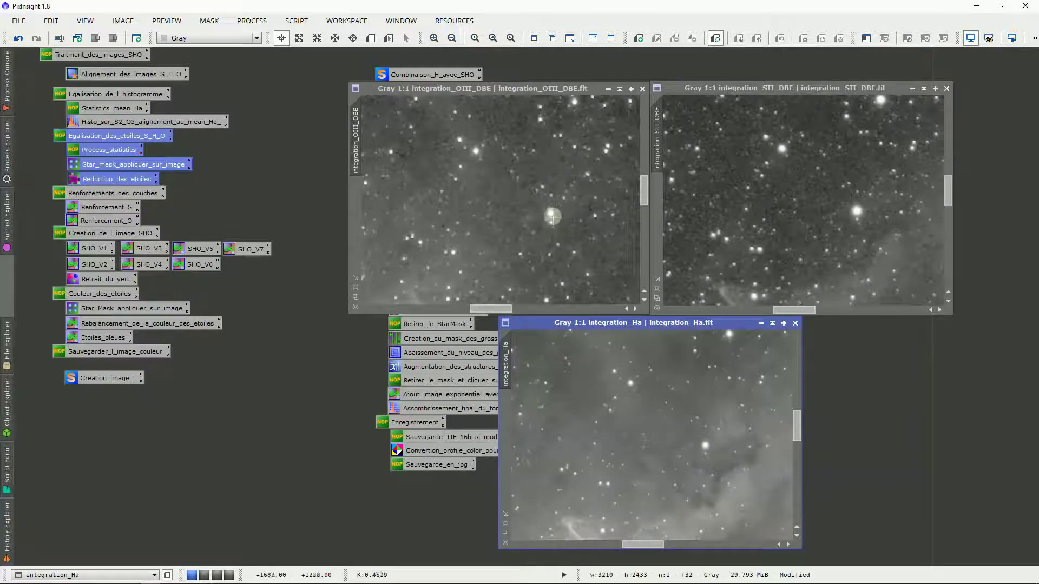
pyautogui.moveTo(624, 324)
pyautogui.mouseDown()
pyautogui.moveTo(497, 159)
pyautogui.moveTo(471, 89)
pyautogui.moveTo(580, 262)
pyautogui.moveTo(638, 308)
pyautogui.mouseUp()
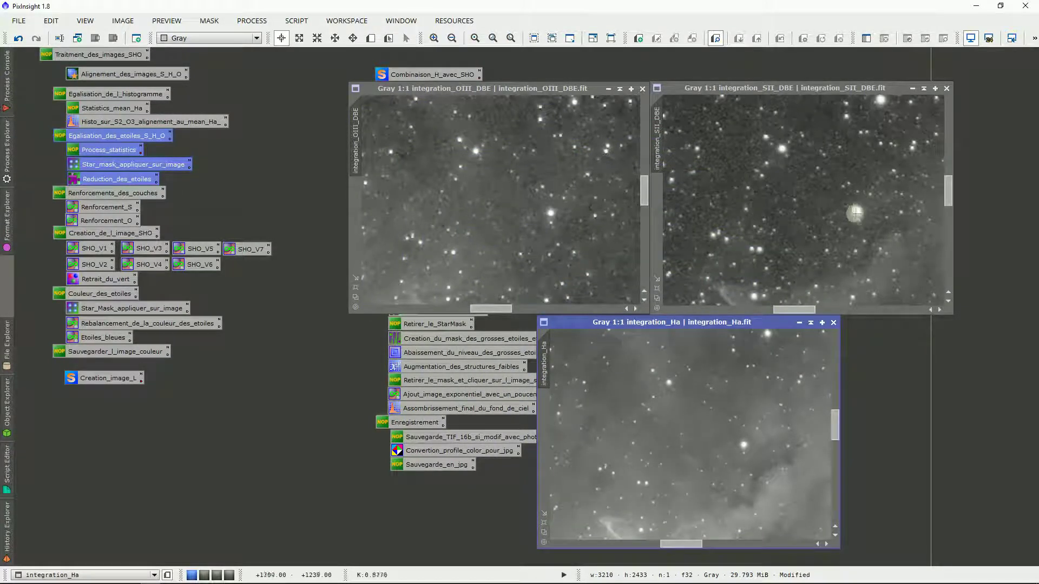
pyautogui.click(855, 208)
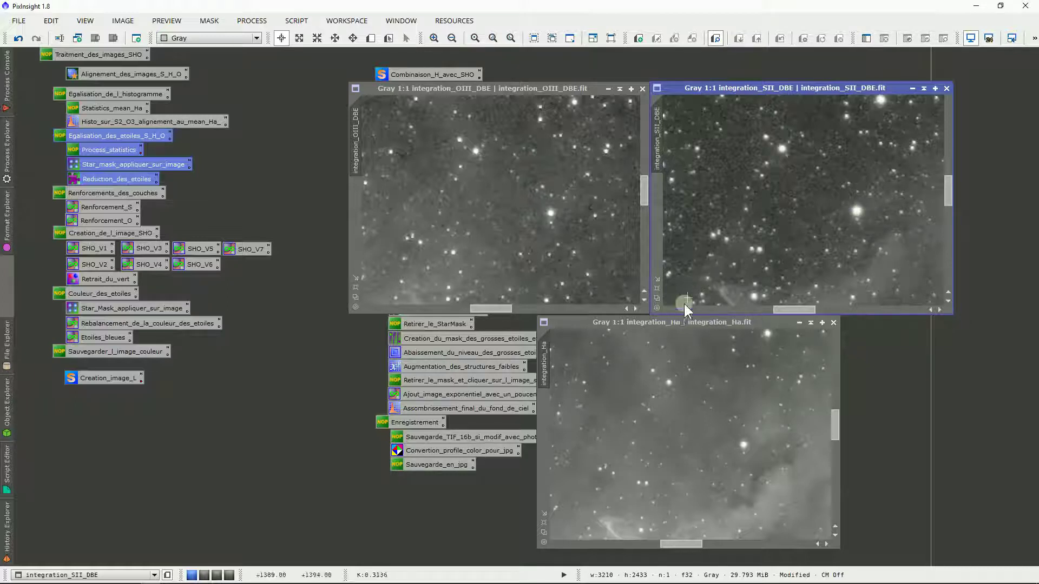
# Open the Star_mask_appliquer_sur_image process under Egalisation_des_etoiles_S_H_O and set the StarMask midtones to 0.50000.
pyautogui.click(54, 146)
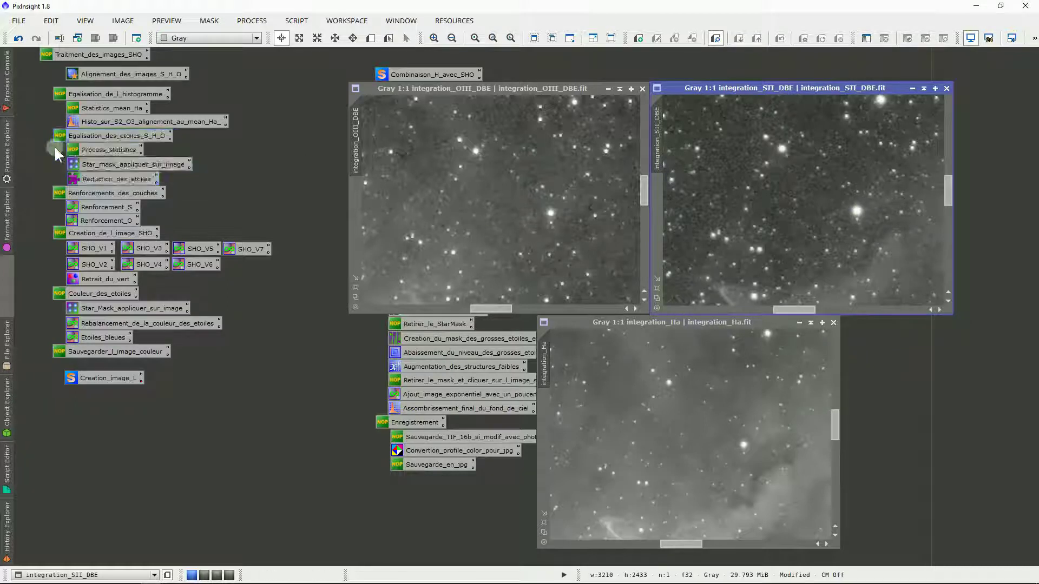
pyautogui.doubleClick(160, 166)
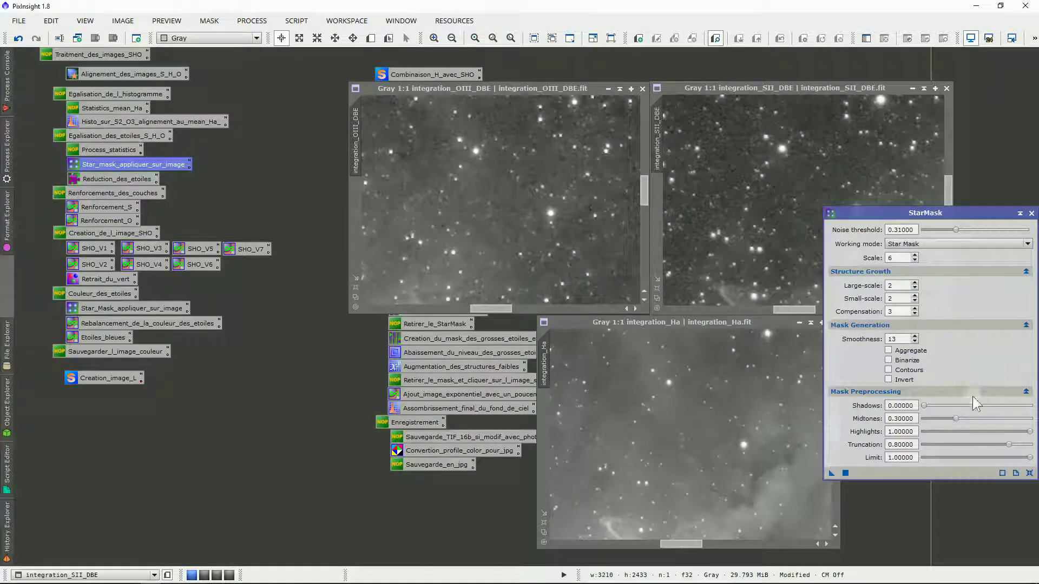
pyautogui.moveTo(957, 418); pyautogui.dragTo(979, 418)
pyautogui.click(899, 418)
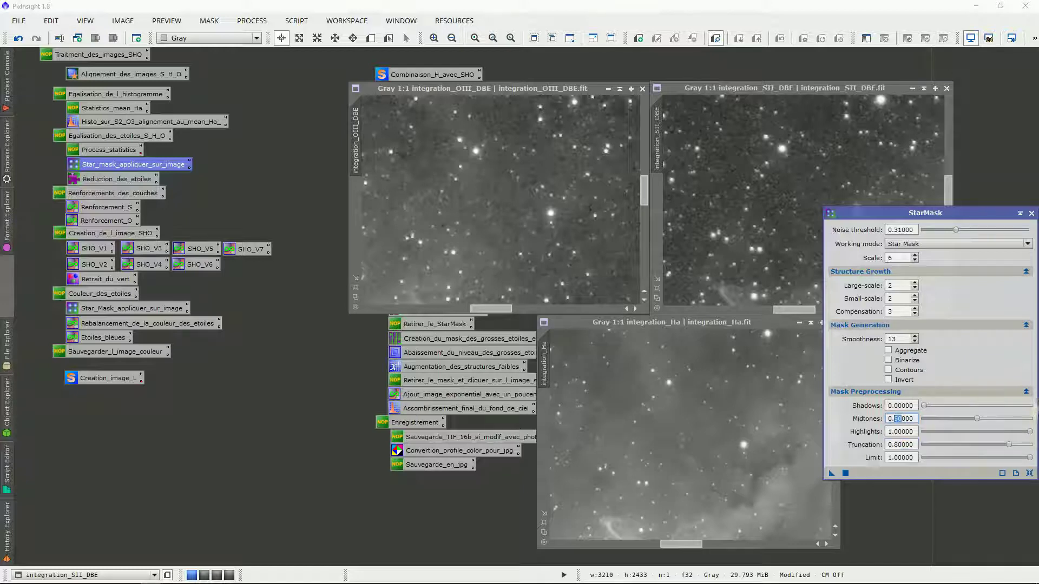
pyautogui.click(837, 472)
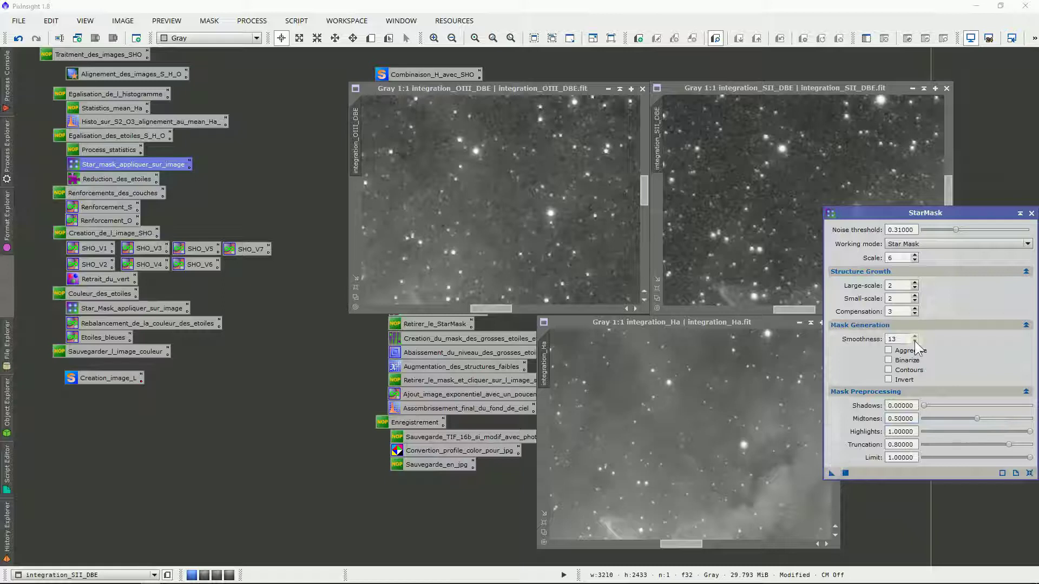
# Set the StarMask compensation to 2 and small-scale growth to 1, and generate the mask from the SII image.
pyautogui.doubleClick(889, 340)
pyautogui.doubleClick(901, 310)
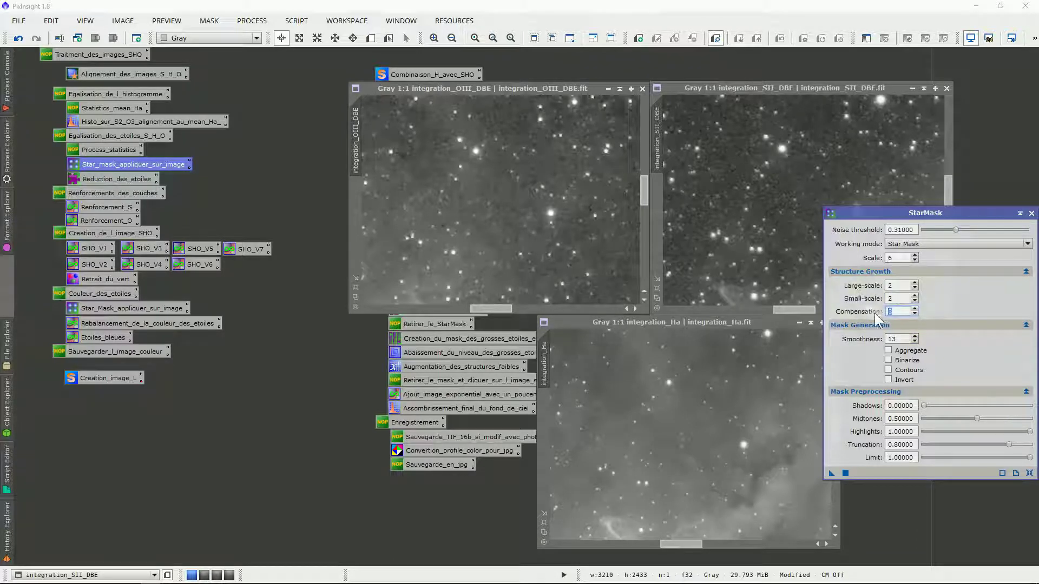
pyautogui.click(913, 299)
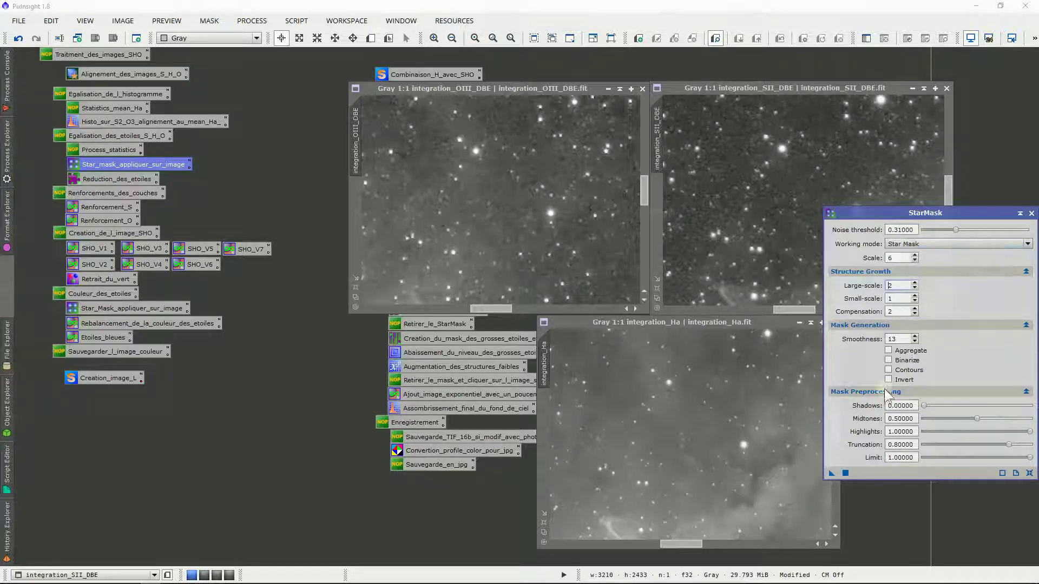
pyautogui.moveTo(832, 472); pyautogui.dragTo(777, 225)
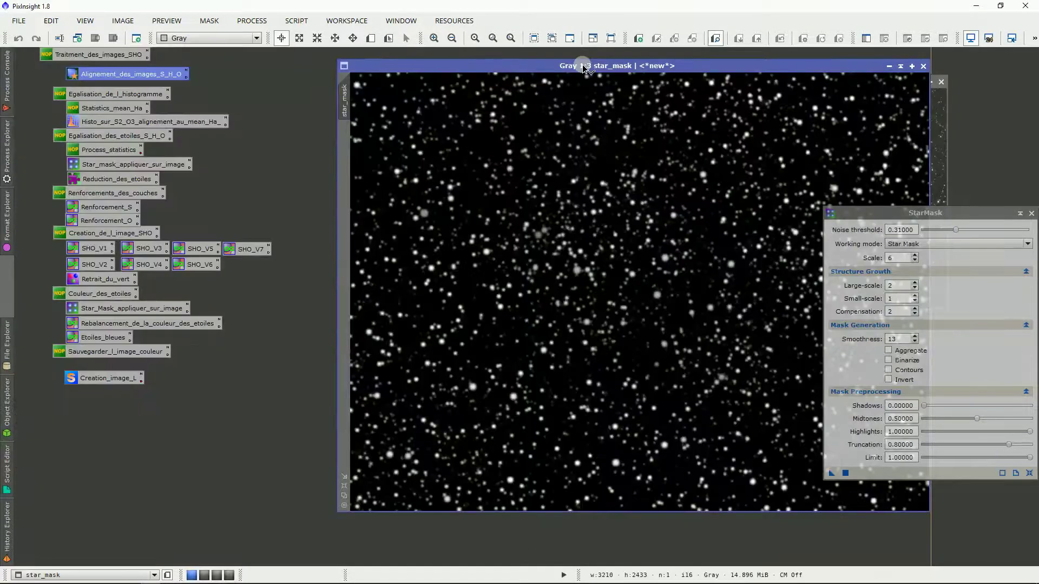
# Close StarMask, move the star_mask window away from the SII image, and reduce it to 1:4.
pyautogui.moveTo(584, 68); pyautogui.dragTo(407, 79)
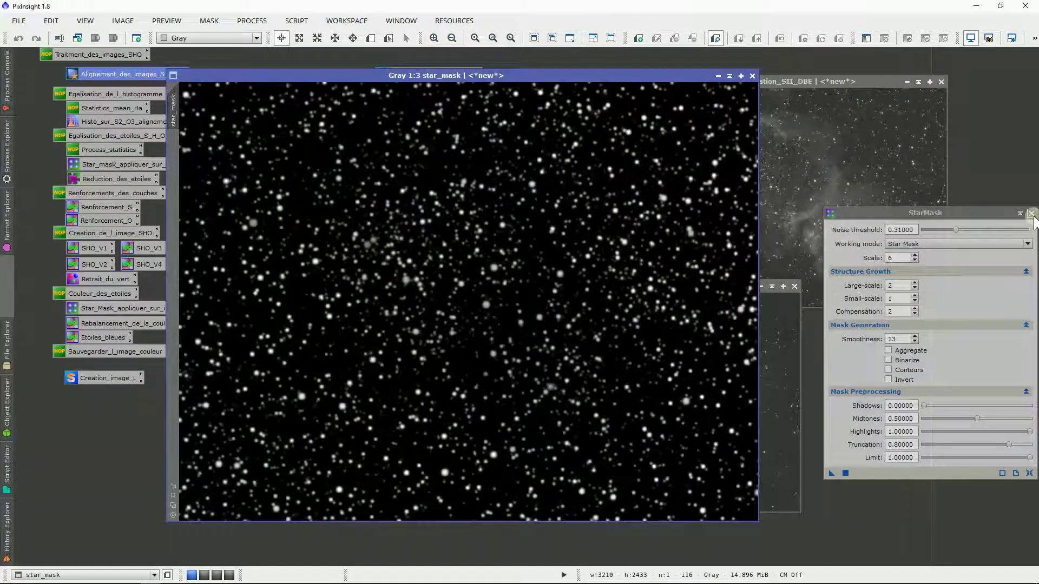
pyautogui.click(1032, 214)
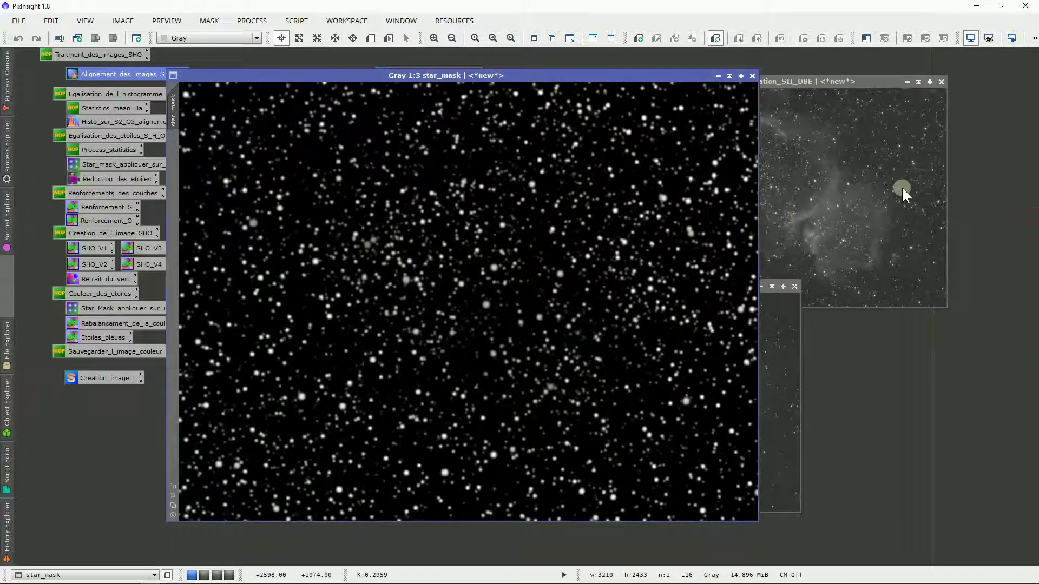
pyautogui.click(171, 503)
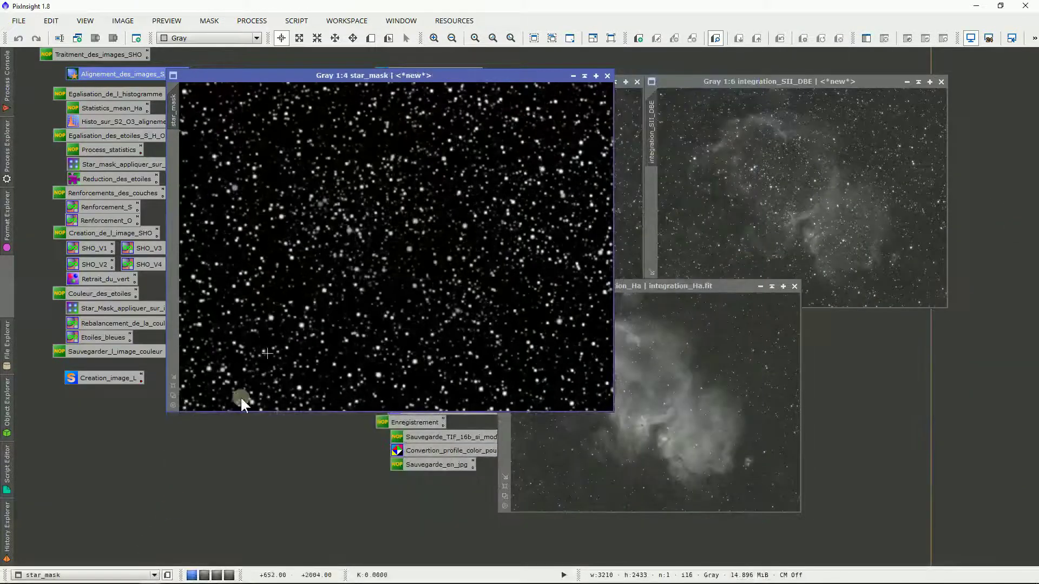
# Rearrange the star_mask and Ha windows and compare the stars in the SII, OIII and Ha images at 1:1.
pyautogui.moveTo(421, 77); pyautogui.dragTo(269, 114)
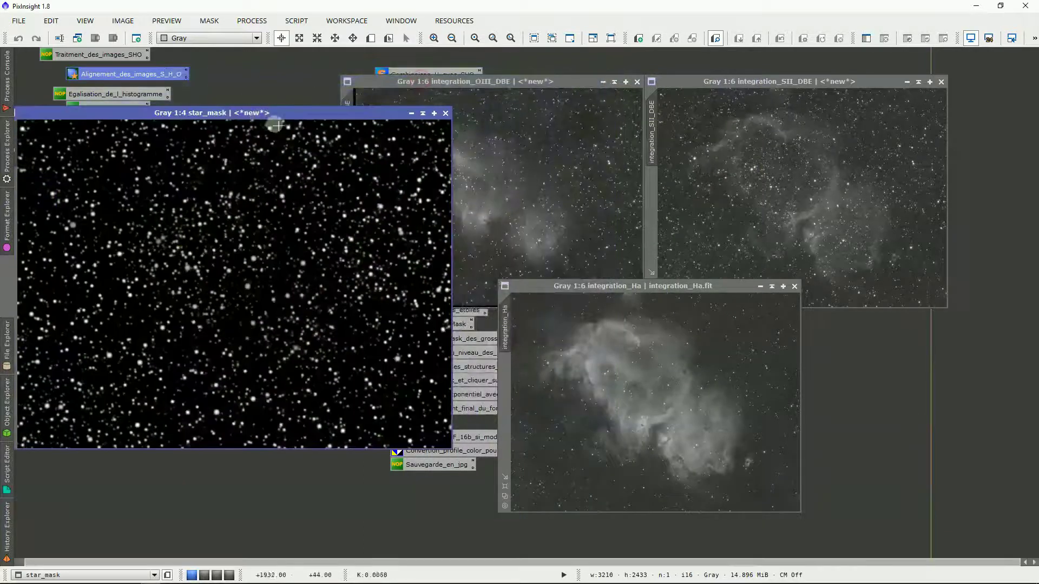
pyautogui.moveTo(550, 287); pyautogui.dragTo(563, 315)
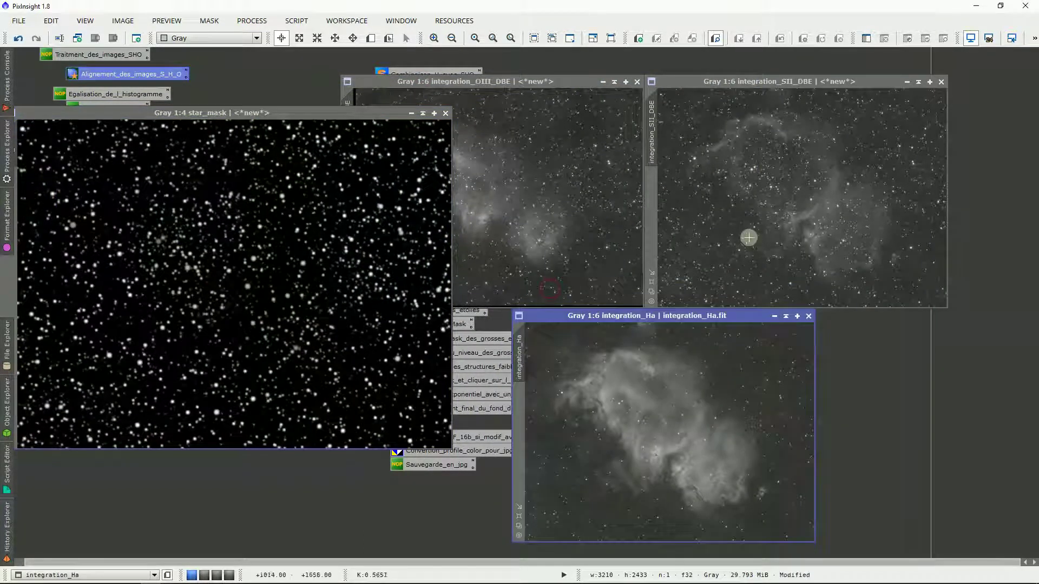
pyautogui.scroll(1, 747, 243)
pyautogui.scroll(4, 746, 244)
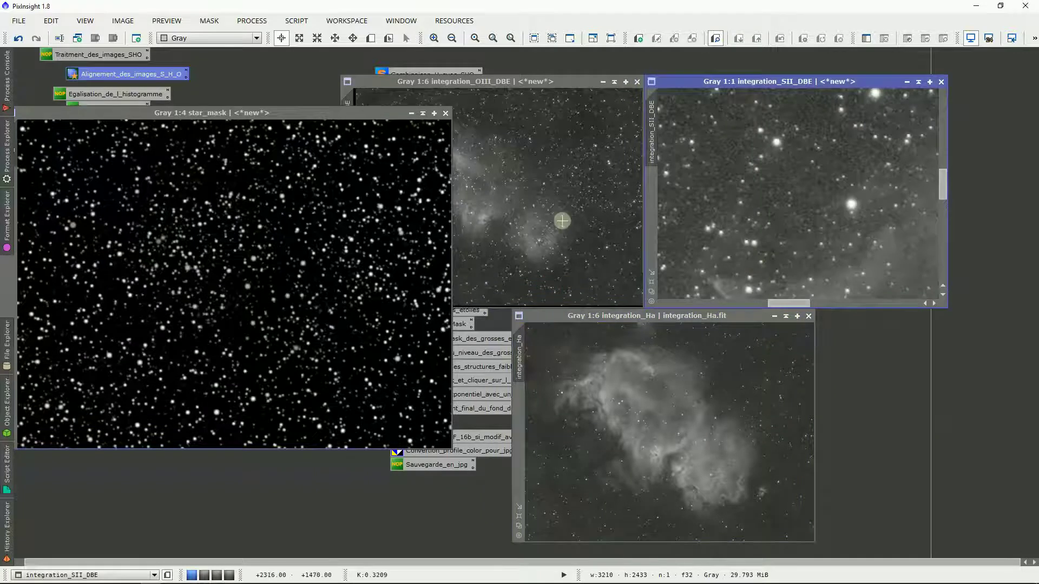
pyautogui.scroll(4, 562, 229)
pyautogui.scroll(1, 562, 229)
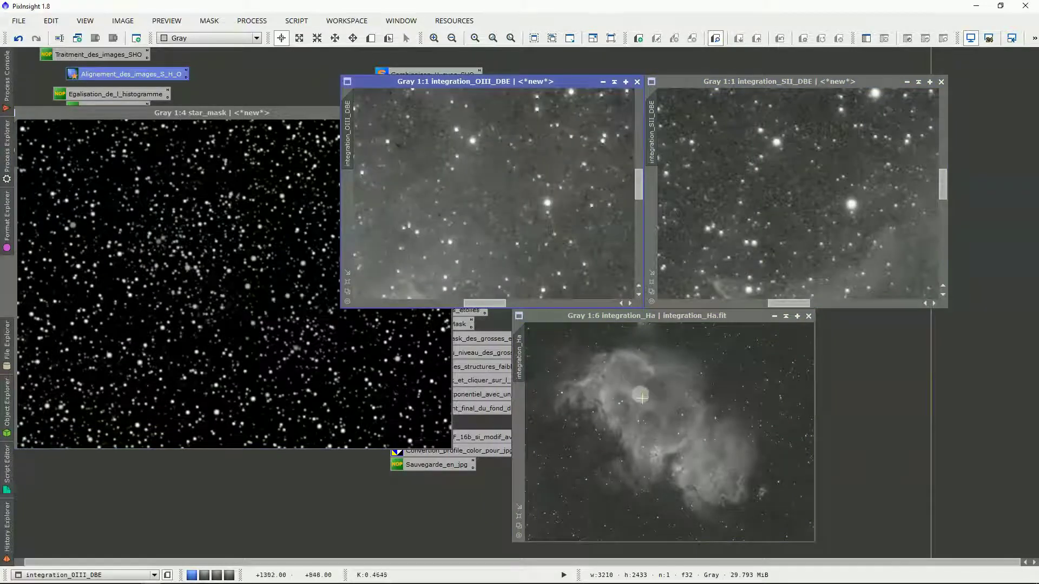
pyautogui.scroll(4, 647, 427)
pyautogui.scroll(2, 647, 427)
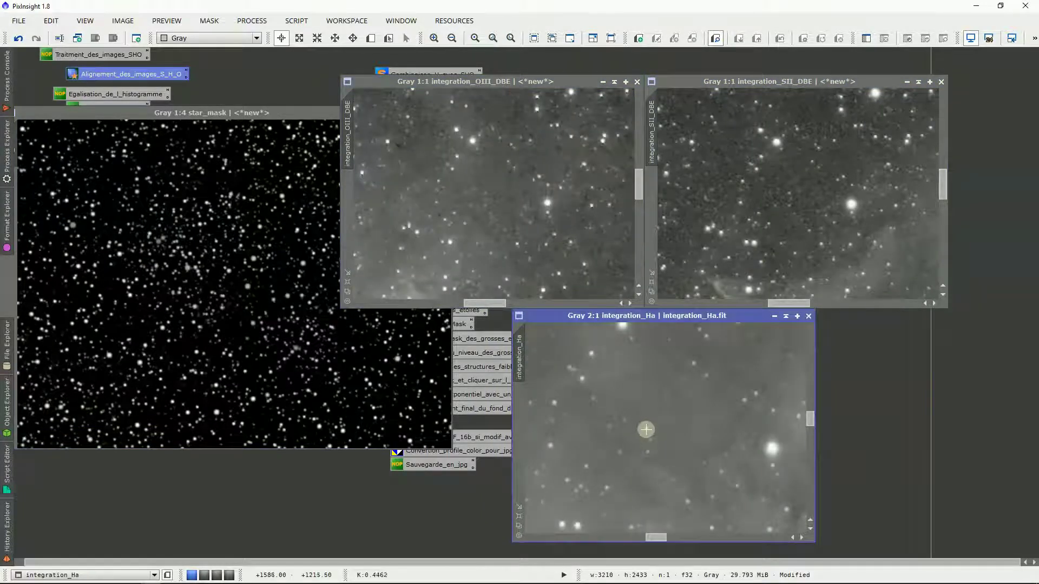
pyautogui.scroll(-1, 643, 430)
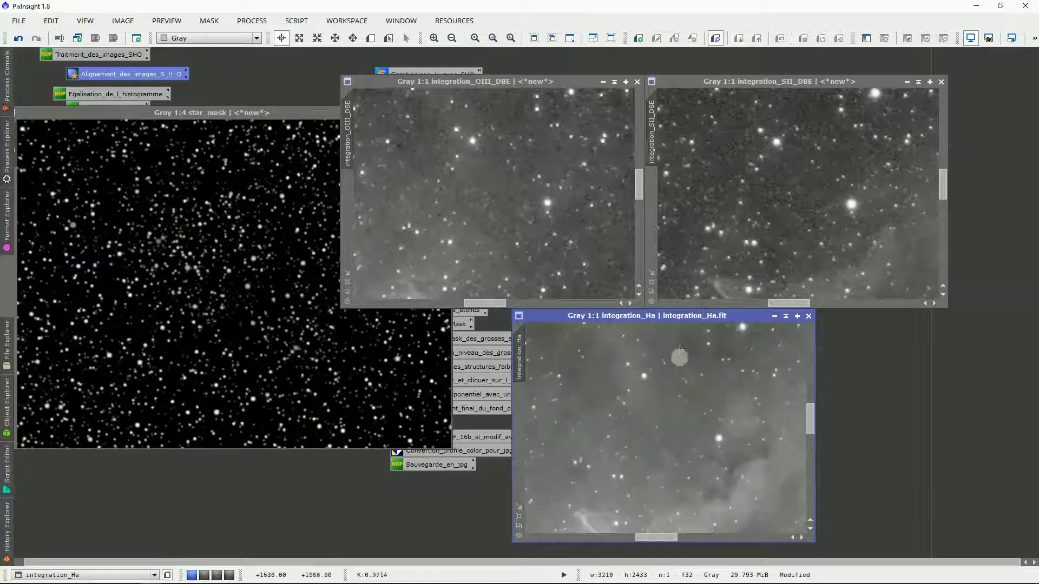
pyautogui.moveTo(677, 315)
pyautogui.mouseDown()
pyautogui.moveTo(757, 196)
pyautogui.moveTo(809, 77)
pyautogui.moveTo(661, 316)
pyautogui.mouseUp()
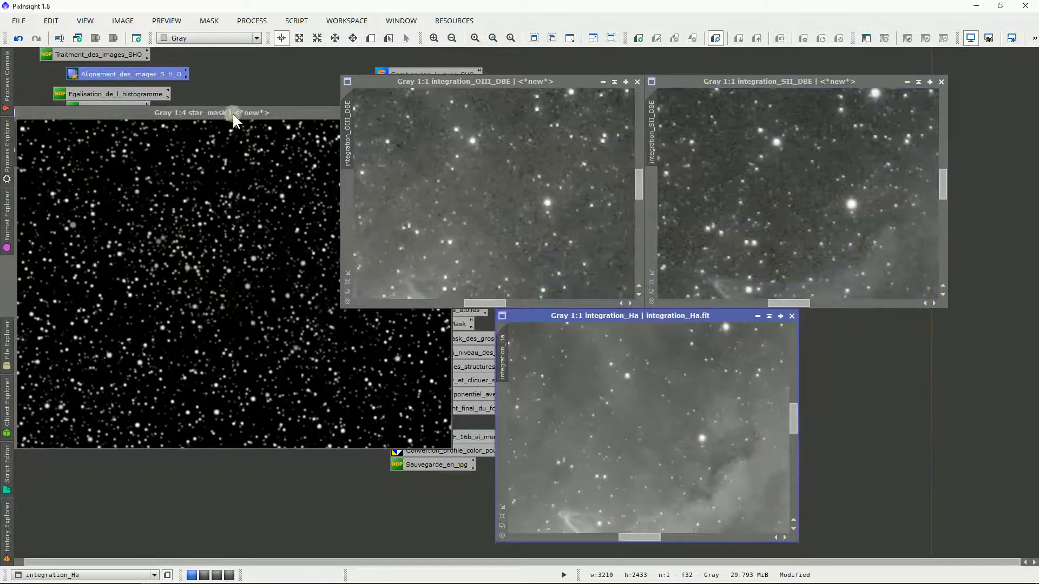
# Apply star_mask as a mask to the SII image, and collapse the star_mask window clear of the three images.
pyautogui.moveTo(232, 113); pyautogui.dragTo(587, 178)
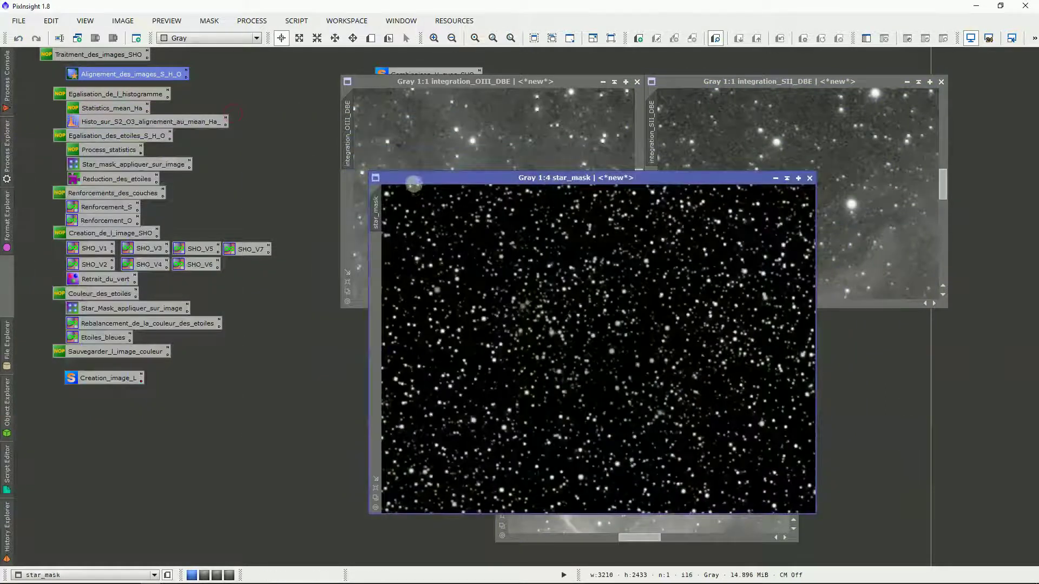
pyautogui.moveTo(413, 182); pyautogui.dragTo(394, 223)
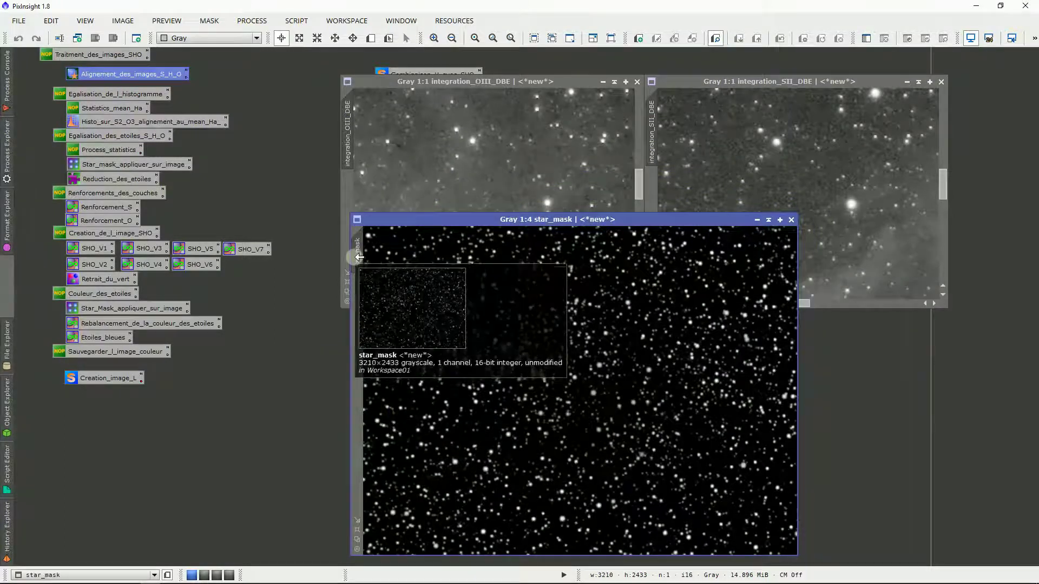
pyautogui.moveTo(358, 255); pyautogui.dragTo(652, 174)
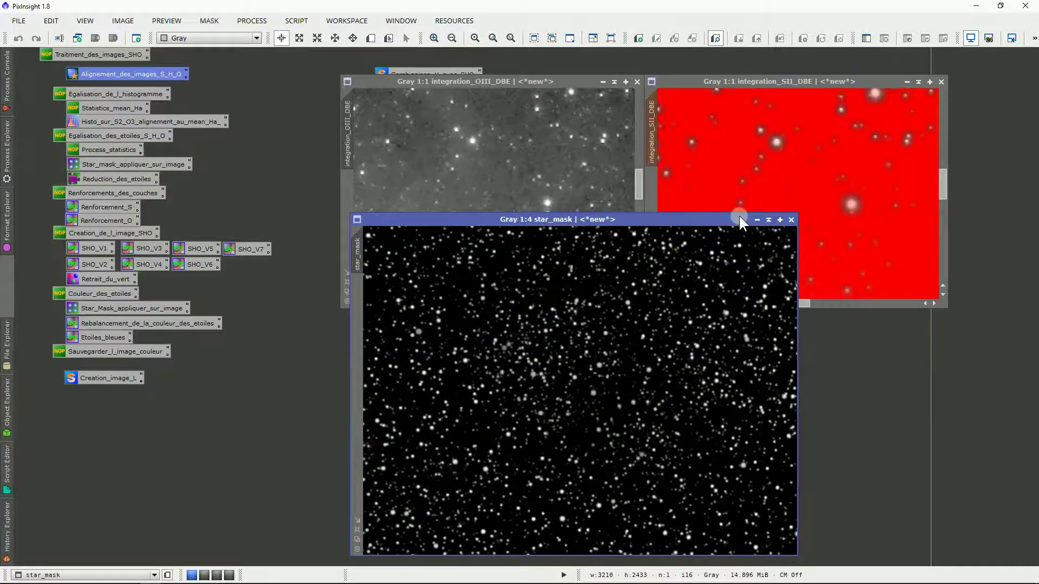
pyautogui.moveTo(739, 216); pyautogui.dragTo(590, 201)
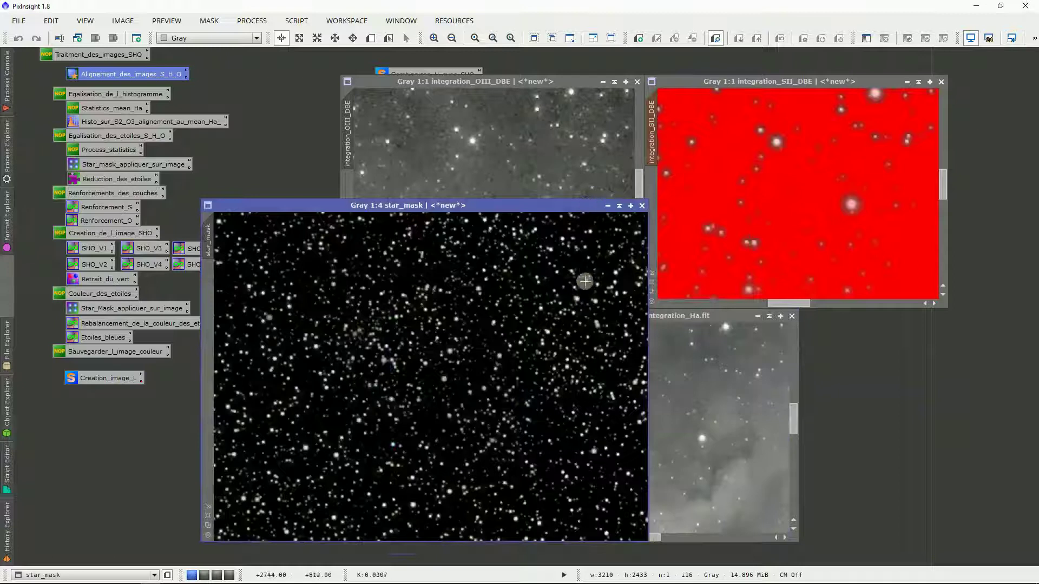
pyautogui.click(620, 206)
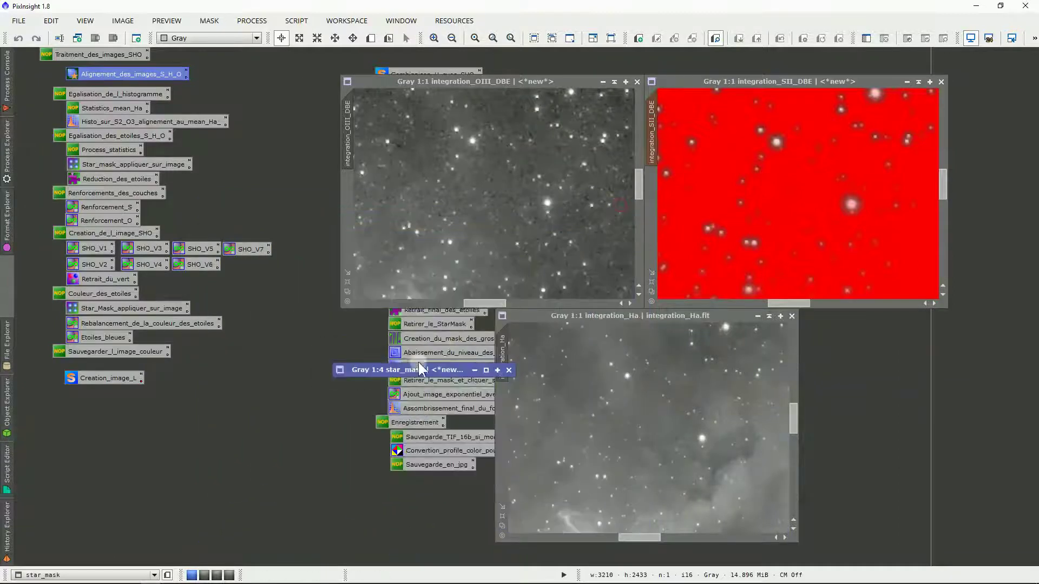
pyautogui.moveTo(416, 364); pyautogui.dragTo(259, 390)
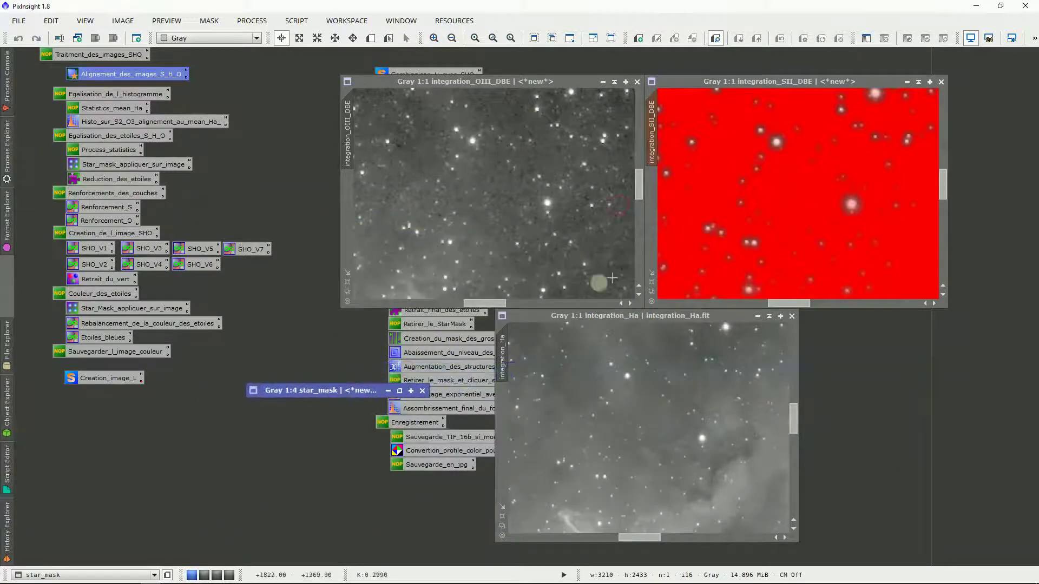
# Check the mask's star coverage on the SII image and hide the red mask overlay, leaving the mask enabled.
pyautogui.click(737, 240)
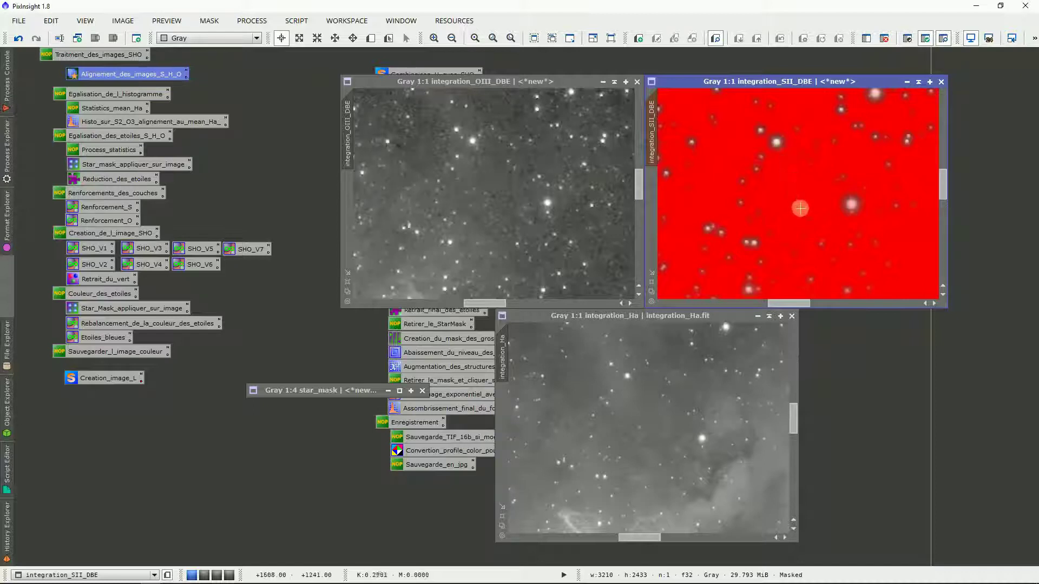
pyautogui.scroll(-5, 800, 206)
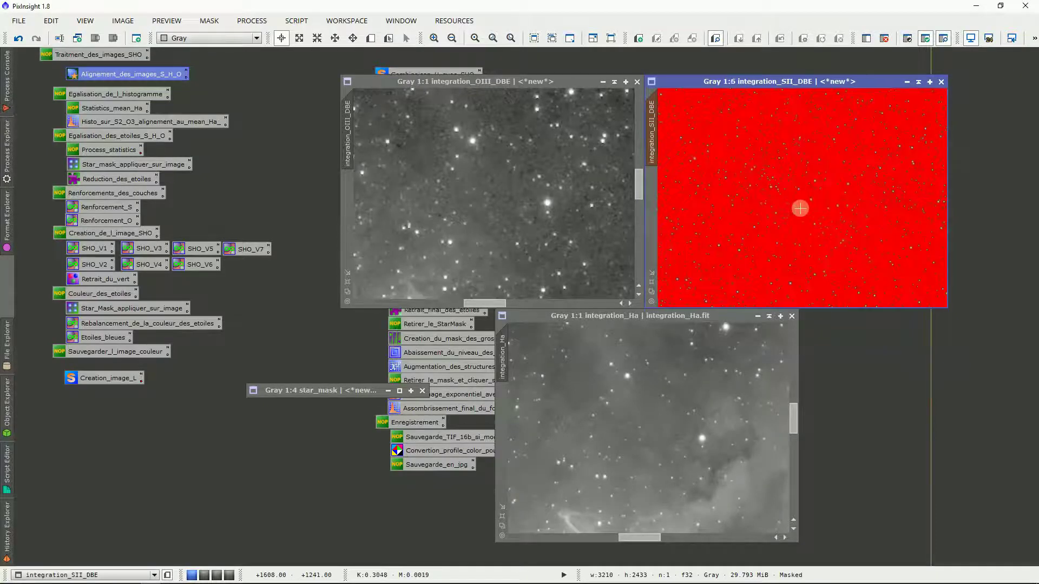
pyautogui.scroll(5, 755, 184)
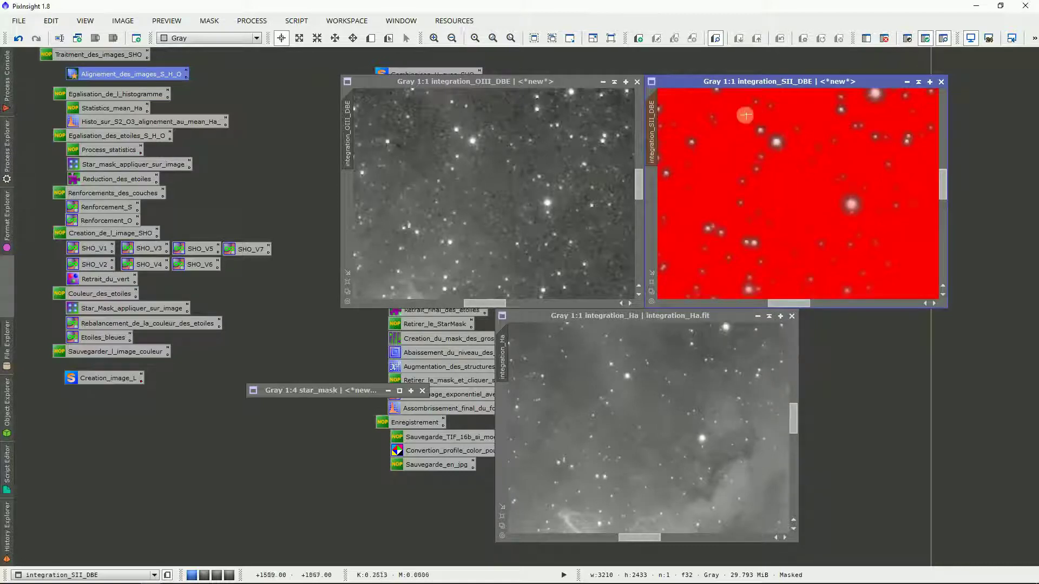
pyautogui.rightClick(715, 176)
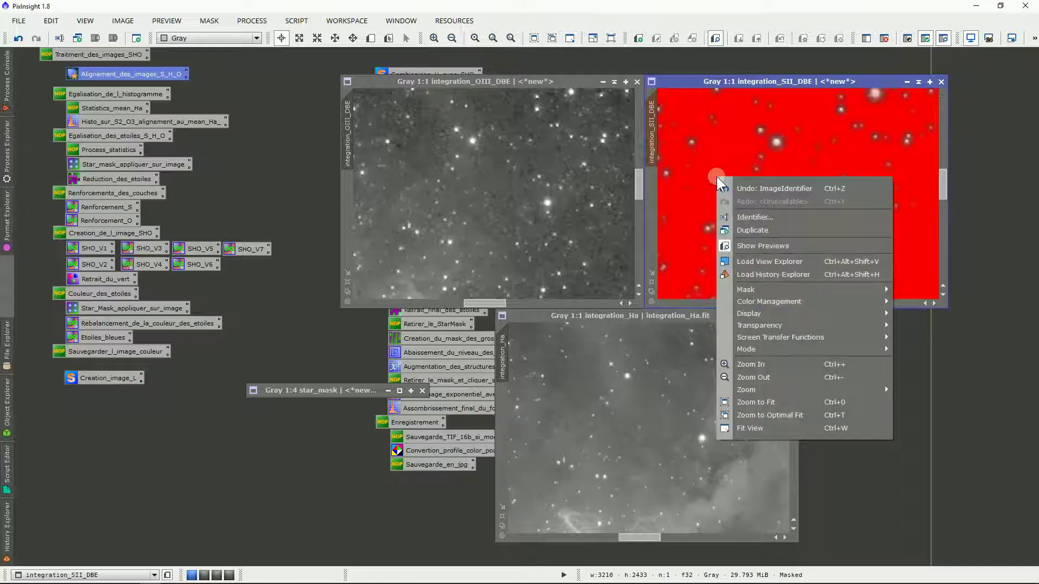
pyautogui.moveTo(752, 291)
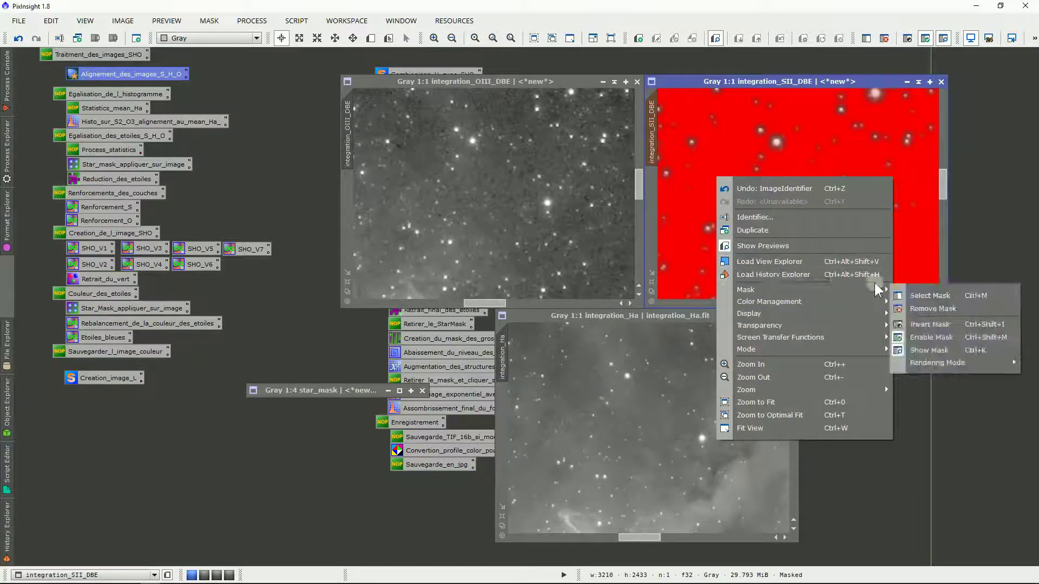
pyautogui.click(963, 350)
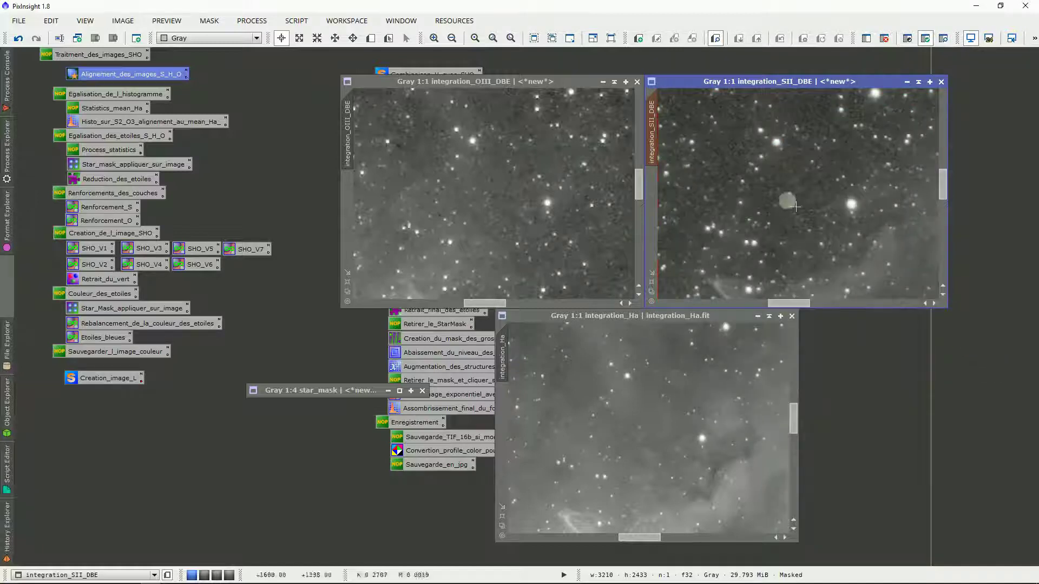
pyautogui.click(666, 112)
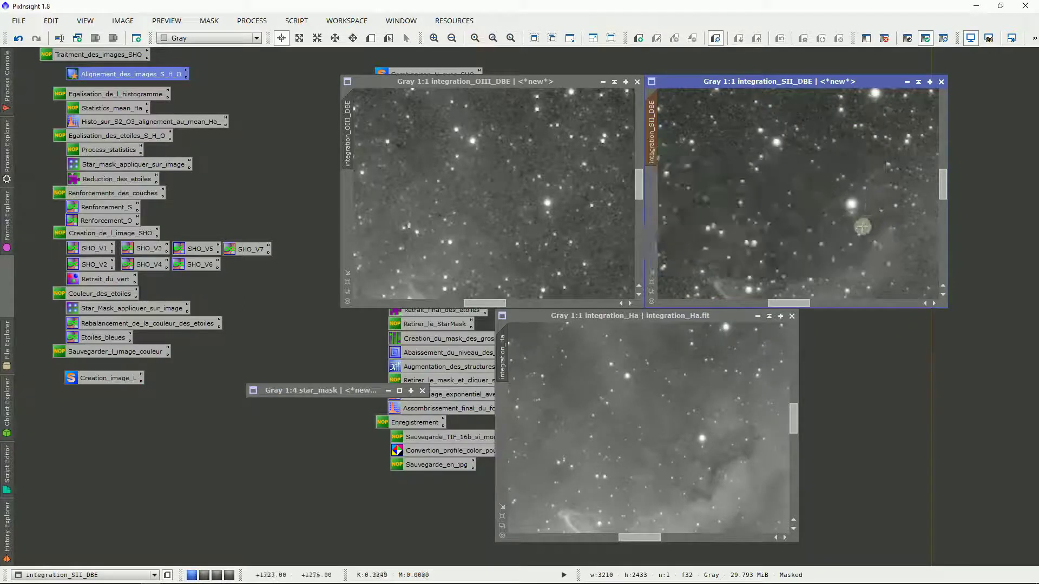
# Open the Reduction_des_etoiles process under Egalisation_des_etoiles_S_H_O and set the erosion to 2 iterations.
pyautogui.doubleClick(90, 178)
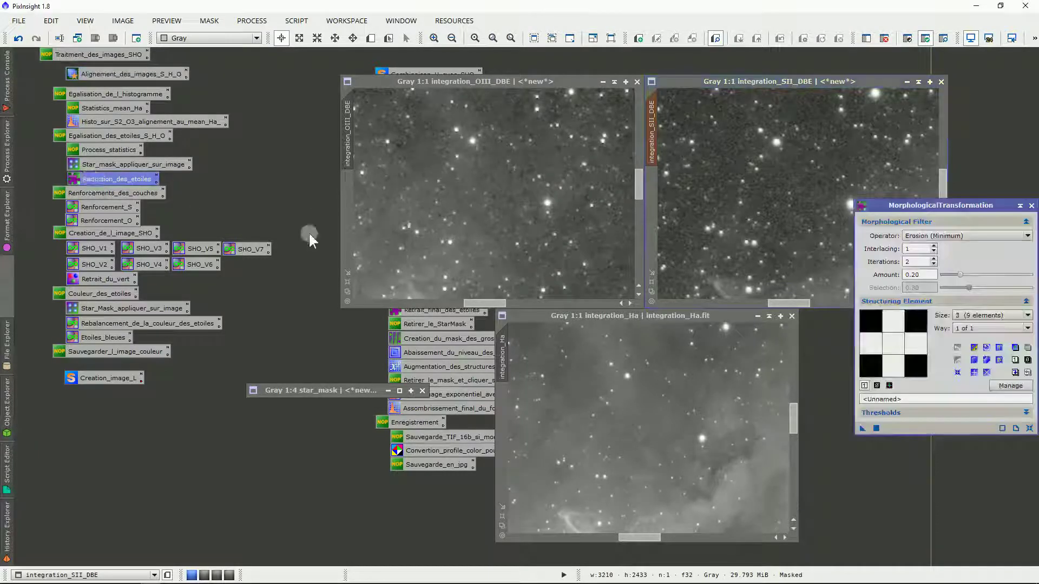
pyautogui.moveTo(882, 211); pyautogui.dragTo(856, 256)
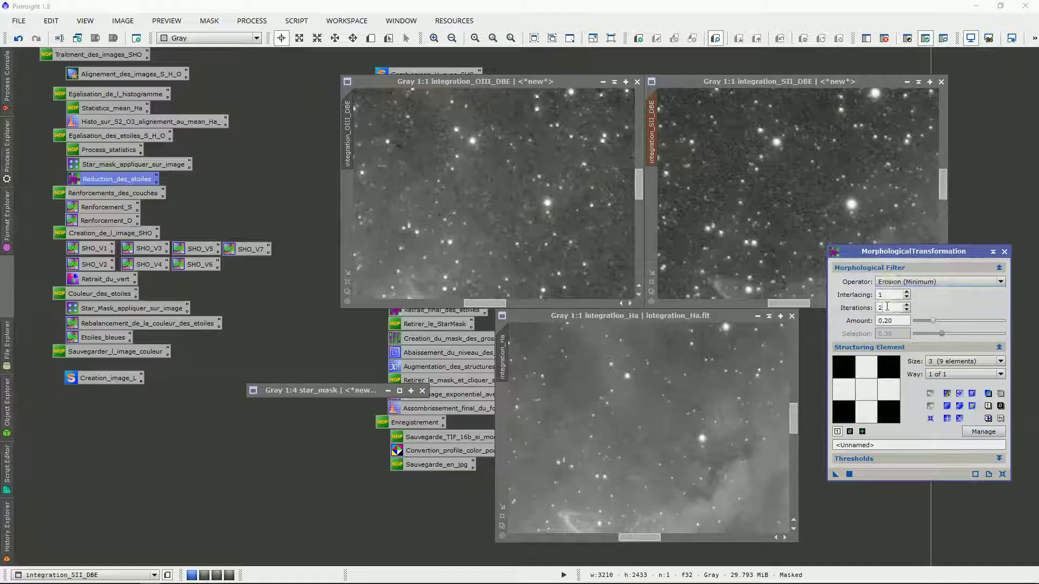
pyautogui.moveTo(887, 307); pyautogui.dragTo(873, 307)
pyautogui.write('5')
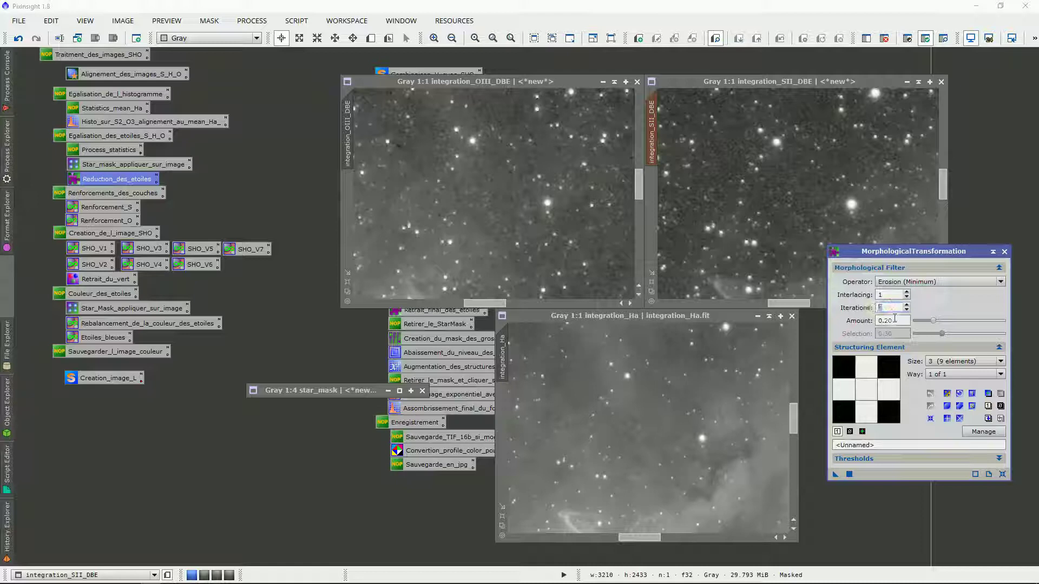
pyautogui.press('Tab')
# Try the MorphologicalTransformation erosion on the masked SII image with an amount of 0.45.
pyautogui.moveTo(937, 323); pyautogui.dragTo(956, 324)
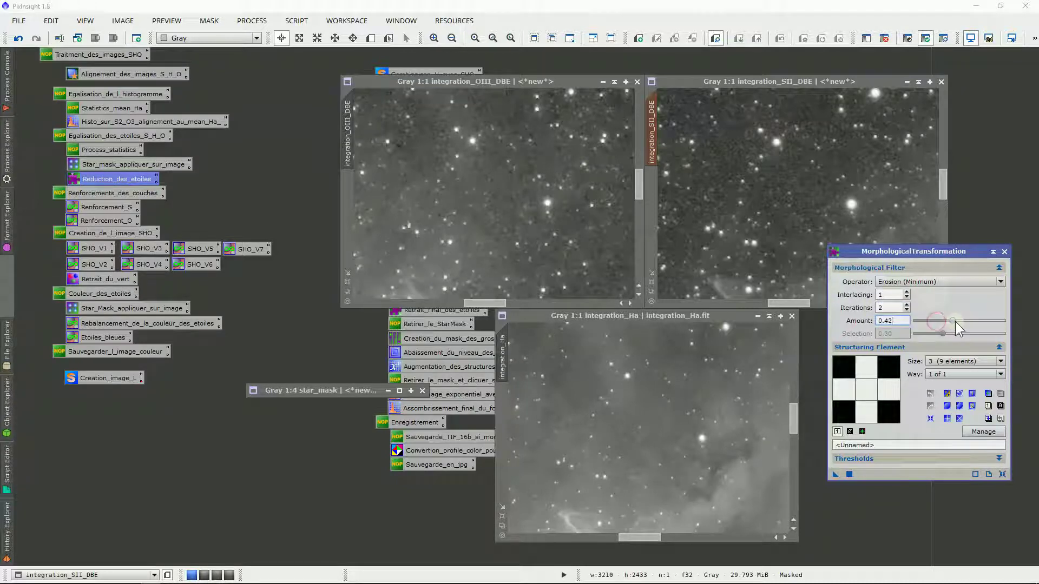
pyautogui.click(957, 321)
pyautogui.moveTo(761, 272); pyautogui.dragTo(761, 273)
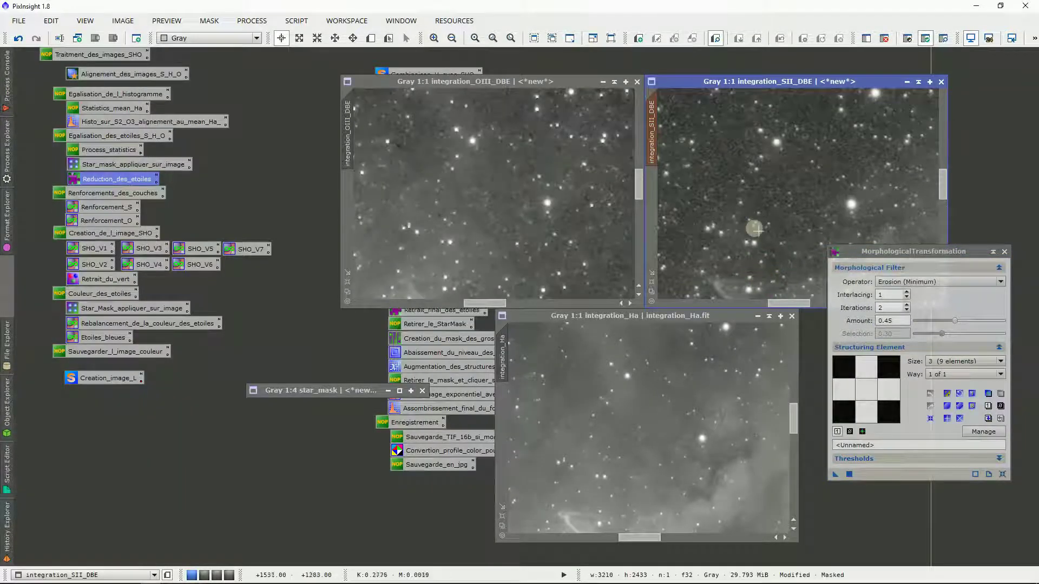
# Compare the SII stars before and after the erosion, and undo the erosion.
pyautogui.click(21, 40)
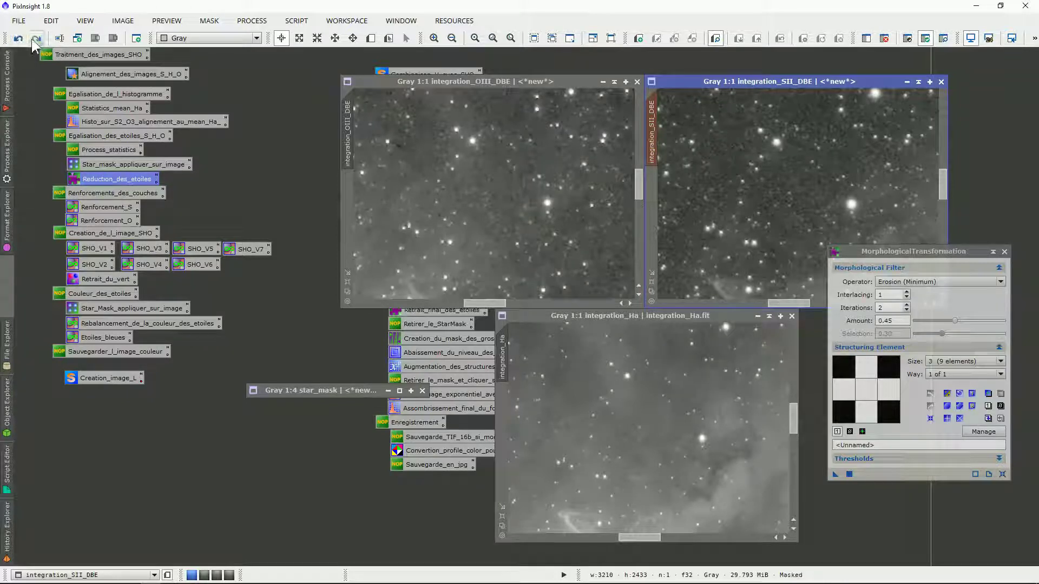
pyautogui.click(32, 43)
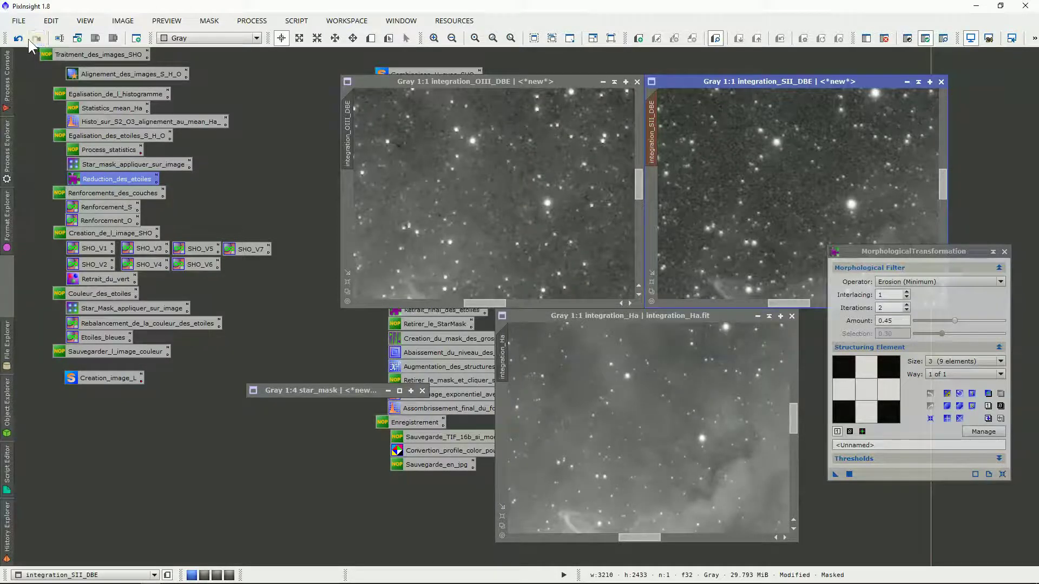
pyautogui.click(19, 38)
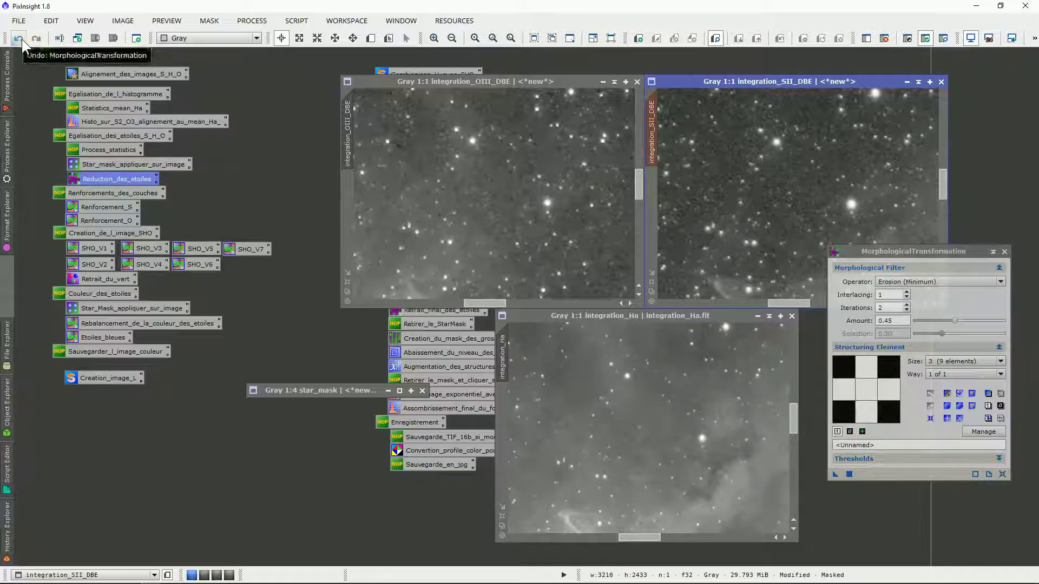
pyautogui.click(20, 41)
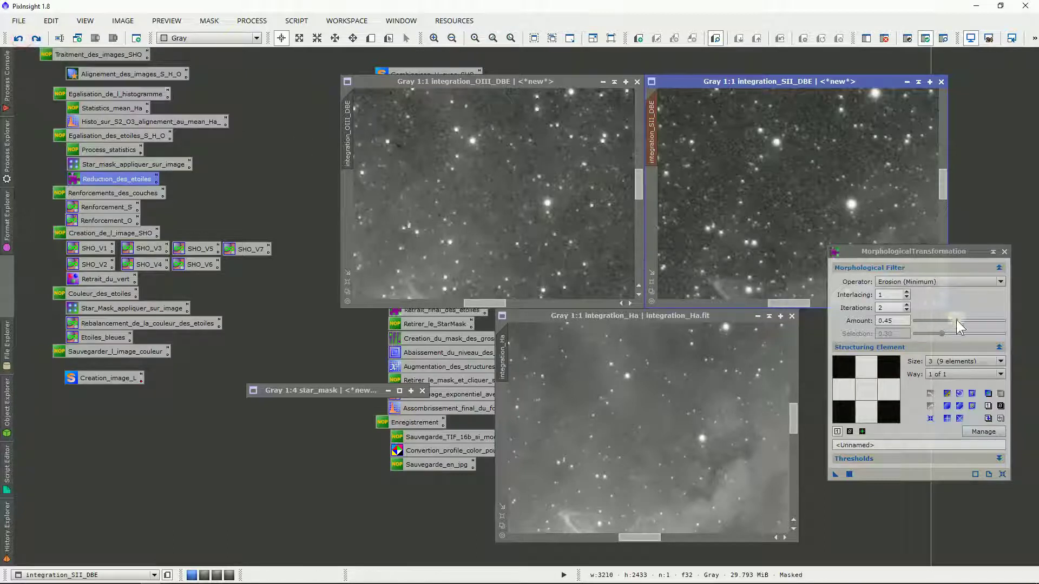
# Apply the erosion to the masked SII image with an amount of 0.80 and compare its stars before and after.
pyautogui.moveTo(956, 320); pyautogui.dragTo(986, 326)
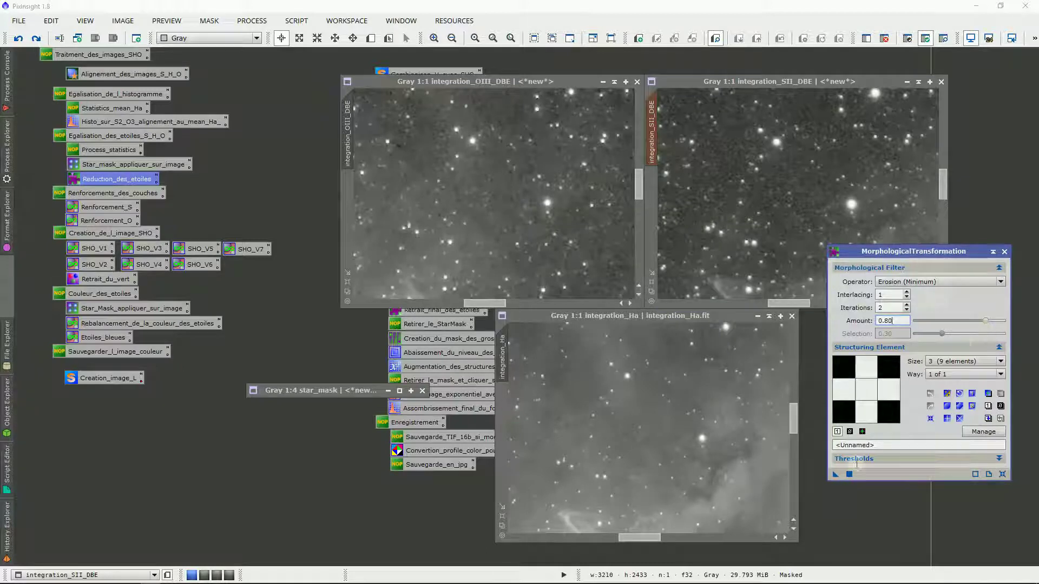
pyautogui.moveTo(836, 476); pyautogui.dragTo(790, 238)
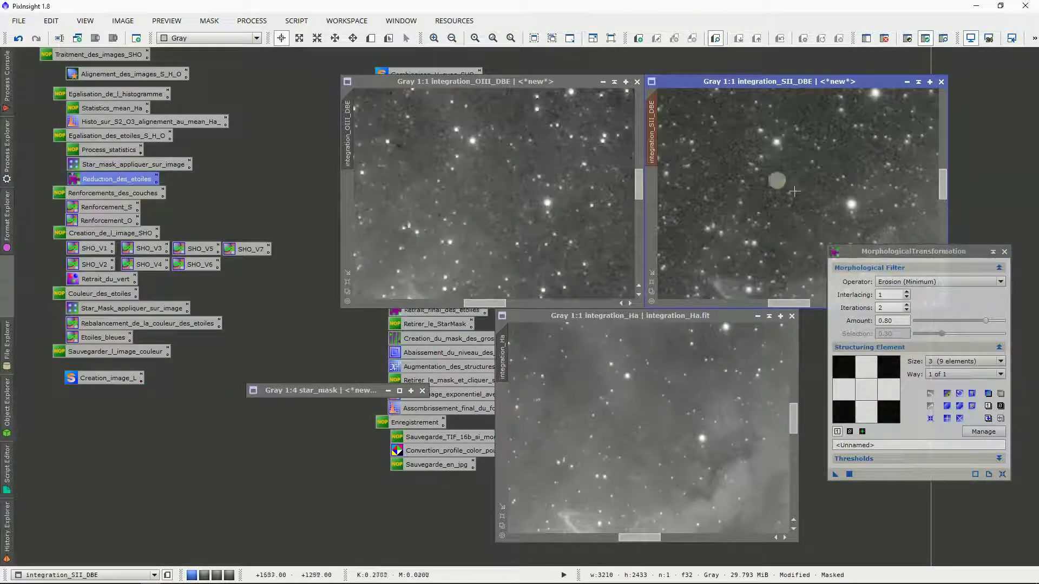
pyautogui.click(17, 39)
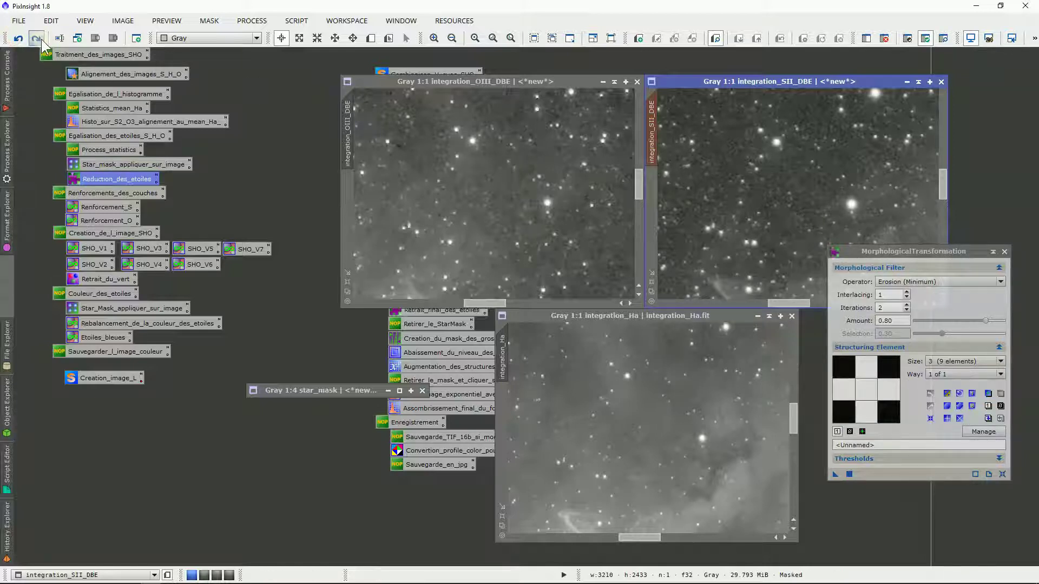
pyautogui.click(38, 40)
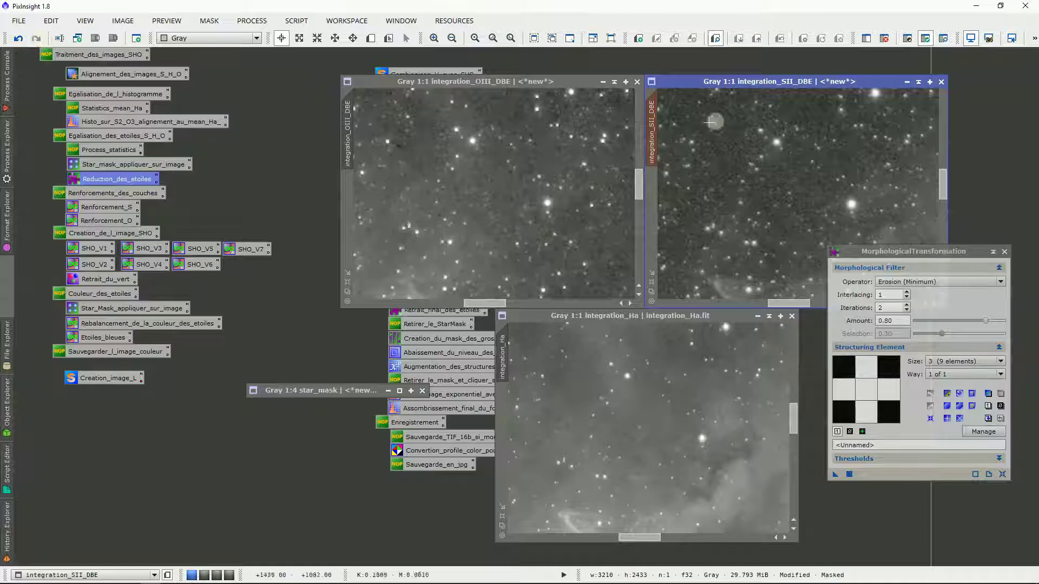
pyautogui.moveTo(771, 81)
pyautogui.mouseDown()
pyautogui.moveTo(663, 209)
pyautogui.moveTo(623, 327)
pyautogui.moveTo(640, 317)
pyautogui.moveTo(625, 320)
pyautogui.moveTo(595, 278)
pyautogui.moveTo(502, 139)
pyautogui.moveTo(485, 86)
pyautogui.moveTo(472, 82)
pyautogui.moveTo(771, 78)
pyautogui.mouseUp()
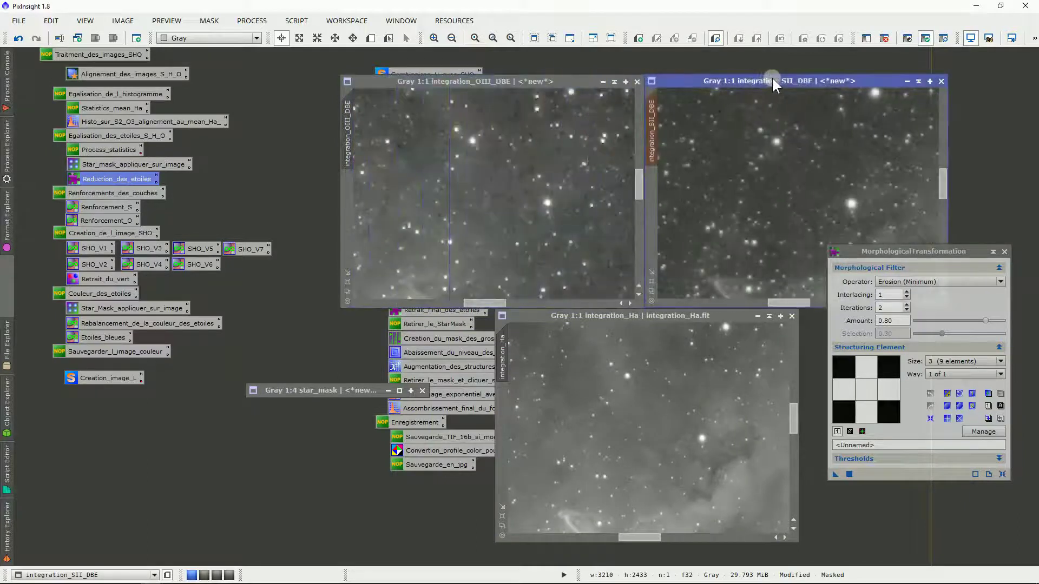
pyautogui.click(18, 38)
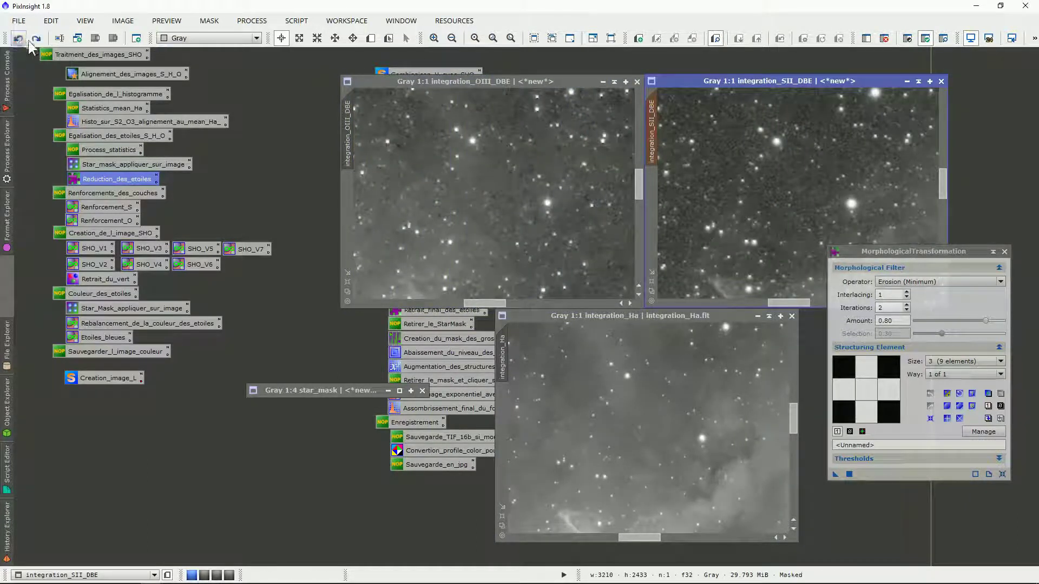
pyautogui.click(37, 39)
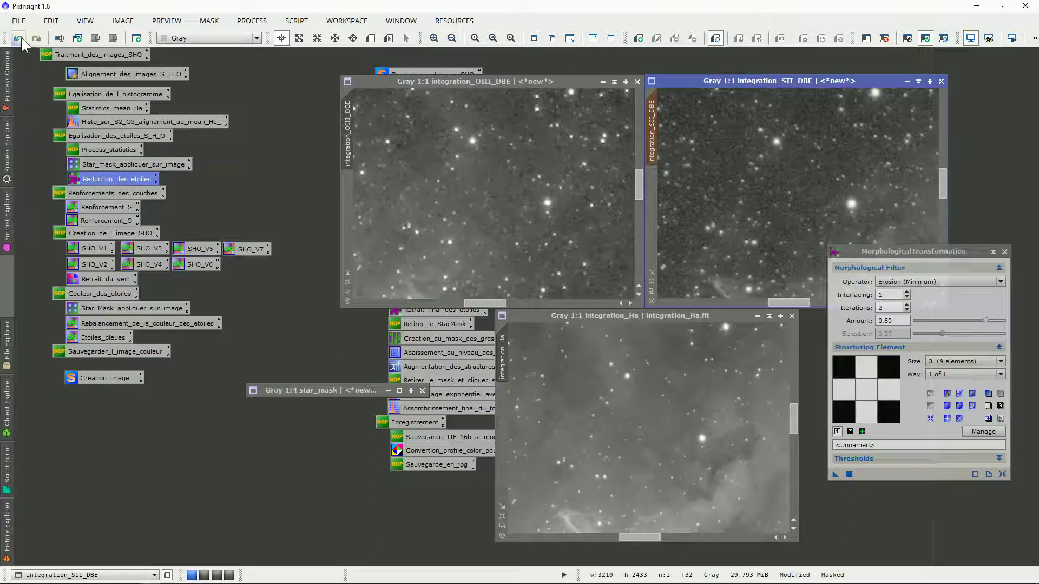
pyautogui.click(20, 39)
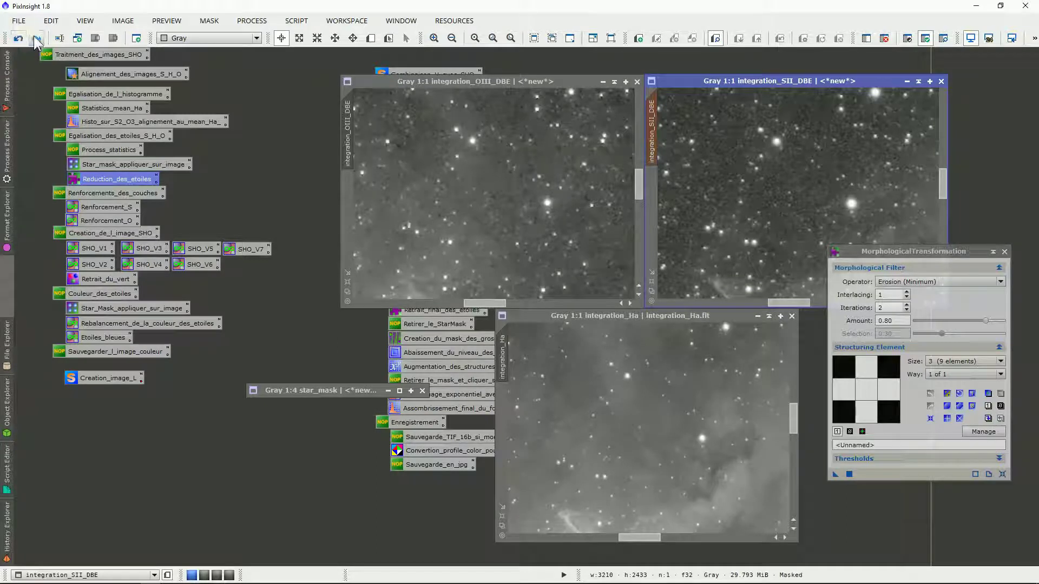
pyautogui.click(37, 39)
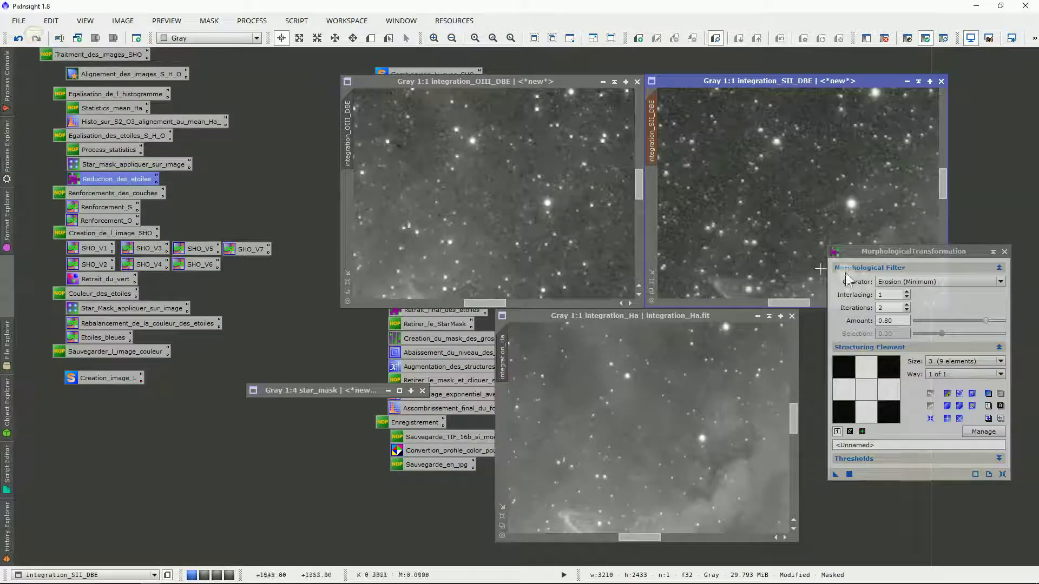
# Apply a further erosion to the masked SII image with an amount of 0.25.
pyautogui.moveTo(984, 320); pyautogui.dragTo(938, 327)
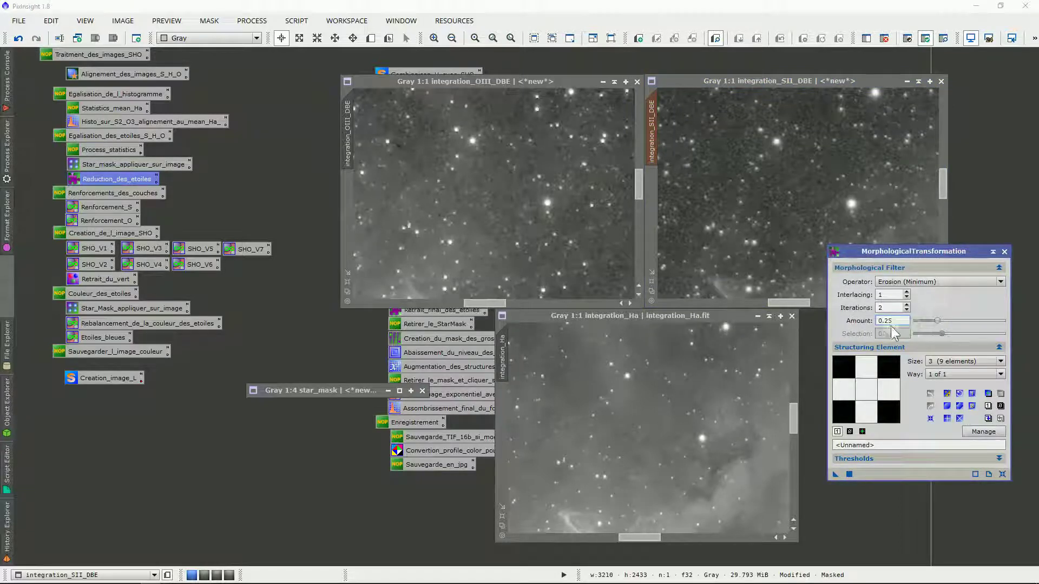
pyautogui.moveTo(834, 475); pyautogui.dragTo(795, 267)
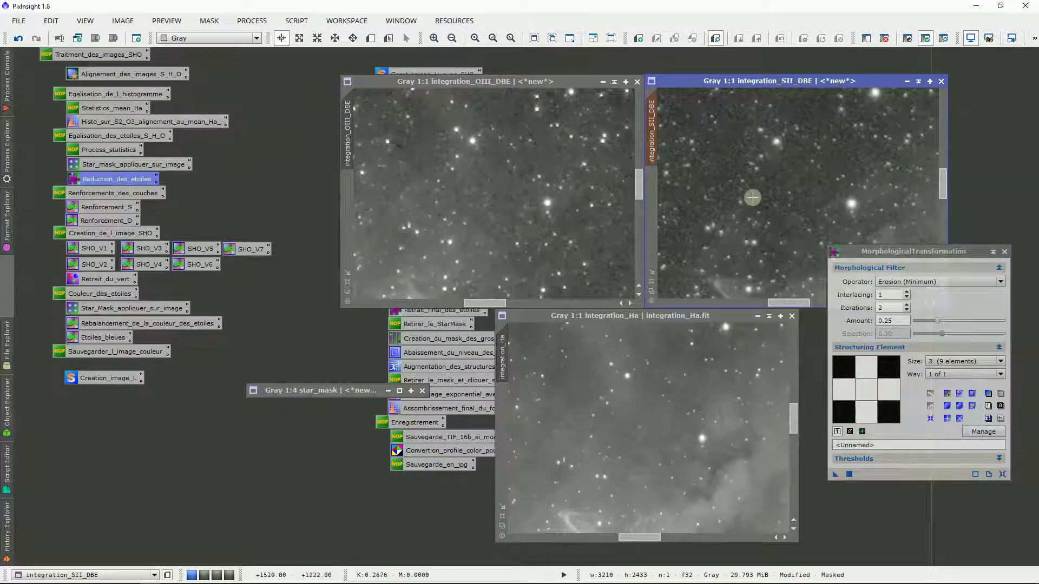
pyautogui.scroll(-2, 751, 197)
pyautogui.scroll(-3, 755, 211)
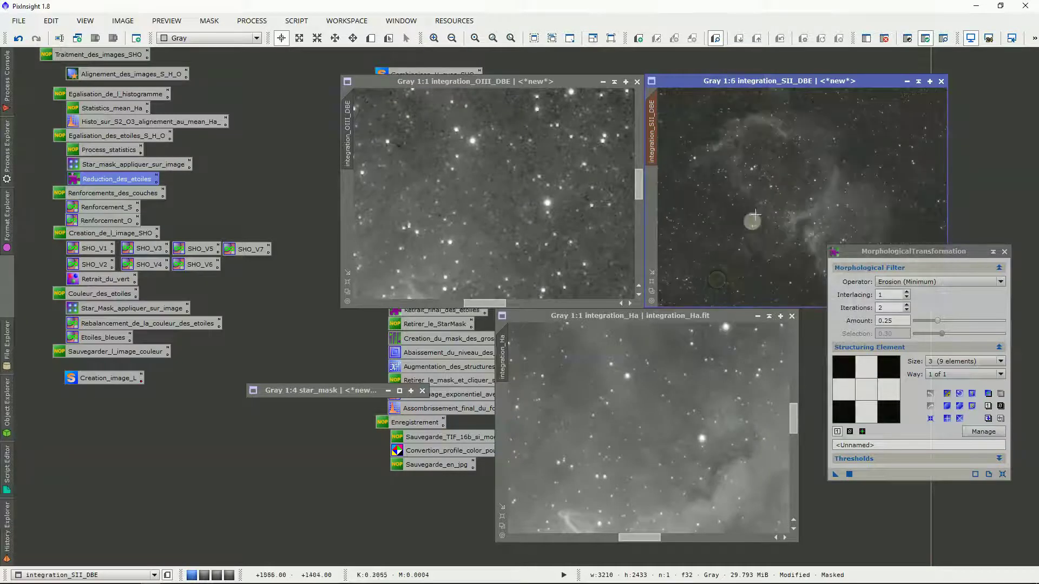
pyautogui.scroll(-5, 663, 396)
pyautogui.scroll(-5, 478, 177)
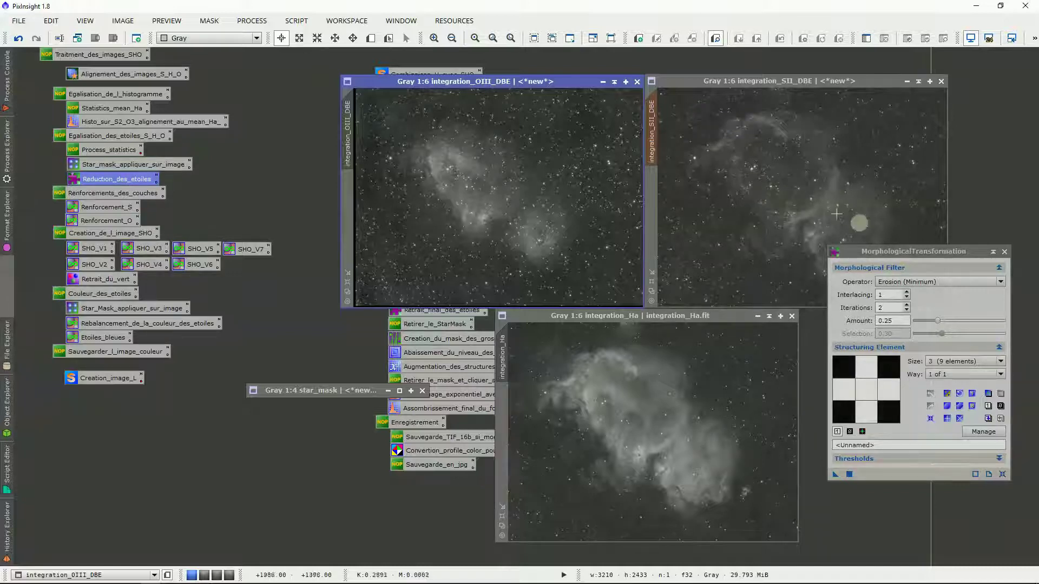
# Close the MorphologicalTransformation process and the star_mask image, accepting that its active mask references are broken.
pyautogui.moveTo(905, 250); pyautogui.dragTo(902, 255)
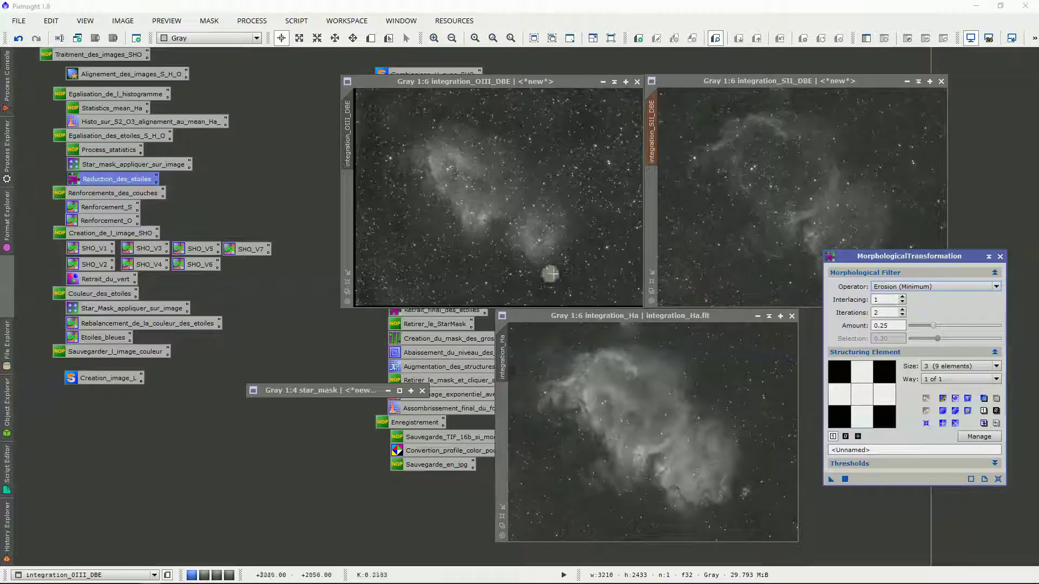
pyautogui.click(1000, 257)
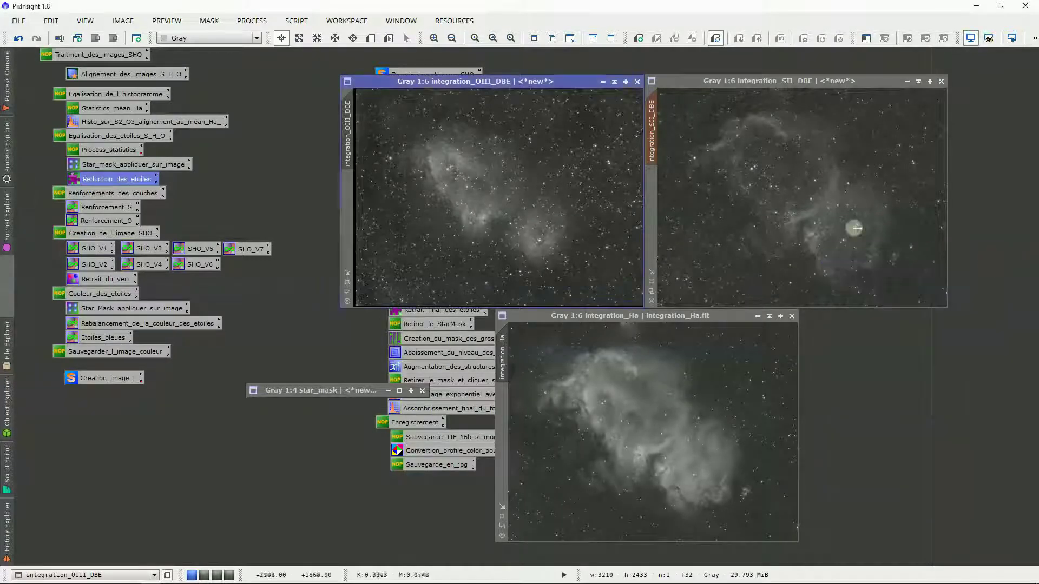
pyautogui.click(422, 391)
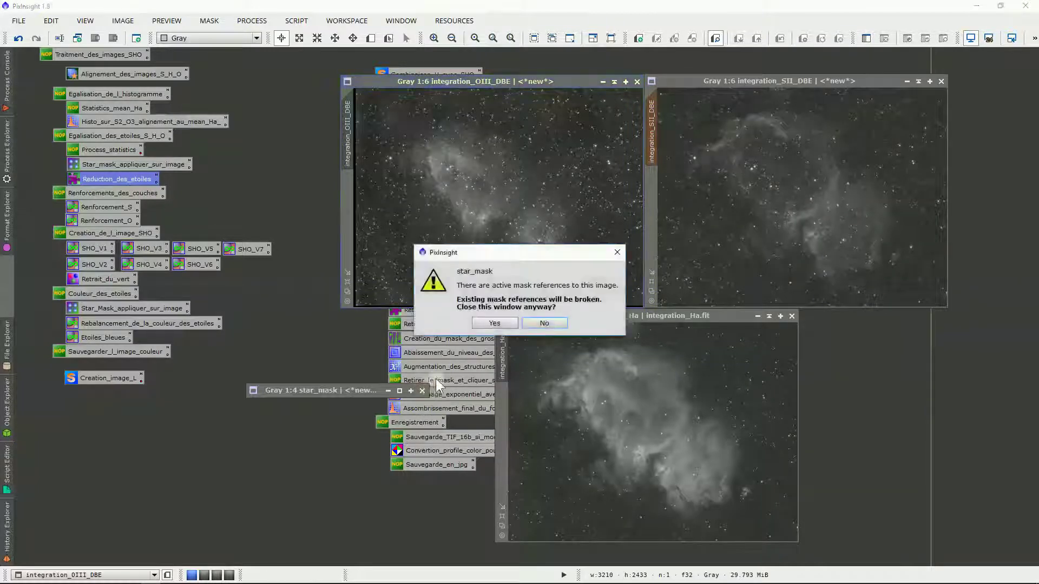
pyautogui.click(484, 324)
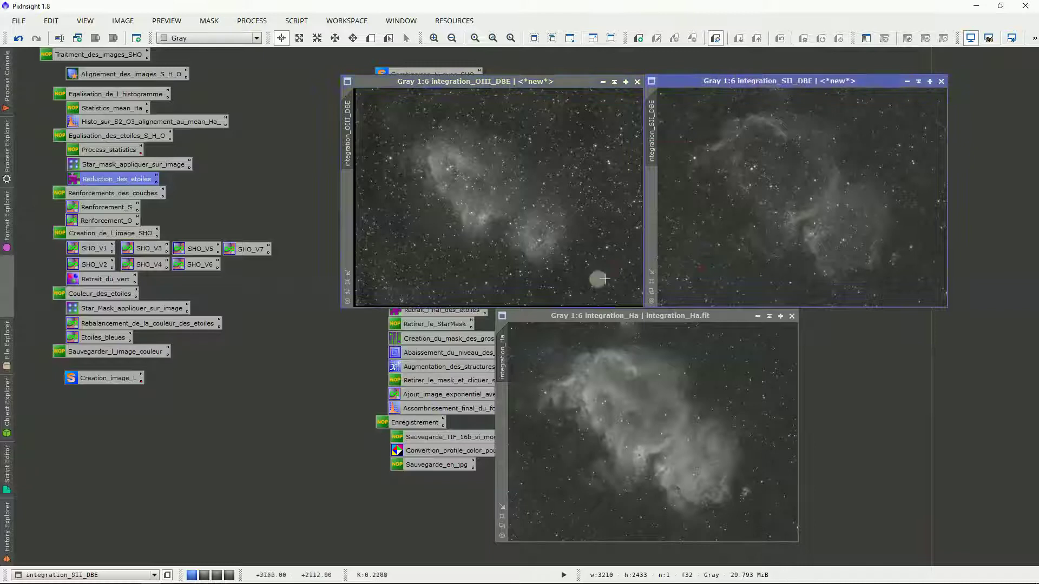
# Rename the integration_OIII_DBE image identifier as O and the integration_SII_DBE identifier as S.
pyautogui.click(626, 361)
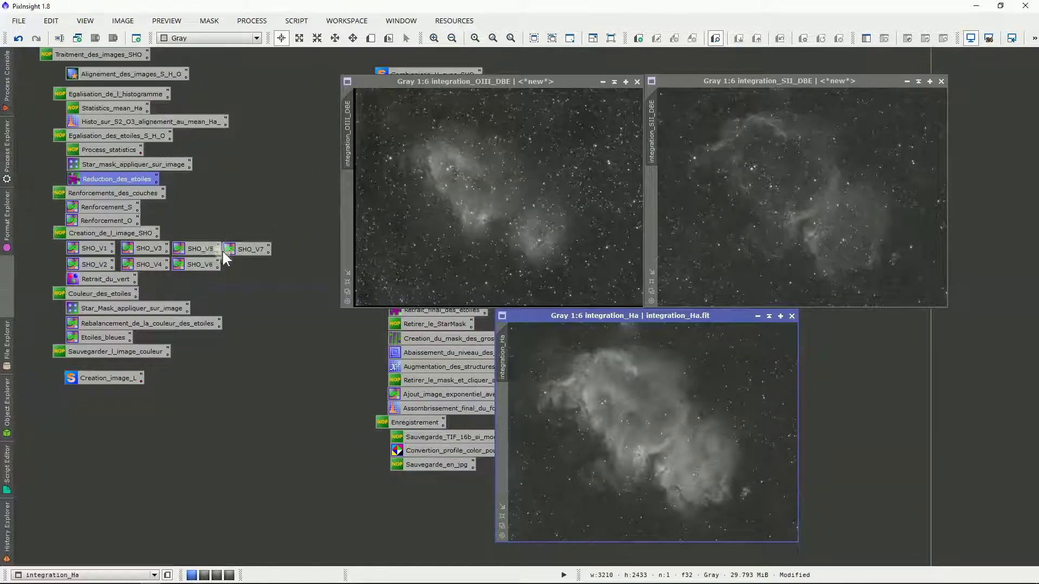
pyautogui.moveTo(355, 119)
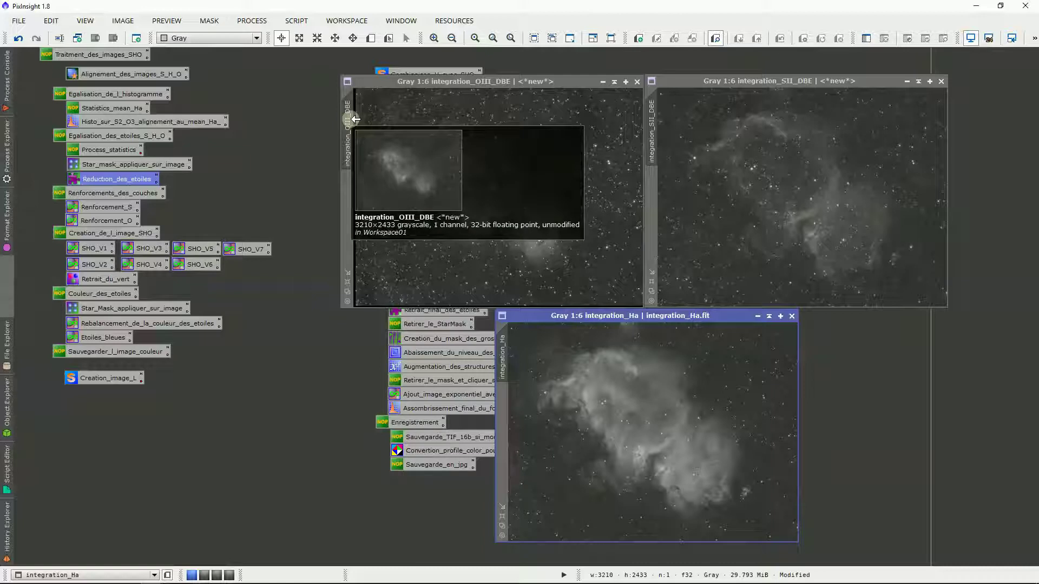
pyautogui.doubleClick(352, 118)
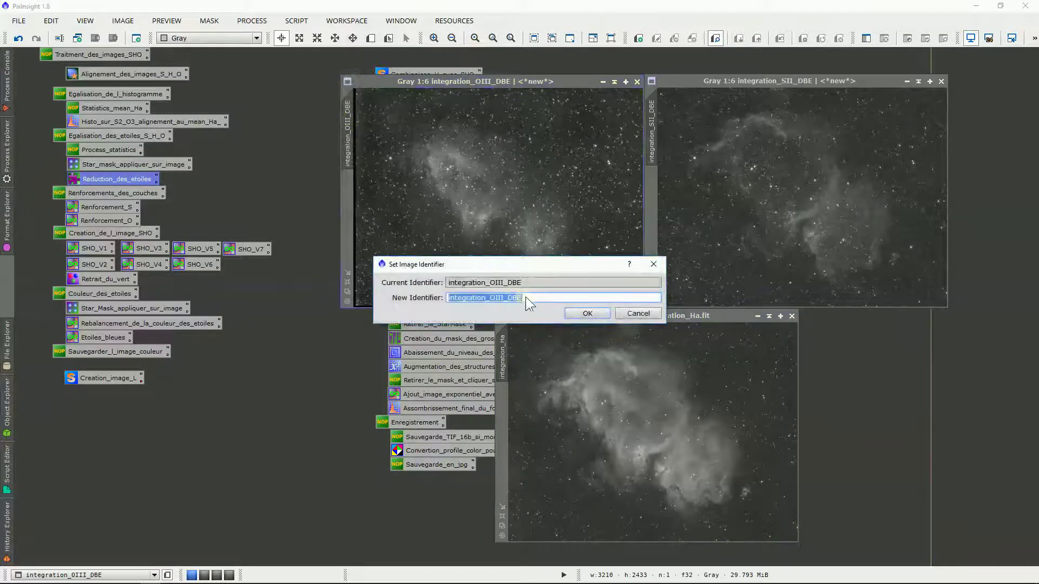
pyautogui.write('O')
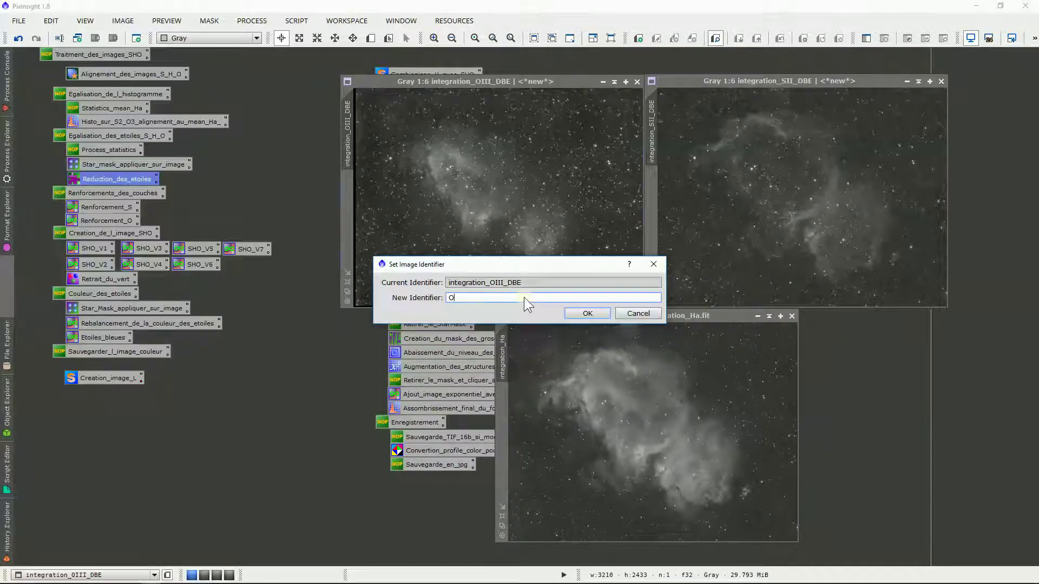
pyautogui.press('Return')
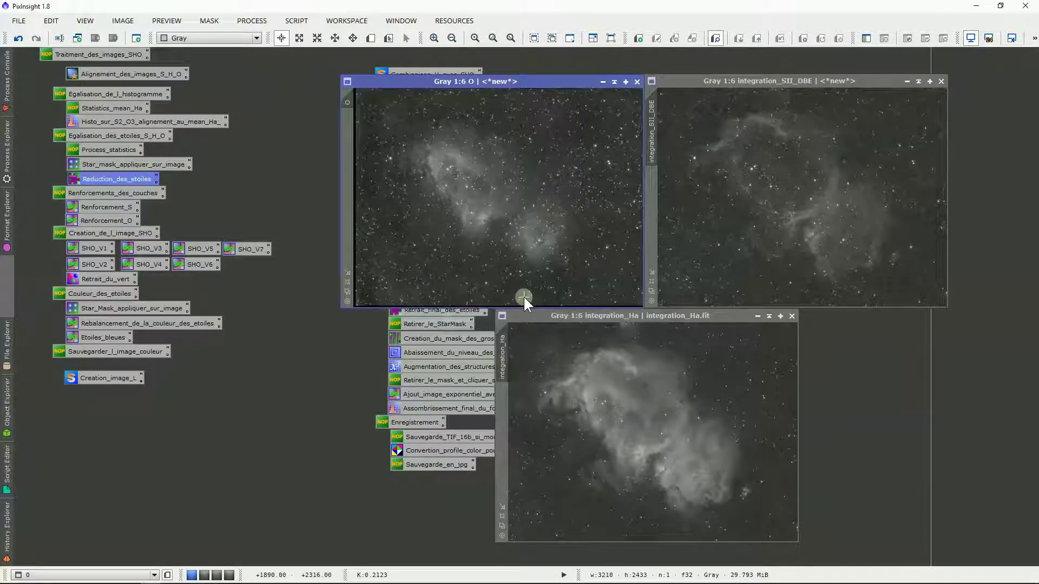
pyautogui.doubleClick(653, 160)
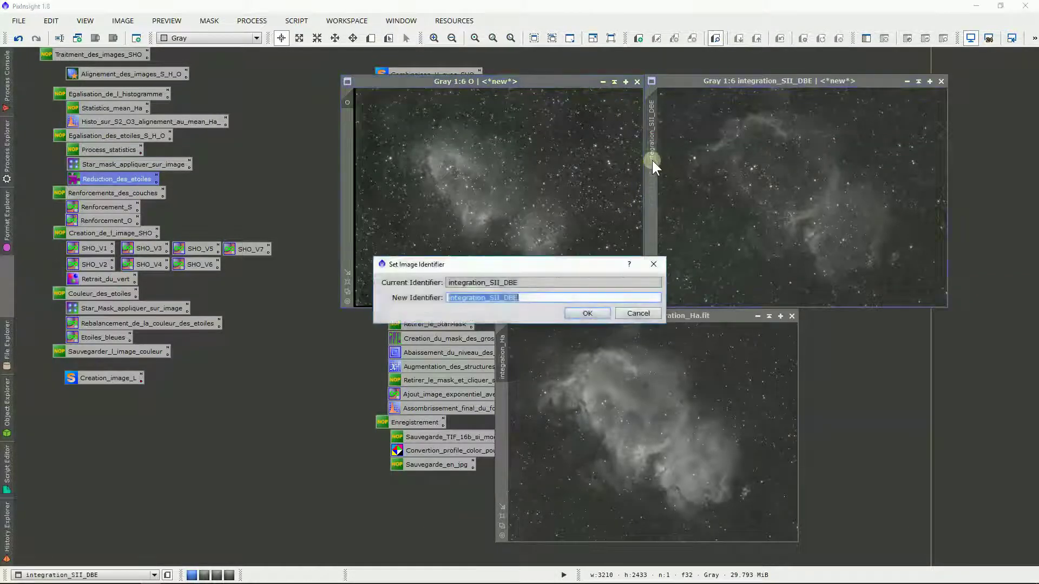
pyautogui.write('S')
pyautogui.press('Return')
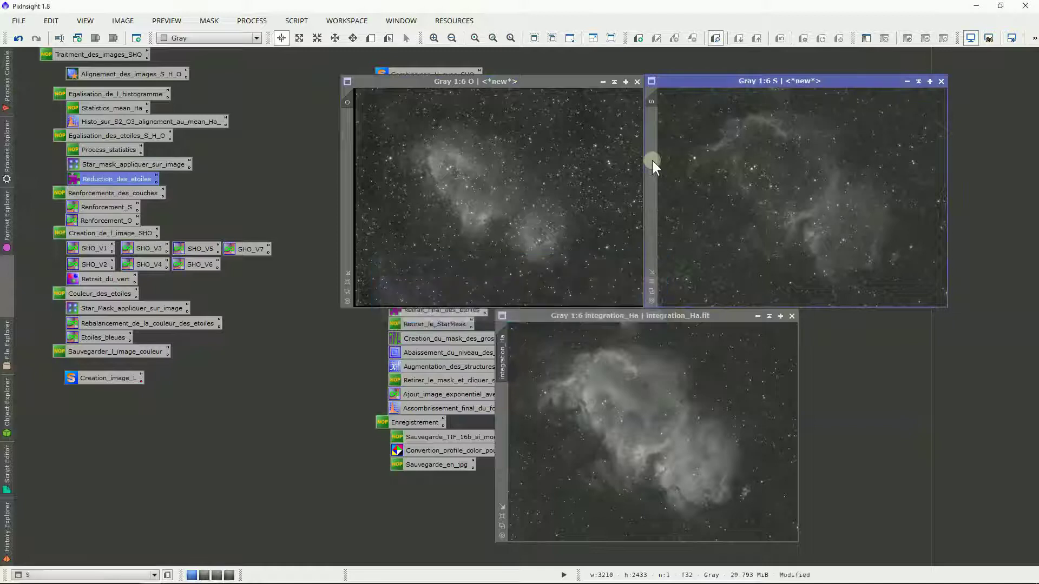
# Rename the integration_Ha image identifier as H.
pyautogui.click(502, 358)
pyautogui.doubleClick(502, 359)
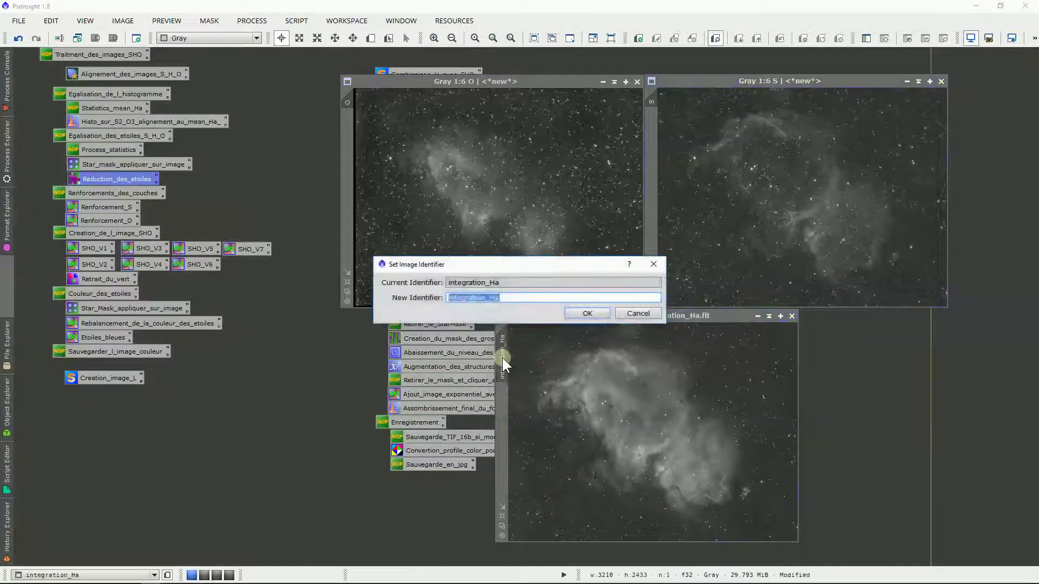
pyautogui.write('H')
pyautogui.press('Return')
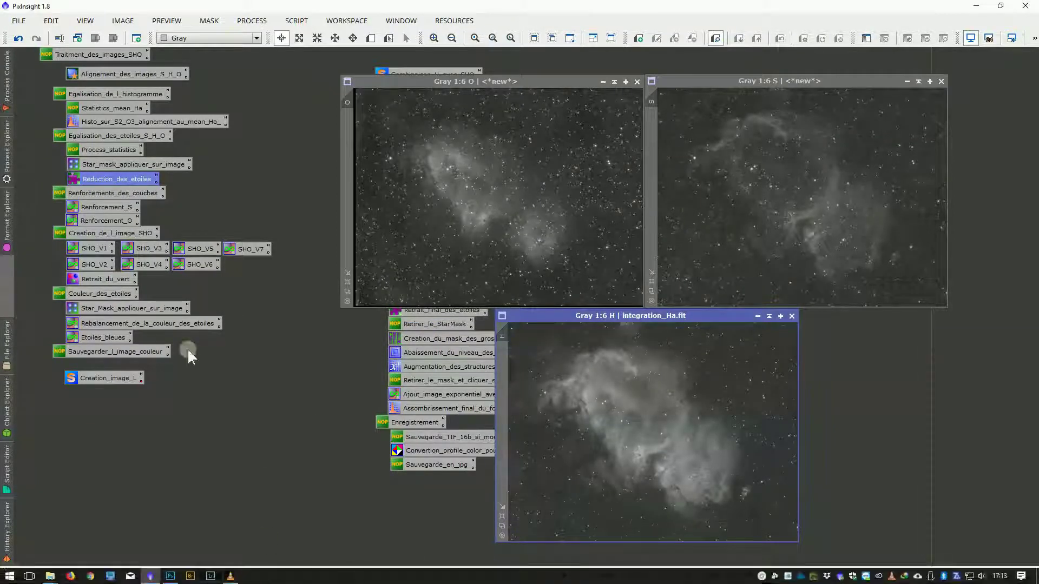
# Open the Renforcement_S PixelMath process under Renforcements_des_couches, make S the active image and move the dialog clear of it.
pyautogui.moveTo(40, 193); pyautogui.dragTo(70, 212)
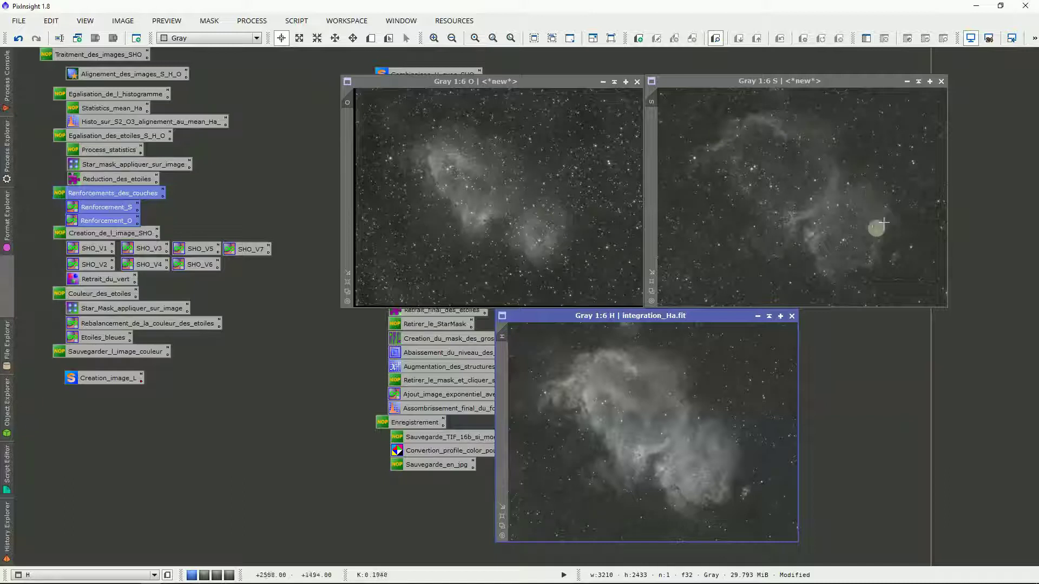
pyautogui.click(255, 215)
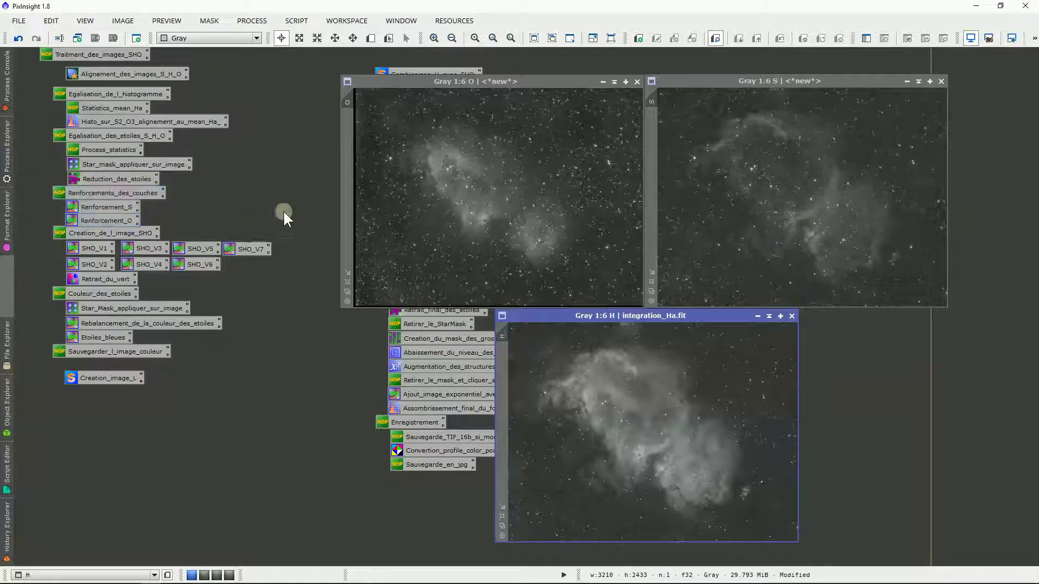
pyautogui.doubleClick(103, 206)
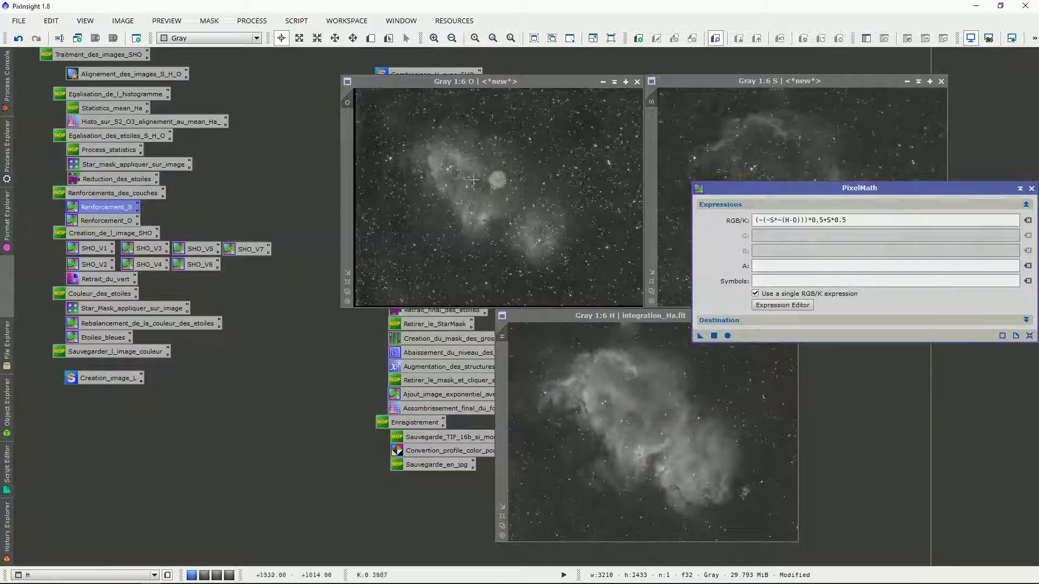
pyautogui.click(704, 128)
pyautogui.moveTo(732, 189); pyautogui.dragTo(689, 272)
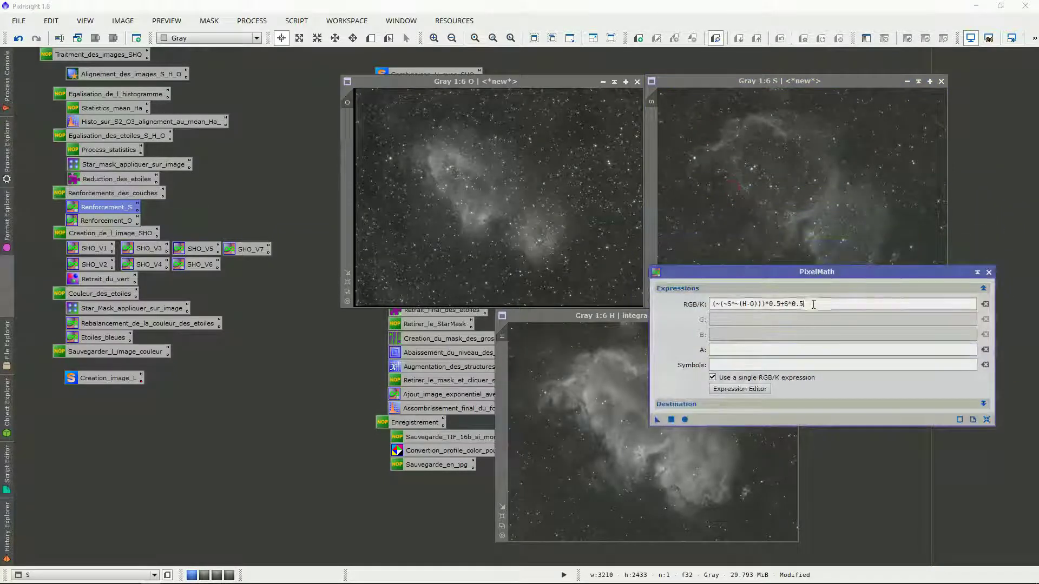
# Examine the RGB/K expression that reinforces S, and expand the Destination settings to check the new image's identifier.
pyautogui.moveTo(811, 303); pyautogui.dragTo(691, 318)
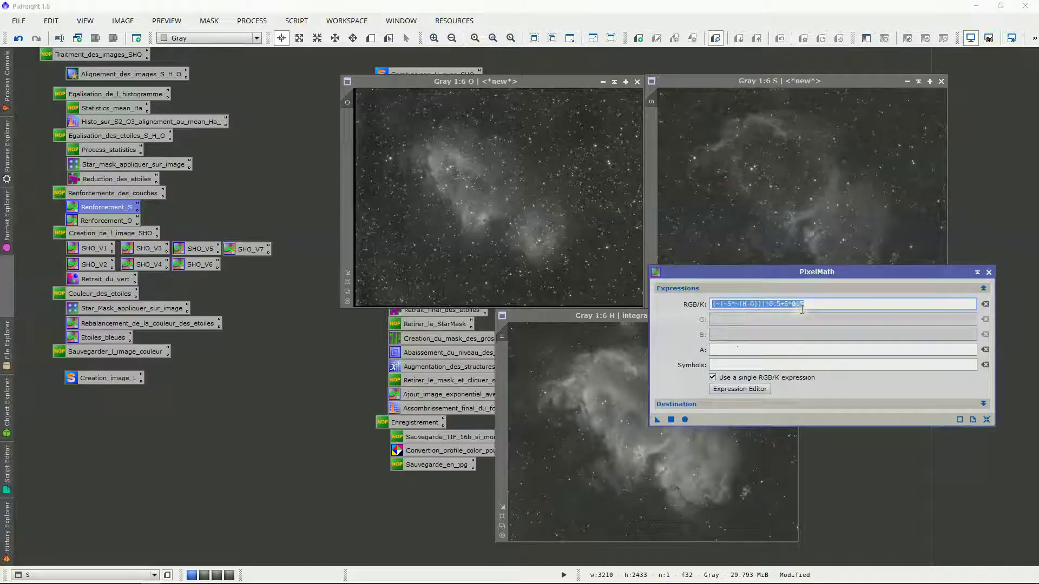
pyautogui.moveTo(807, 305); pyautogui.dragTo(785, 308)
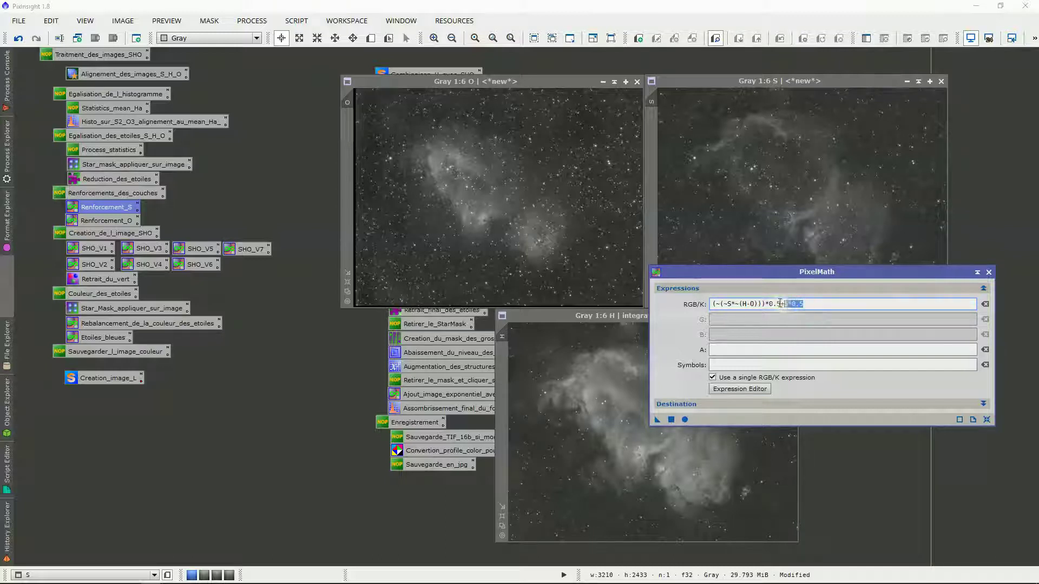
pyautogui.click(771, 306)
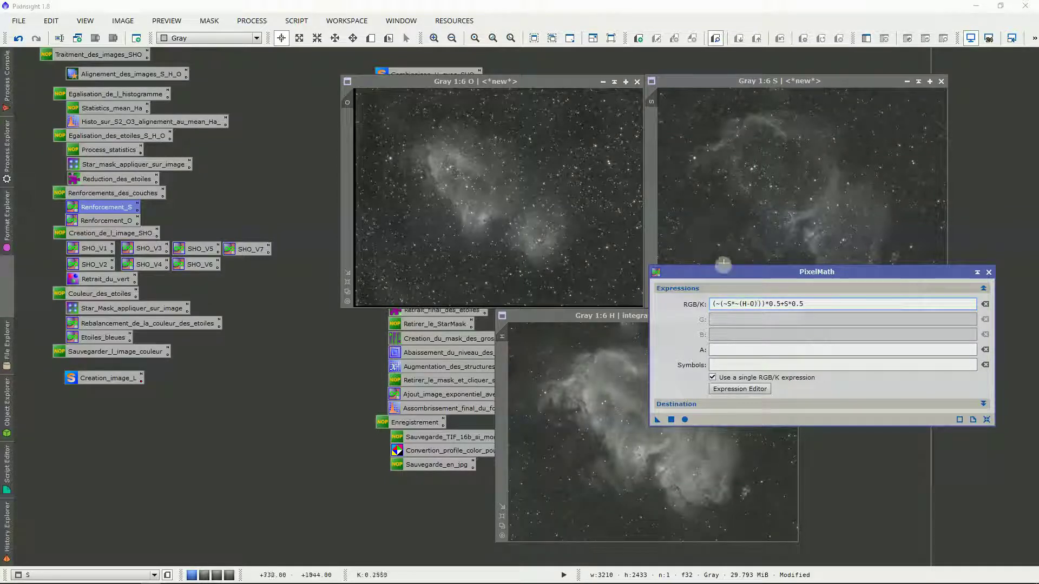
pyautogui.click(720, 404)
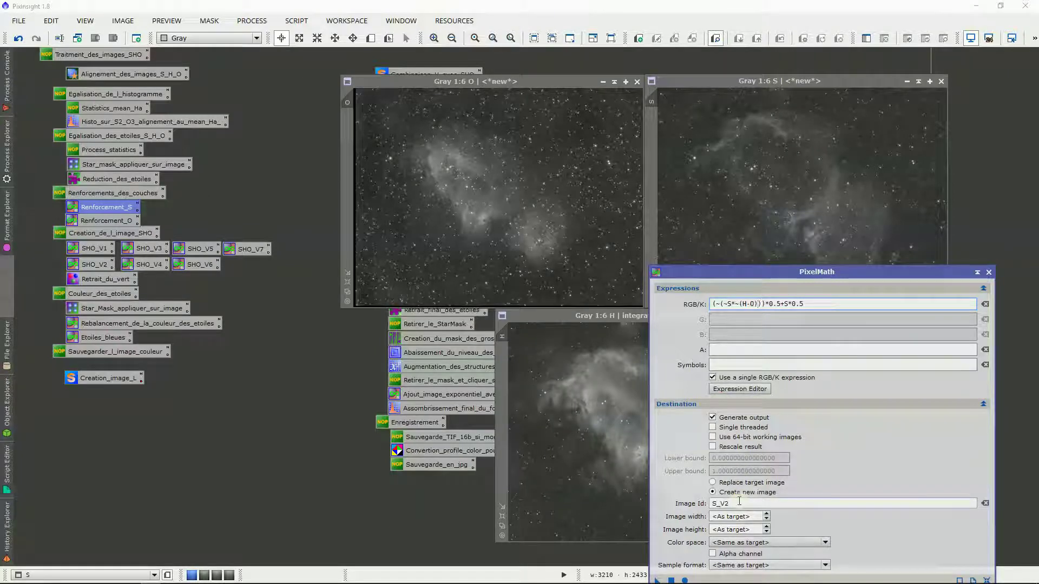
pyautogui.doubleClick(736, 503)
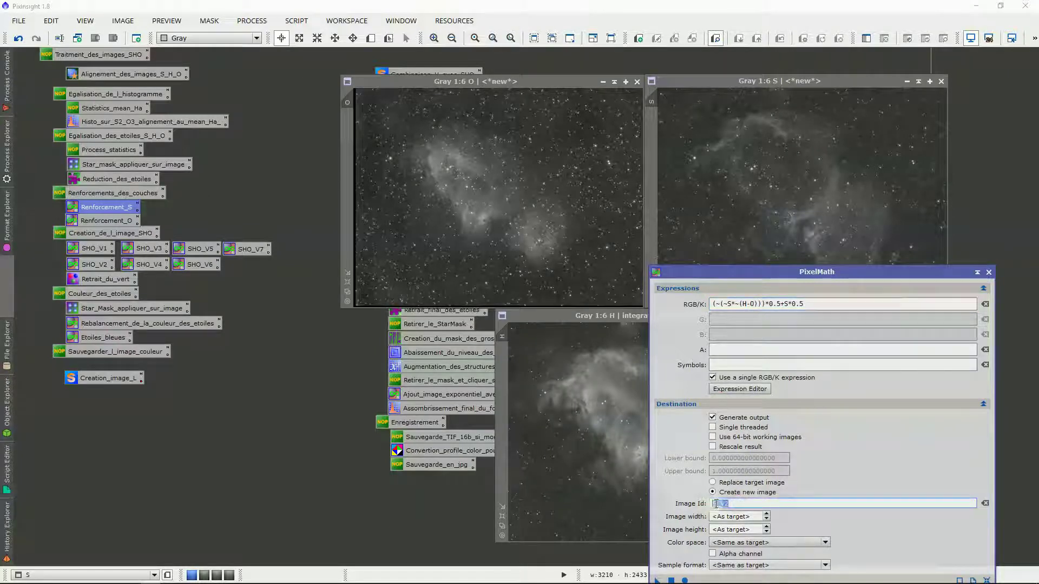
# Apply the Renforcement_S expression to S as a new image S_V2, then fit its window and place it beside S for comparison.
pyautogui.click(704, 404)
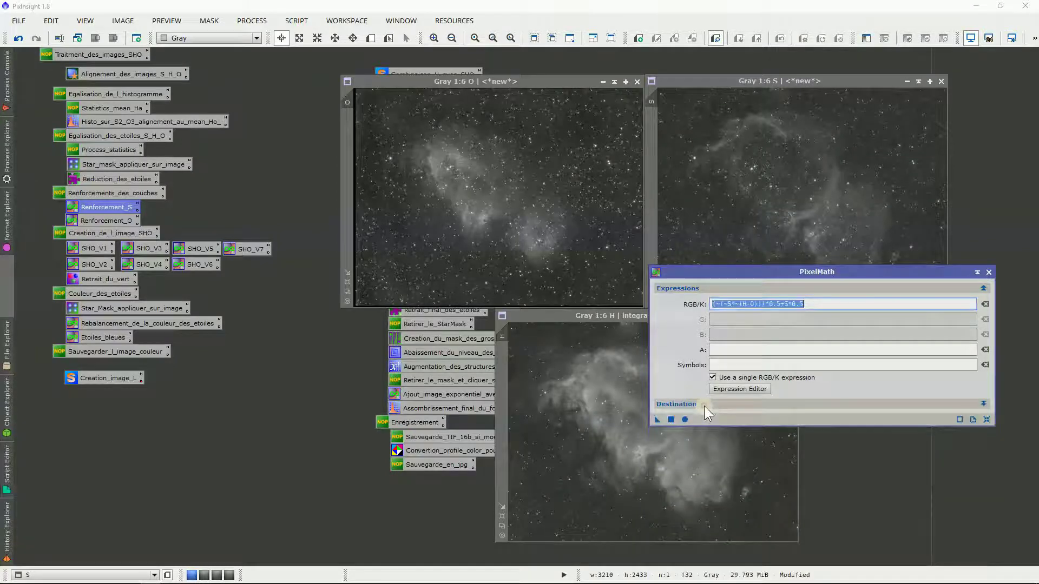
pyautogui.click(671, 420)
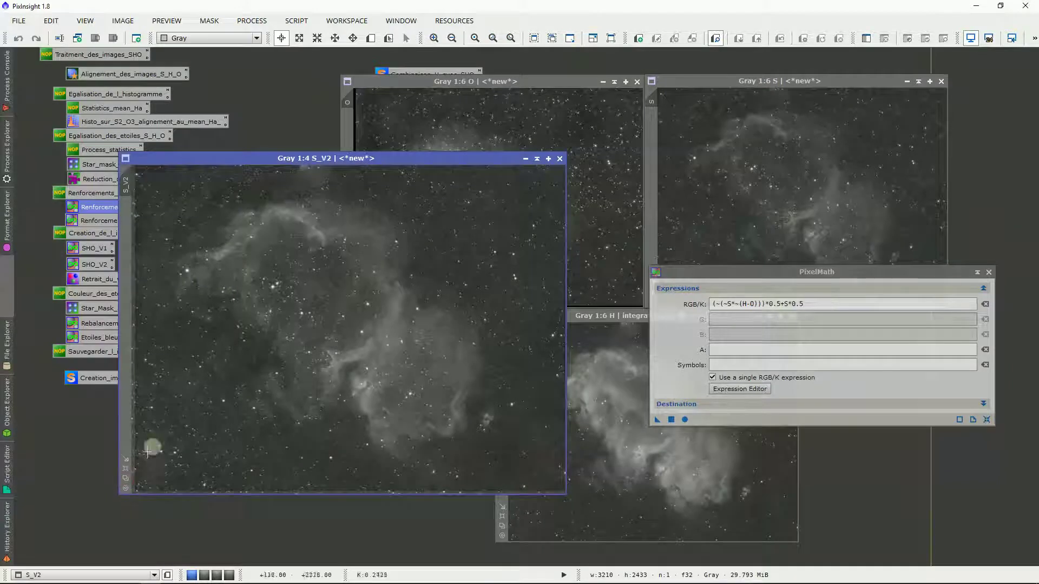
pyautogui.scroll(-3, 325, 352)
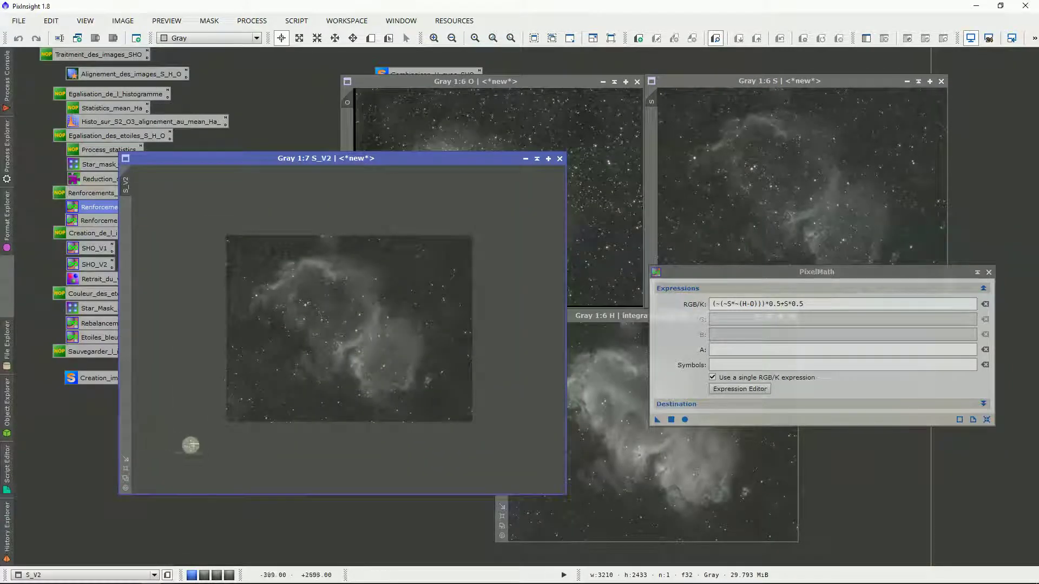
pyautogui.click(125, 459)
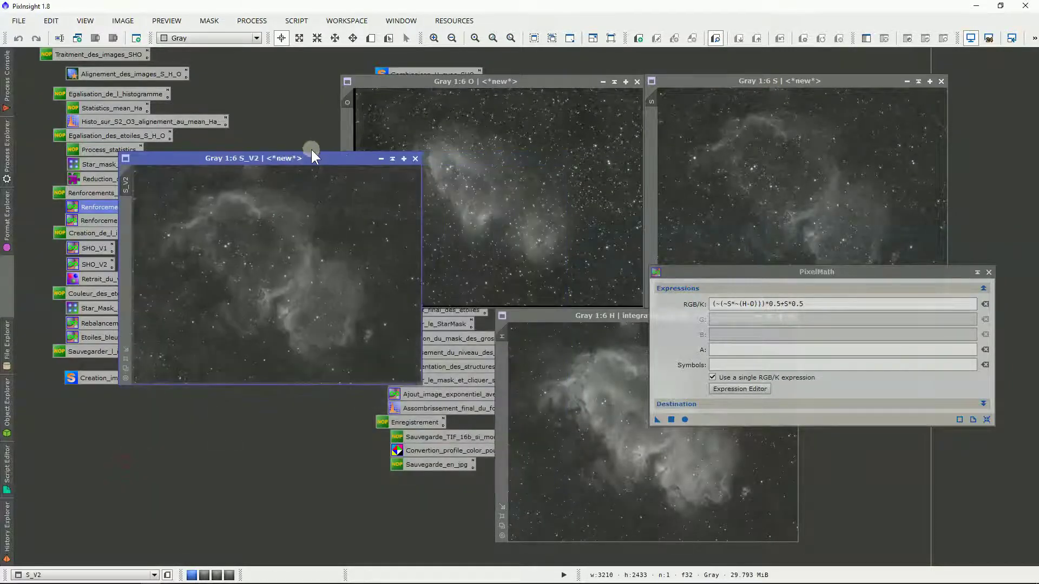
pyautogui.moveTo(312, 155); pyautogui.dragTo(546, 79)
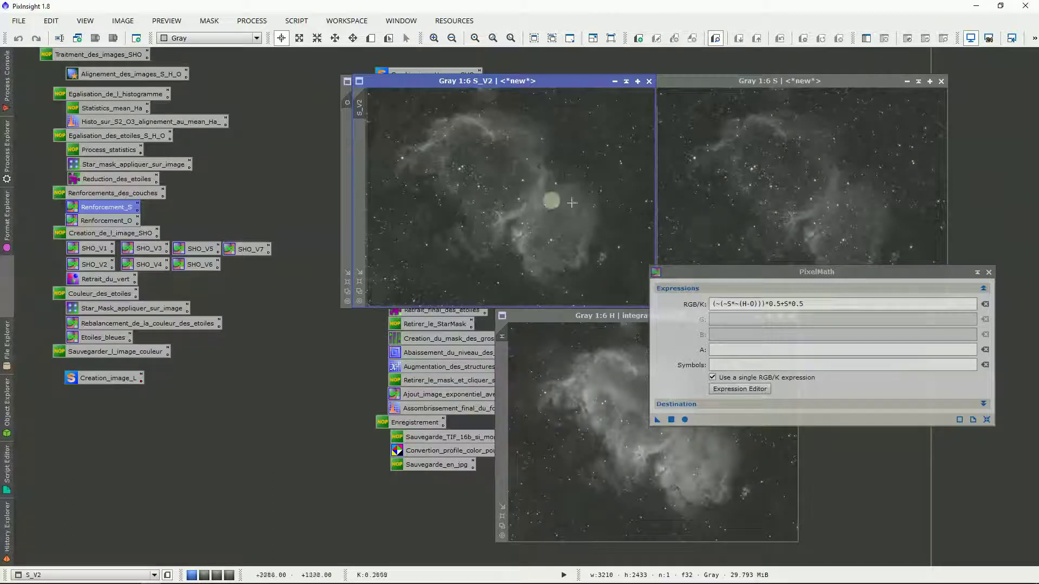
pyautogui.moveTo(492, 82); pyautogui.dragTo(502, 80)
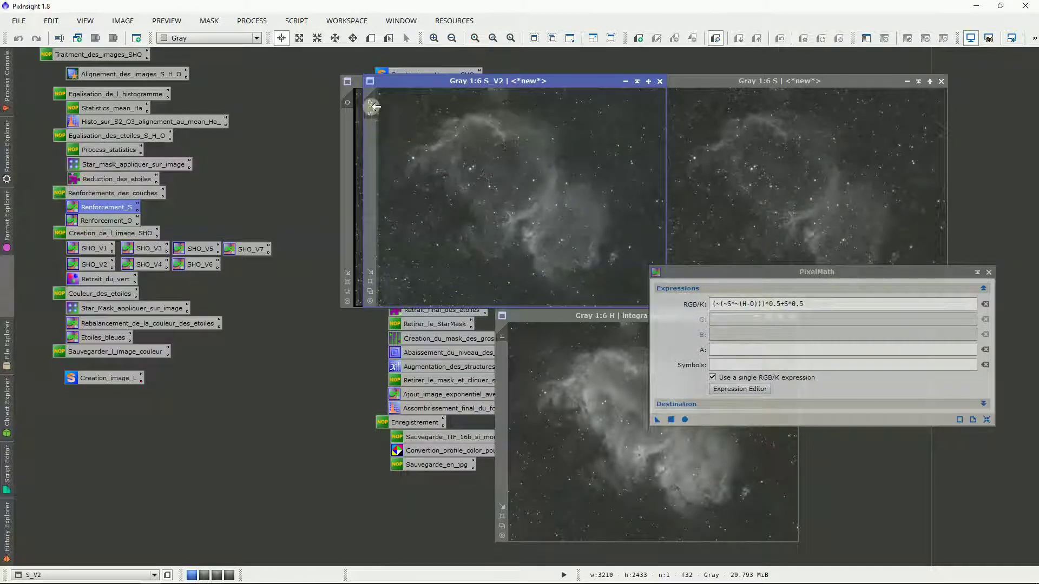
pyautogui.moveTo(373, 106)
# Discard the S_V2 image and close the Renforcement_S PixelMath dialog.
pyautogui.moveTo(52, 238); pyautogui.dragTo(283, 255)
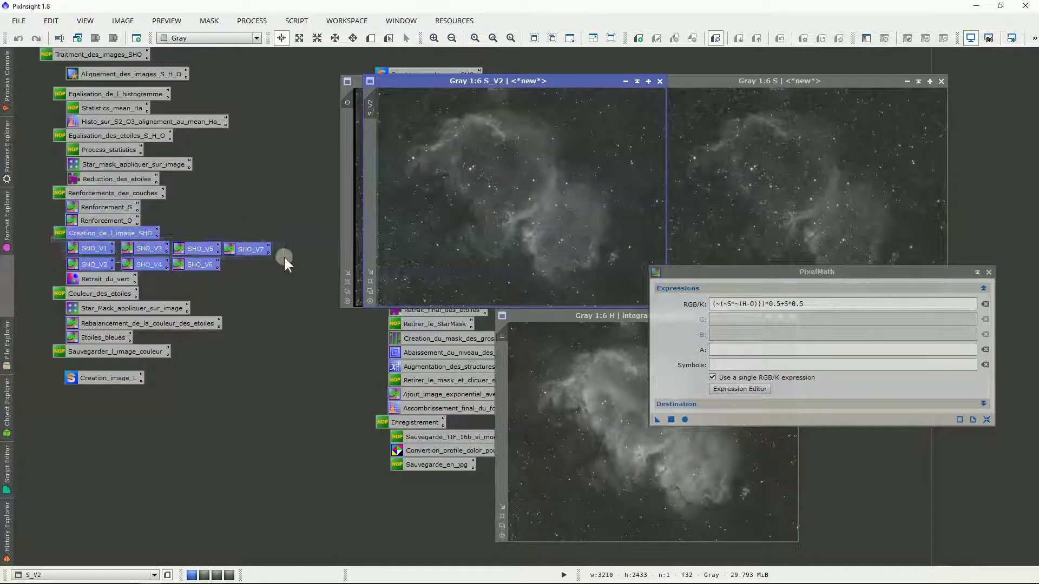
pyautogui.click(660, 83)
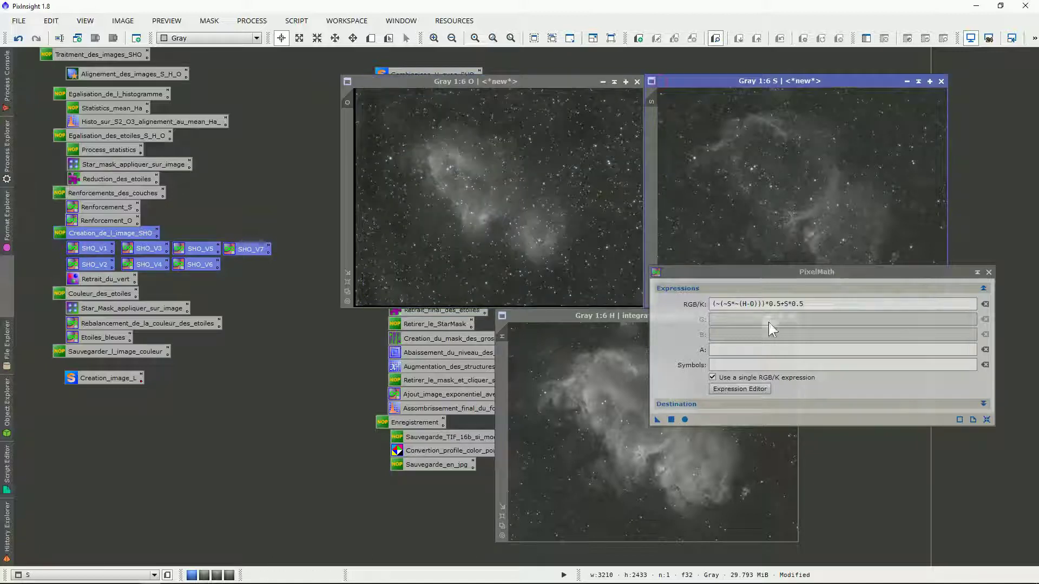
pyautogui.click(989, 272)
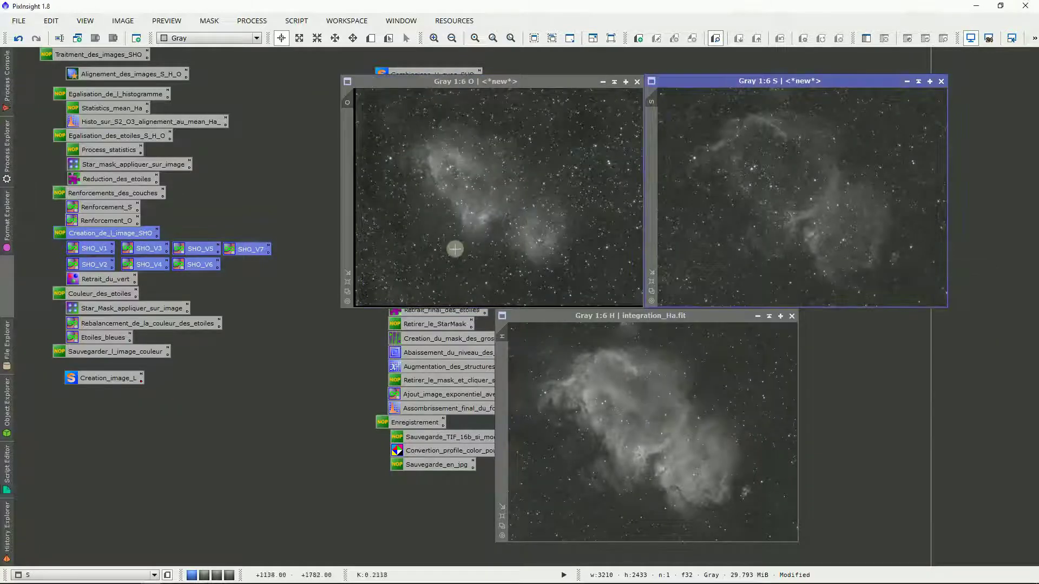
# With O as the active image, open the Renforcement_O PixelMath process and examine its RGB/K expression.
pyautogui.click(118, 219)
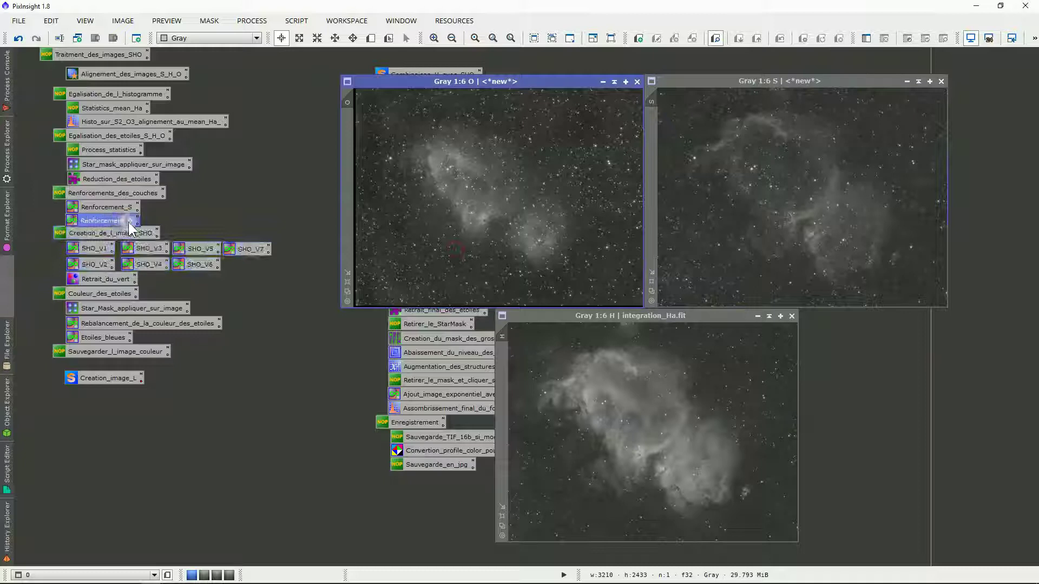
pyautogui.doubleClick(127, 222)
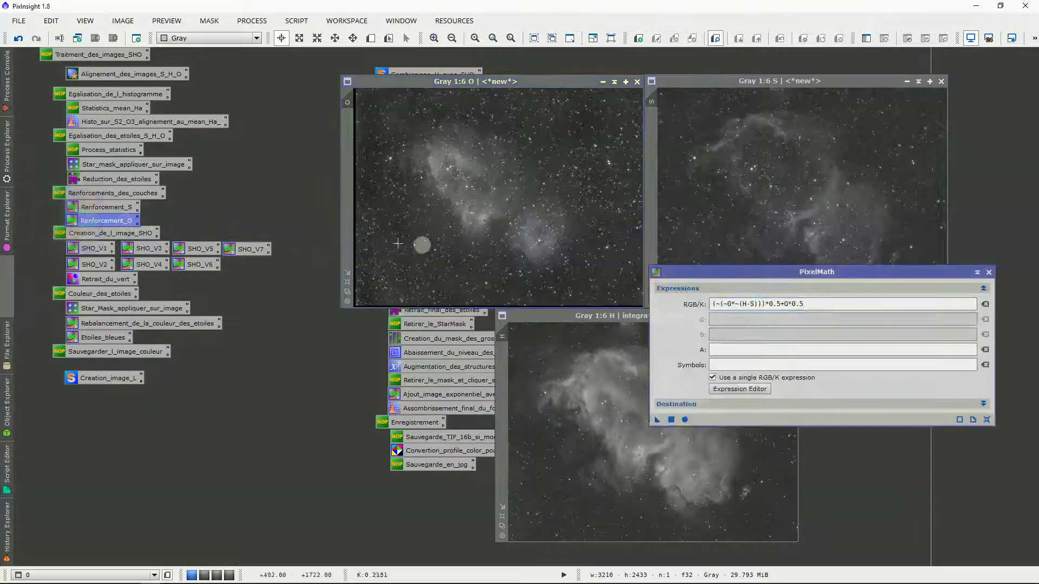
pyautogui.click(790, 304)
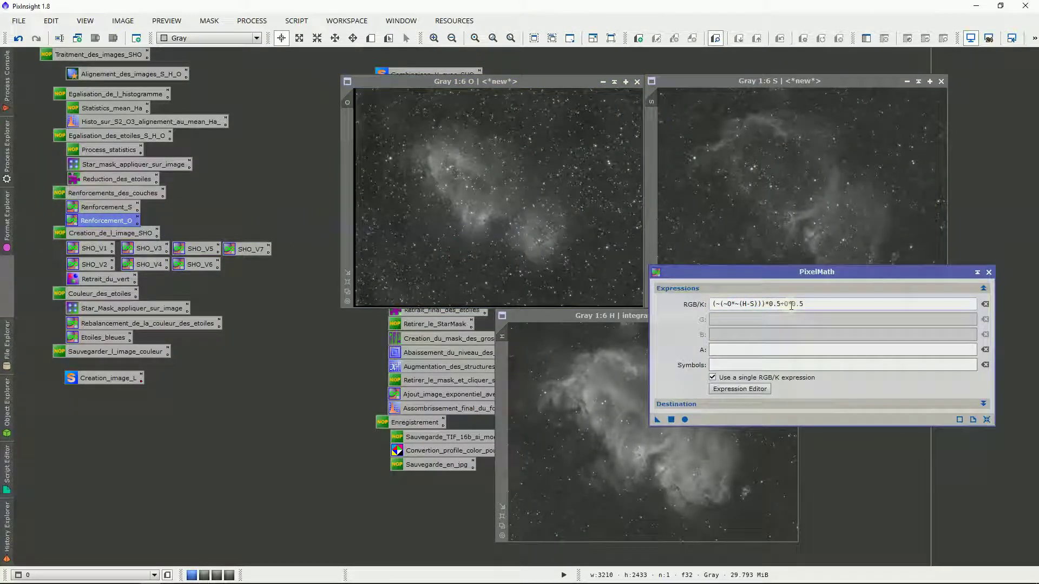
pyautogui.click(788, 305)
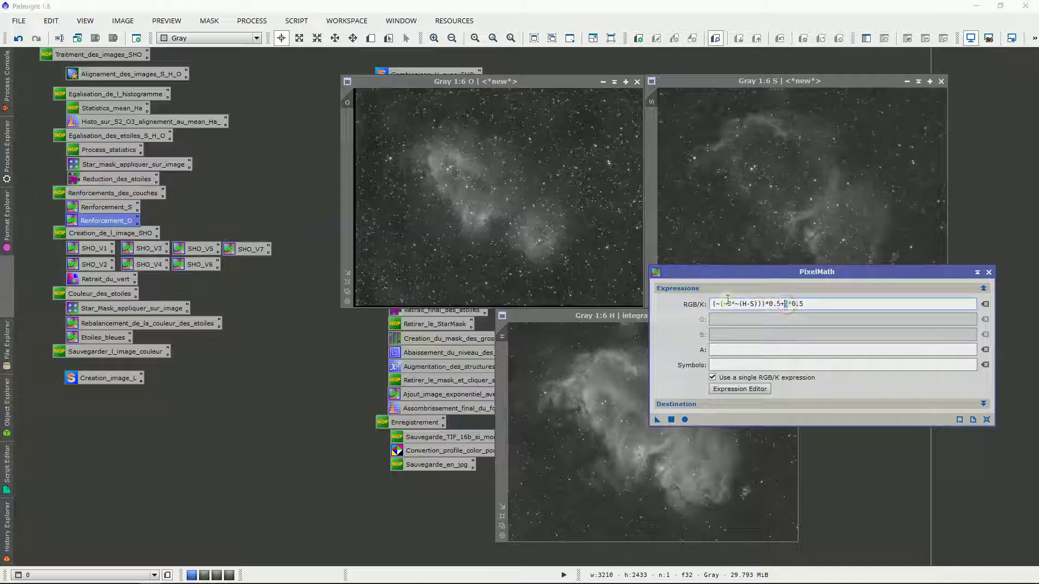
pyautogui.doubleClick(752, 304)
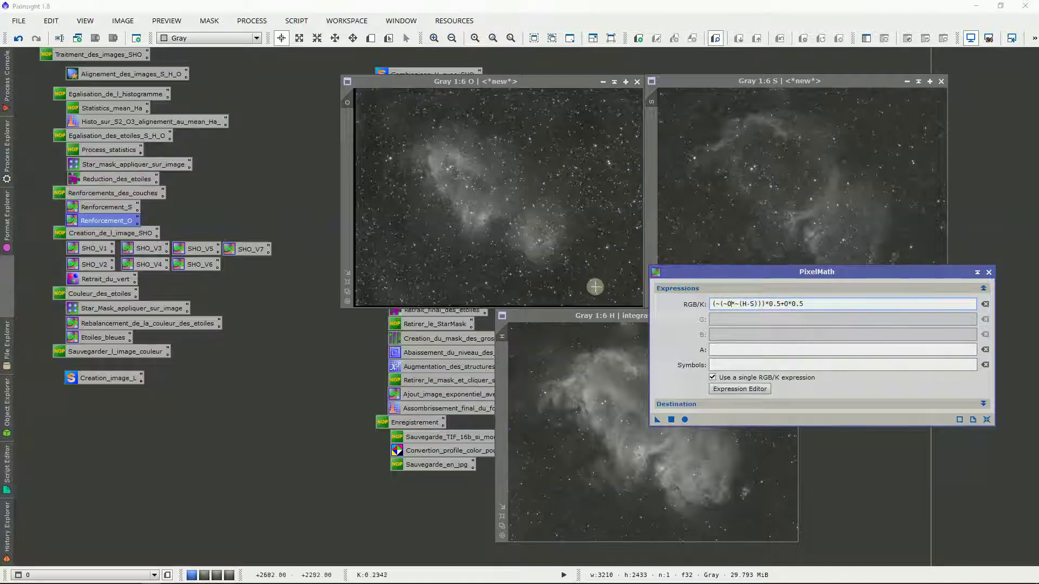
# Apply the Renforcement_O expression to O as a new image O_V2, then fit its window and place it beside O for comparison.
pyautogui.click(670, 418)
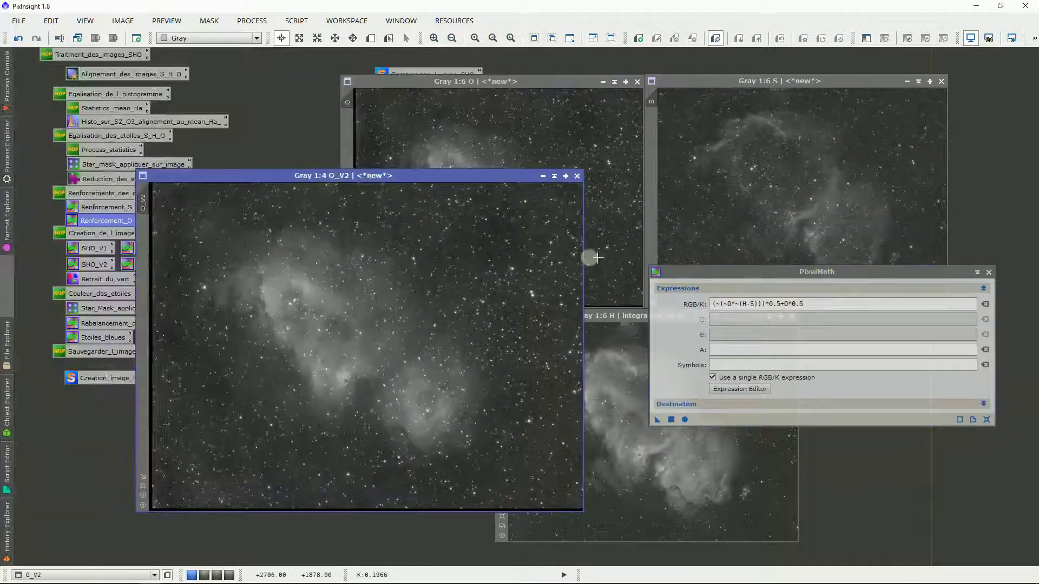
pyautogui.scroll(-2, 204, 498)
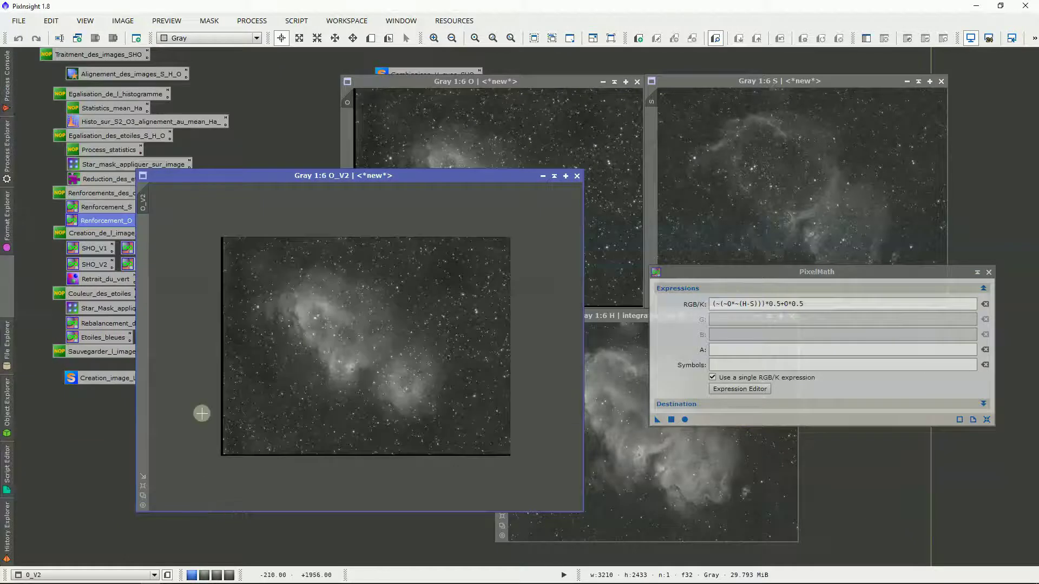
pyautogui.click(140, 475)
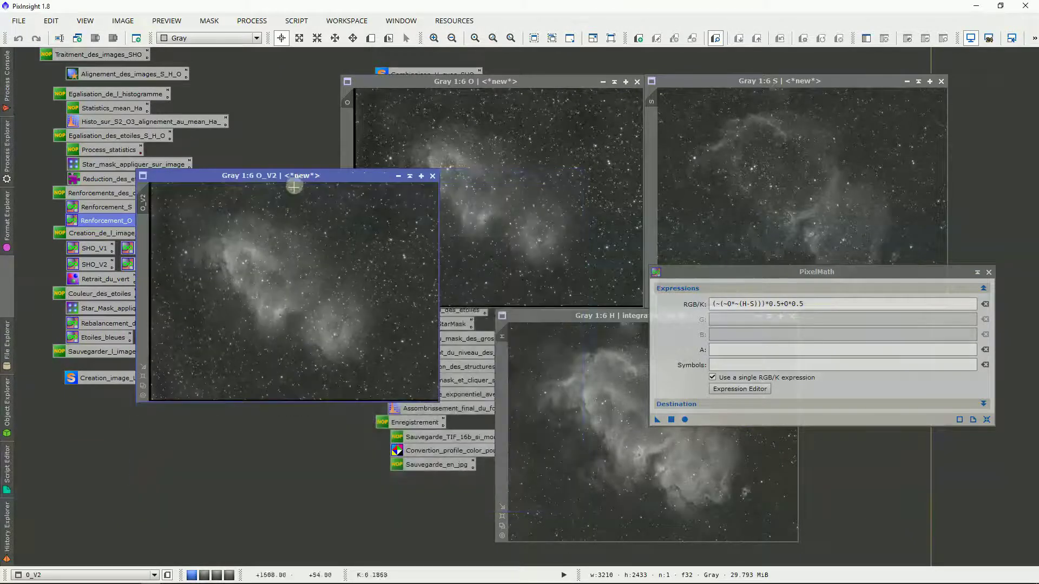
pyautogui.moveTo(298, 174); pyautogui.dragTo(264, 73)
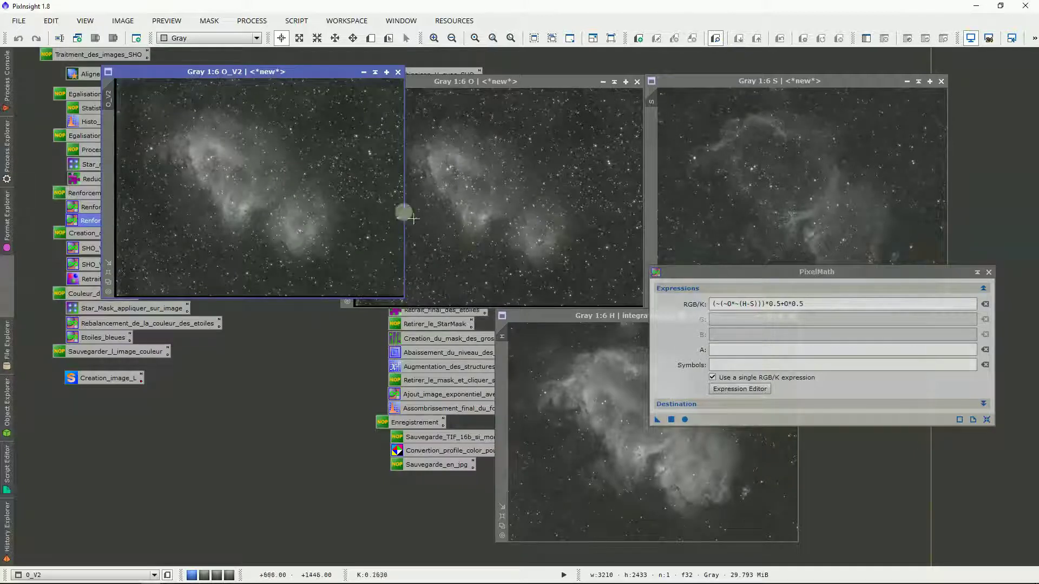
pyautogui.moveTo(273, 76)
pyautogui.mouseDown()
pyautogui.moveTo(283, 86)
pyautogui.moveTo(255, 81)
pyautogui.mouseUp()
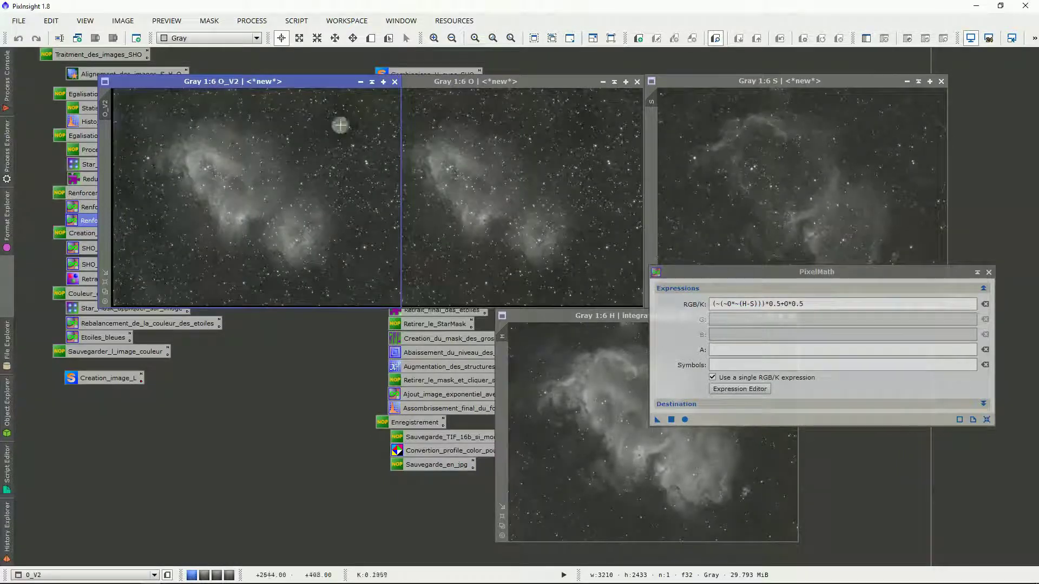
pyautogui.moveTo(324, 79); pyautogui.dragTo(337, 83)
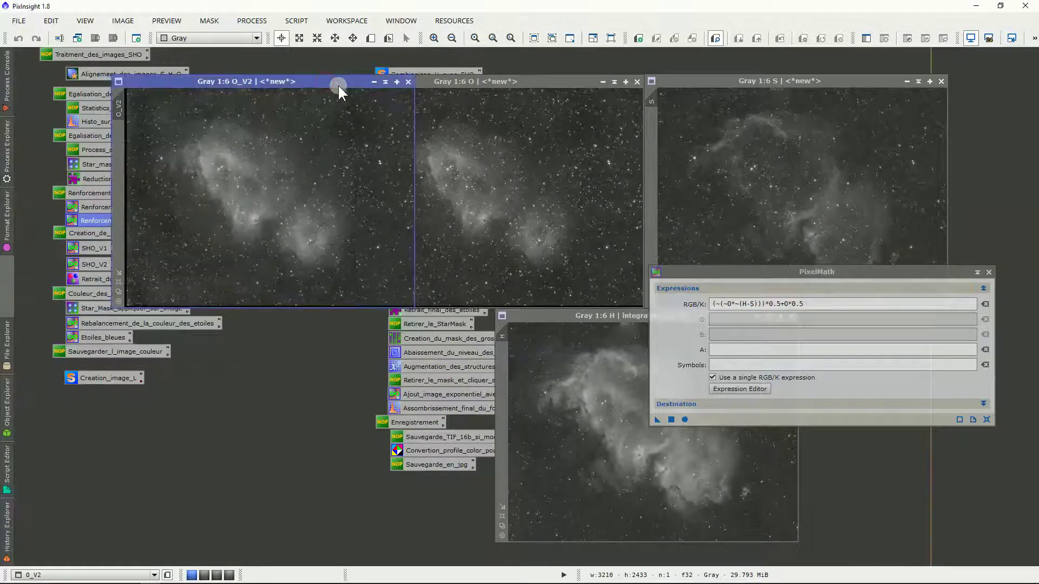
# Discard the O_V2 image and close the Renforcement_O PixelMath dialog.
pyautogui.click(408, 81)
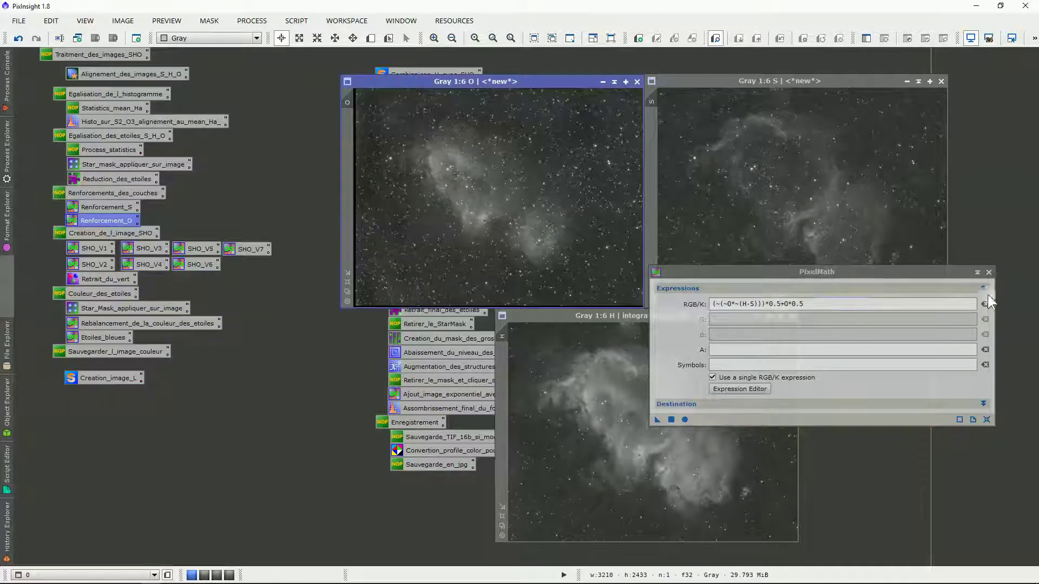
pyautogui.click(988, 273)
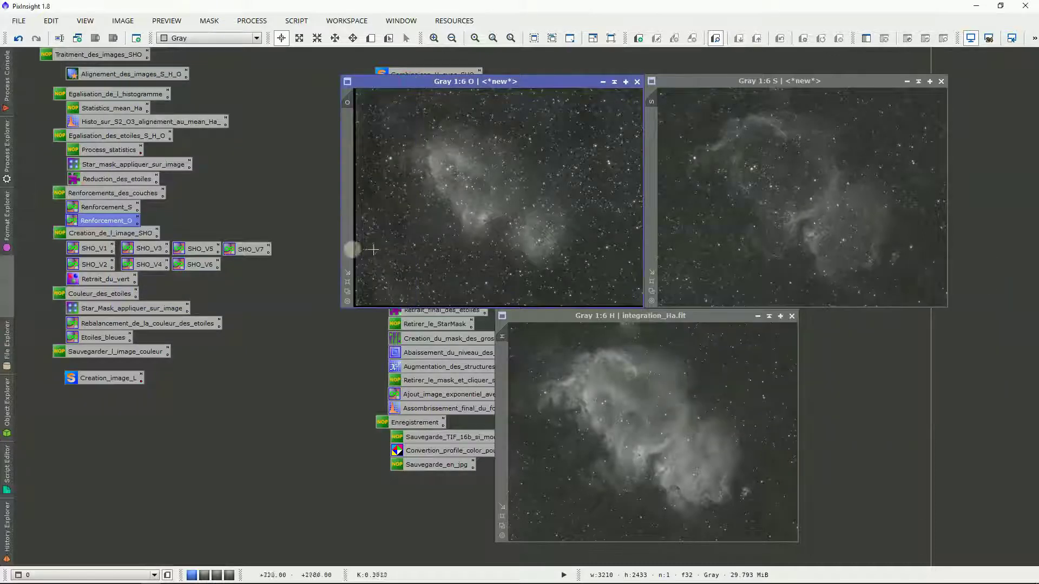
# Open the SHO_V1 PixelMath process under Creation_de_l_image_SHO and examine how S and H are weighted in its R/K expression.
pyautogui.click(41, 235)
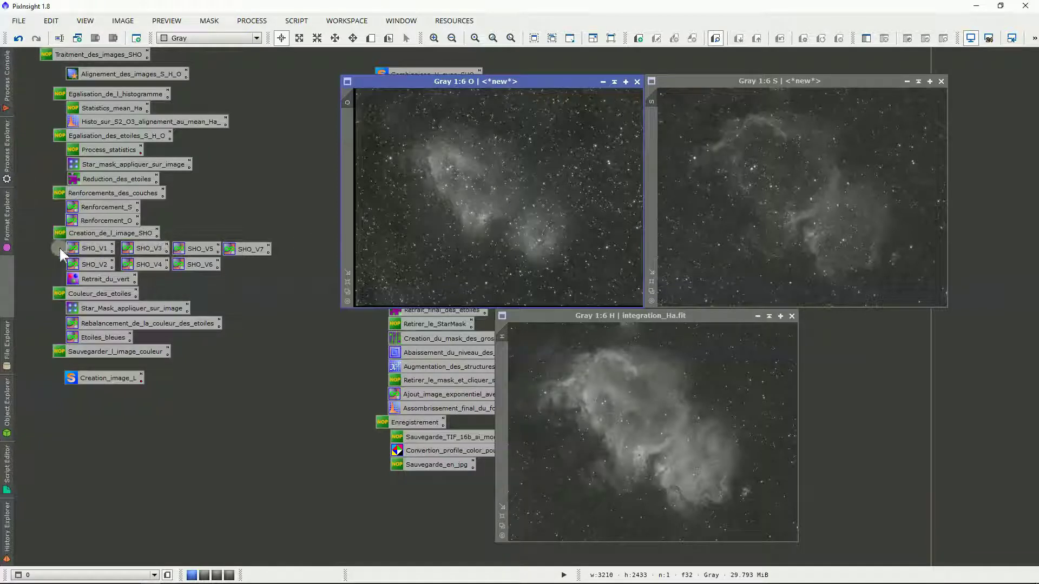
pyautogui.click(90, 248)
pyautogui.click(123, 247)
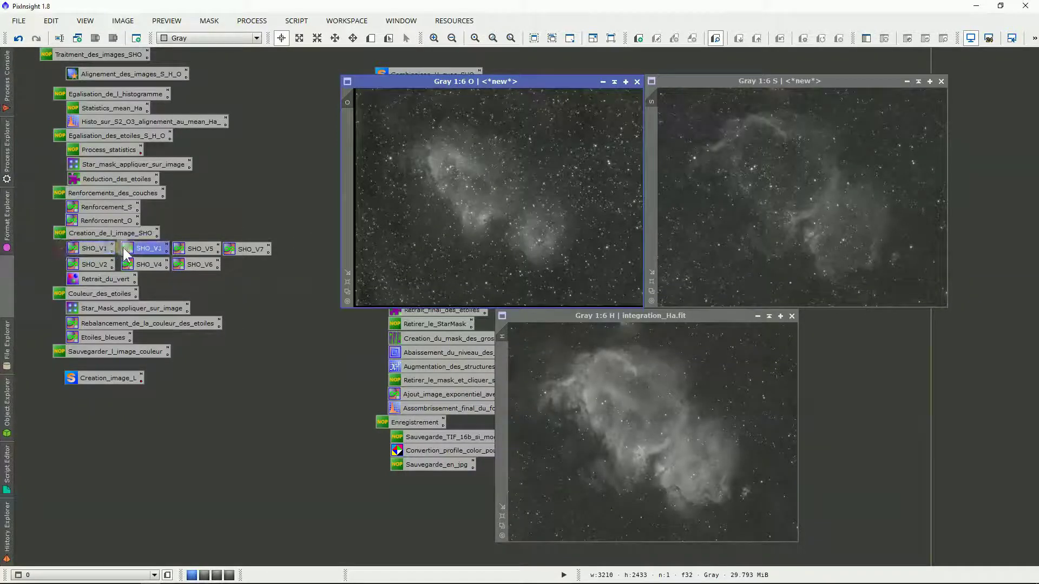
pyautogui.click(171, 248)
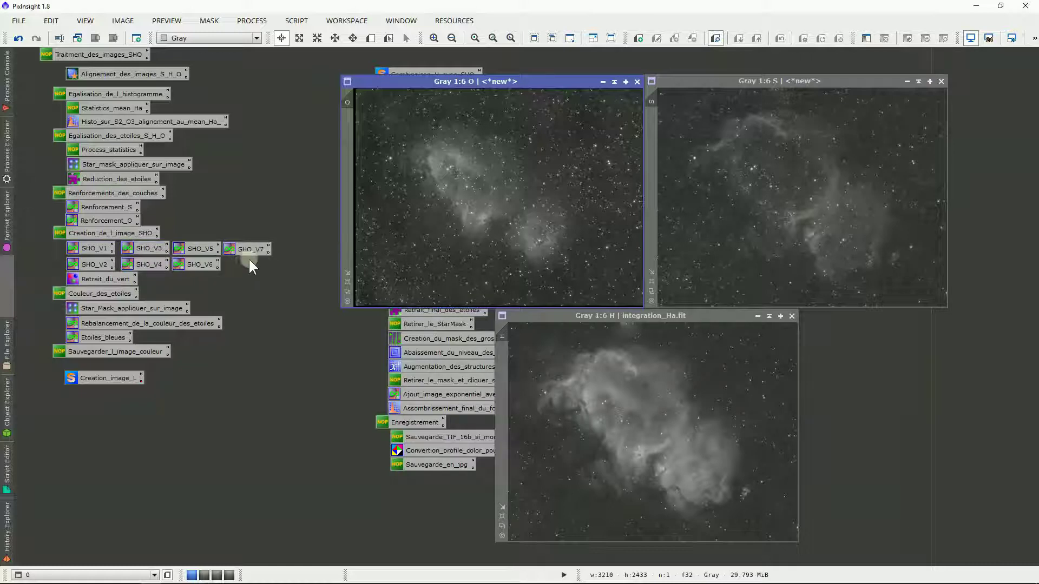
pyautogui.doubleClick(75, 248)
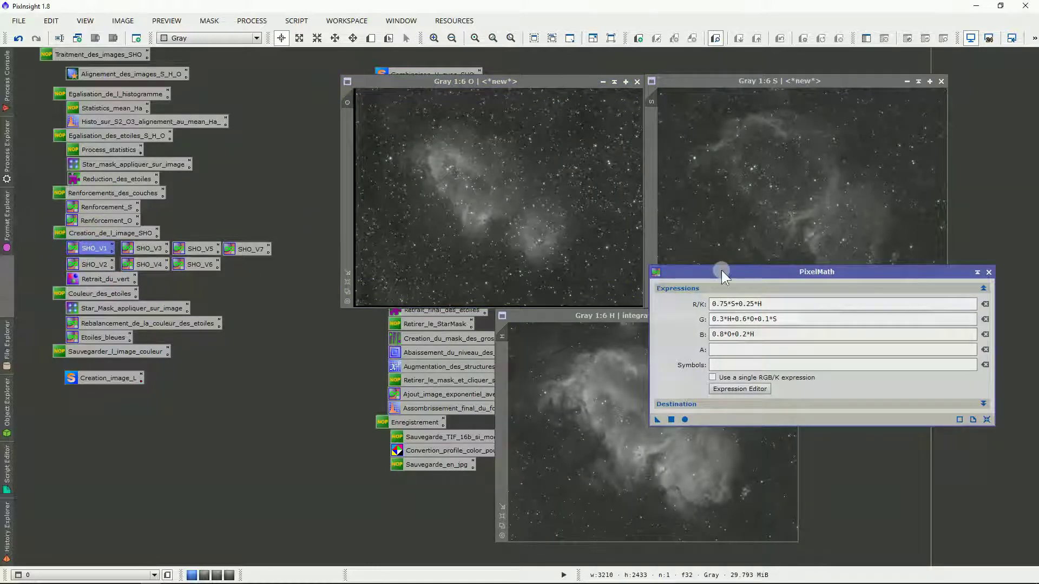
pyautogui.moveTo(721, 270); pyautogui.dragTo(721, 268)
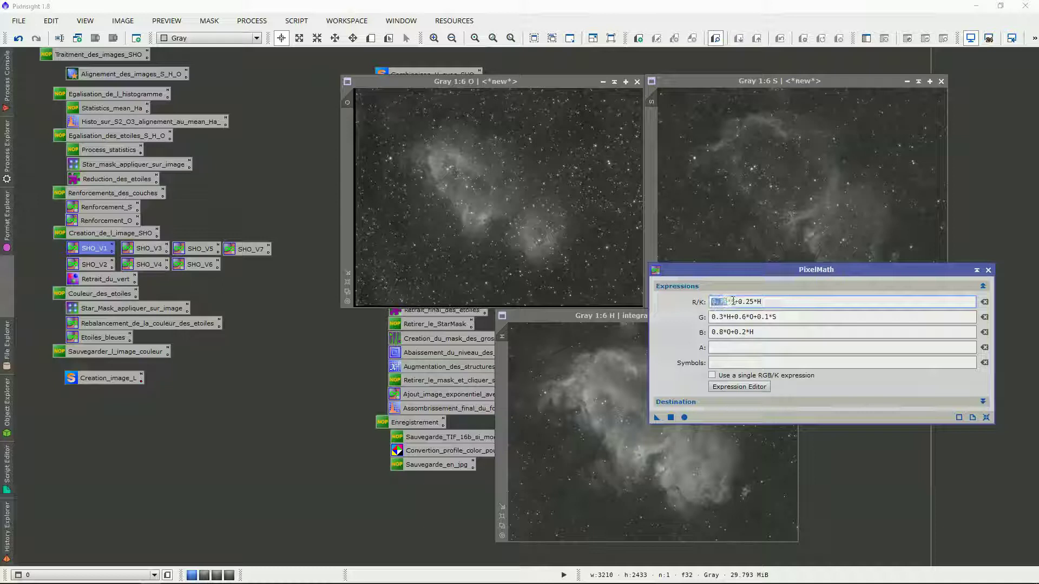
pyautogui.click(731, 301)
pyautogui.moveTo(745, 301); pyautogui.dragTo(755, 301)
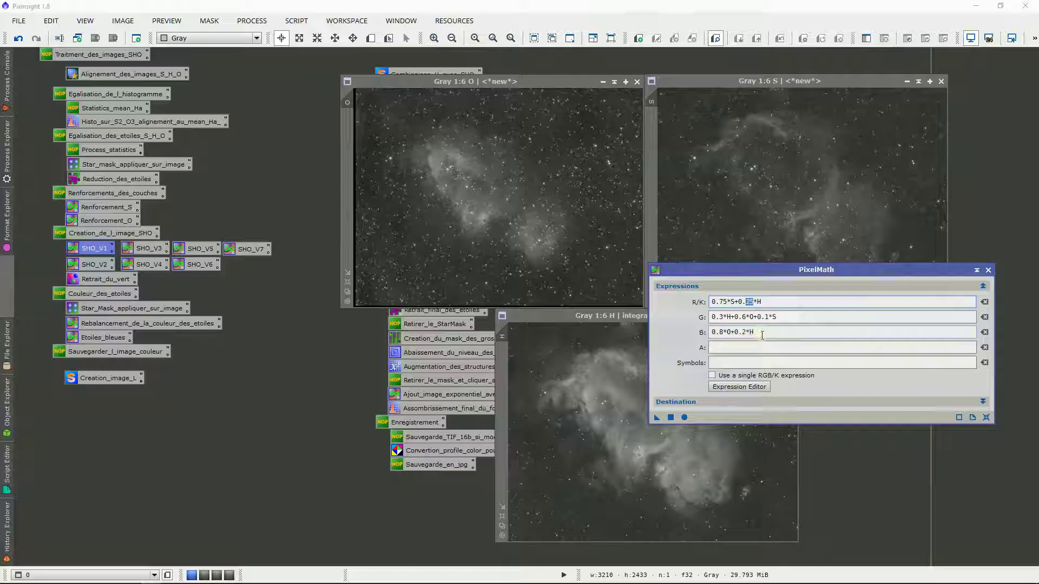
# Check the Destination settings of SHO_V1 for the new image's identifier and color space, then collapse the section.
pyautogui.click(722, 401)
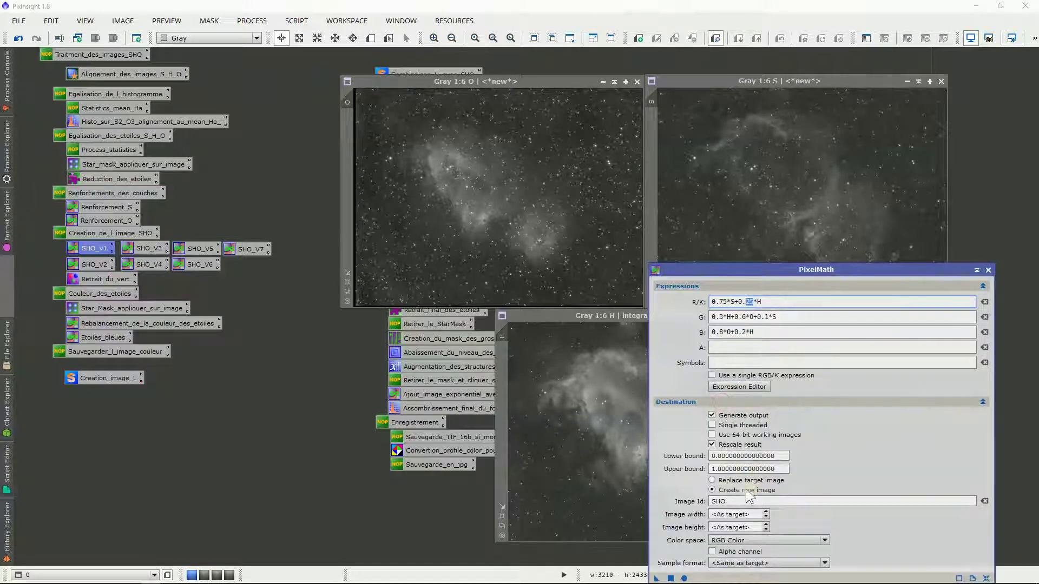
pyautogui.doubleClick(727, 501)
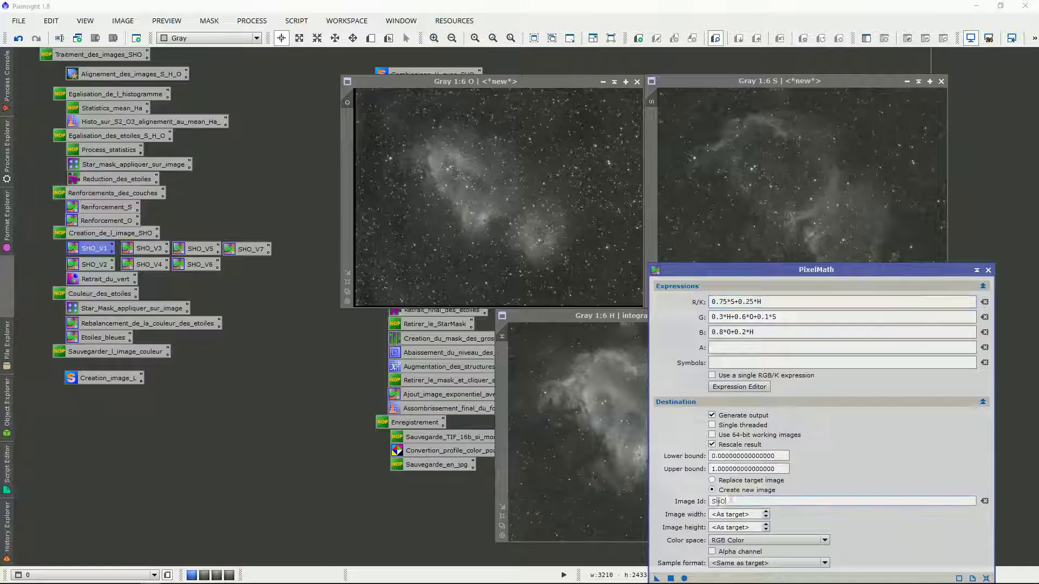
pyautogui.click(714, 401)
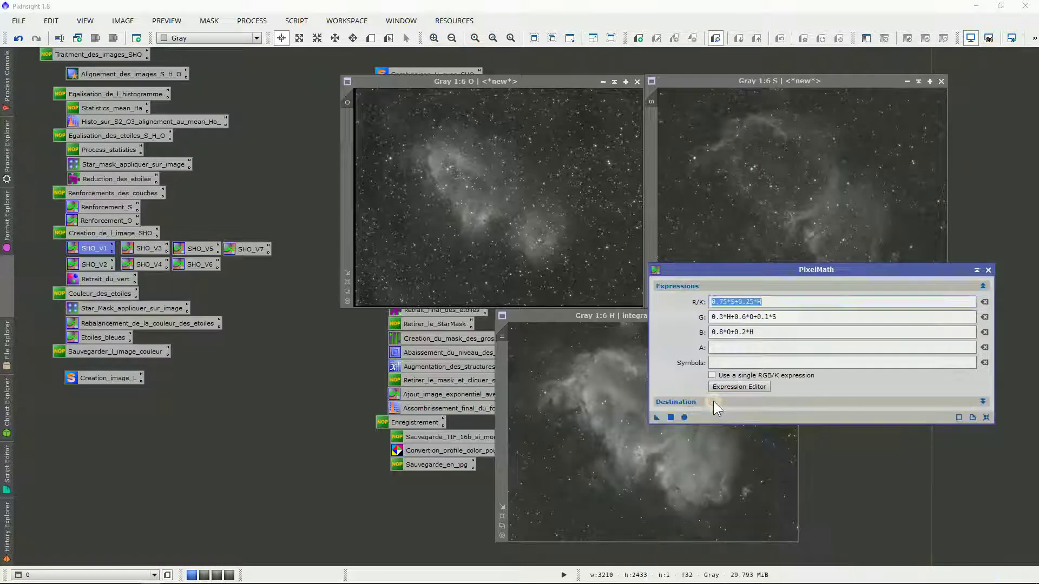
# Run the SHO_V1 process to create the SHO color image, inspect its nebula detail and move its window above the O image.
pyautogui.click(671, 417)
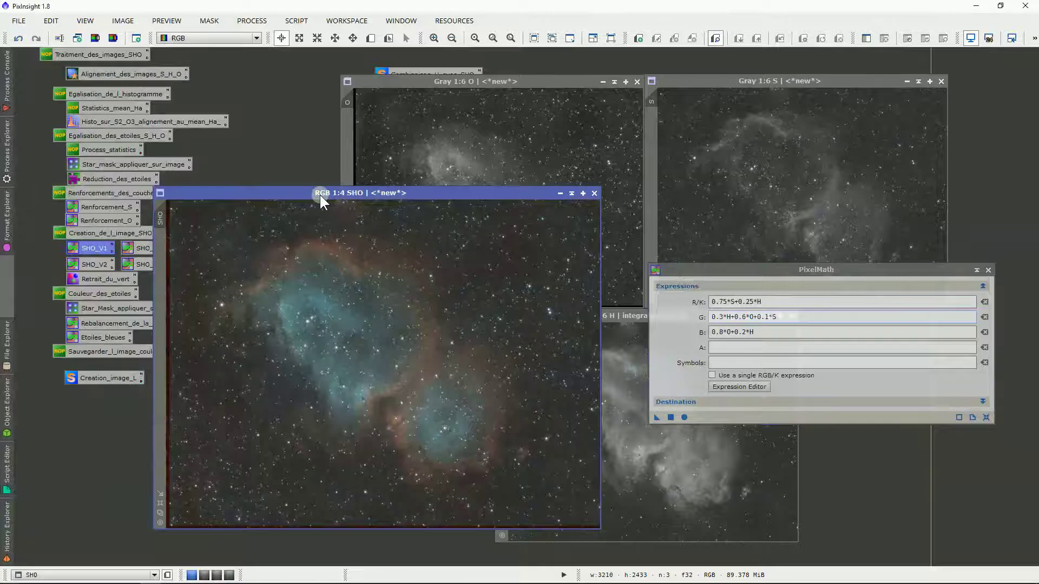
pyautogui.moveTo(322, 198); pyautogui.dragTo(336, 123)
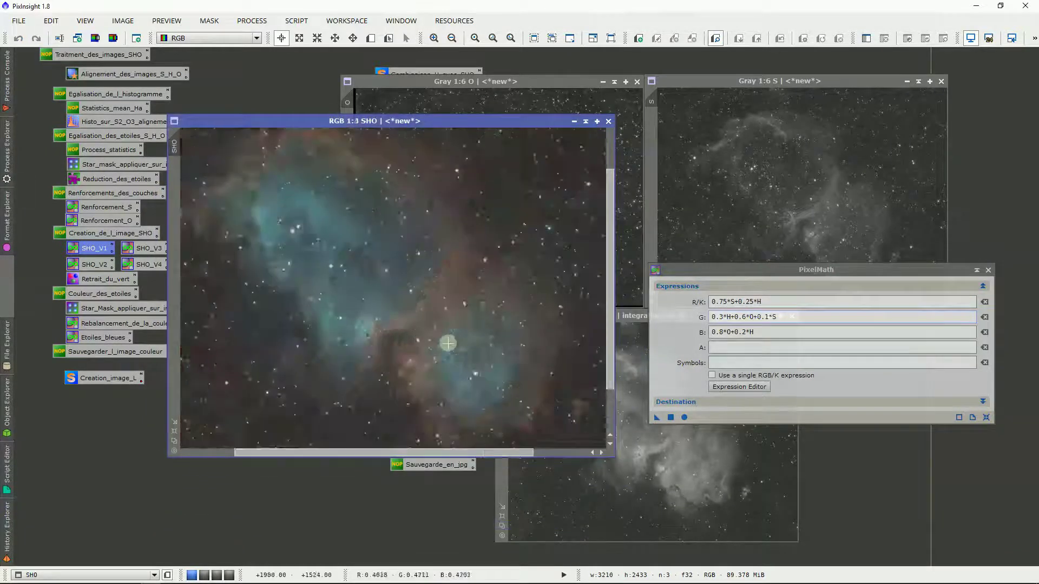
pyautogui.scroll(1, 448, 352)
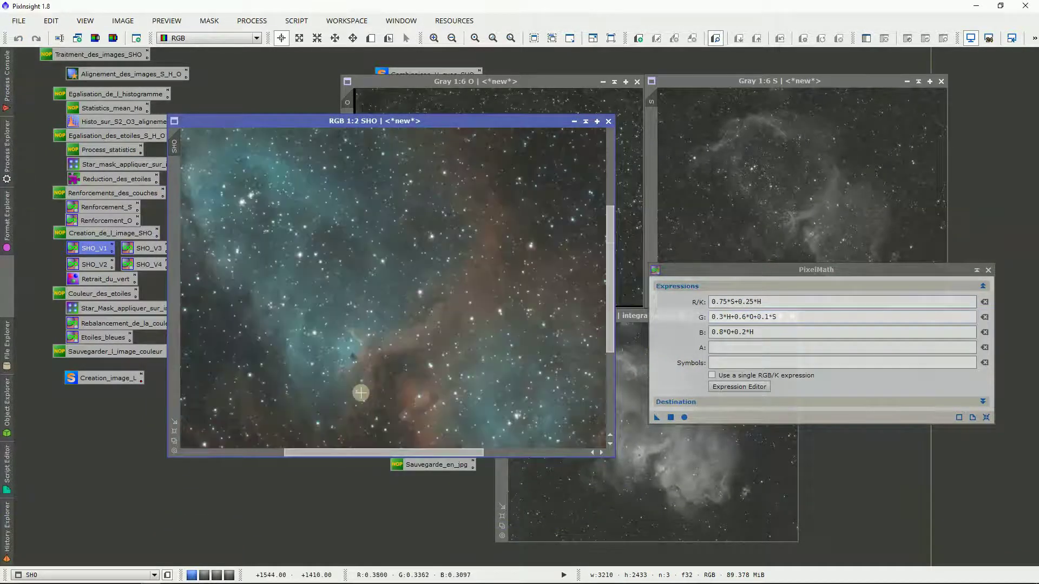
pyautogui.scroll(-2, 360, 392)
pyautogui.moveTo(337, 120); pyautogui.dragTo(382, 82)
pyautogui.moveTo(458, 75); pyautogui.dragTo(457, 76)
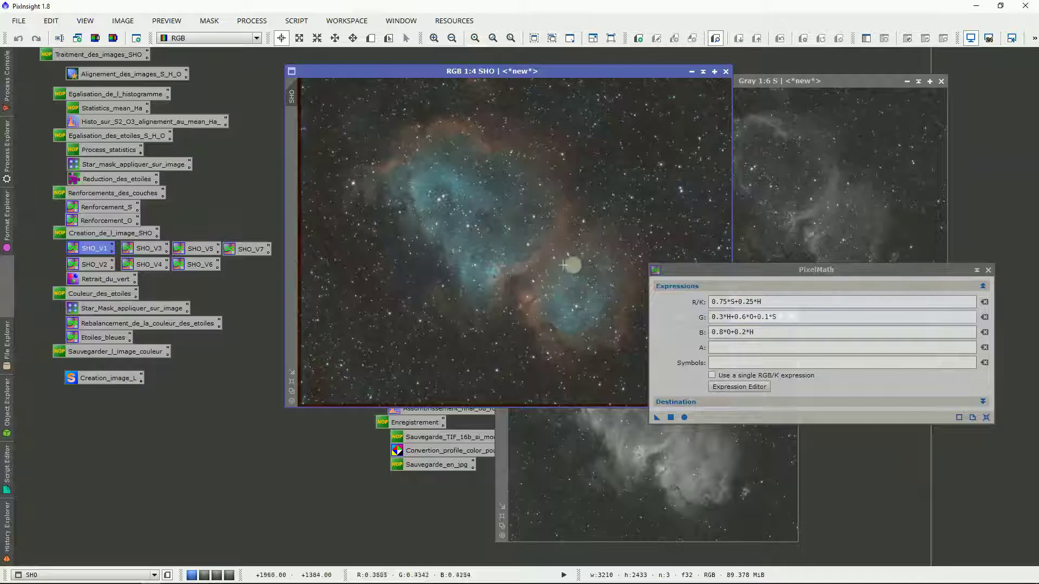
# Open the SHO_V2 PixelMath process, review its R/K, G and B expressions and run it to create a second color image.
pyautogui.doubleClick(86, 265)
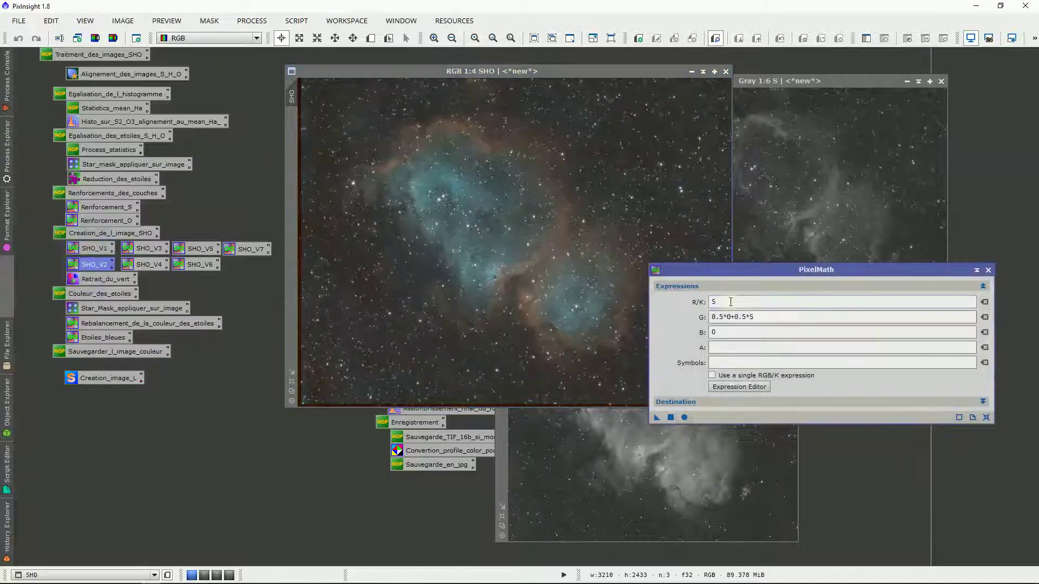
pyautogui.moveTo(731, 302); pyautogui.dragTo(701, 301)
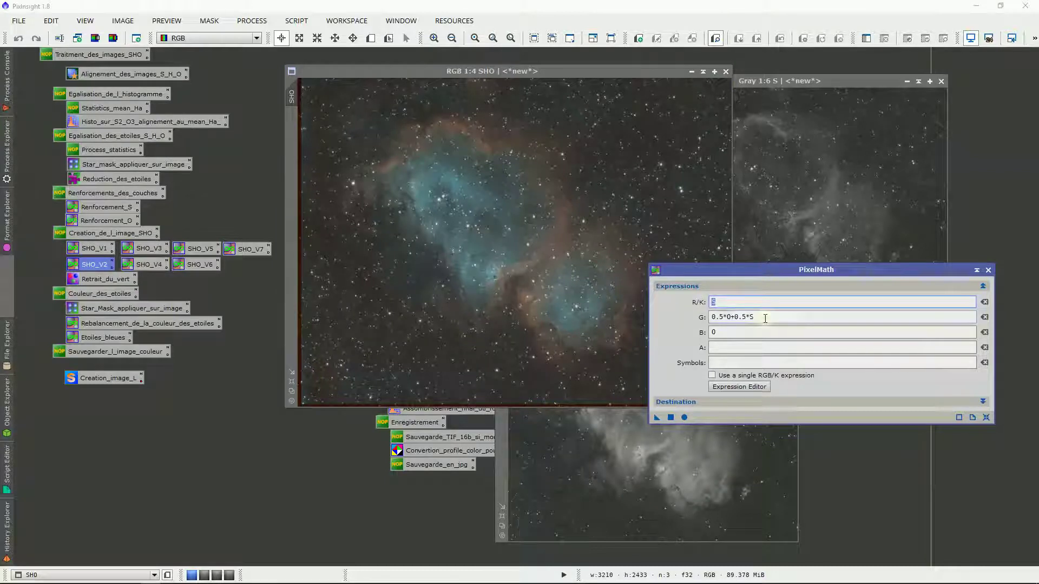
pyautogui.moveTo(766, 317); pyautogui.dragTo(665, 336)
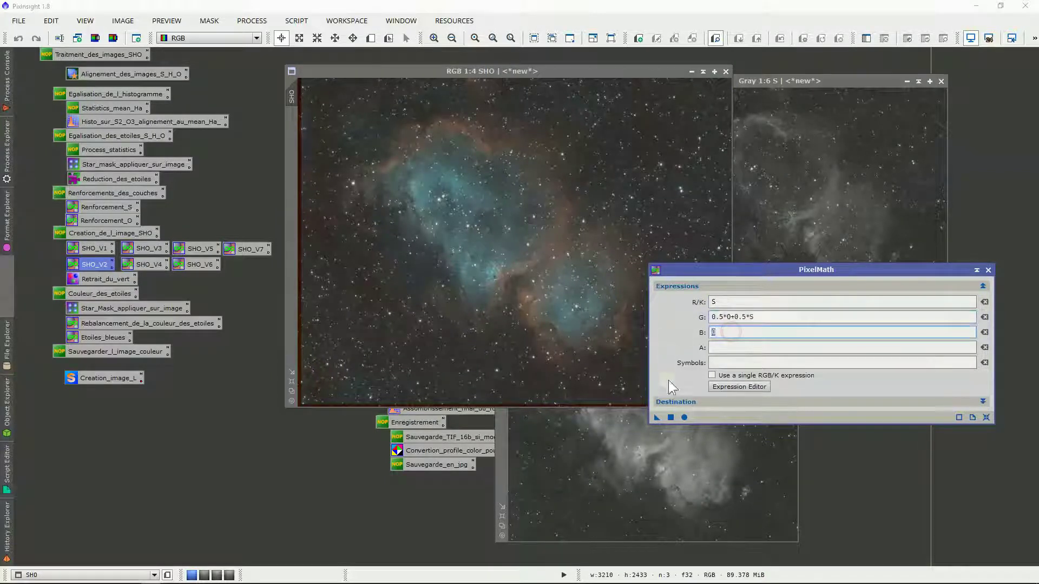
pyautogui.click(669, 417)
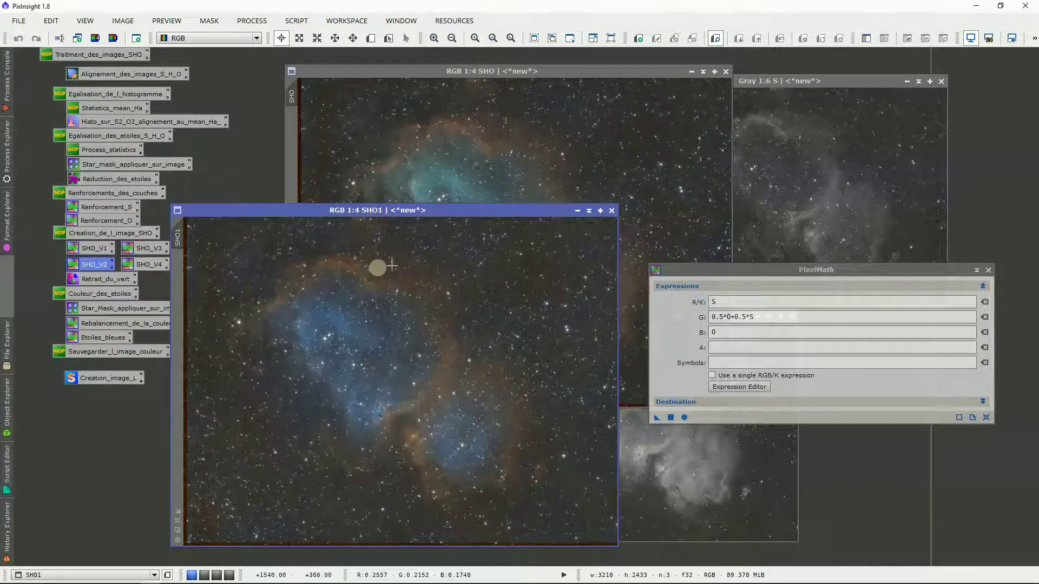
# Compare the SHO_V2 result with the first SHO image and stack its window slightly offset over that image.
pyautogui.moveTo(458, 210); pyautogui.dragTo(375, 66)
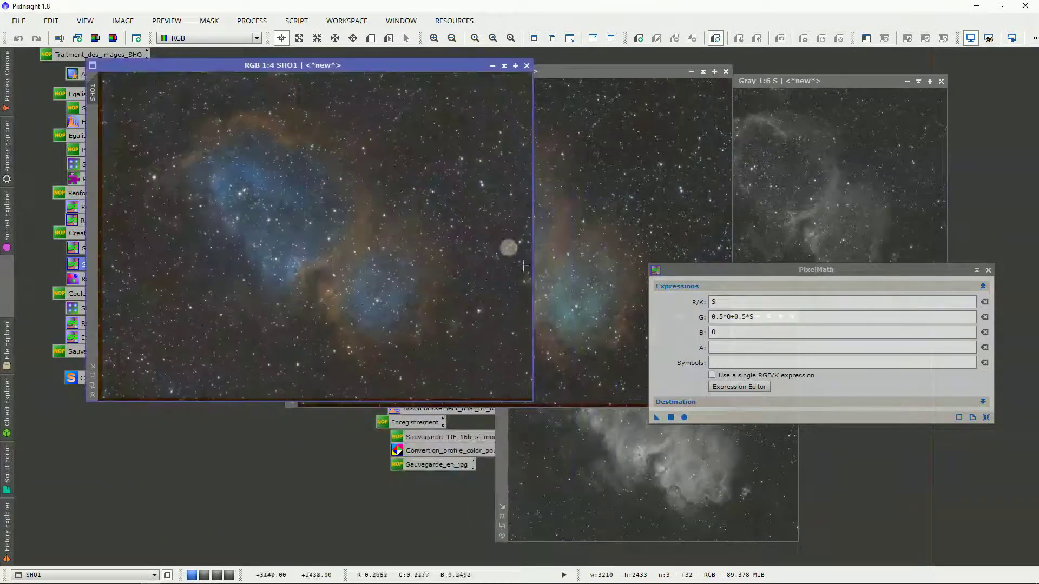
pyautogui.click(572, 306)
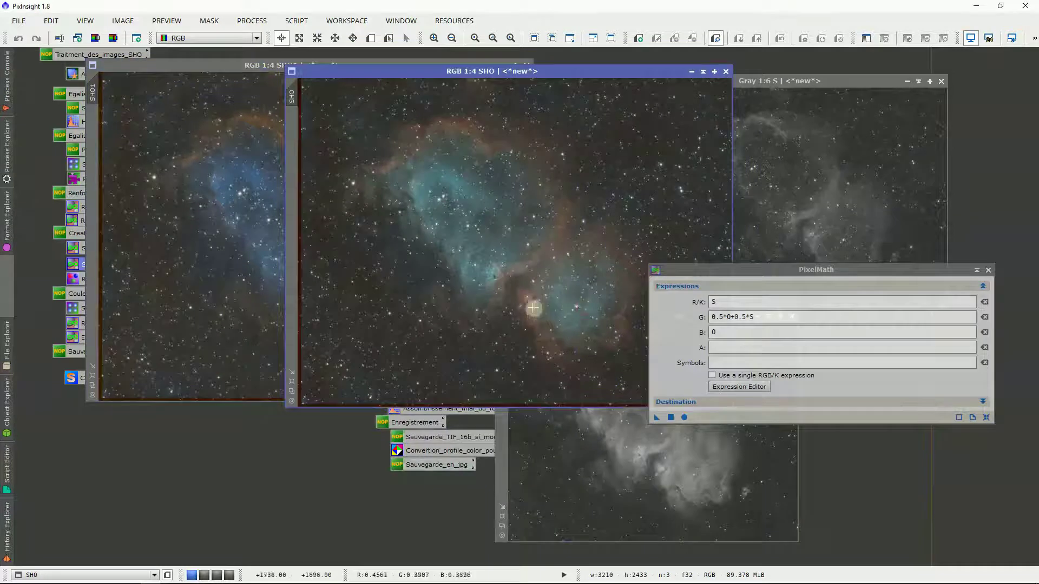
pyautogui.click(205, 287)
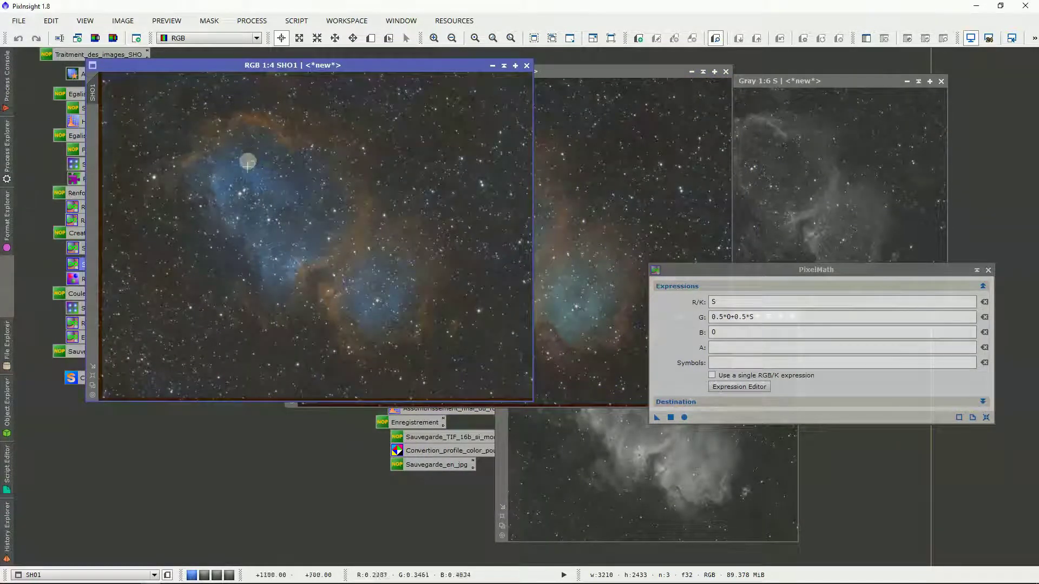
pyautogui.moveTo(337, 64); pyautogui.dragTo(557, 74)
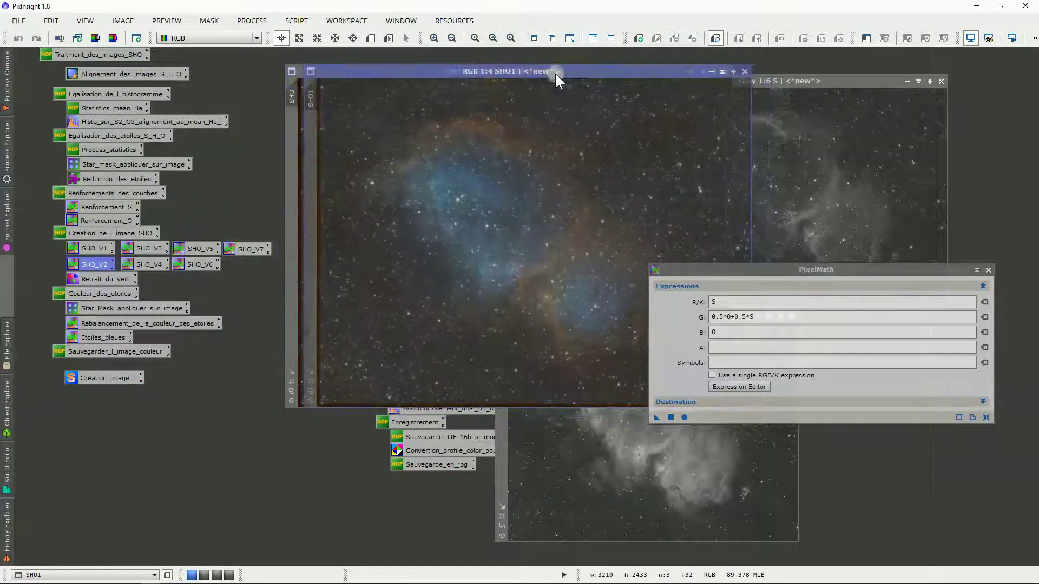
# Open the SHO_V3 PixelMath process, check its G and B expressions and run it to create a third color image.
pyautogui.doubleClick(148, 252)
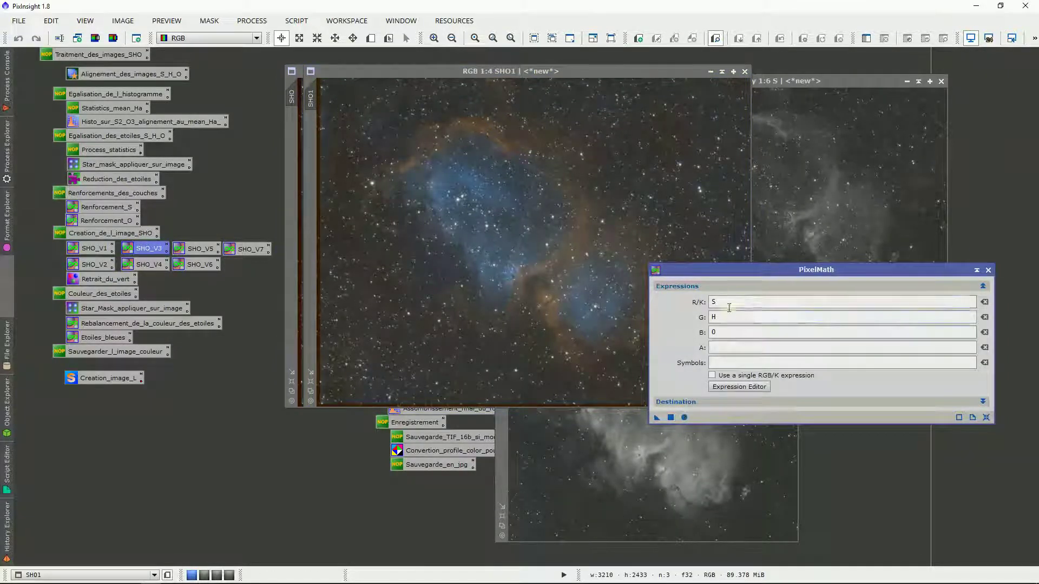
pyautogui.doubleClick(715, 317)
pyautogui.doubleClick(730, 332)
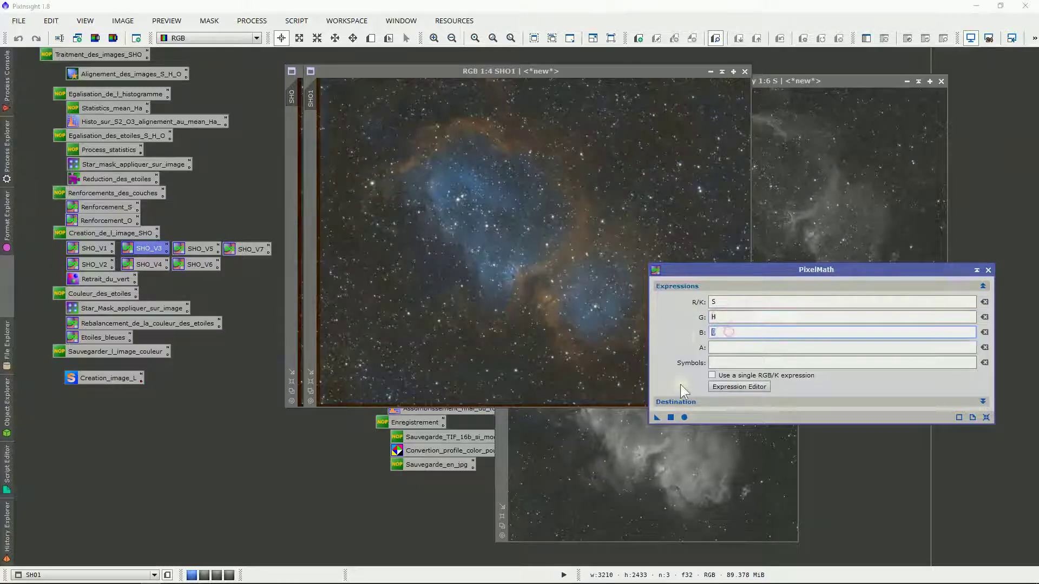
pyautogui.click(670, 417)
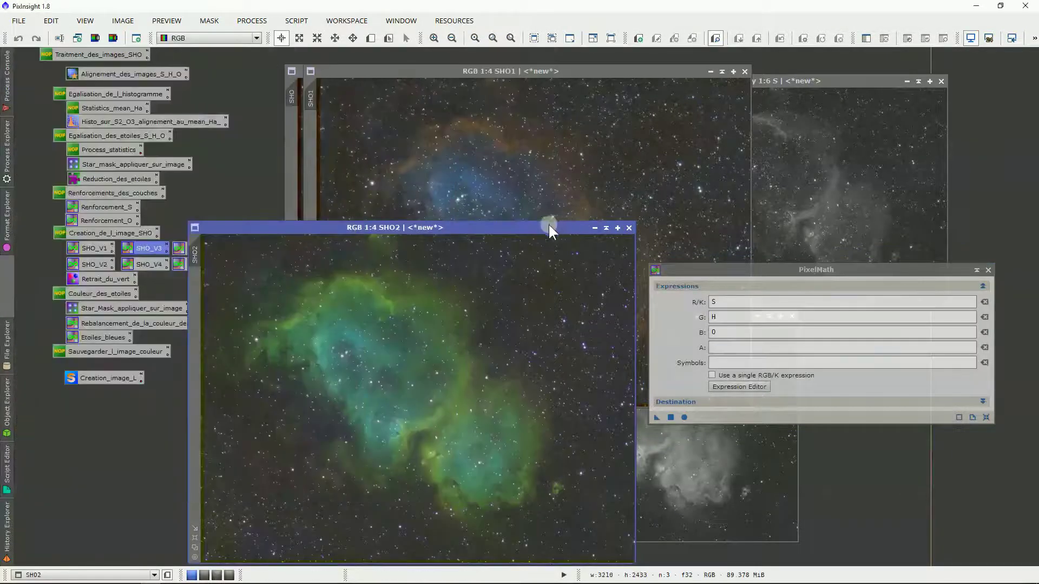
# Inspect the SHO_V3 result against its channel expressions and line its window up with the earlier SHO versions.
pyautogui.moveTo(548, 226)
pyautogui.mouseDown()
pyautogui.moveTo(608, 190)
pyautogui.moveTo(644, 122)
pyautogui.mouseUp()
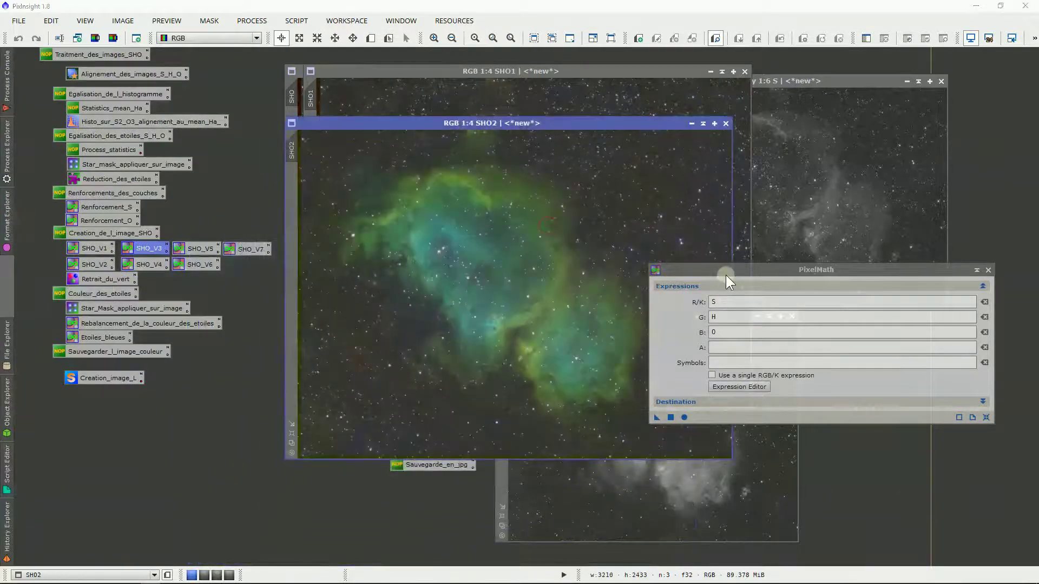
pyautogui.moveTo(725, 275); pyautogui.dragTo(729, 292)
pyautogui.doubleClick(729, 320)
pyautogui.doubleClick(711, 335)
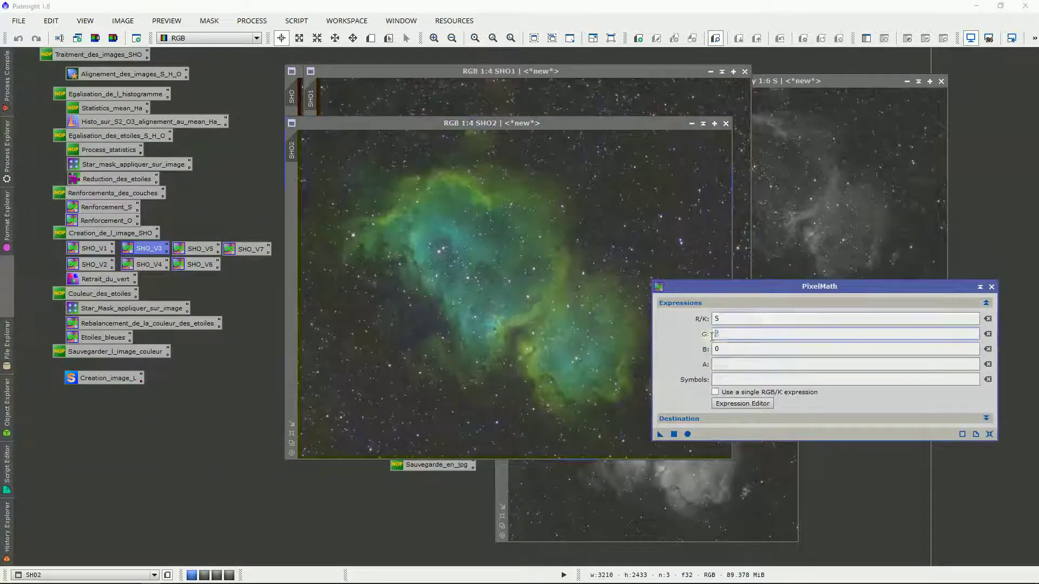
pyautogui.doubleClick(730, 351)
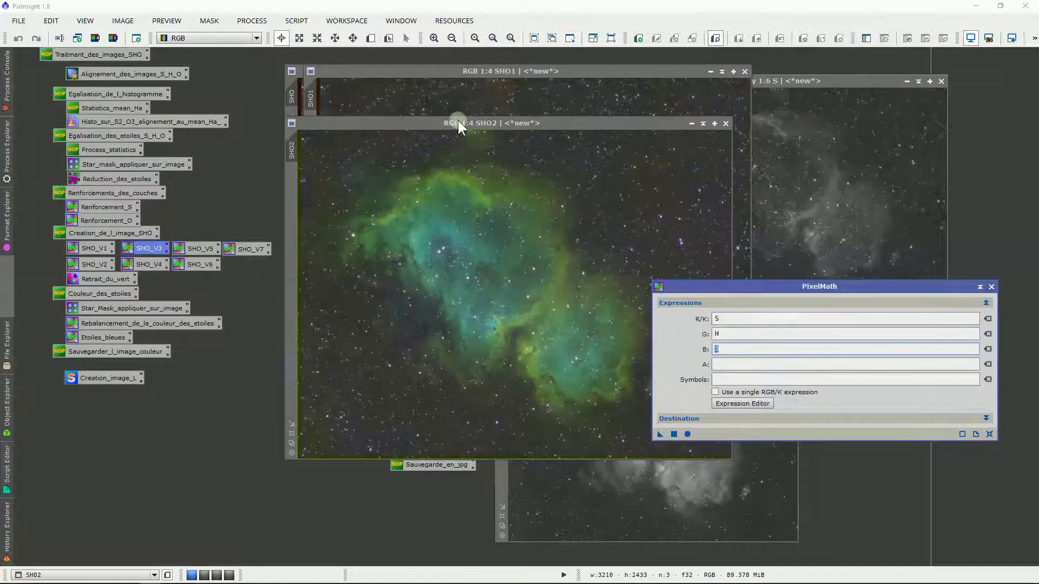
pyautogui.moveTo(458, 121); pyautogui.dragTo(497, 72)
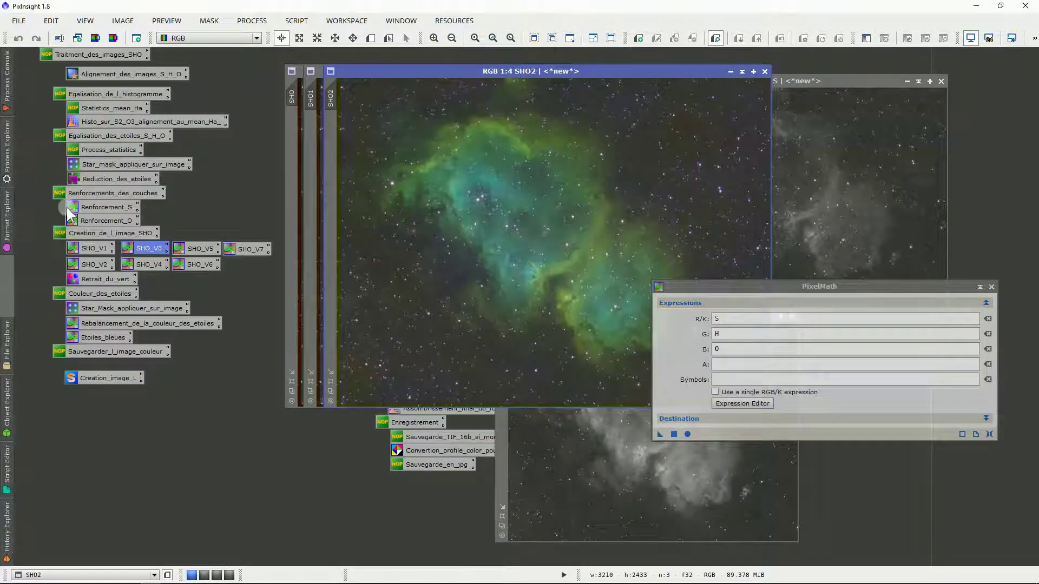
# Run the SHO_V4 PixelMath process to create another color image and line its window up with the previous versions.
pyautogui.doubleClick(160, 262)
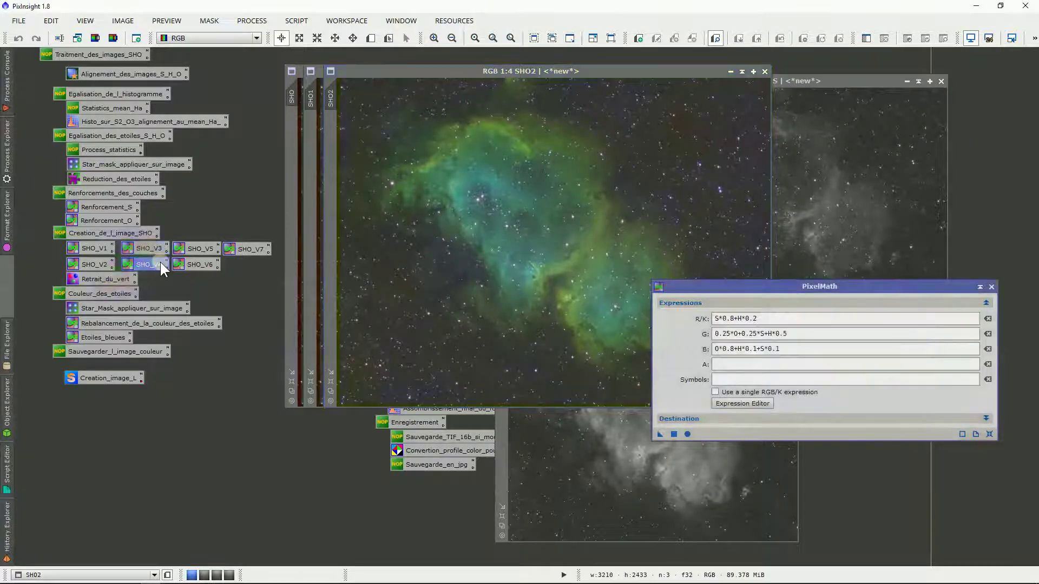
pyautogui.click(673, 433)
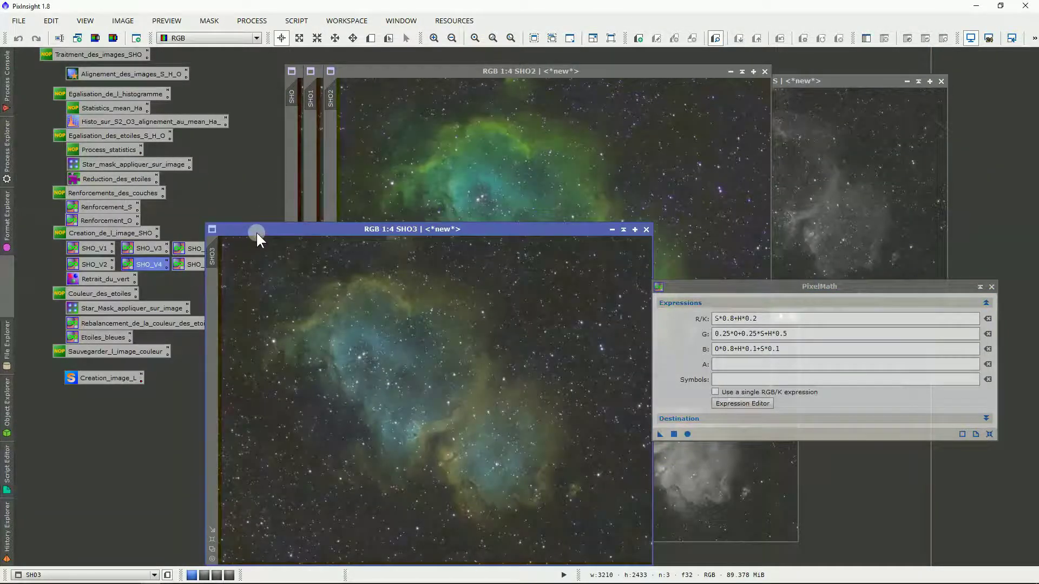
pyautogui.moveTo(255, 229); pyautogui.dragTo(402, 74)
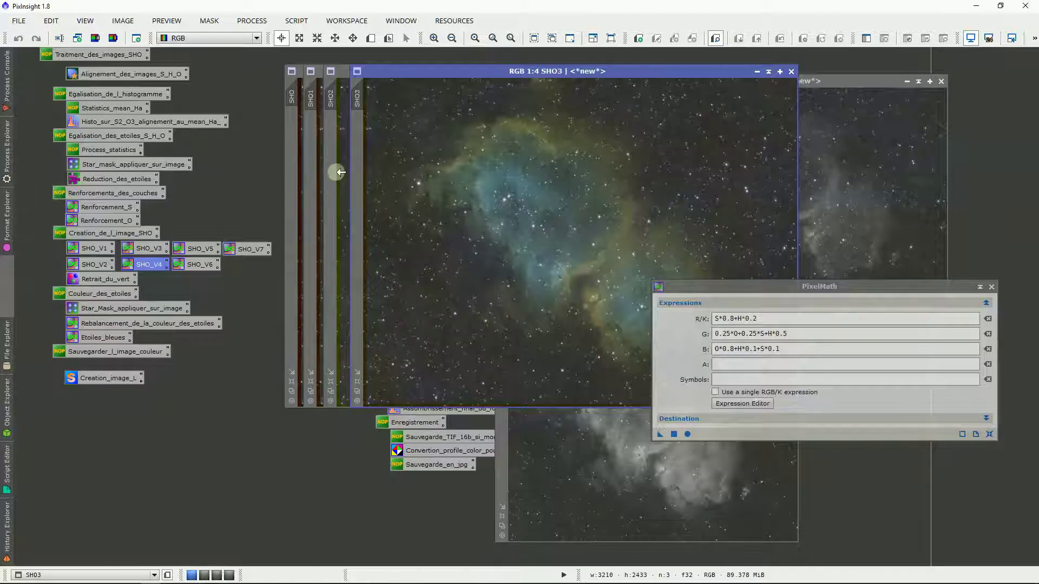
pyautogui.moveTo(374, 71); pyautogui.dragTo(365, 71)
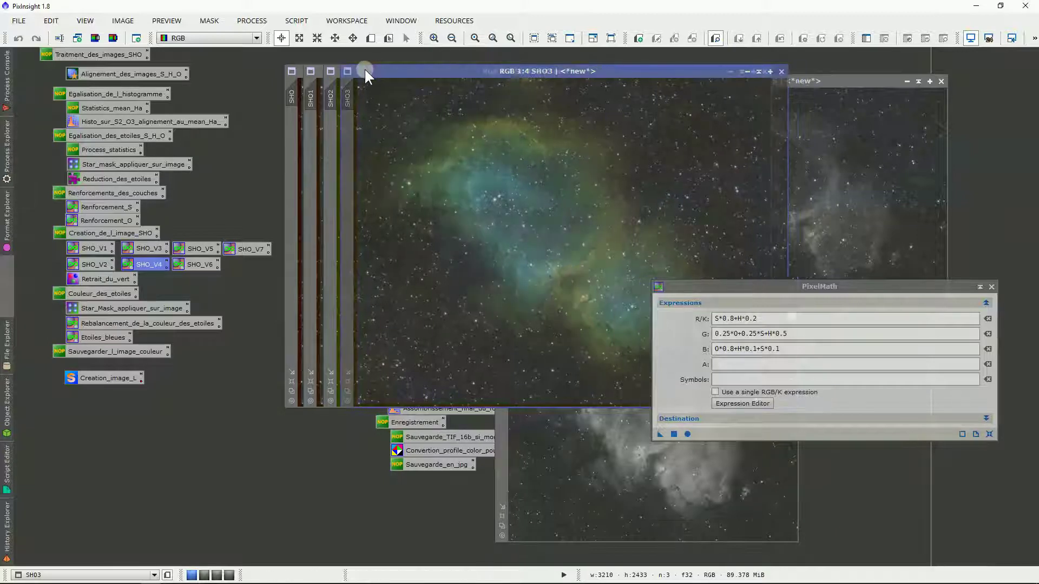
# Open the SHO_V5 PixelMath process, check its R/K expression and run it to create another color image.
pyautogui.doubleClick(203, 247)
pyautogui.doubleClick(723, 318)
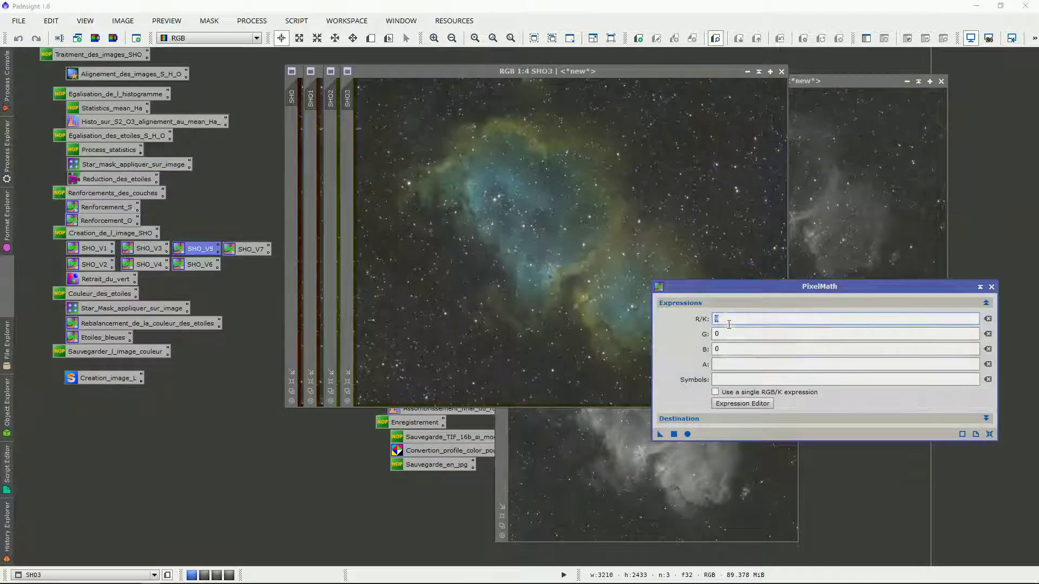
pyautogui.click(674, 434)
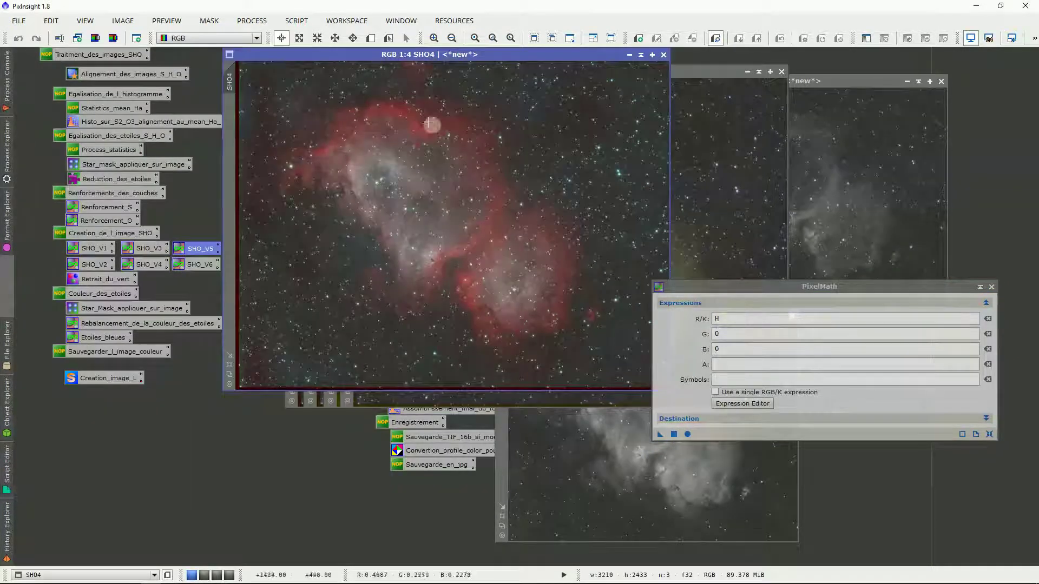
# Inspect the nebula and stars in the SHO_V5 result up close, and line its window up with the other versions.
pyautogui.moveTo(375, 54); pyautogui.dragTo(393, 61)
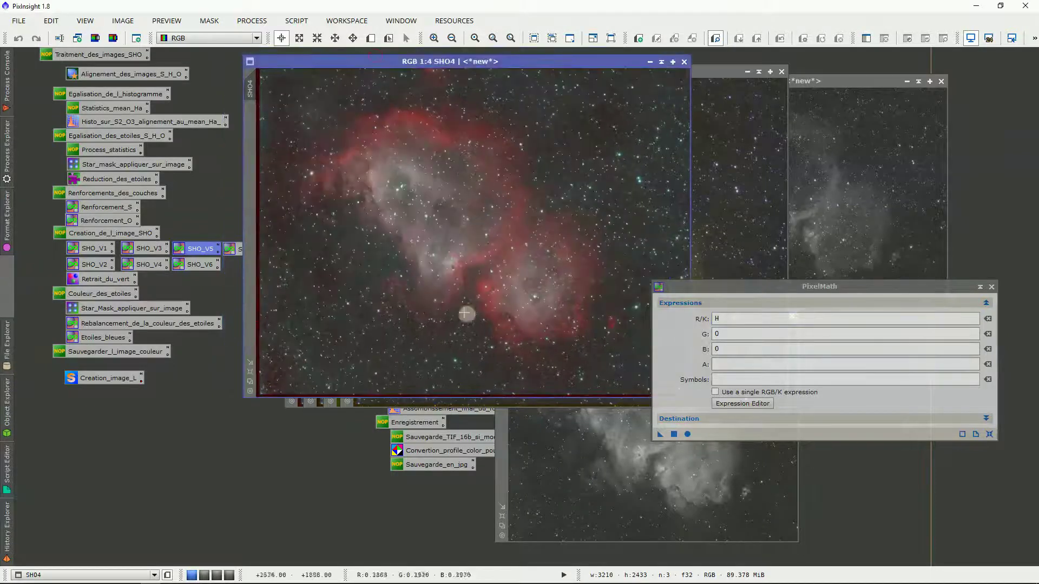
pyautogui.scroll(2, 543, 266)
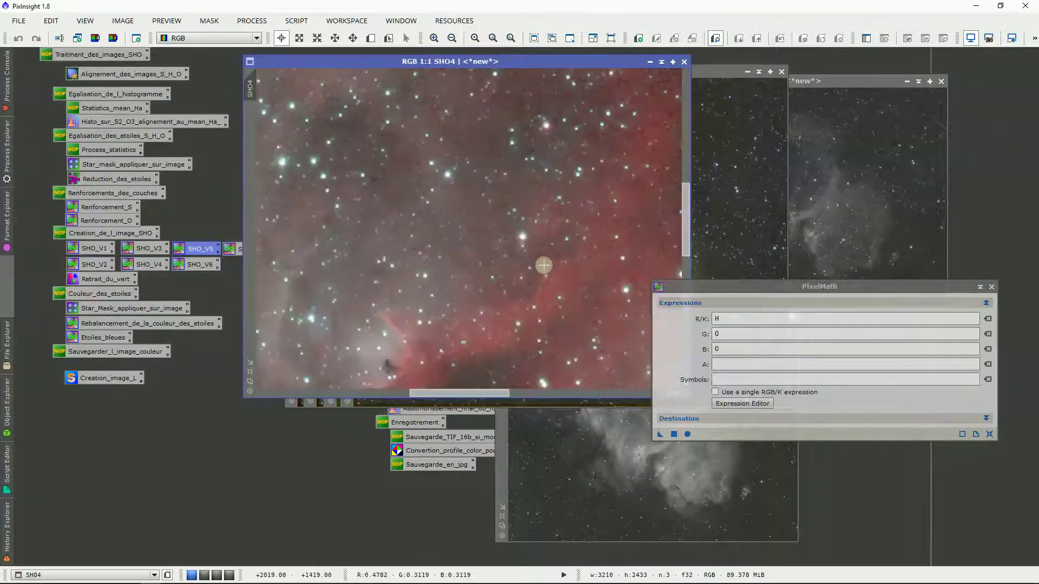
pyautogui.scroll(-2, 529, 291)
pyautogui.scroll(-1, 437, 256)
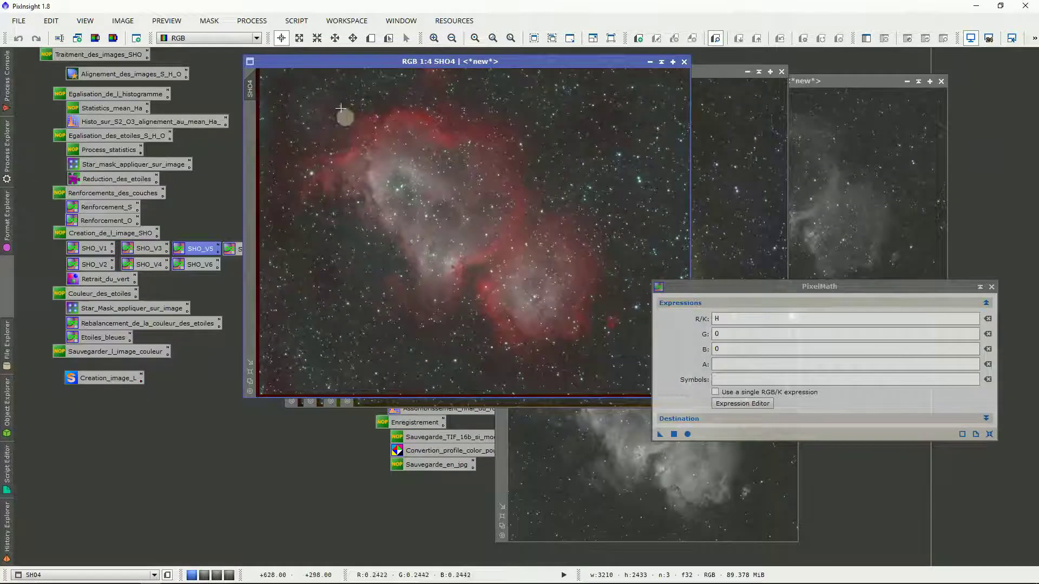
pyautogui.moveTo(316, 64); pyautogui.dragTo(433, 73)
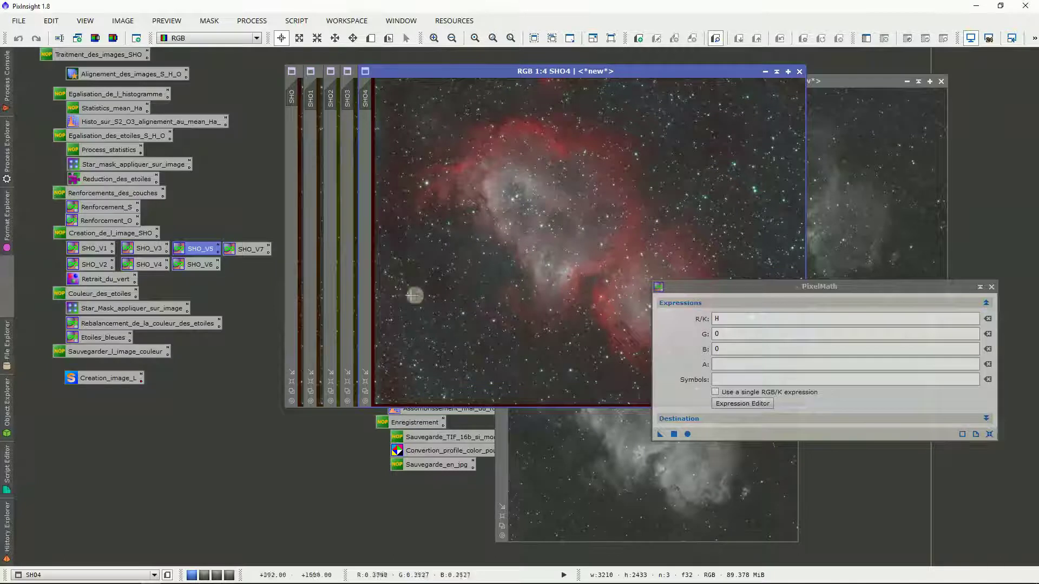
# Open the SHO_V6 PixelMath process, examine its R/K and B expressions and run it to create another color image.
pyautogui.doubleClick(202, 265)
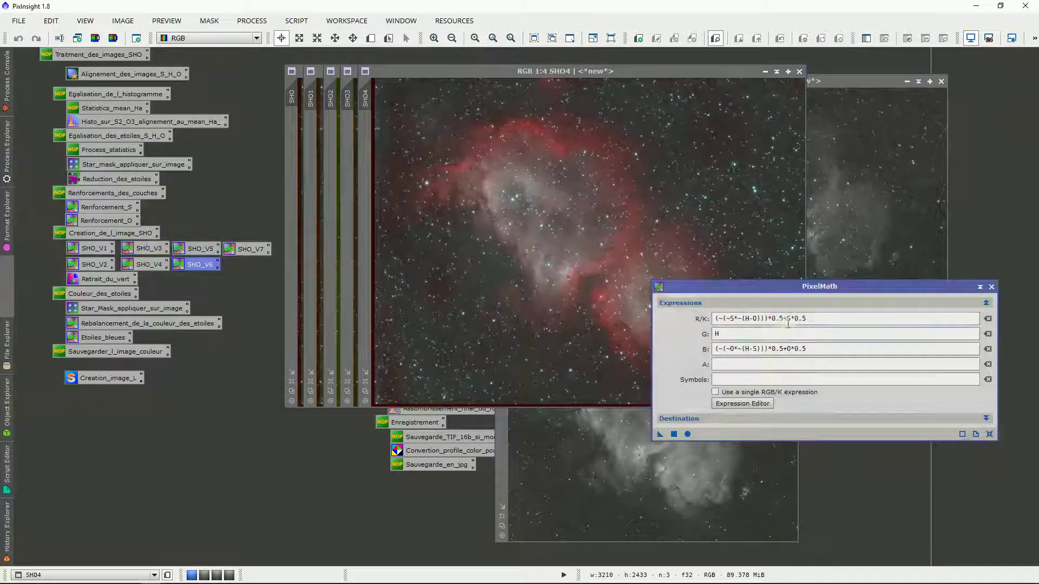
pyautogui.click(714, 319)
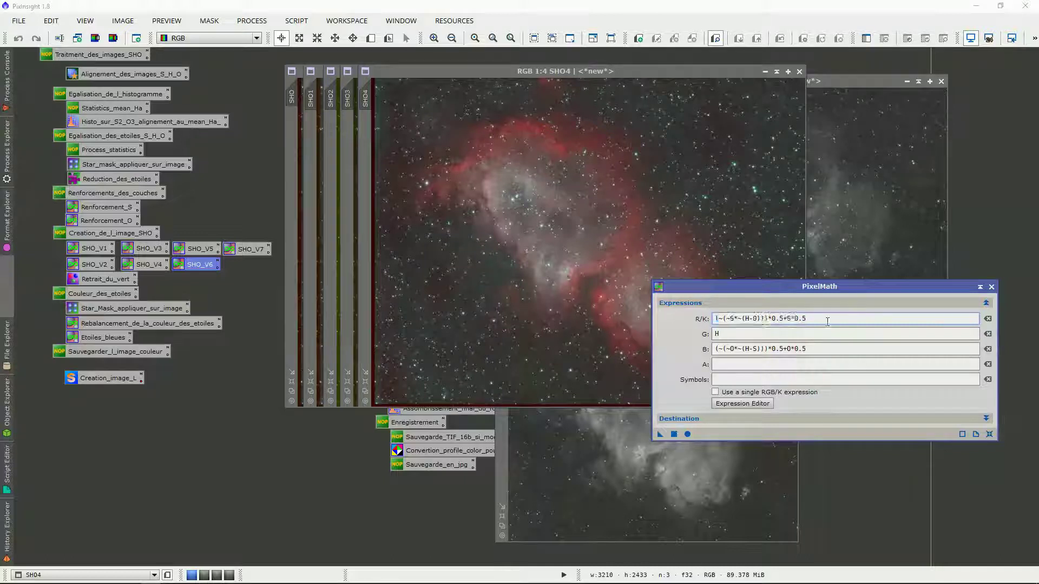
pyautogui.moveTo(828, 322); pyautogui.dragTo(726, 322)
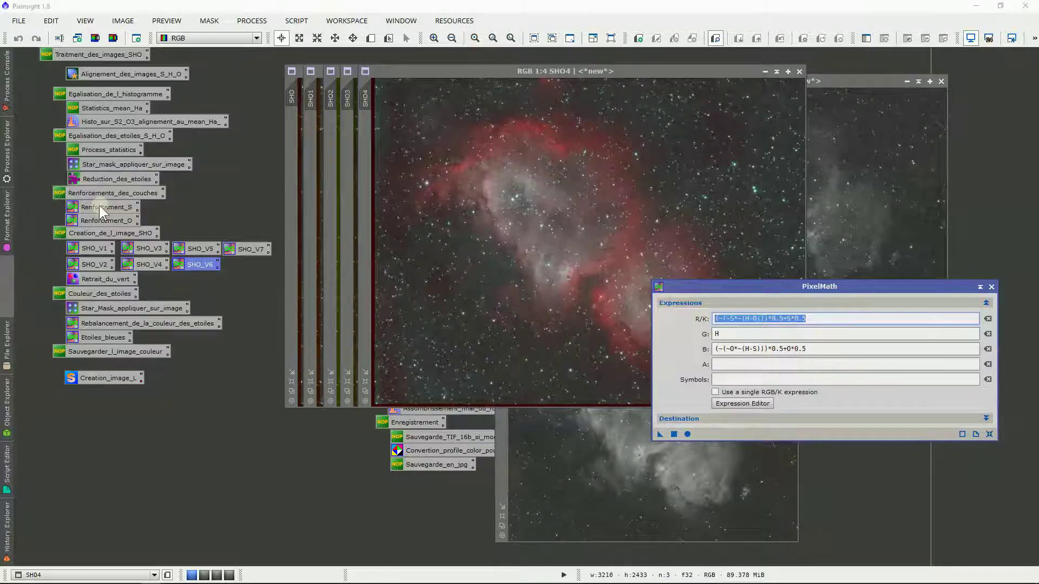
pyautogui.moveTo(817, 320); pyautogui.dragTo(715, 319)
pyautogui.moveTo(714, 349); pyautogui.dragTo(807, 349)
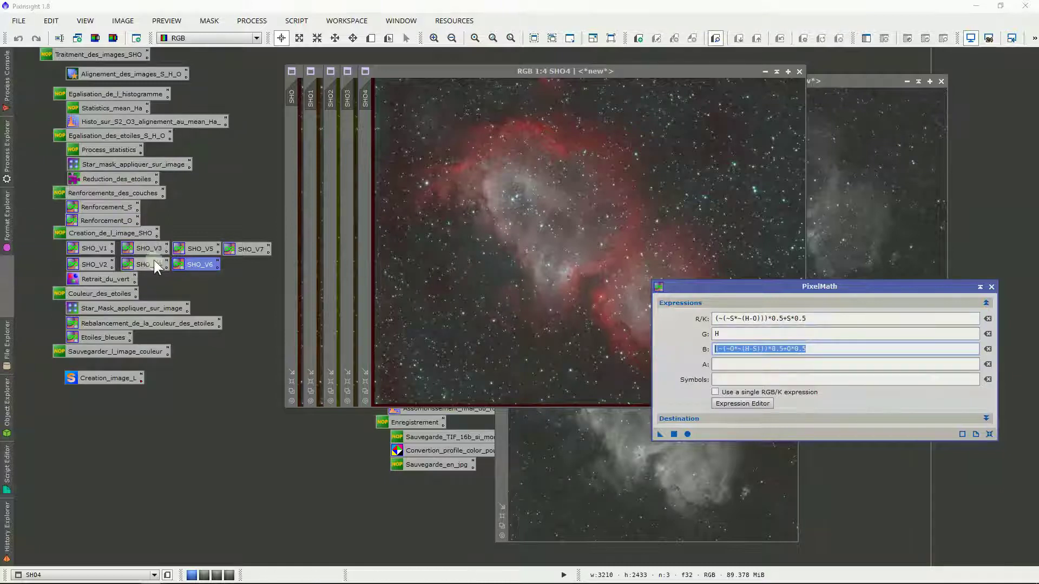
pyautogui.click(812, 349)
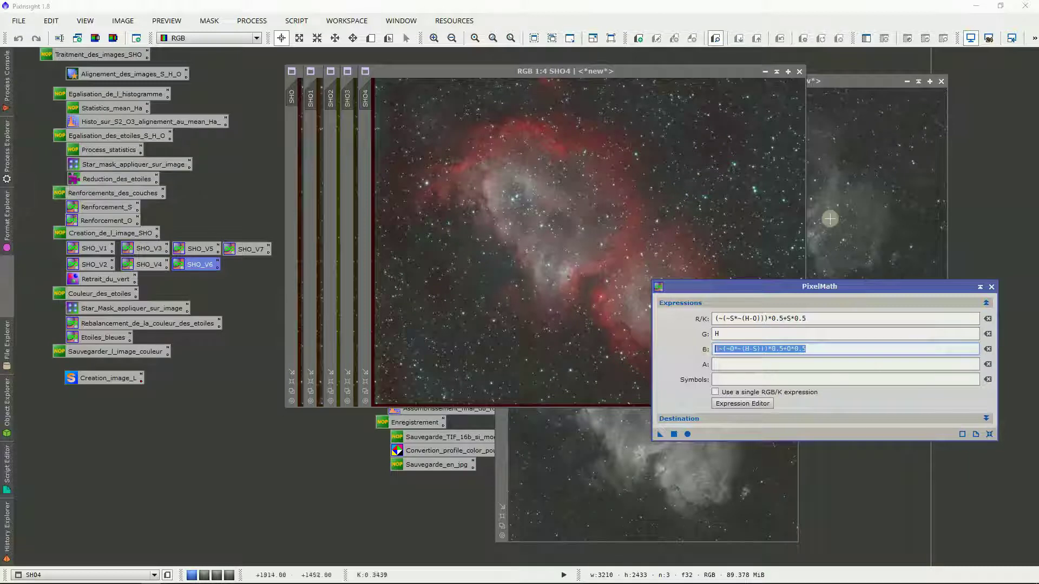
pyautogui.click(672, 435)
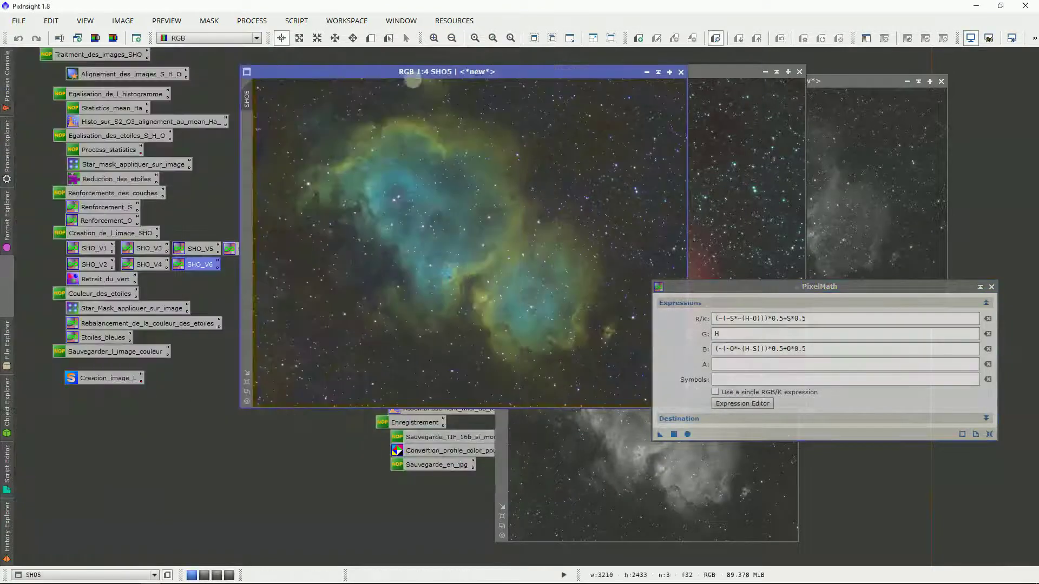
# Compare the SHO_V6 result with the SHO_V4 and SHO_V3 images, placing its window beside the SHO_V3 one.
pyautogui.moveTo(486, 73); pyautogui.dragTo(612, 73)
pyautogui.click(352, 74)
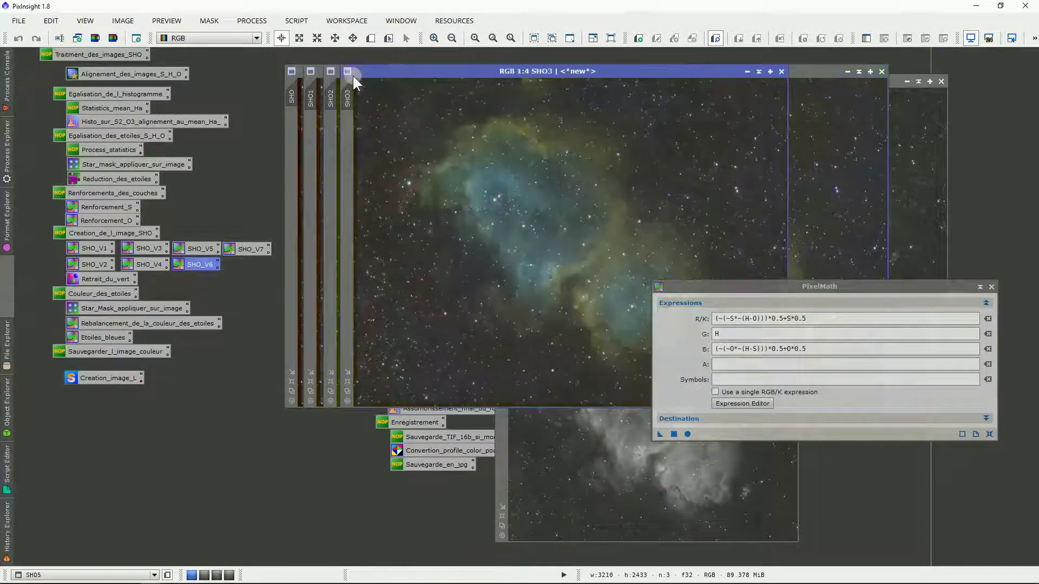
pyautogui.click(332, 71)
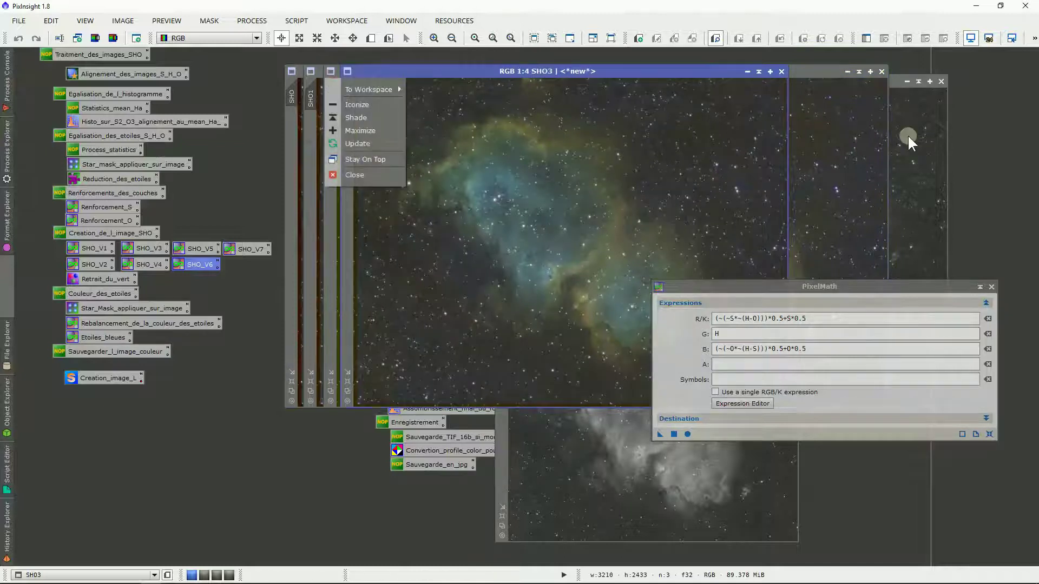
pyautogui.click(907, 137)
pyautogui.click(336, 136)
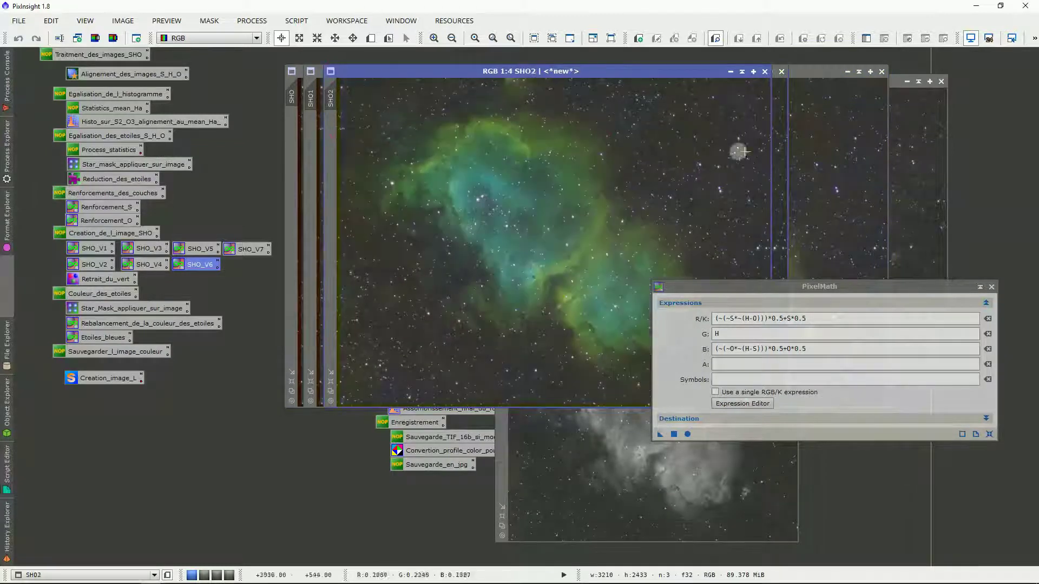
pyautogui.click(861, 158)
pyautogui.moveTo(666, 75); pyautogui.dragTo(829, 73)
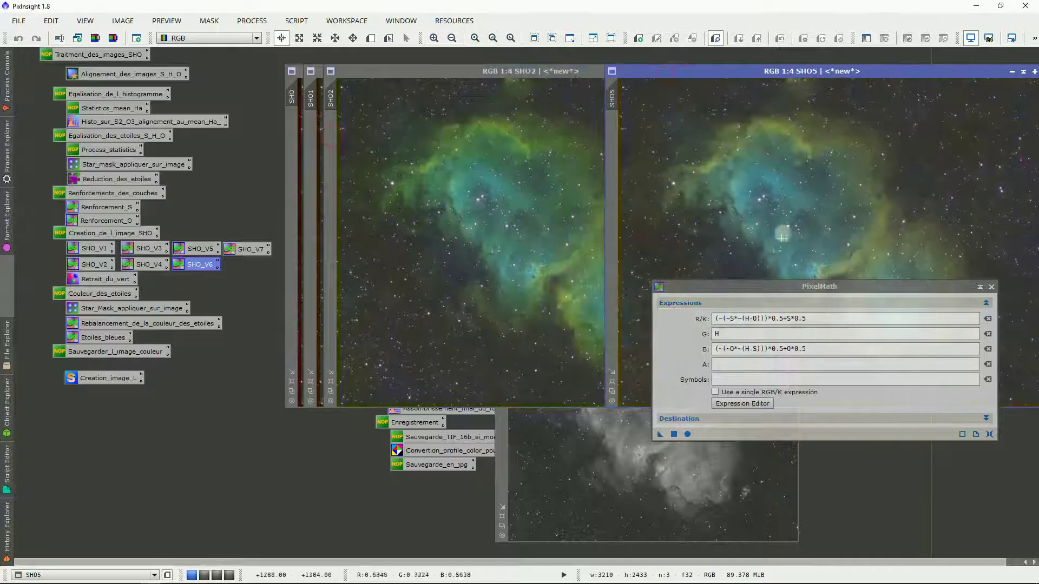
# Move the PixelMath dialog clear of the images and line up the SHO5 image window beside the other versions.
pyautogui.moveTo(777, 283); pyautogui.dragTo(666, 407)
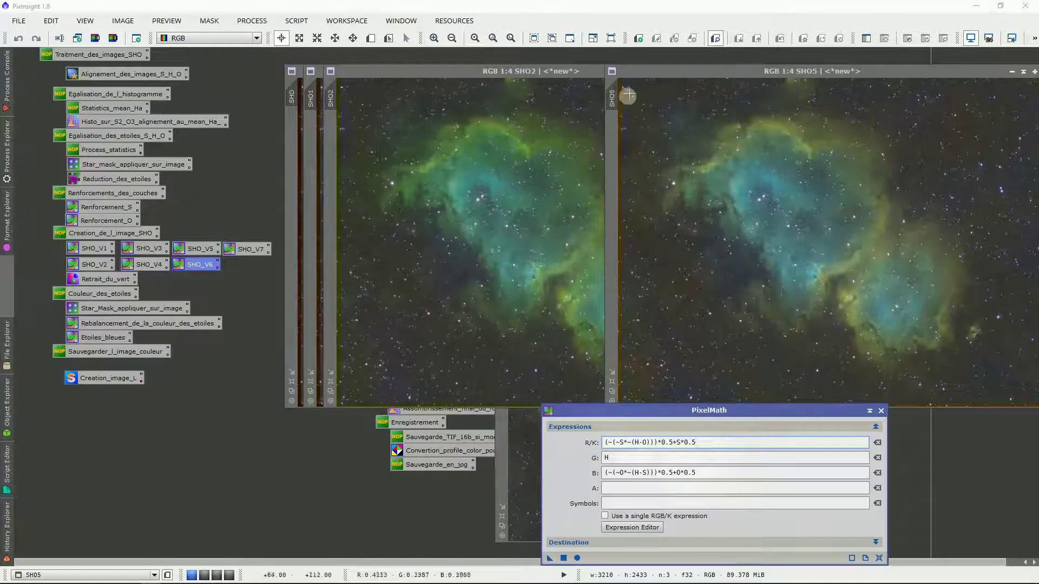
pyautogui.doubleClick(631, 71)
pyautogui.click(776, 102)
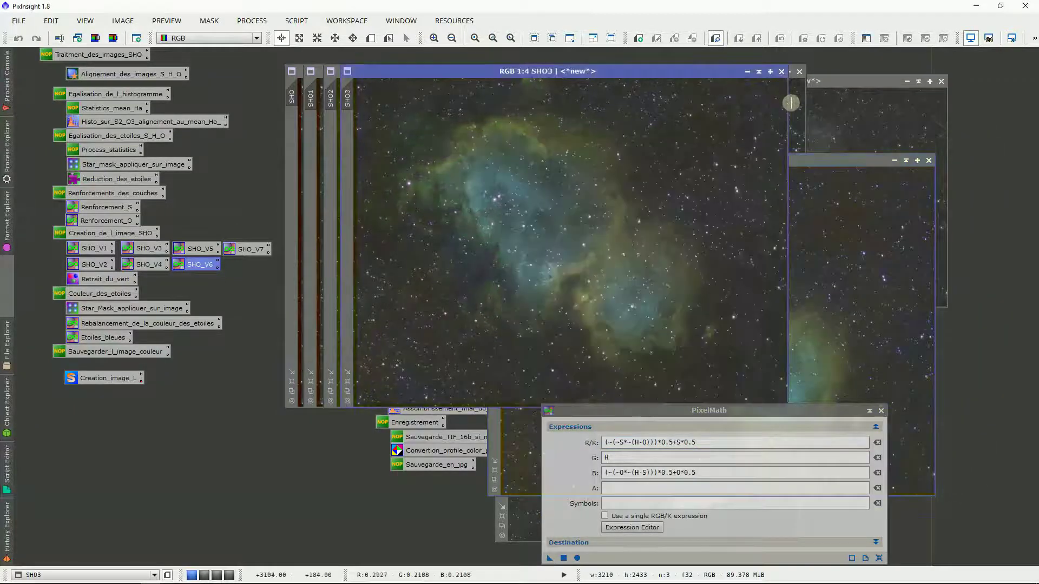
pyautogui.click(790, 102)
pyautogui.moveTo(827, 158); pyautogui.dragTo(717, 73)
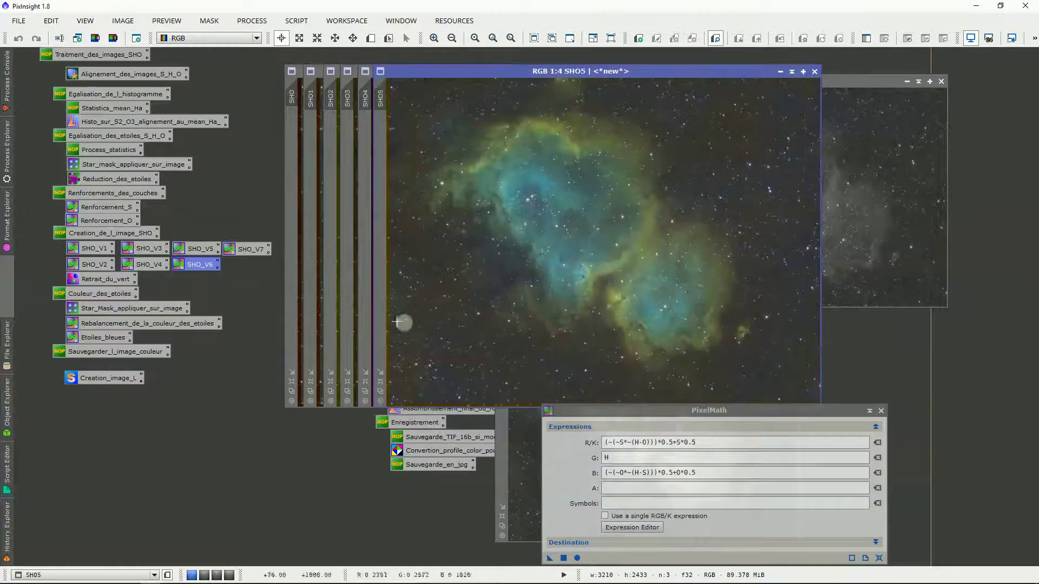
# Open the SHO_V7 PixelMath process, run it to create another color image and close the process dialog.
pyautogui.doubleClick(239, 252)
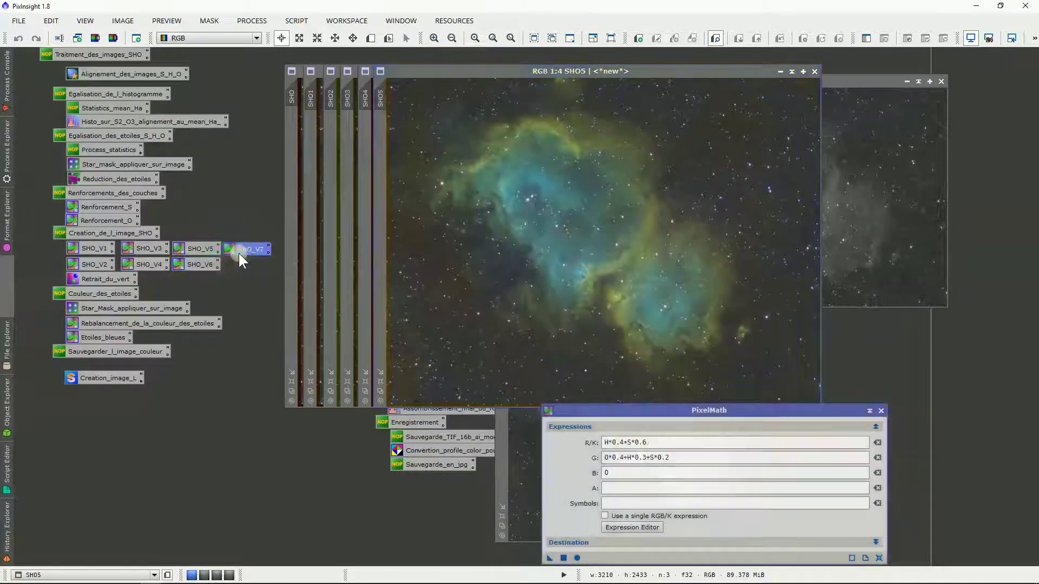
pyautogui.click(564, 558)
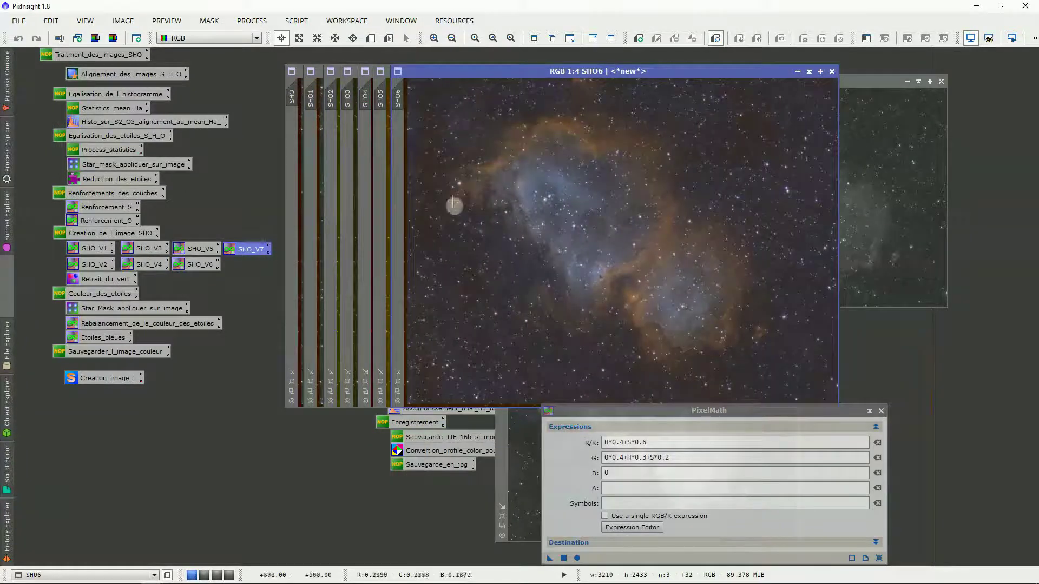
pyautogui.click(882, 411)
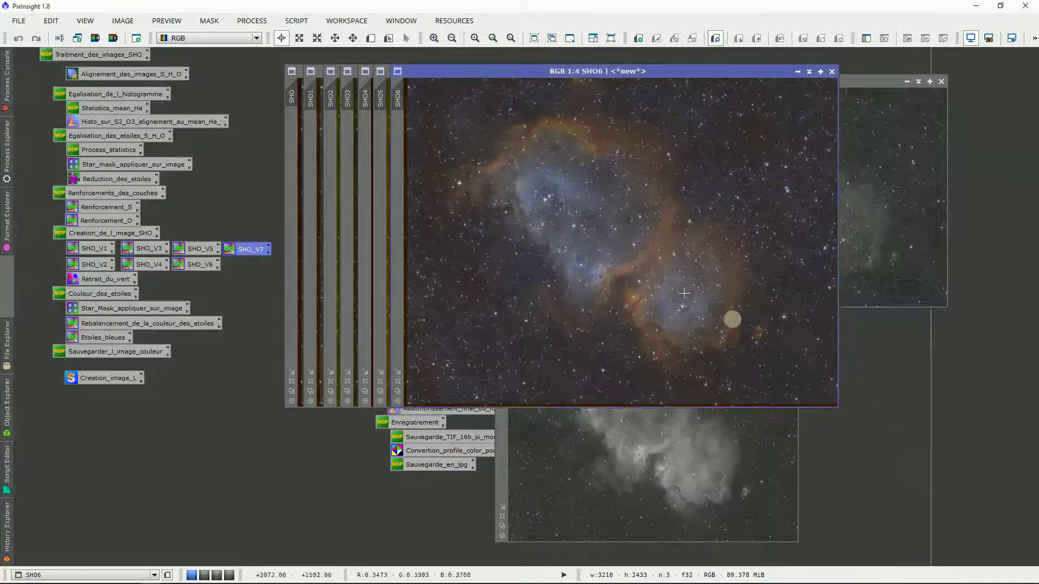
# Spread out the SHO6 and SHO5 image windows, examine the SHO4 image and discard it.
pyautogui.moveTo(404, 64); pyautogui.dragTo(557, 171)
pyautogui.moveTo(512, 76)
pyautogui.mouseDown()
pyautogui.moveTo(568, 135)
pyautogui.moveTo(577, 164)
pyautogui.moveTo(502, 131)
pyautogui.moveTo(476, 176)
pyautogui.moveTo(449, 148)
pyautogui.mouseUp()
pyautogui.click(479, 245)
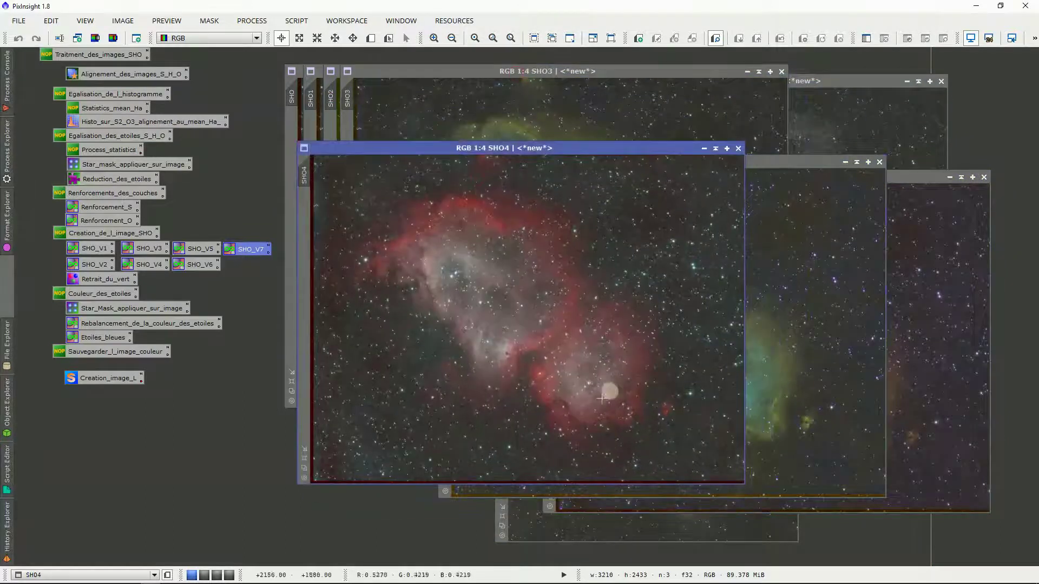
pyautogui.moveTo(601, 399); pyautogui.dragTo(489, 258)
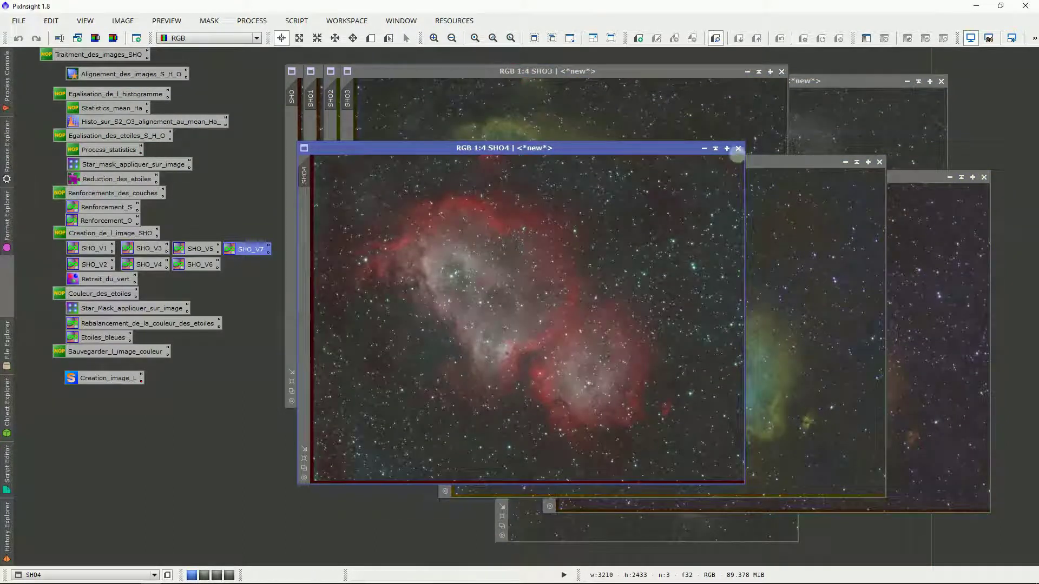
pyautogui.click(739, 148)
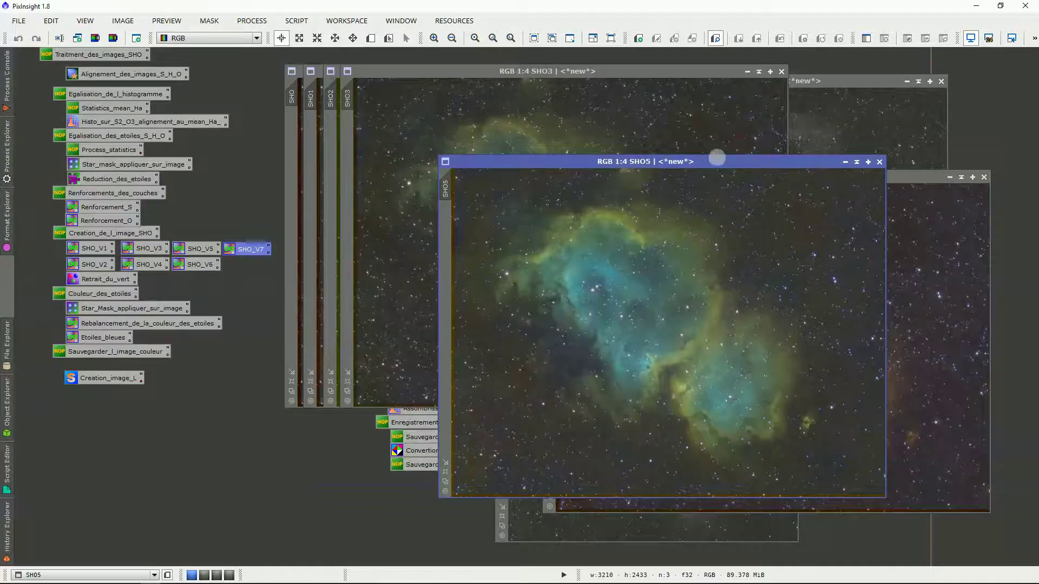
# Compare the SHO5 and SHO6 images side by side and discard the SHO6 image.
pyautogui.moveTo(716, 158); pyautogui.dragTo(538, 168)
pyautogui.click(748, 267)
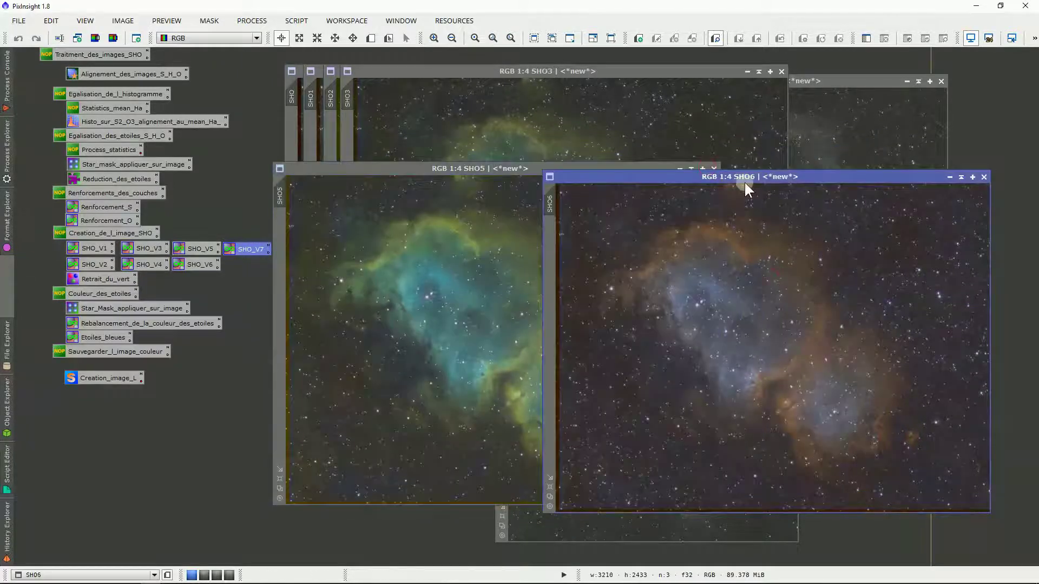
pyautogui.moveTo(746, 180); pyautogui.dragTo(639, 195)
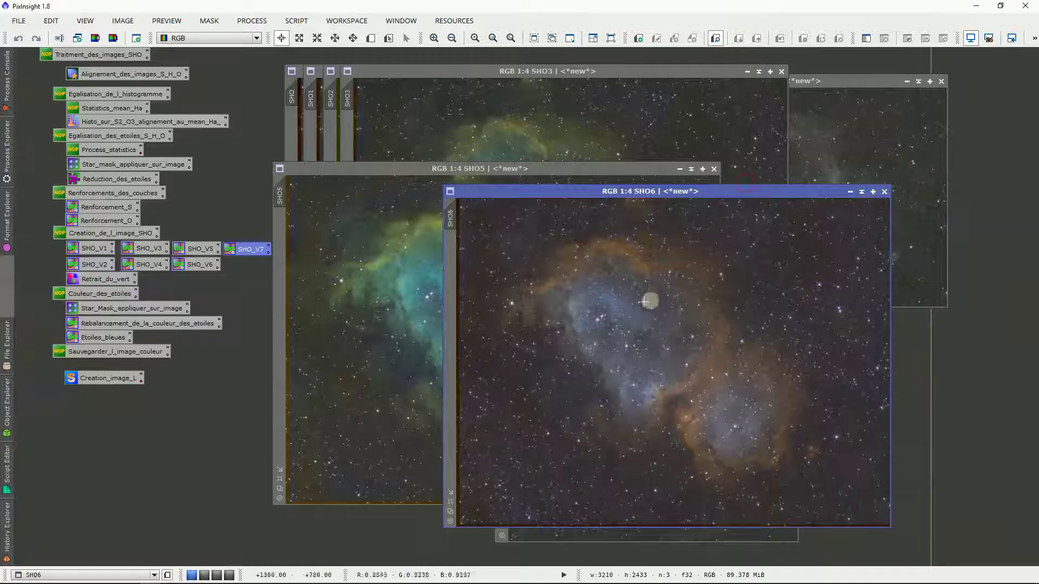
pyautogui.click(884, 191)
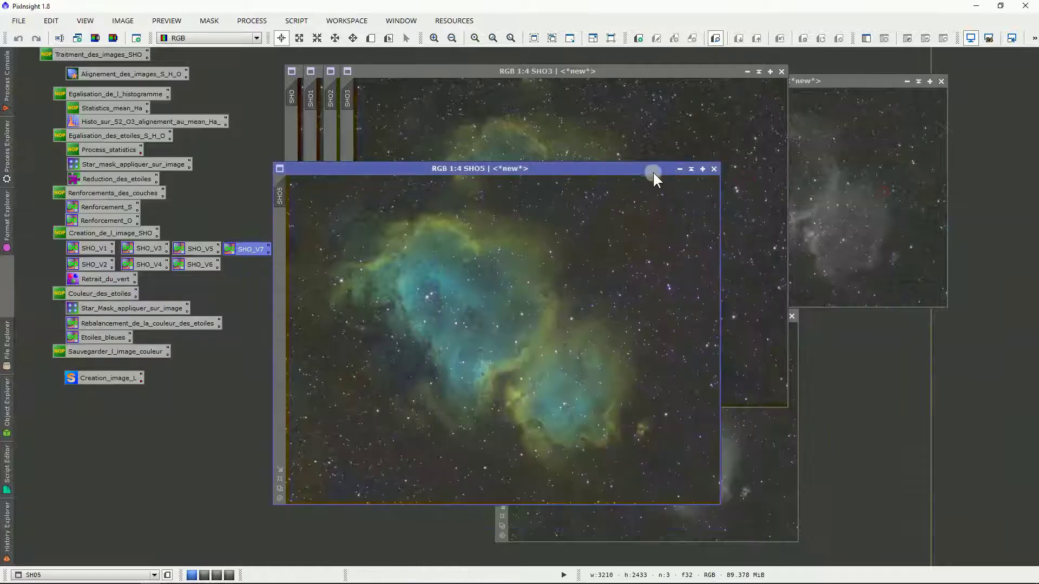
# Spread out the SHO5, SHO3 and SHO2 image windows, compare SHO3 with SHO2 and discard the SHO3 image.
pyautogui.moveTo(653, 171); pyautogui.dragTo(749, 160)
pyautogui.moveTo(401, 62); pyautogui.dragTo(322, 199)
pyautogui.click(452, 121)
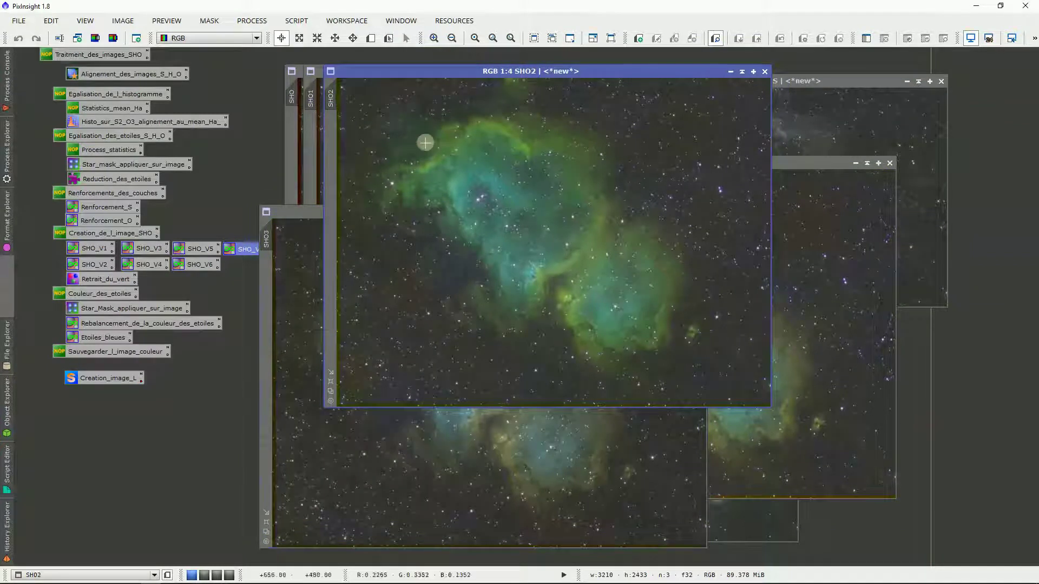
pyautogui.click(319, 251)
pyautogui.click(543, 124)
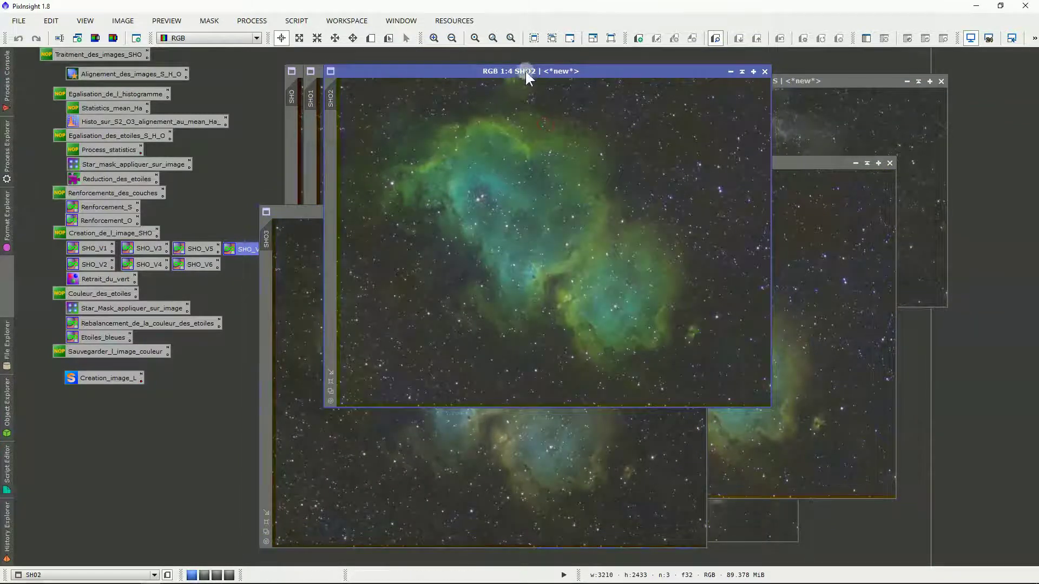
pyautogui.moveTo(527, 71); pyautogui.dragTo(803, 144)
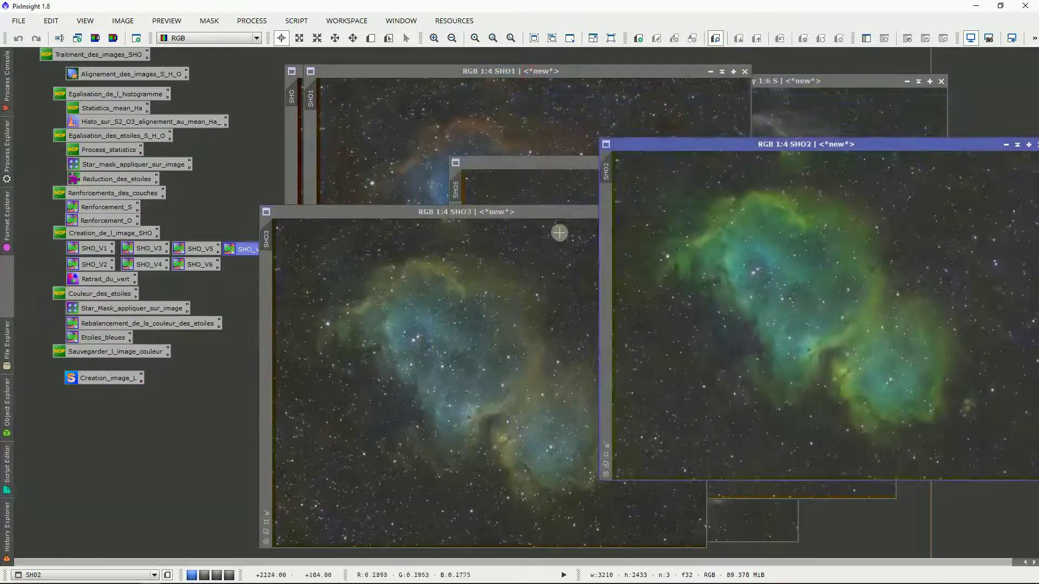
pyautogui.click(534, 214)
pyautogui.moveTo(534, 214); pyautogui.dragTo(470, 173)
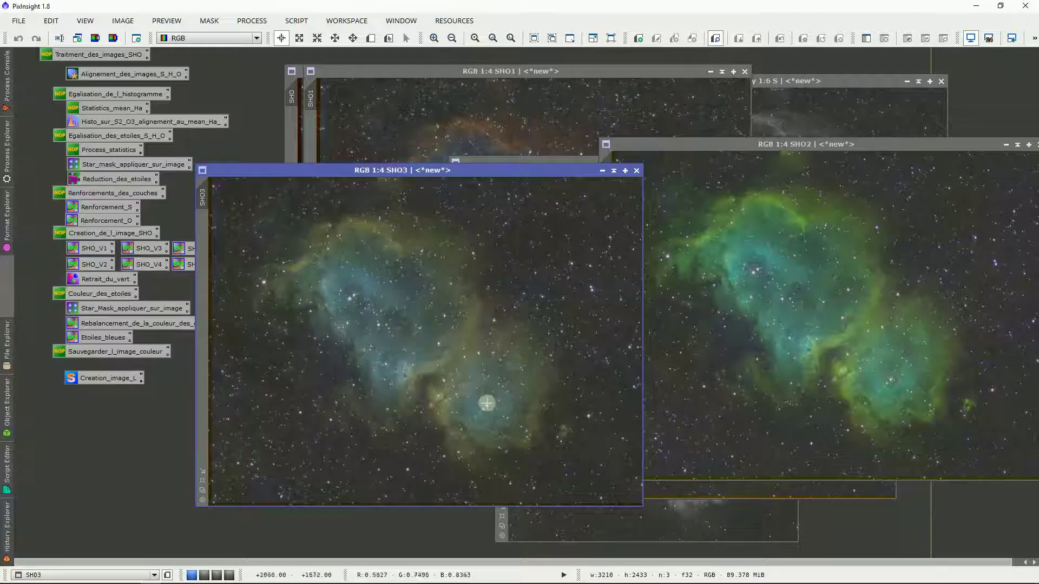
pyautogui.click(636, 170)
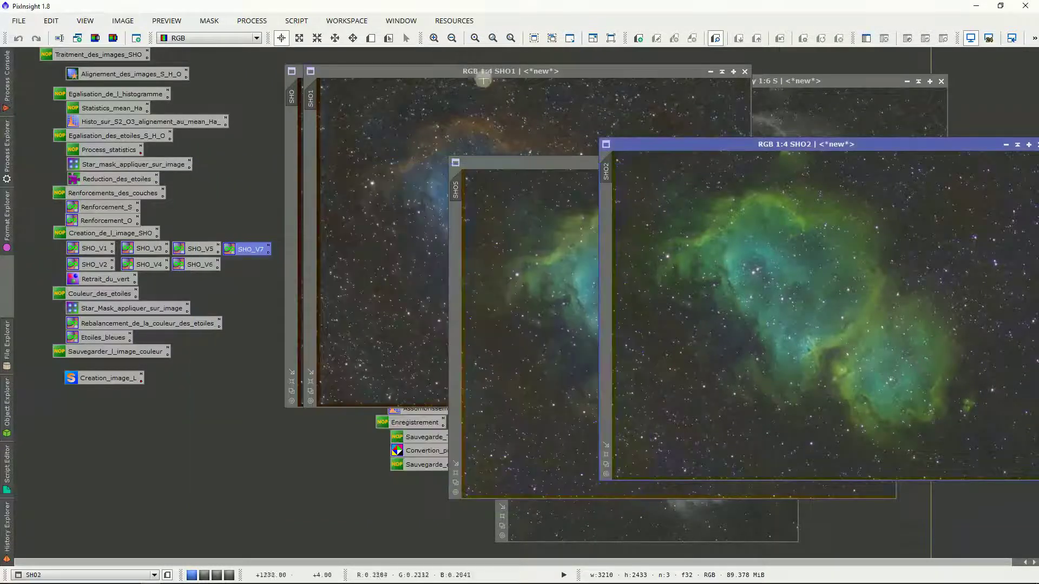
# Examine the SHO1 and SHO images against the SHO2 image and discard both of them.
pyautogui.moveTo(483, 84); pyautogui.dragTo(457, 81)
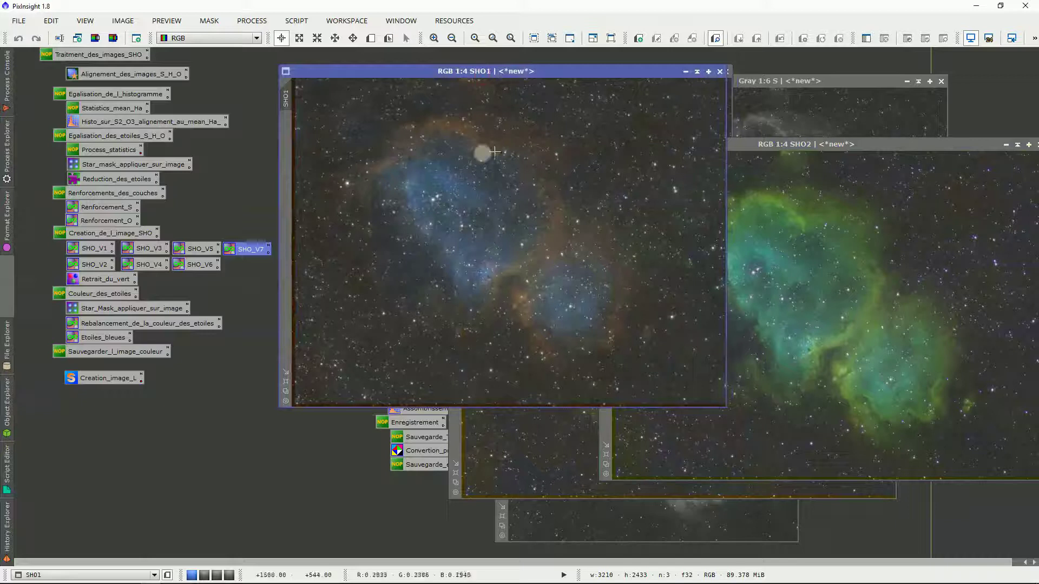
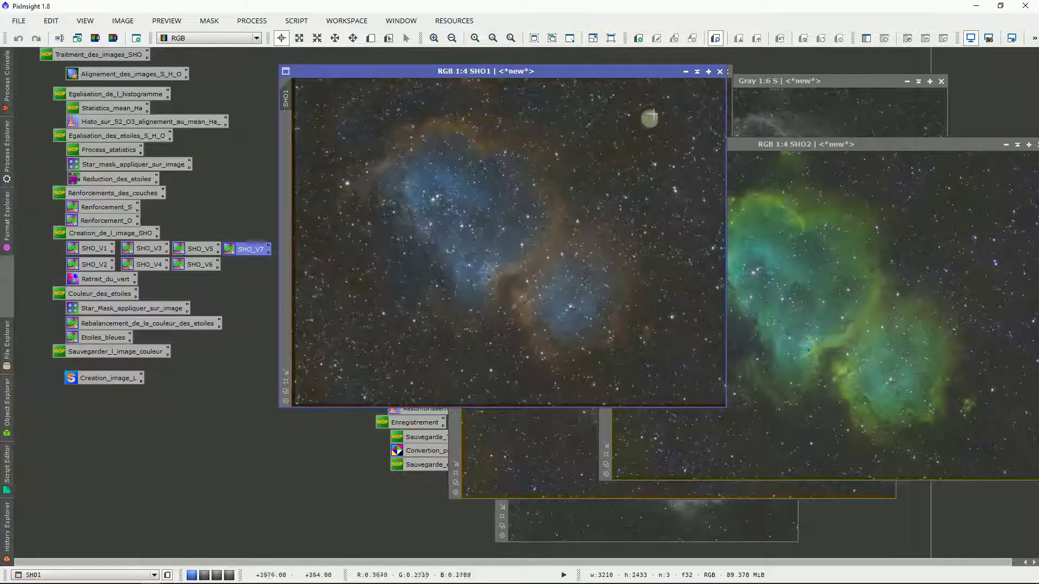
pyautogui.click(720, 71)
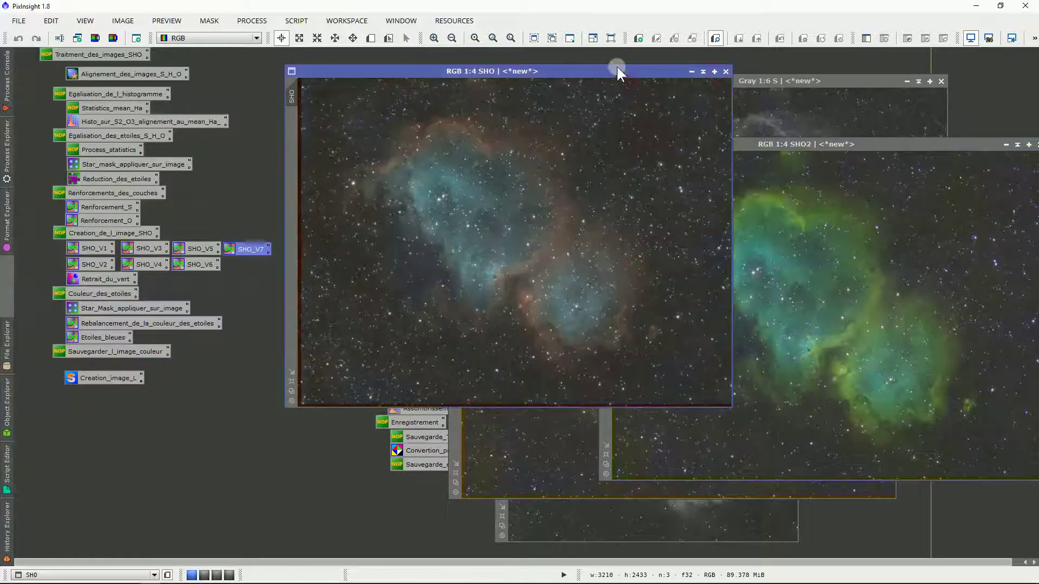
pyautogui.moveTo(617, 66); pyautogui.dragTo(559, 133)
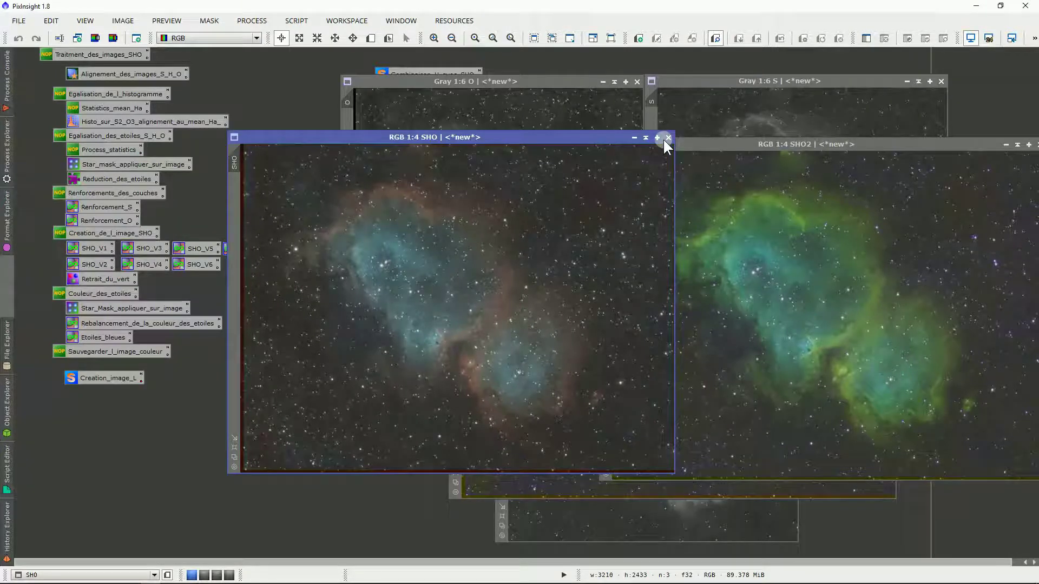
pyautogui.moveTo(617, 137); pyautogui.dragTo(616, 81)
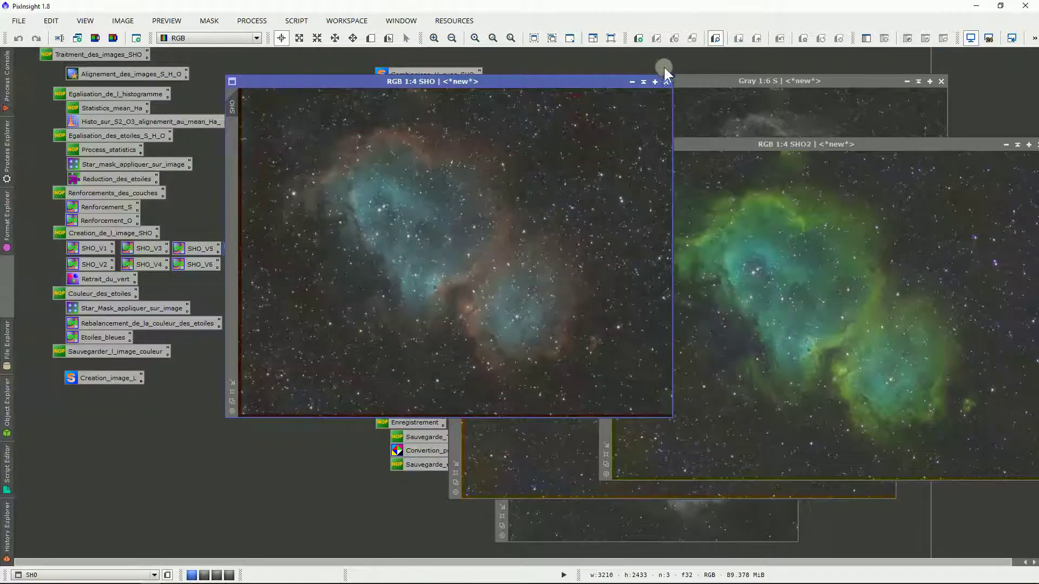
pyautogui.click(666, 81)
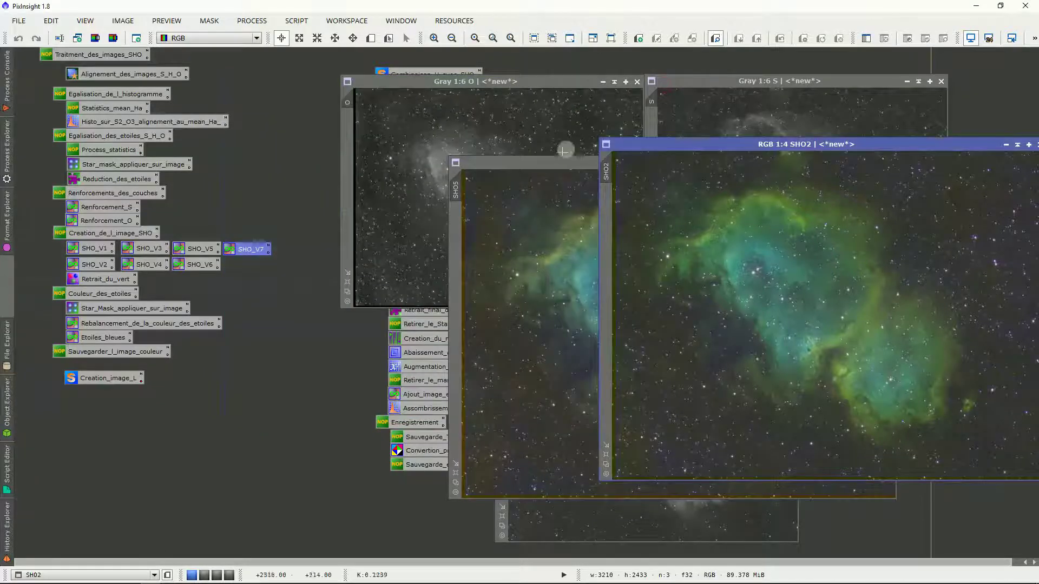
# Place the SHO5 and SHO2 images side by side at the same height and compare their colors.
pyautogui.moveTo(549, 164); pyautogui.dragTo(316, 135)
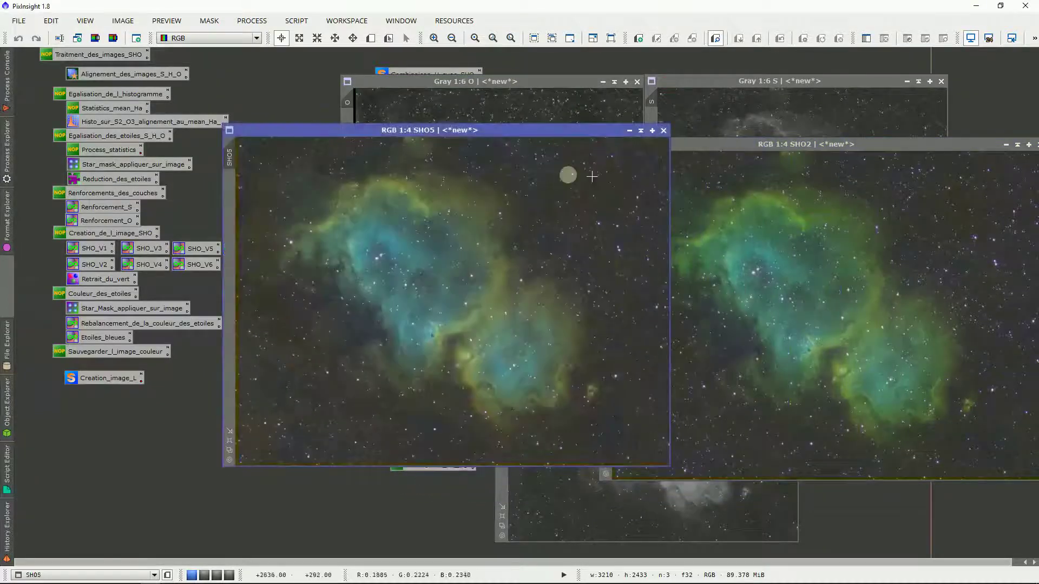
pyautogui.moveTo(592, 133); pyautogui.dragTo(557, 132)
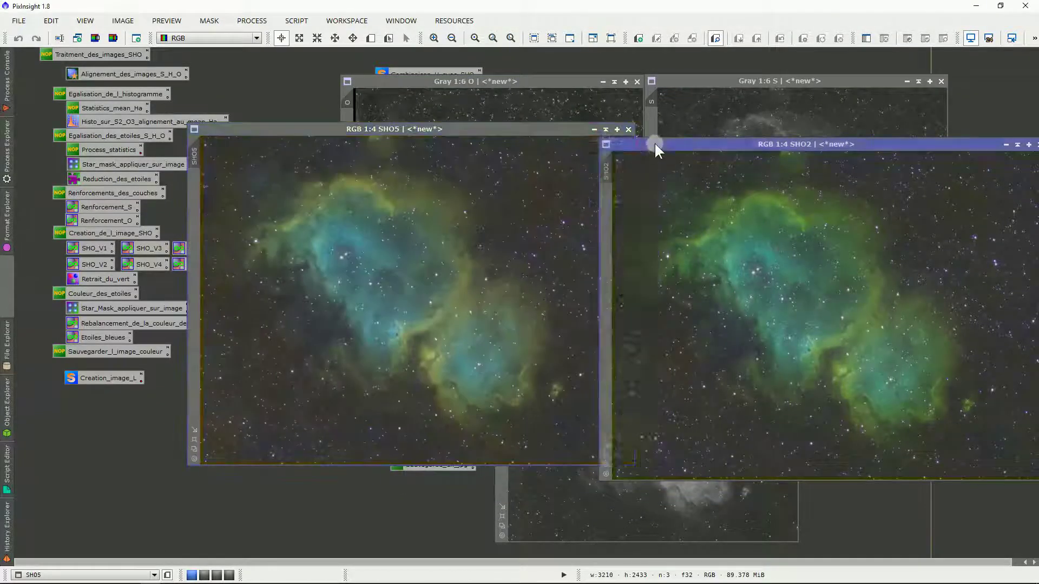
pyautogui.moveTo(654, 143); pyautogui.dragTo(623, 131)
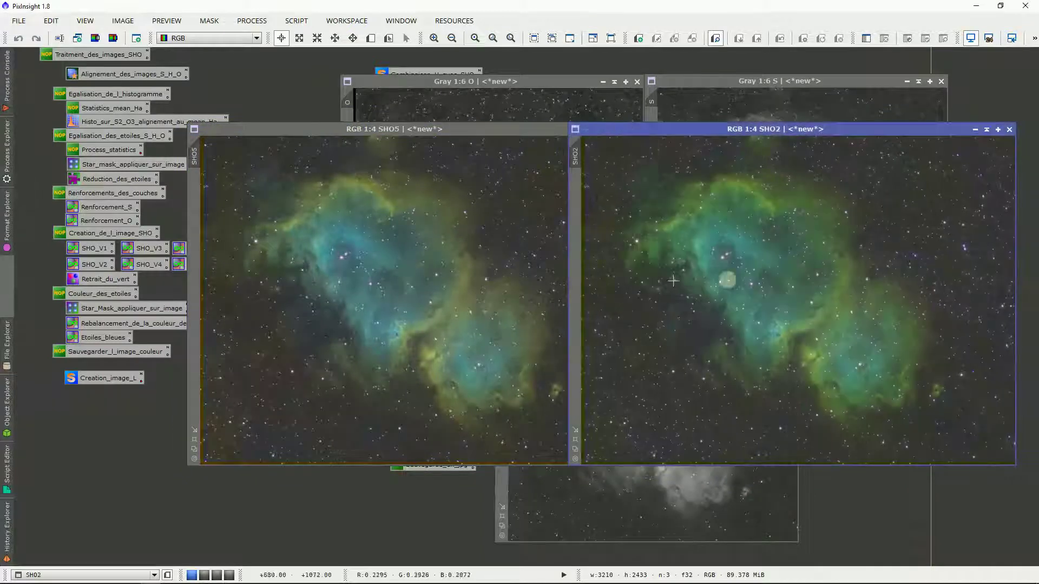
pyautogui.click(442, 269)
pyautogui.click(888, 234)
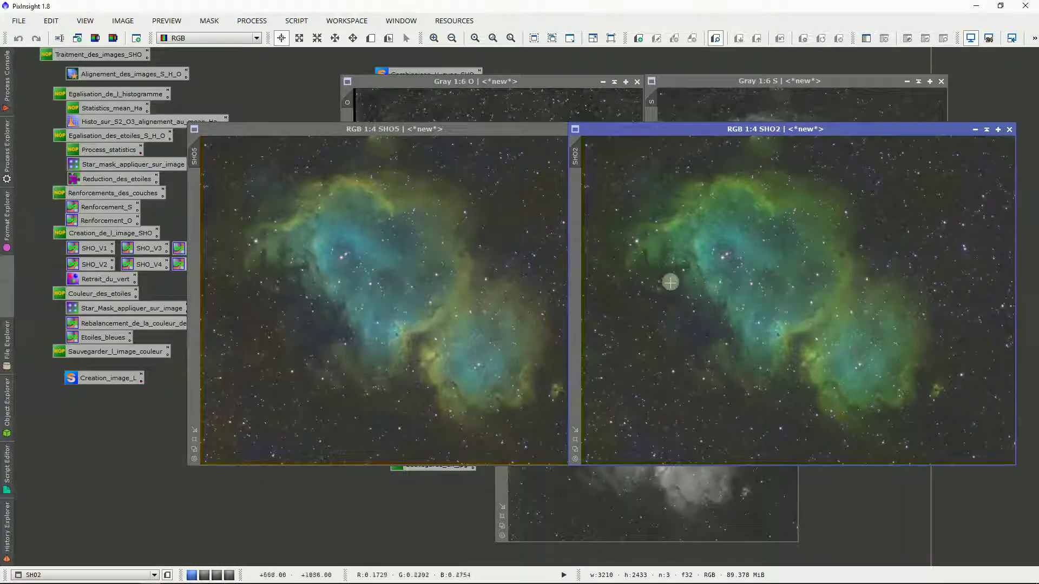
# Open the Retrait_du_vert SCNR process and apply it to the SHO5 image to remove green with an amount of 1.00.
pyautogui.doubleClick(112, 274)
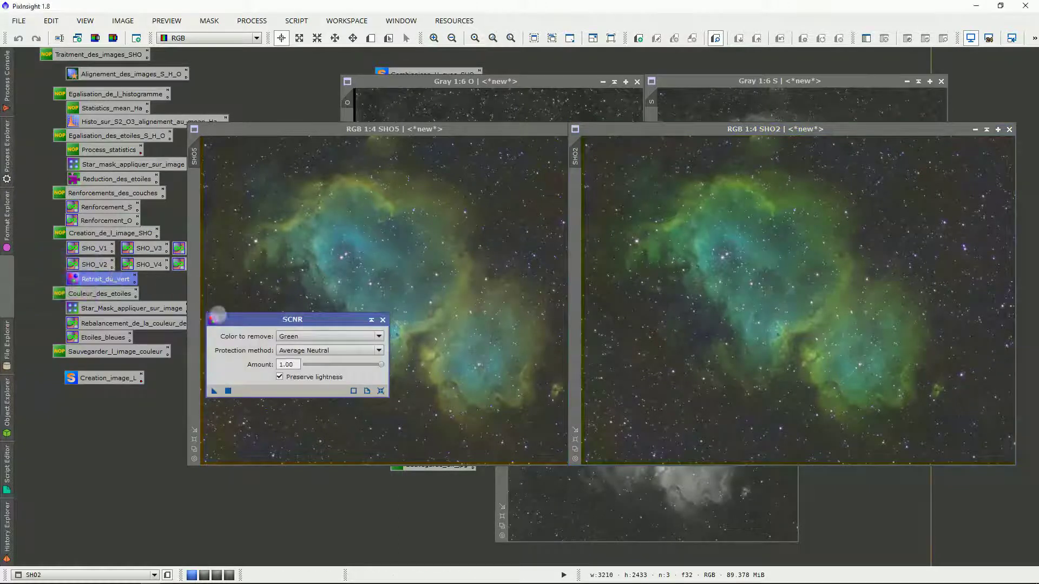
pyautogui.moveTo(228, 325); pyautogui.dragTo(275, 383)
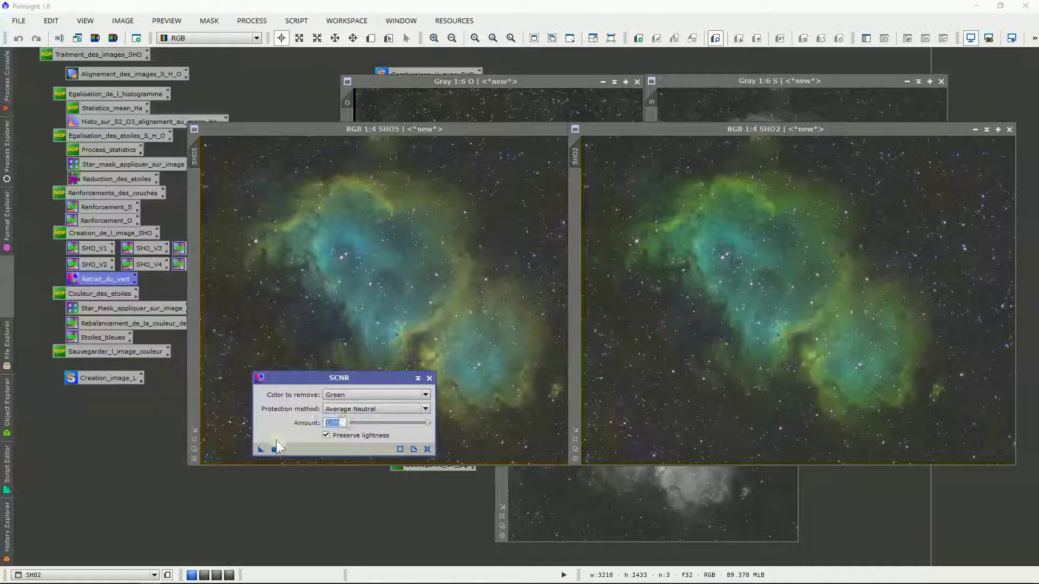
pyautogui.moveTo(468, 354); pyautogui.dragTo(468, 354)
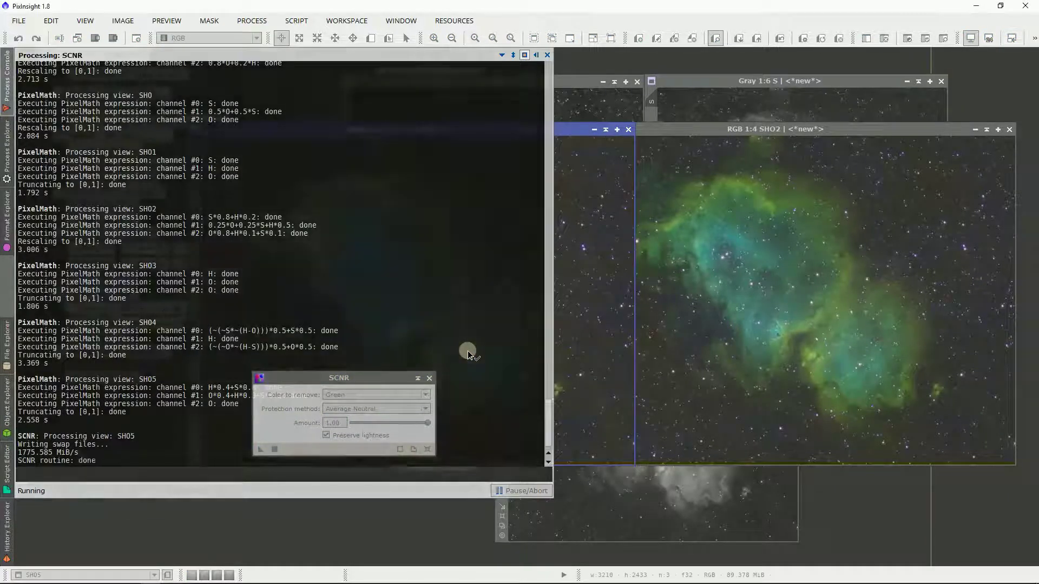
pyautogui.moveTo(390, 377); pyautogui.dragTo(381, 419)
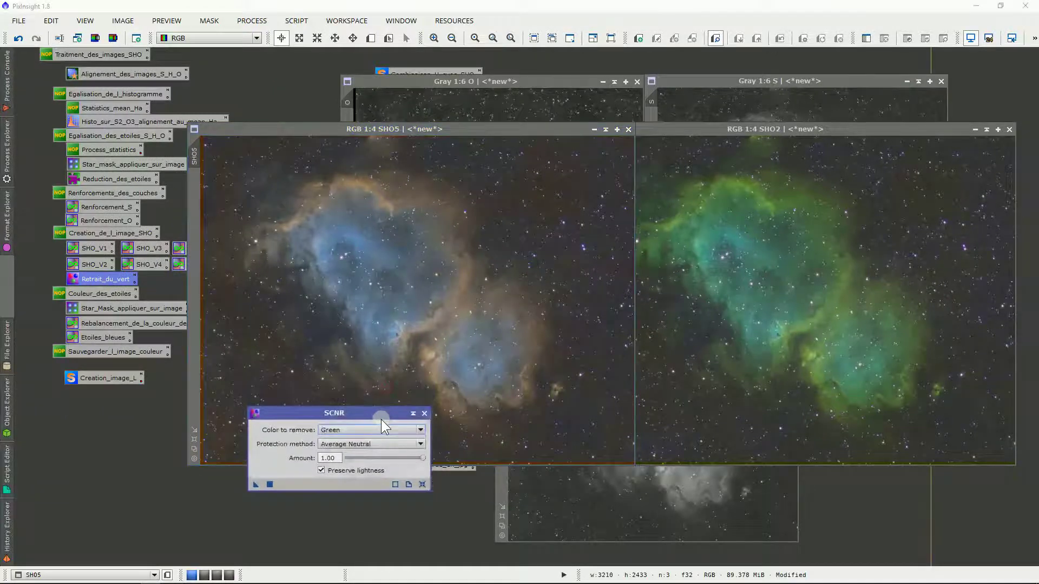
# Try the same SCNR green removal on the SHO2 image, inspect the nebula up close and undo the removal.
pyautogui.moveTo(255, 485); pyautogui.dragTo(768, 352)
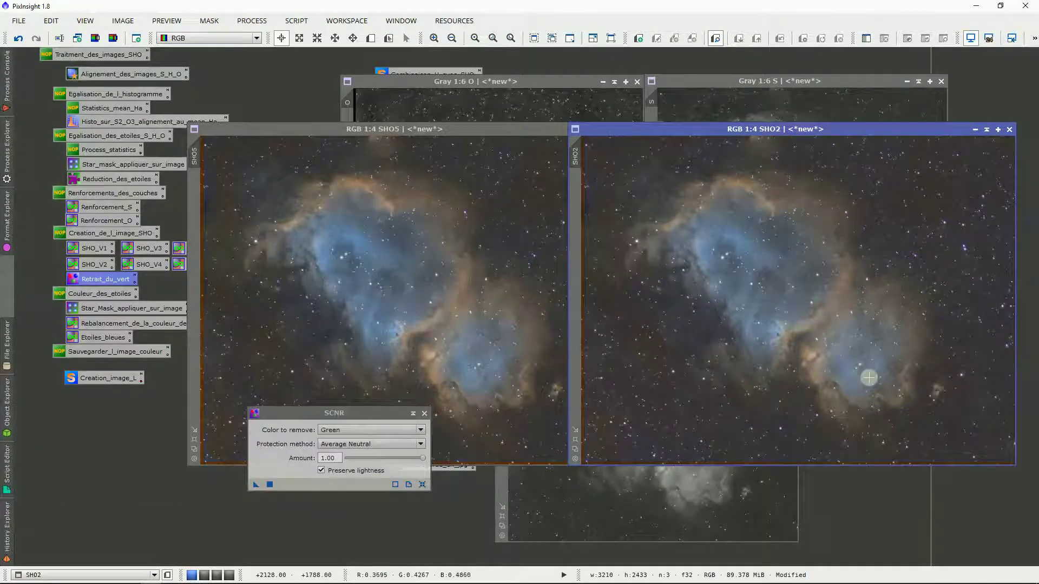
pyautogui.scroll(3, 865, 375)
pyautogui.scroll(-1, 869, 377)
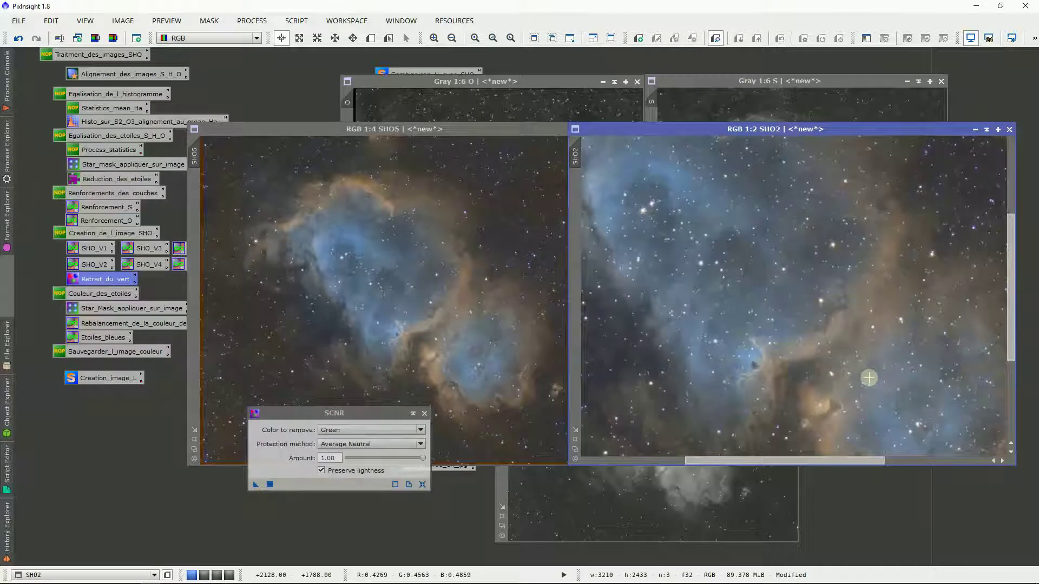
pyautogui.scroll(-1, 868, 376)
pyautogui.scroll(-1, 844, 352)
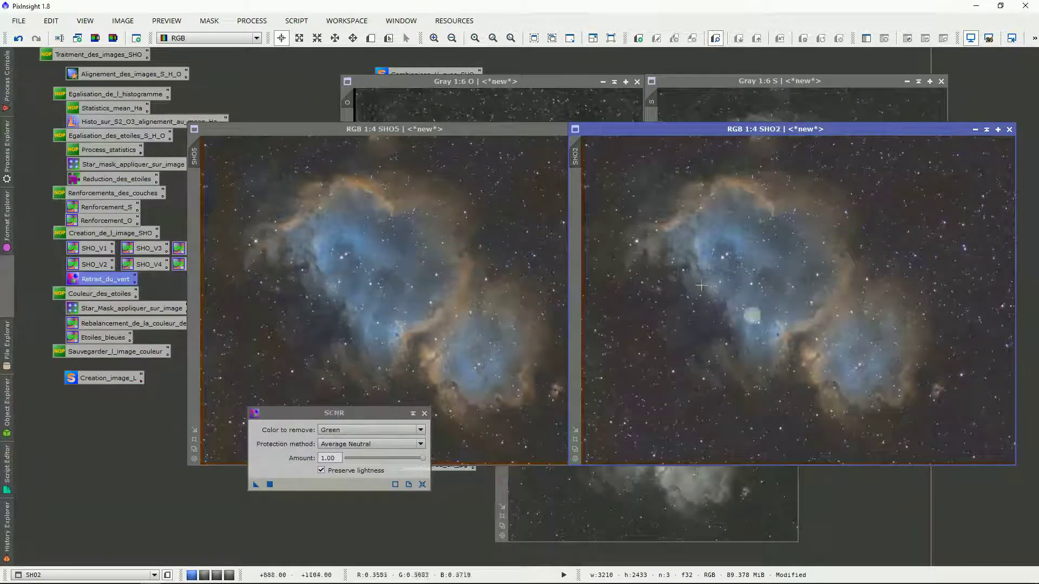
pyautogui.click(19, 38)
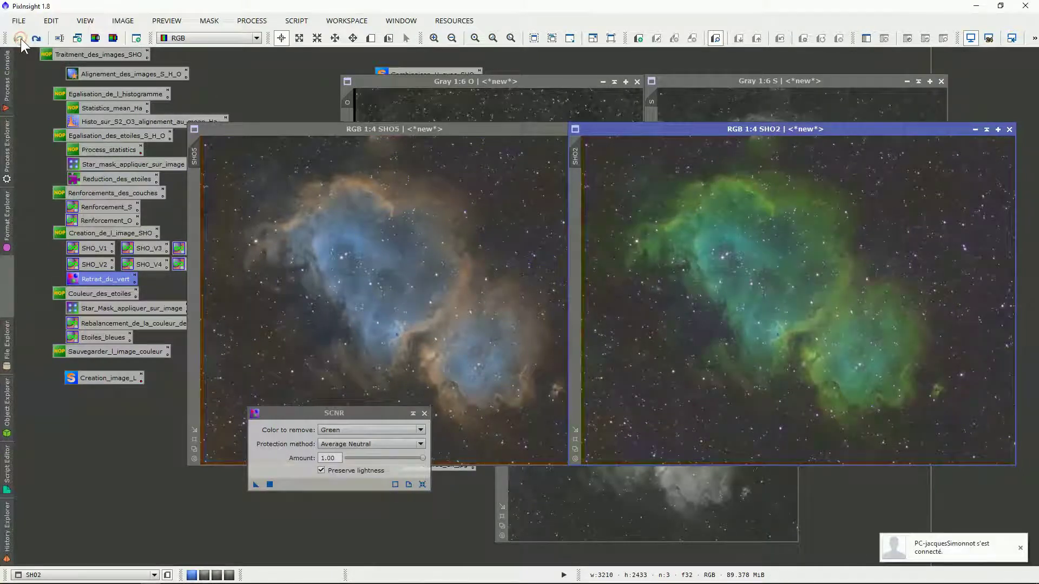
# Set the SCNR amount to 0.74, apply the green removal to the SHO2 image and inspect the nebula's colors.
pyautogui.click(423, 460)
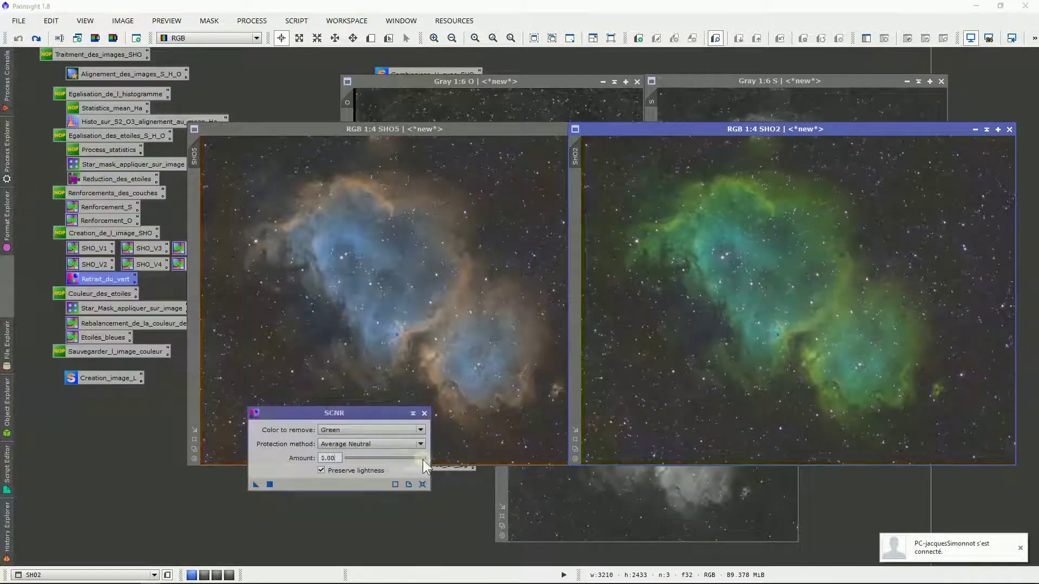
pyautogui.moveTo(423, 459); pyautogui.dragTo(413, 462)
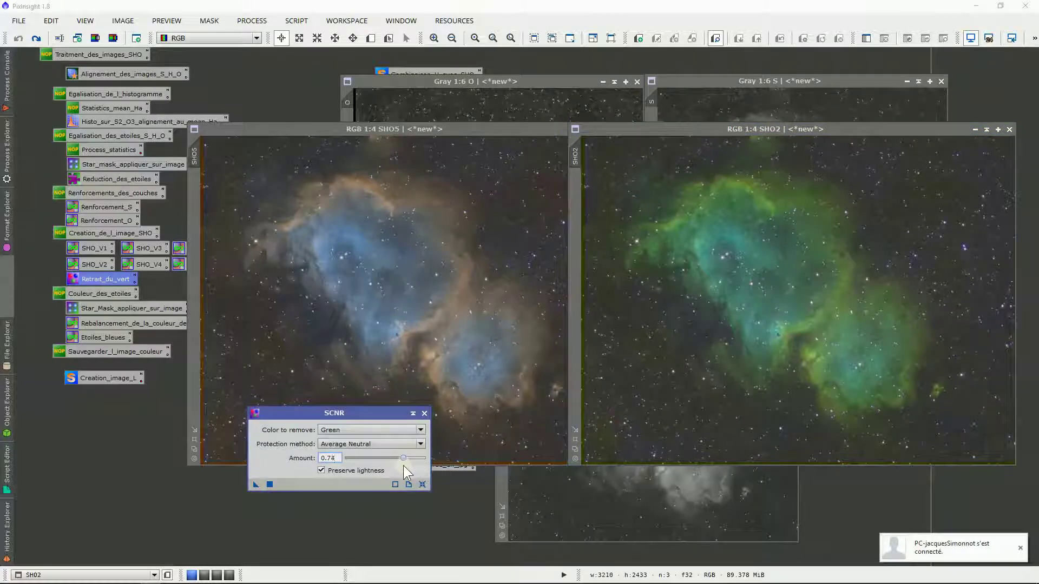
pyautogui.moveTo(256, 484); pyautogui.dragTo(728, 357)
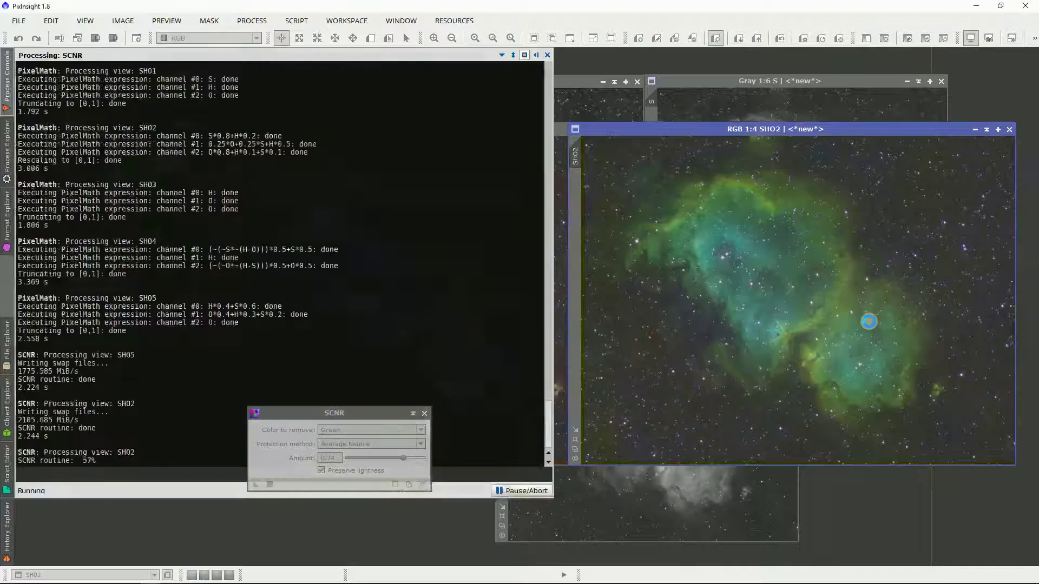
pyautogui.scroll(1, 869, 324)
pyautogui.scroll(2, 868, 321)
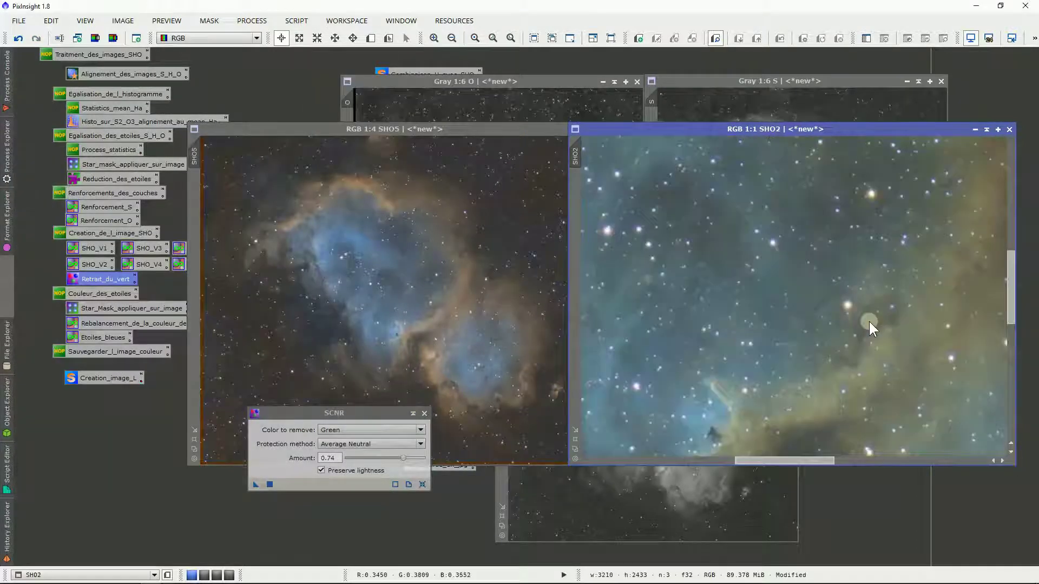
pyautogui.scroll(-2, 868, 322)
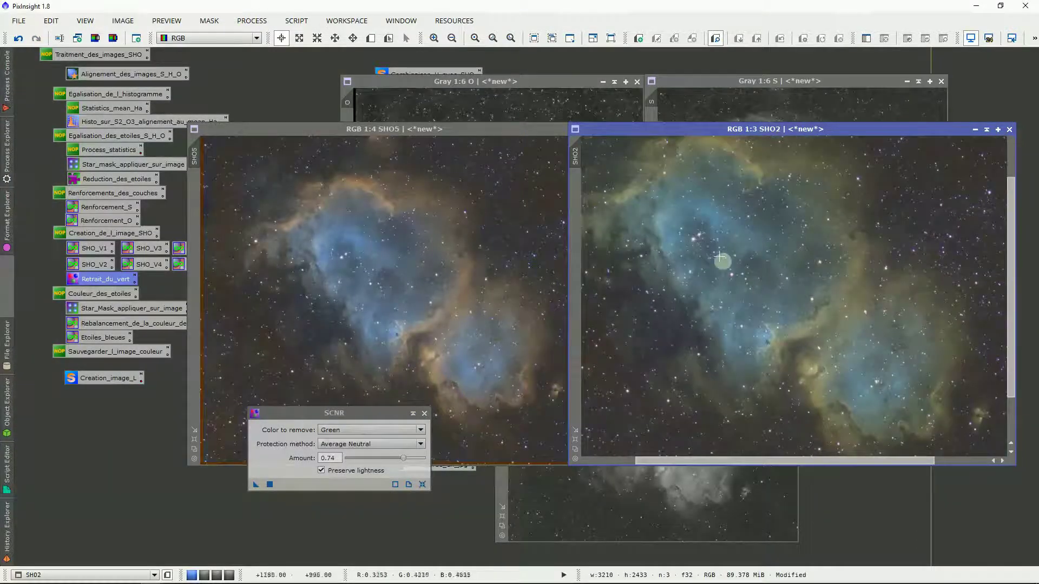
pyautogui.scroll(-1, 725, 162)
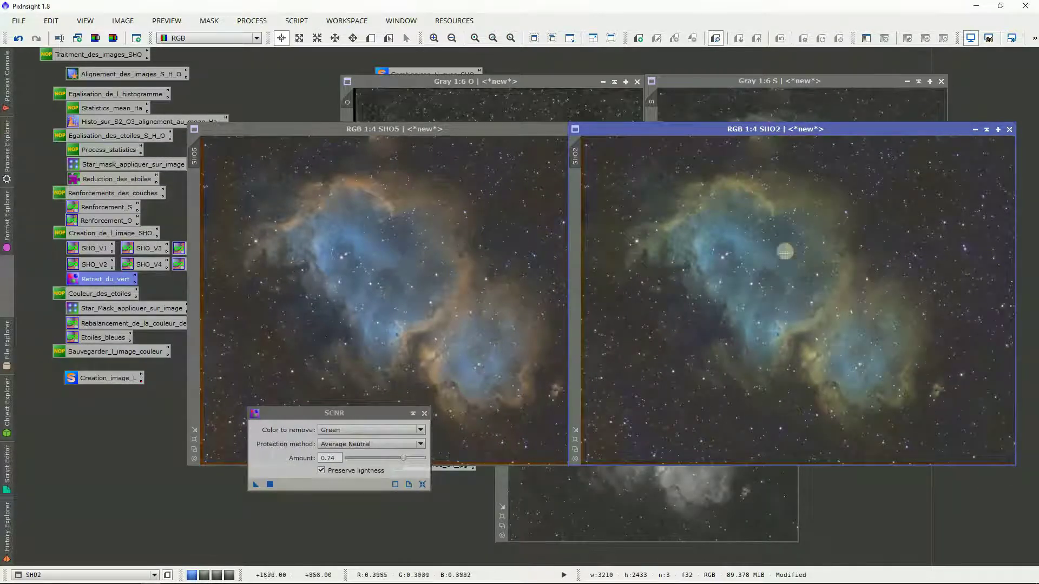
# Undo the green removal on the SHO5 image and reapply SCNR to it with the 0.74 amount.
pyautogui.click(513, 304)
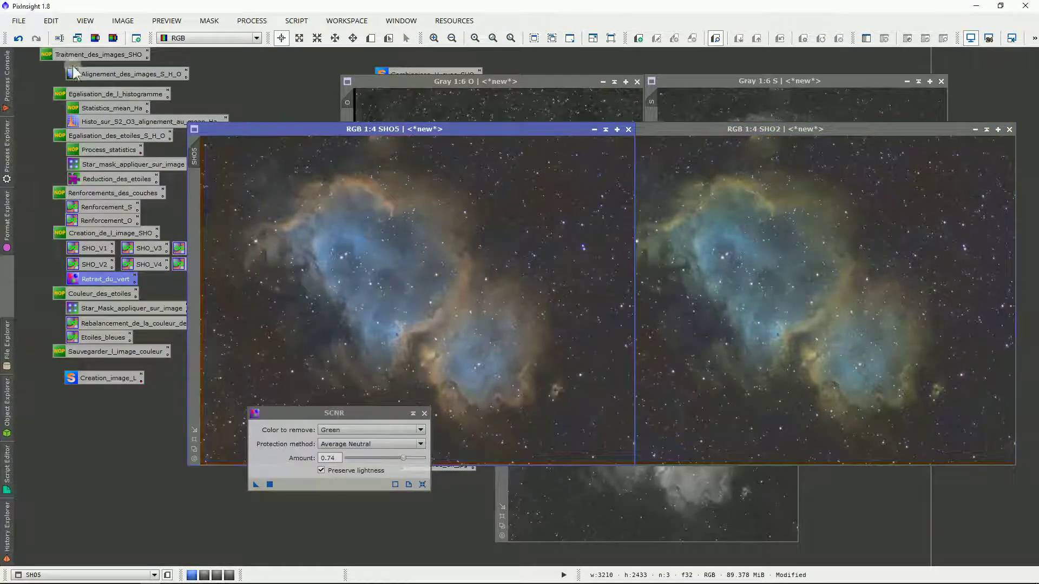
pyautogui.click(16, 38)
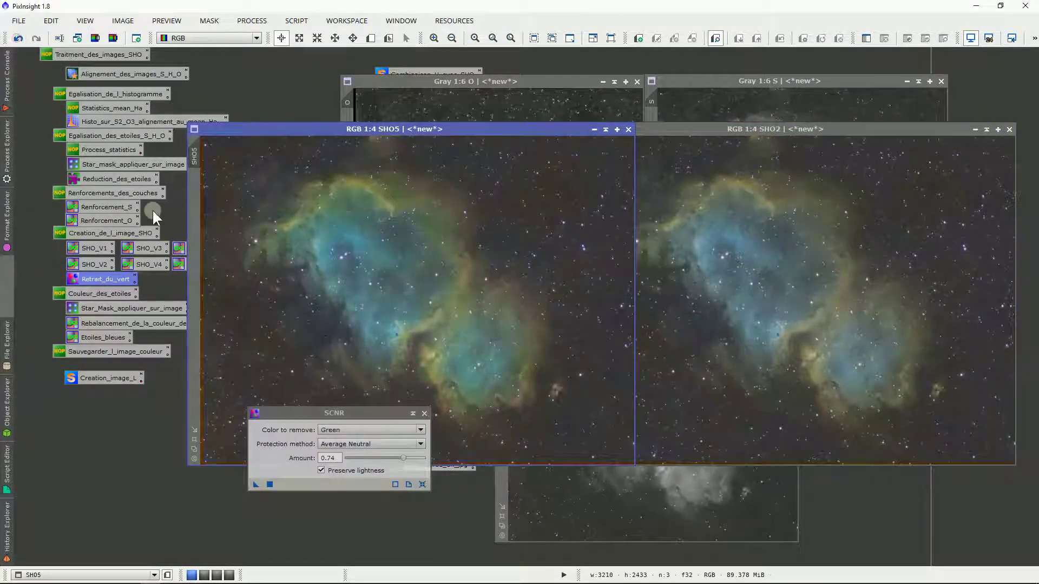
pyautogui.click(250, 478)
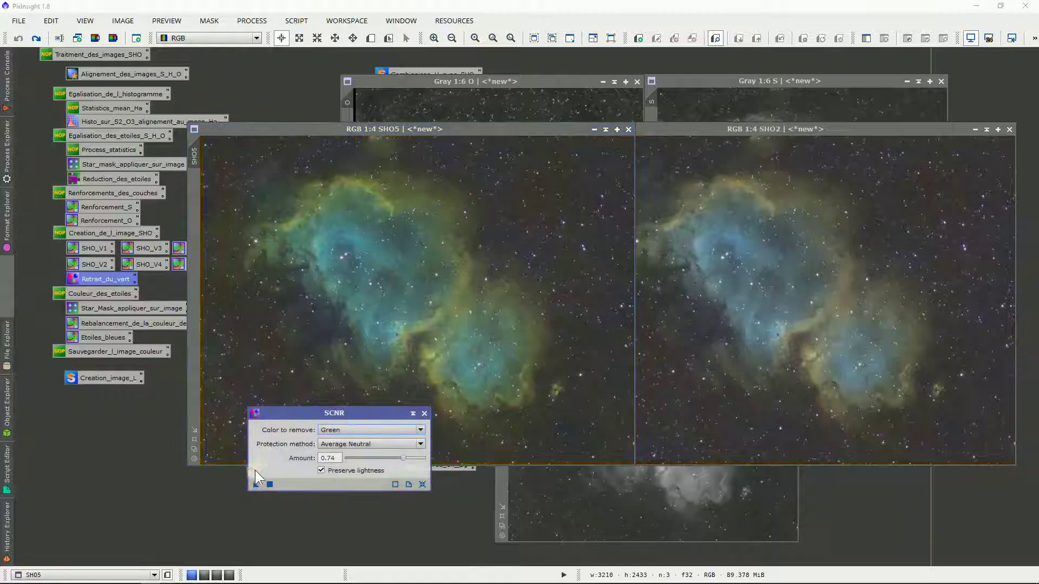
pyautogui.moveTo(258, 477); pyautogui.dragTo(397, 333)
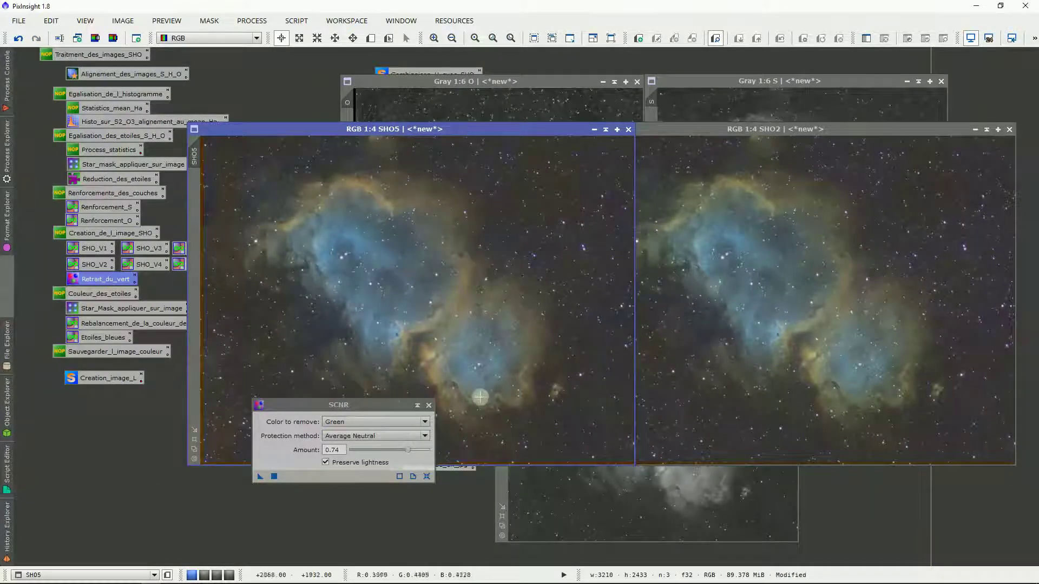
# Discard the SHO5 image without saving, move the SHO2 image into the freed space and close the SCNR process.
pyautogui.click(628, 130)
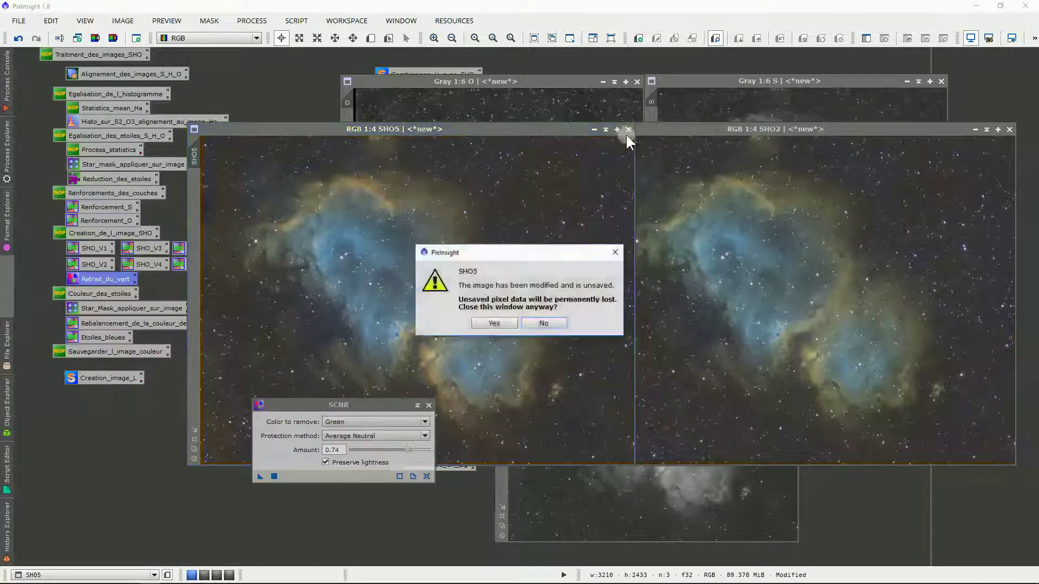
pyautogui.click(489, 323)
pyautogui.moveTo(619, 130); pyautogui.dragTo(481, 128)
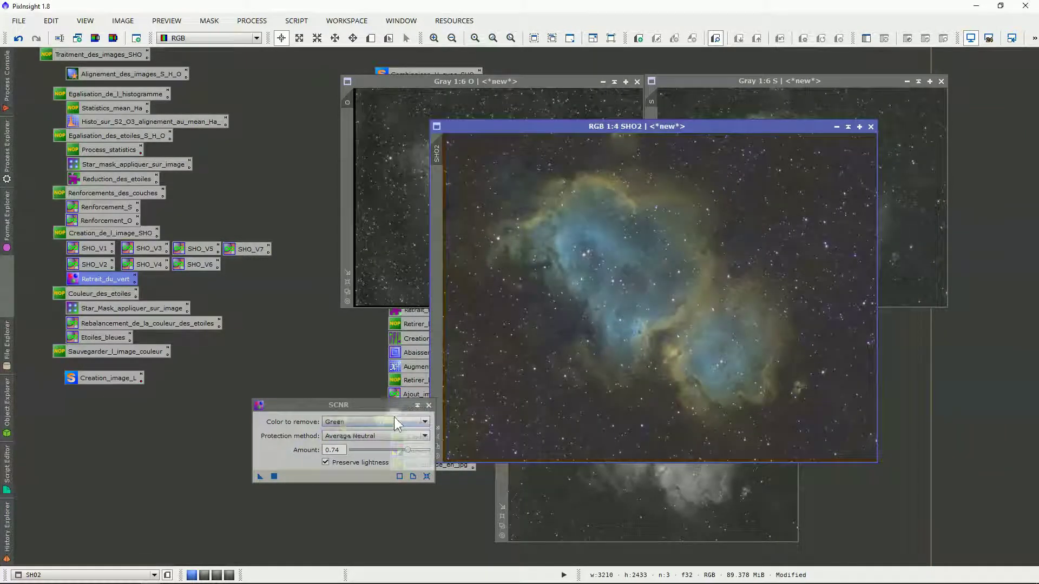
pyautogui.click(429, 406)
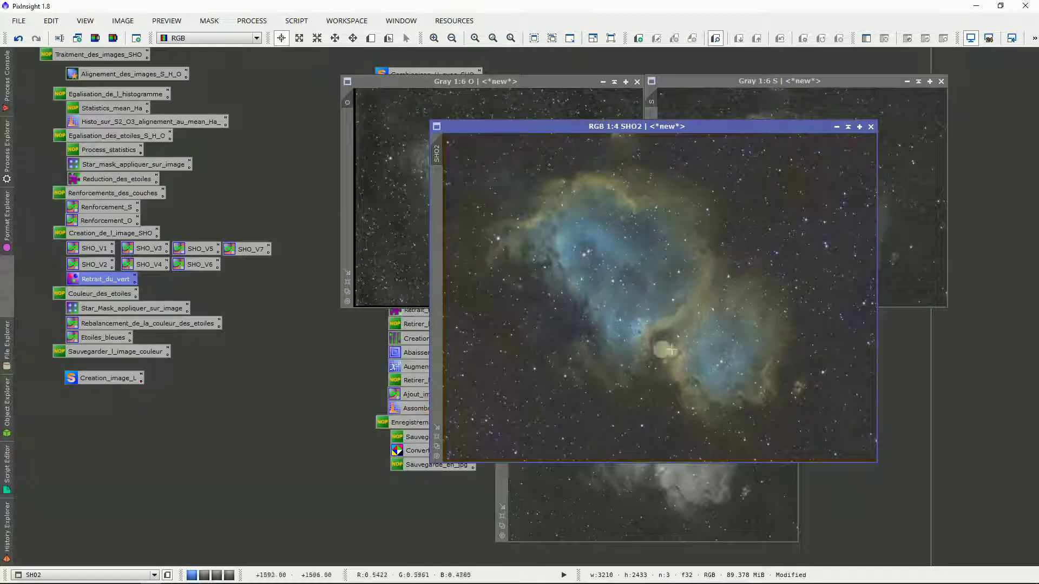
# Examine the star colors in the SHO2 image up close, both within the nebula and in the surrounding sky background.
pyautogui.scroll(3, 647, 388)
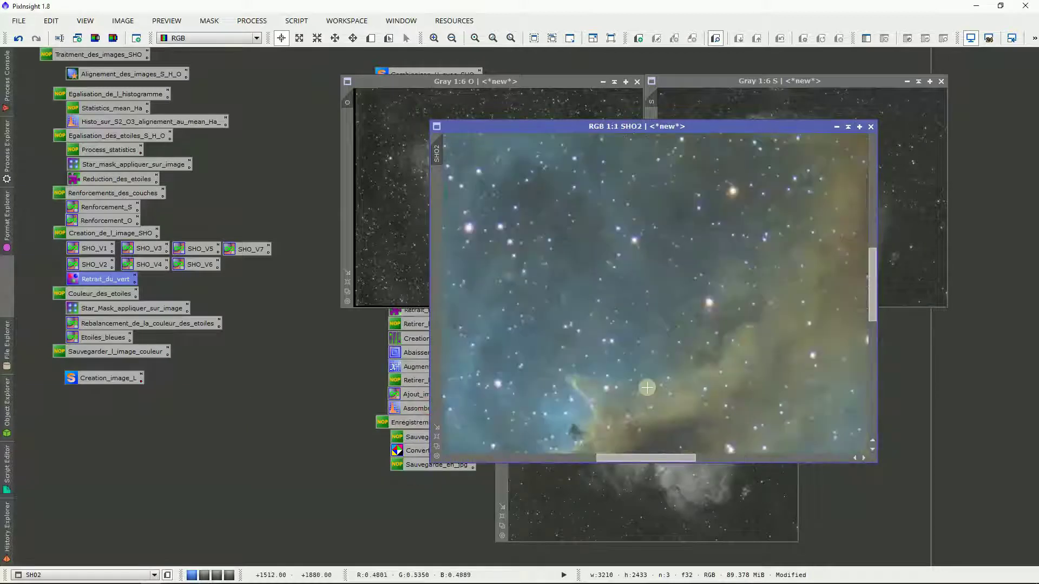
pyautogui.moveTo(641, 459); pyautogui.dragTo(609, 459)
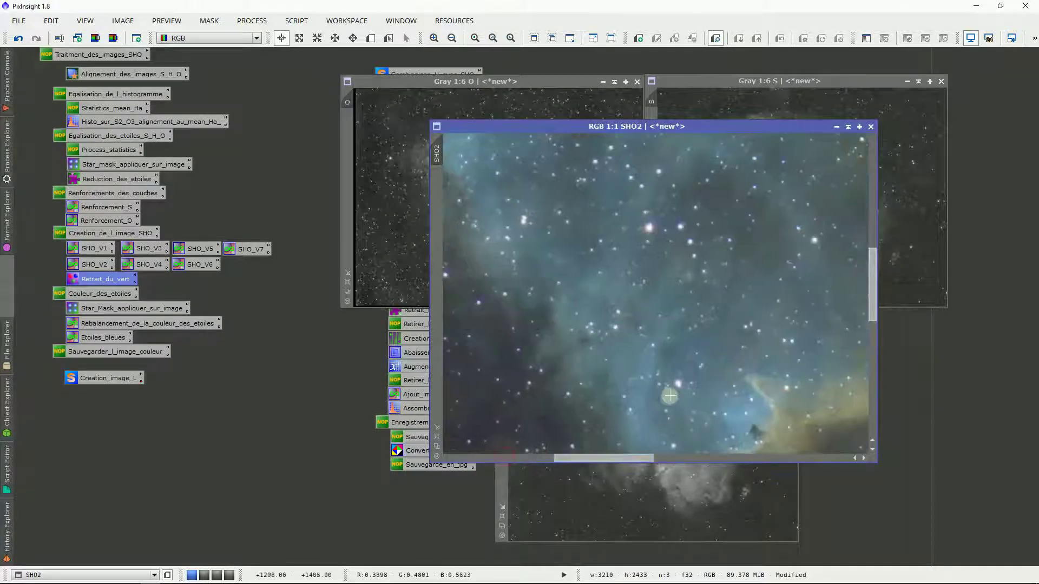
pyautogui.scroll(-1, 740, 407)
pyautogui.scroll(1, 740, 407)
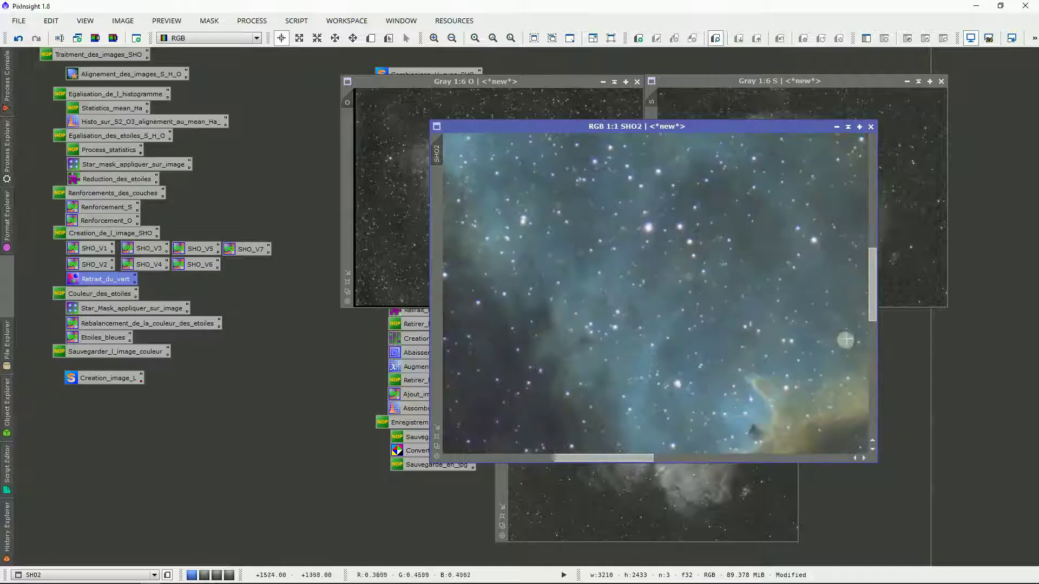
pyautogui.moveTo(871, 308); pyautogui.dragTo(858, 161)
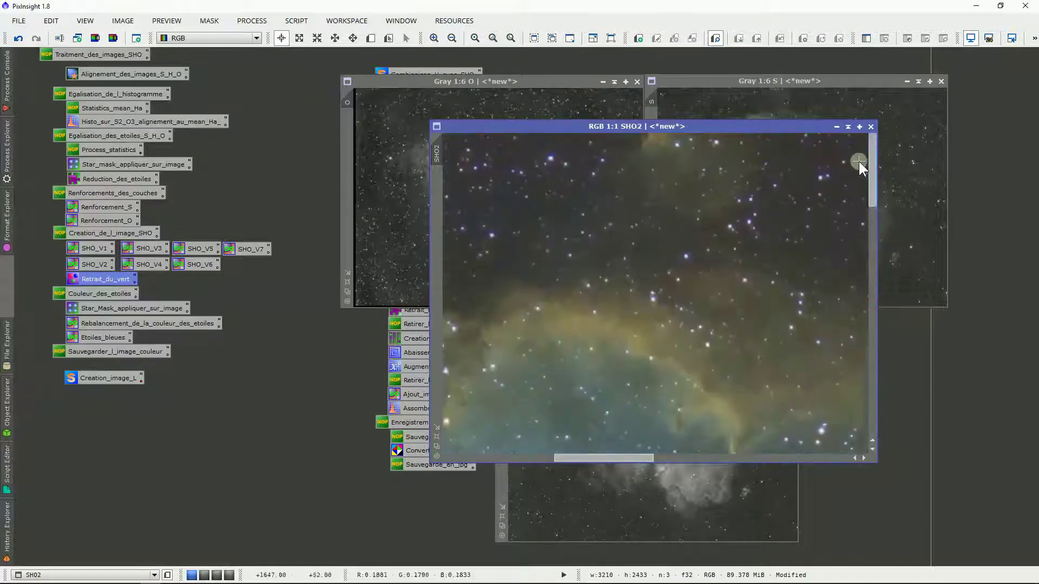
pyautogui.scroll(1, 743, 349)
pyautogui.moveTo(618, 460); pyautogui.dragTo(686, 458)
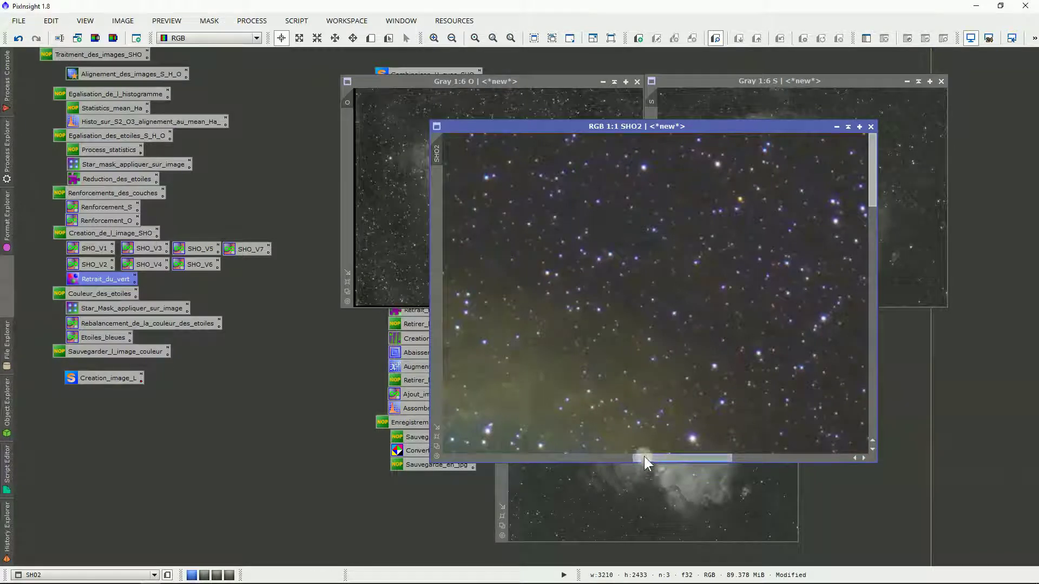
pyautogui.scroll(-1, 676, 454)
pyautogui.scroll(1, 649, 387)
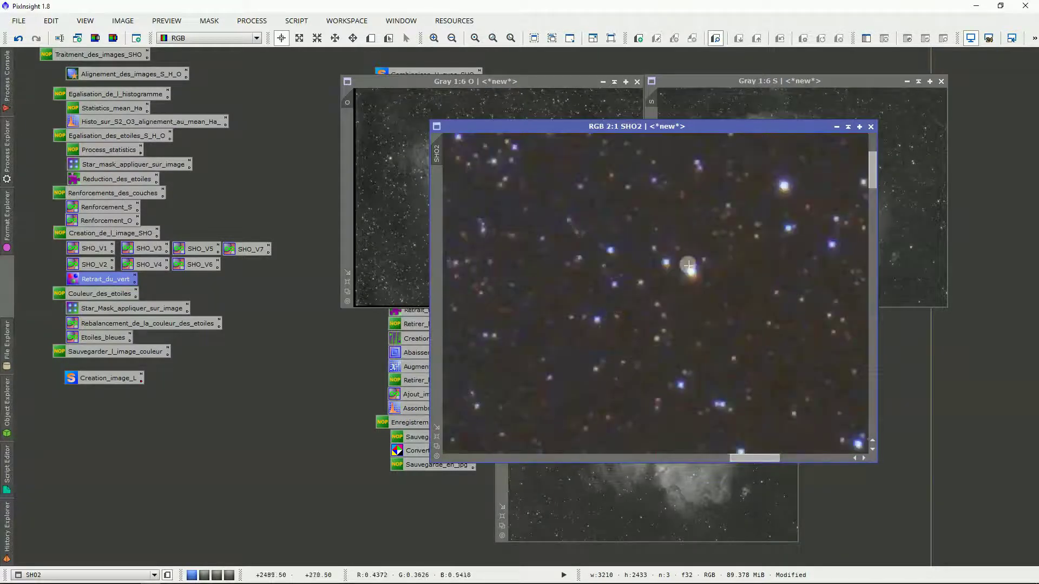
pyautogui.scroll(-1, 647, 397)
pyautogui.scroll(1, 571, 369)
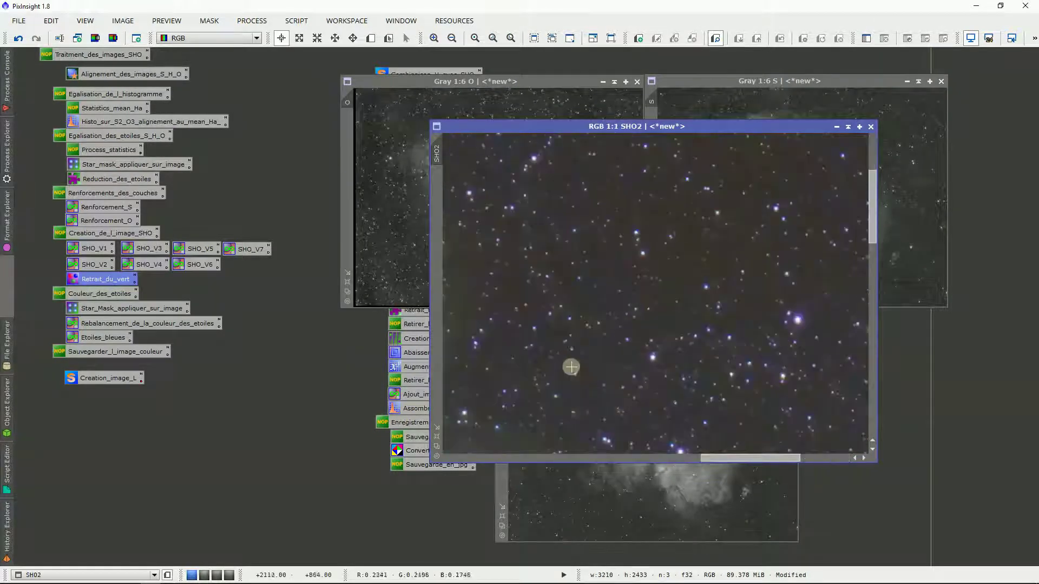
pyautogui.scroll(-3, 599, 366)
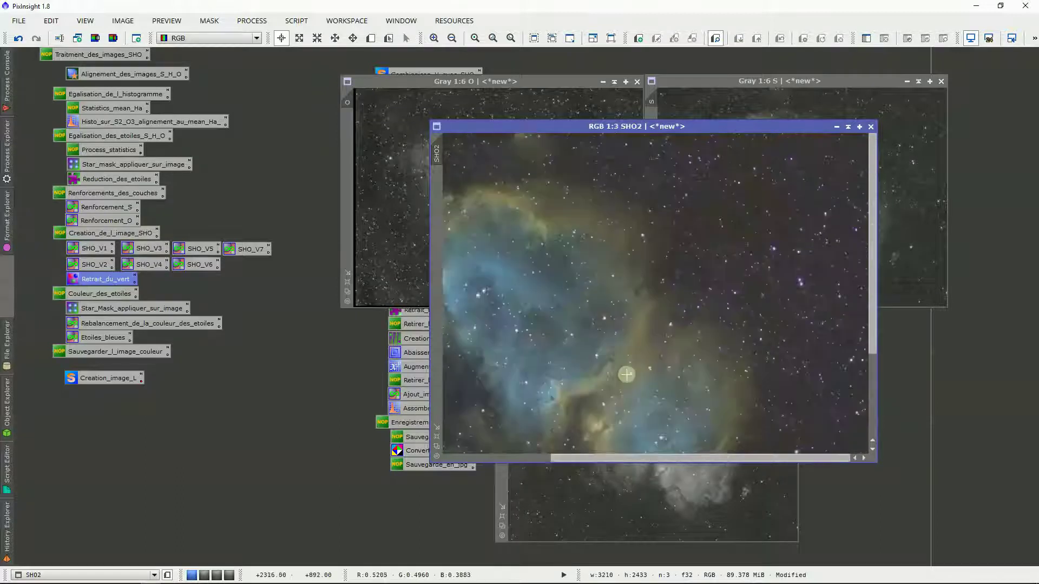
pyautogui.scroll(-1, 640, 383)
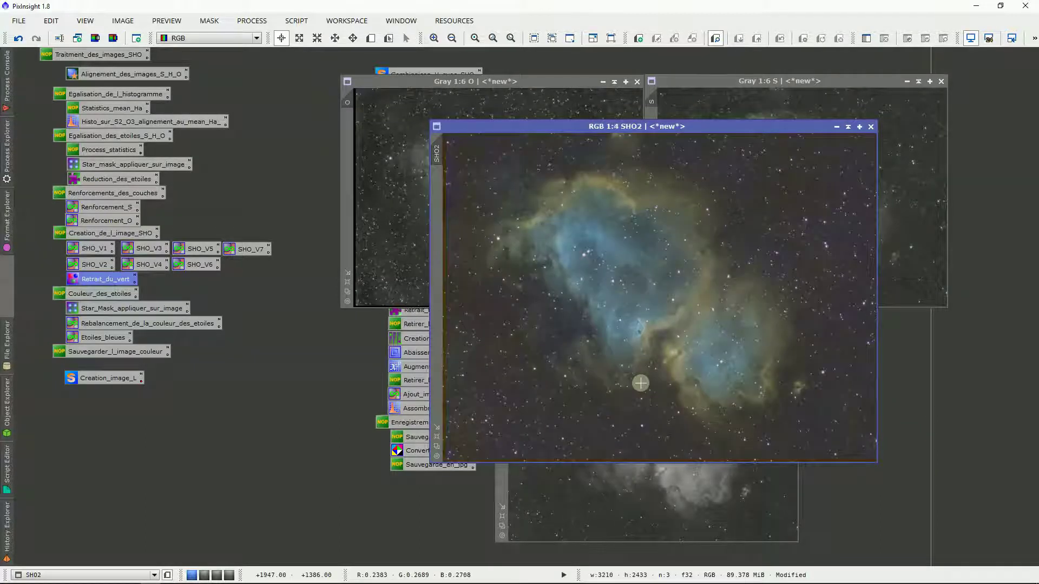
# Open the Star_Mask_appliquer_sur_image process under Couleur_des_etoiles, generate a star mask from the SHO2 image and close the process.
pyautogui.moveTo(43, 301); pyautogui.dragTo(82, 339)
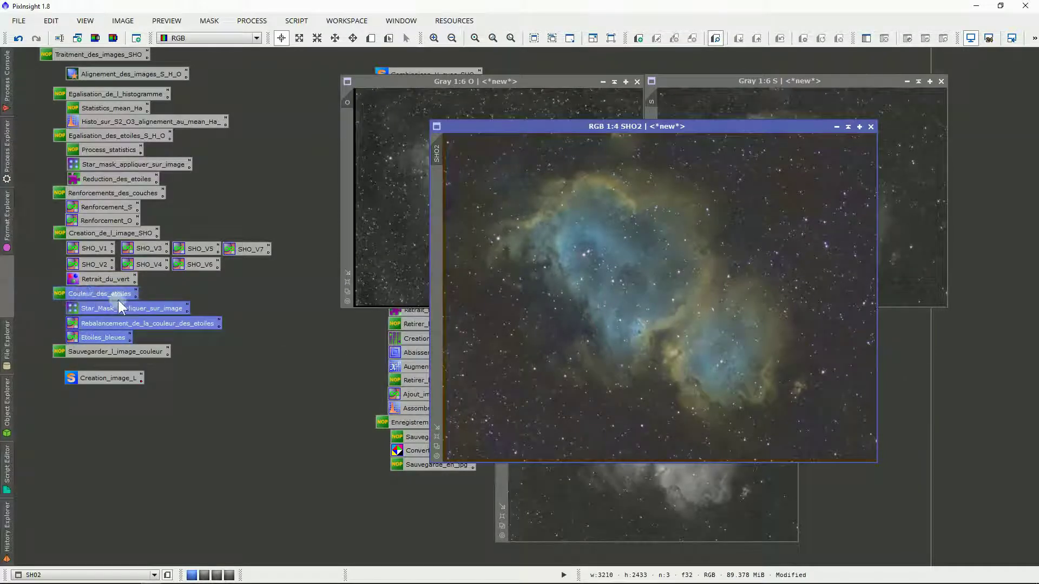
pyautogui.click(55, 305)
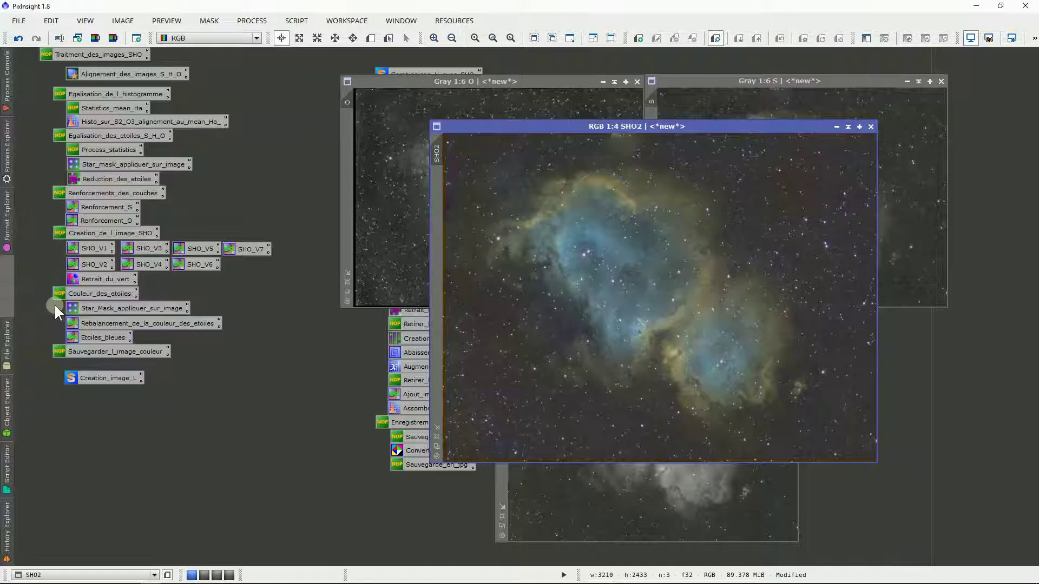
pyautogui.doubleClick(102, 311)
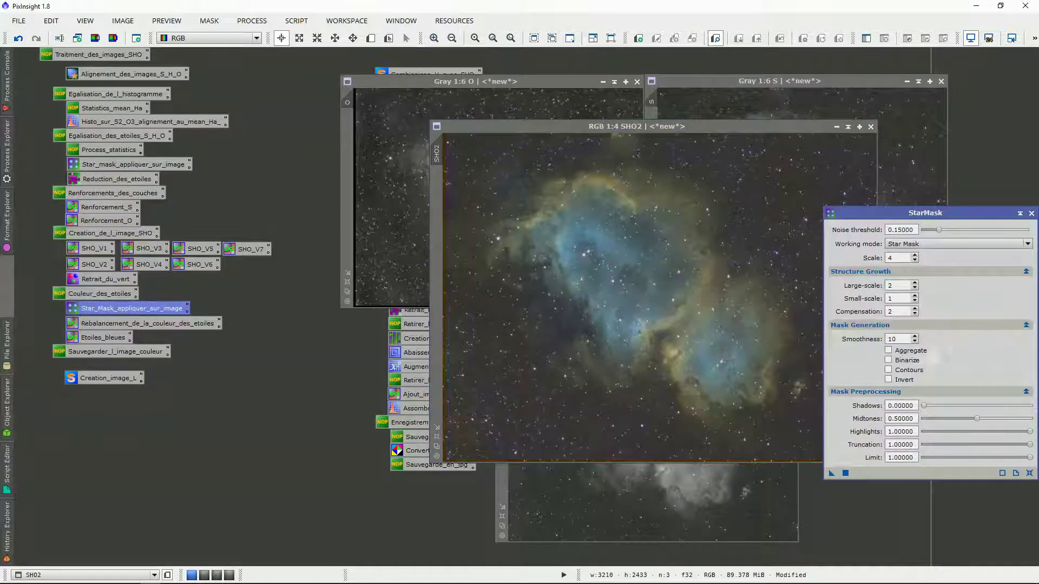
pyautogui.moveTo(912, 213); pyautogui.dragTo(877, 207)
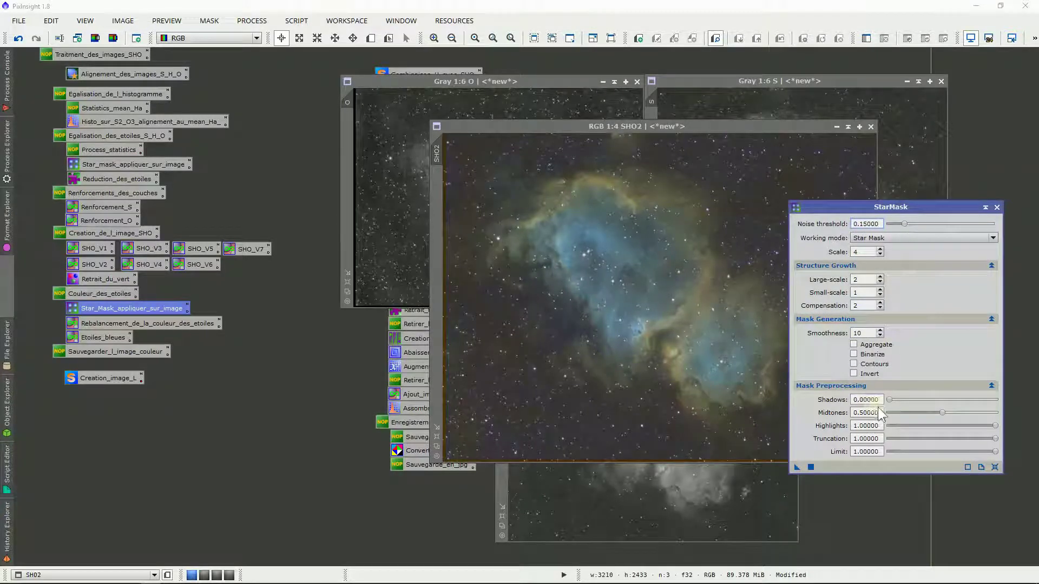
pyautogui.click(861, 413)
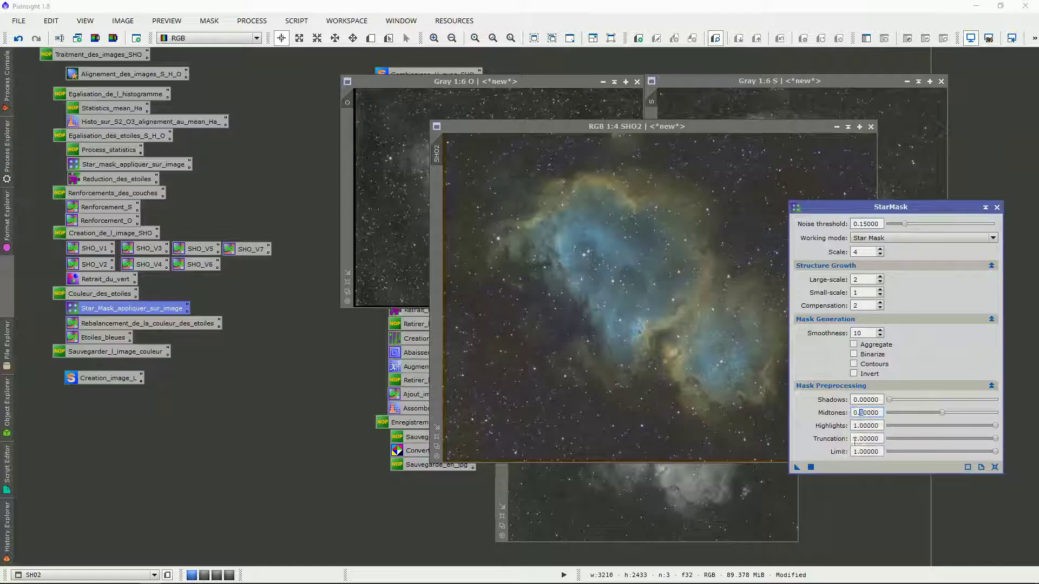
pyautogui.moveTo(797, 466); pyautogui.dragTo(672, 305)
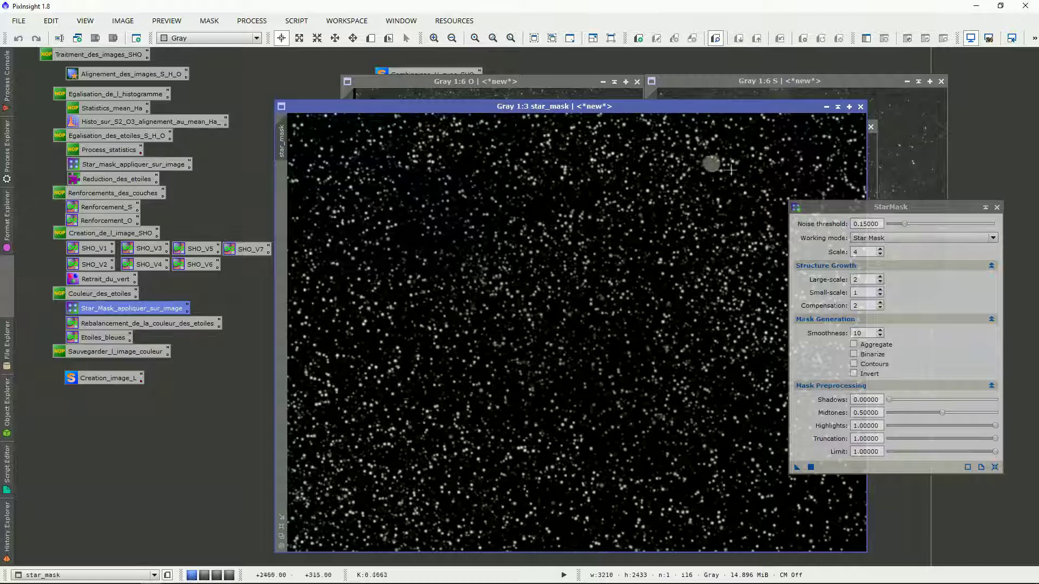
pyautogui.click(996, 207)
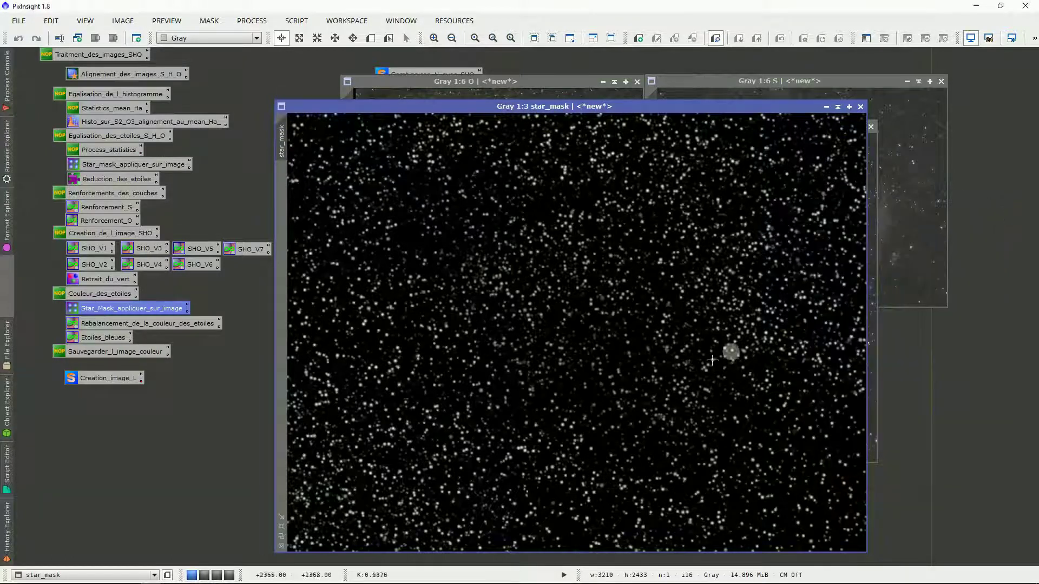
# Apply star_mask as the mask of the SHO2 image, then collapse the star_mask window and park it clear of the image.
pyautogui.click(282, 537)
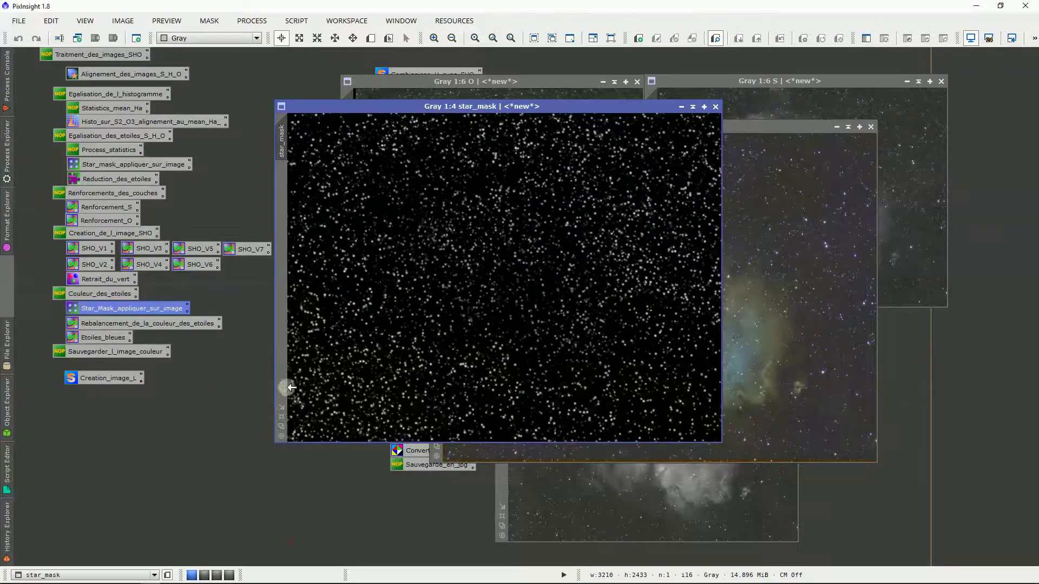
pyautogui.moveTo(281, 427); pyautogui.dragTo(483, 407)
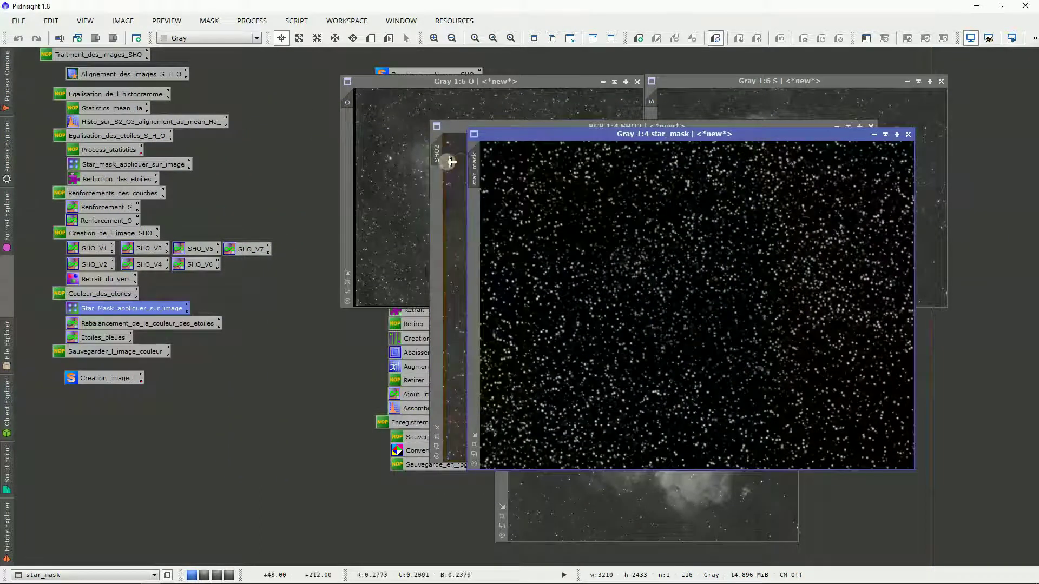
pyautogui.moveTo(479, 156); pyautogui.dragTo(436, 188)
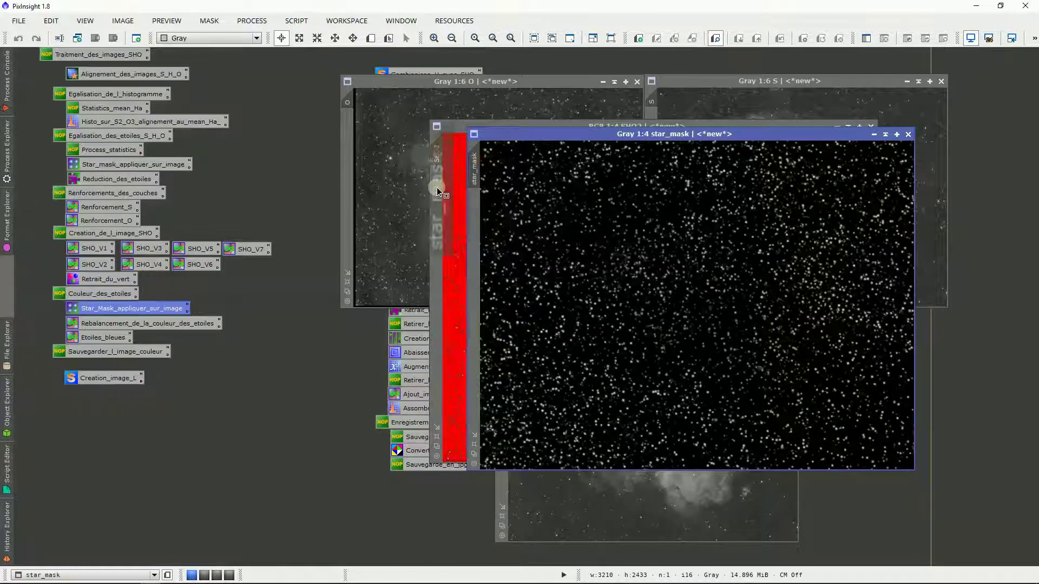
pyautogui.click(885, 136)
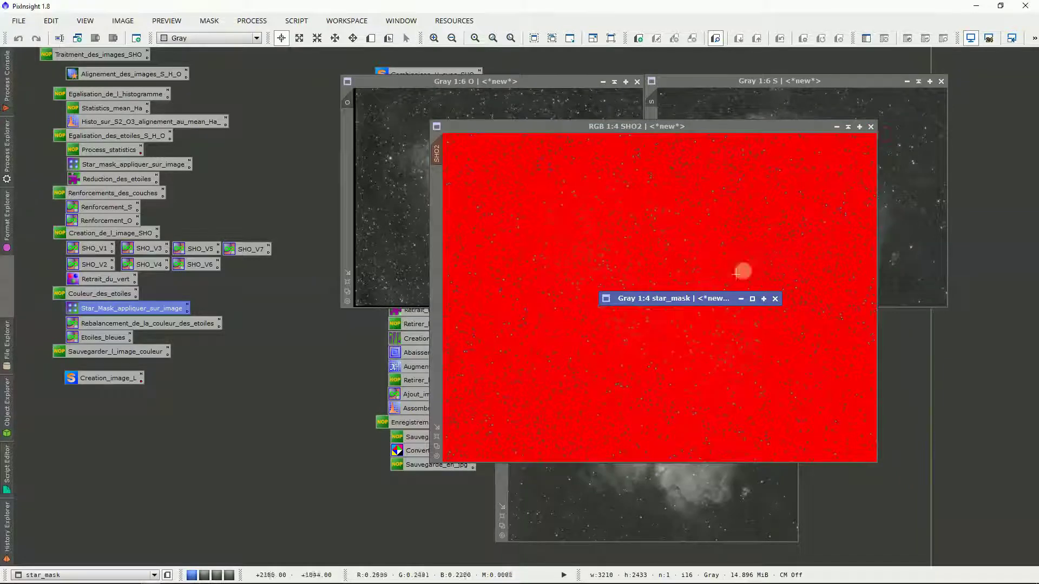
pyautogui.moveTo(700, 297); pyautogui.dragTo(323, 63)
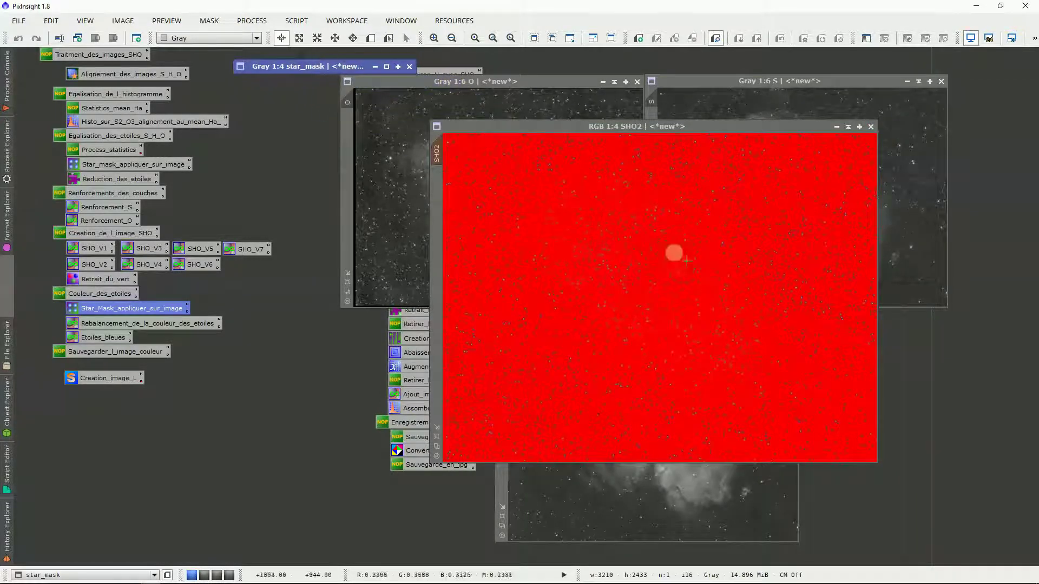
# Check the star mask's coverage on the SHO2 image up close and open that image's mask options.
pyautogui.click(728, 332)
pyautogui.scroll(3, 732, 338)
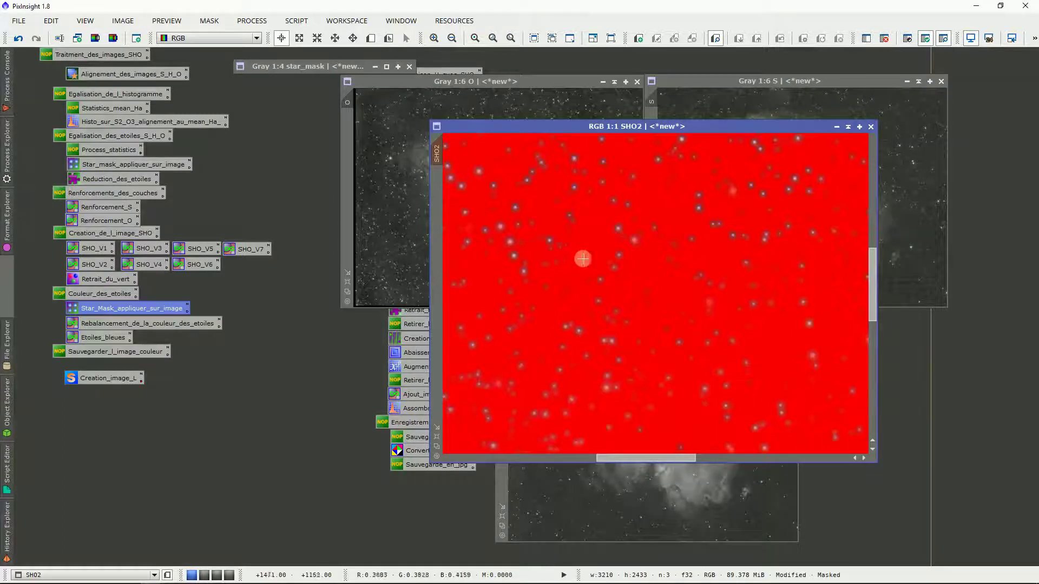
pyautogui.rightClick(591, 262)
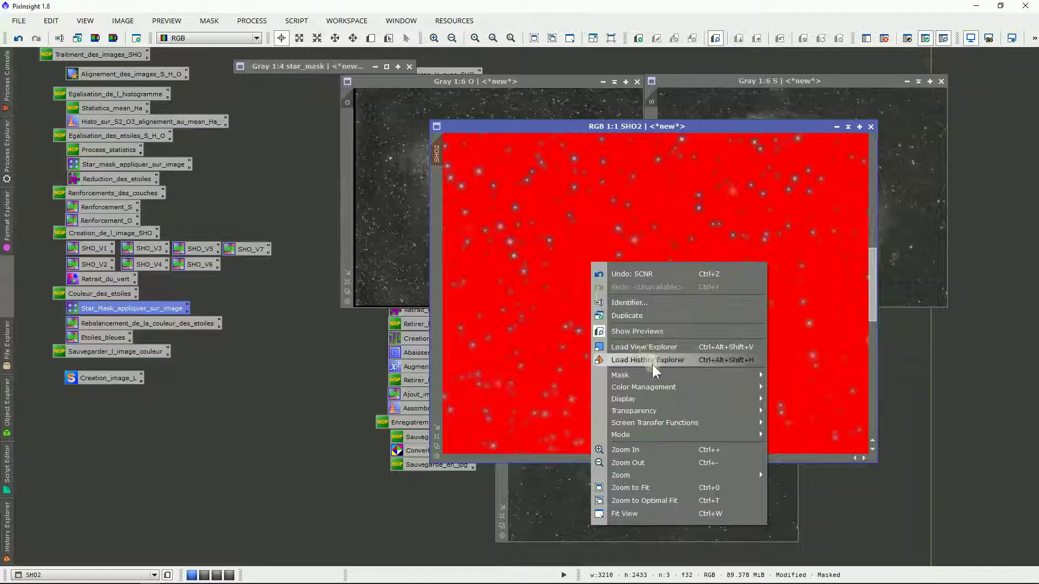
pyautogui.click(586, 216)
pyautogui.rightClick(586, 216)
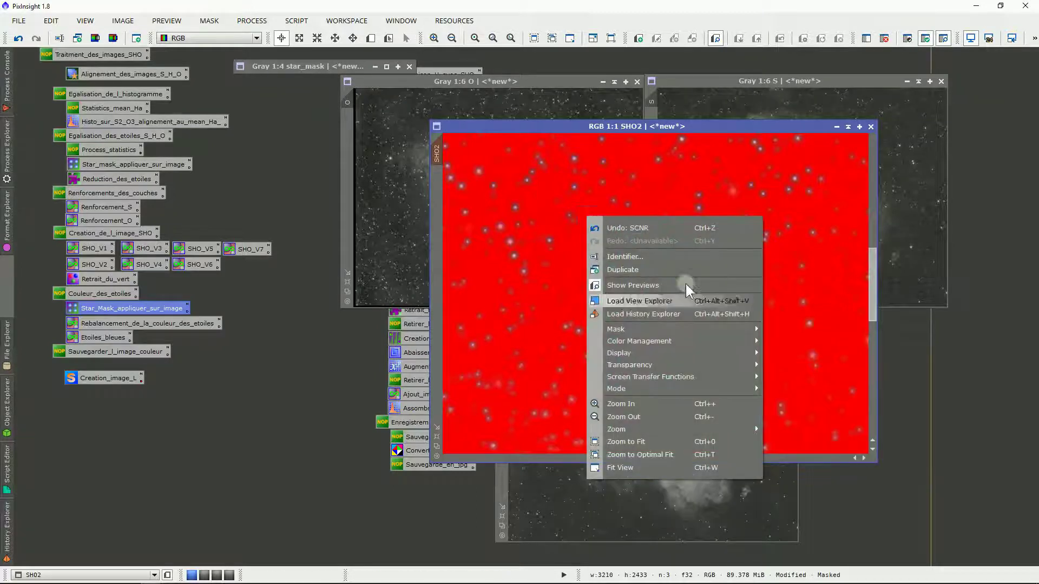
pyautogui.moveTo(752, 334)
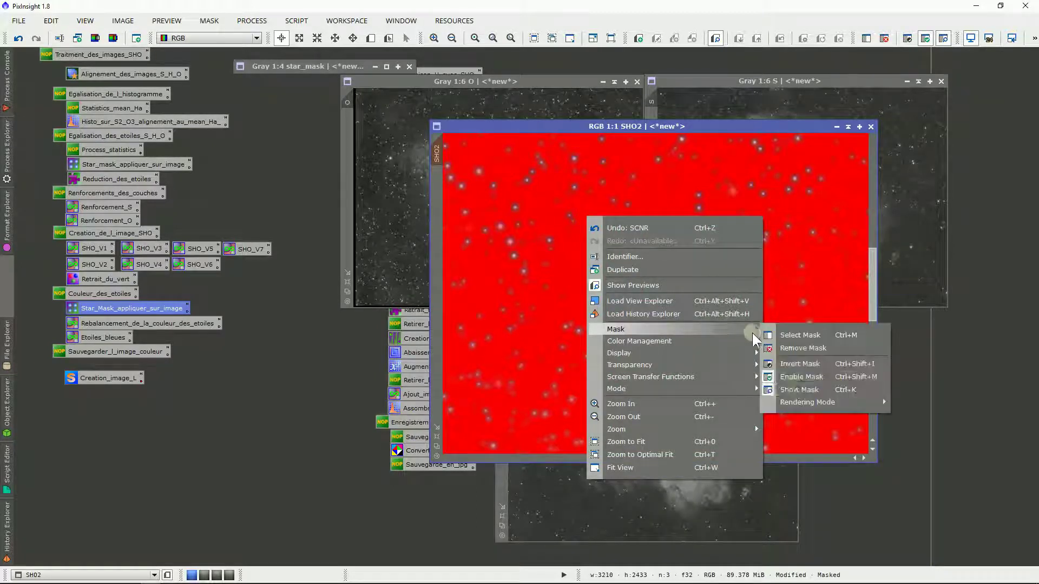
# Hide the mask overlay on the SHO2 image and open the Rebalancement_de_la_couleur_des_etoiles PixelMath process, reviewing its destination settings.
pyautogui.click(839, 391)
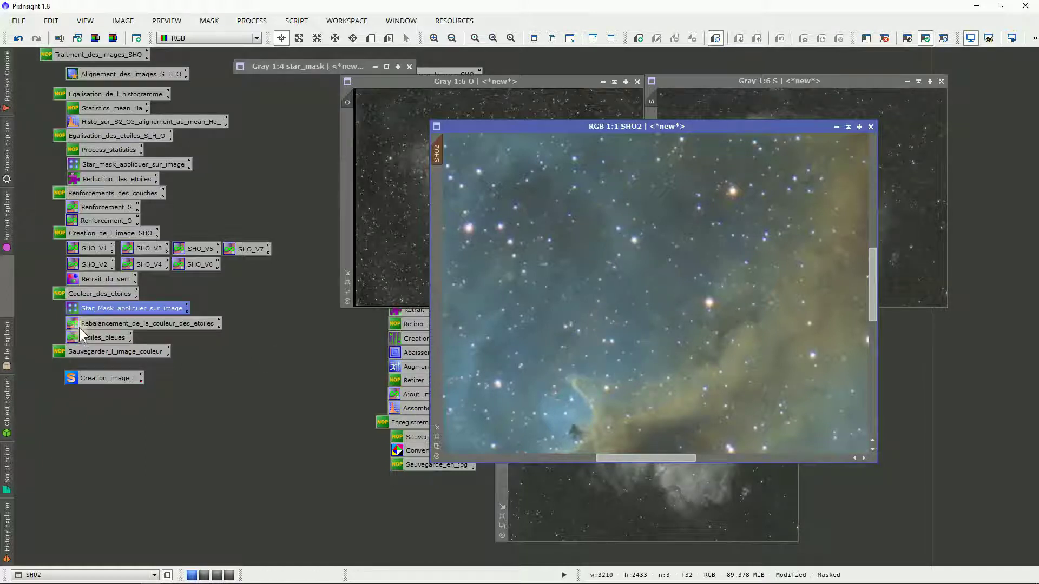
pyautogui.doubleClick(193, 325)
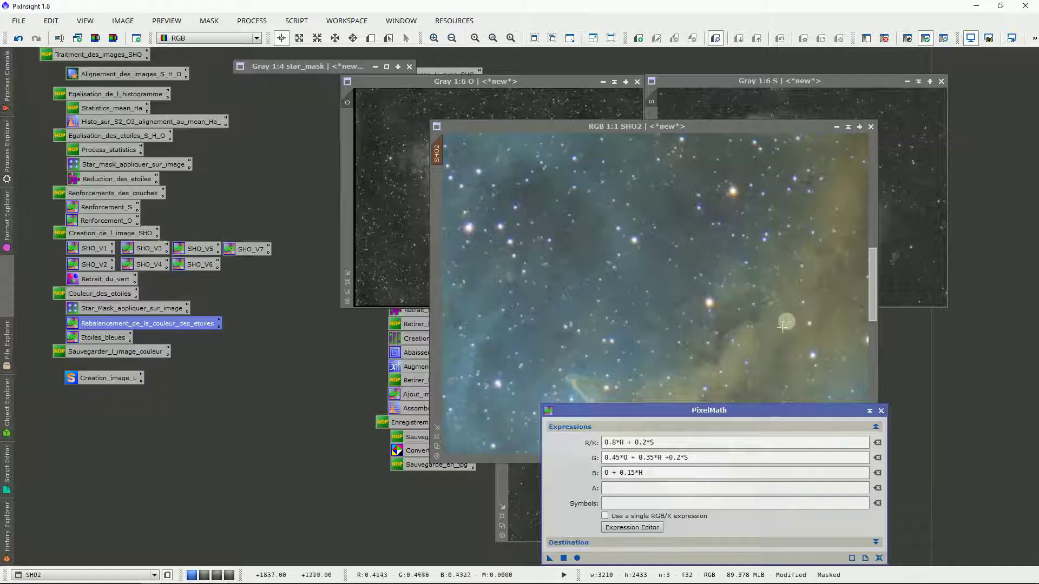
pyautogui.moveTo(731, 412); pyautogui.dragTo(735, 329)
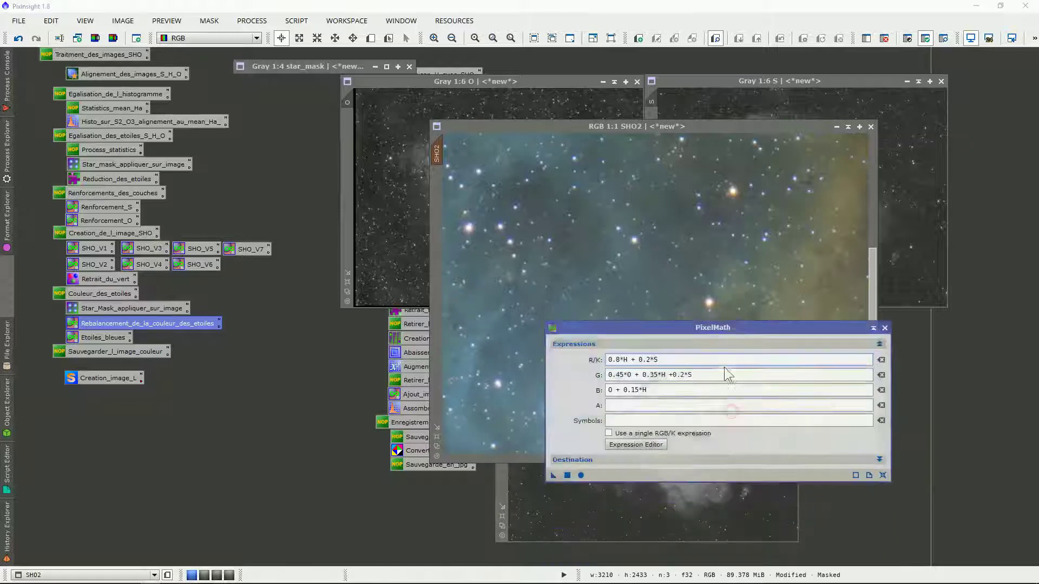
pyautogui.click(701, 460)
pyautogui.moveTo(655, 340); pyautogui.dragTo(668, 272)
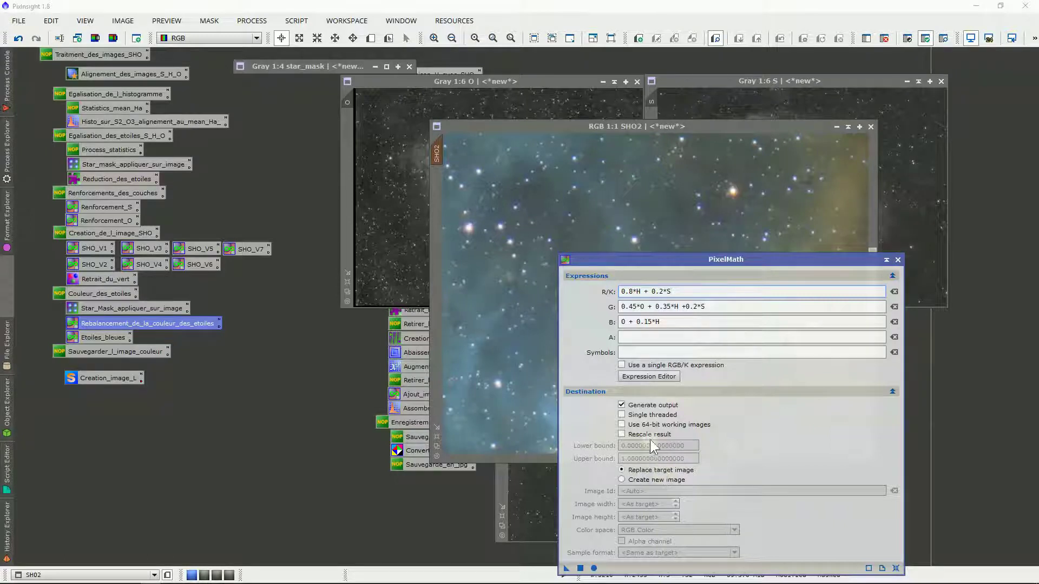
pyautogui.click(636, 394)
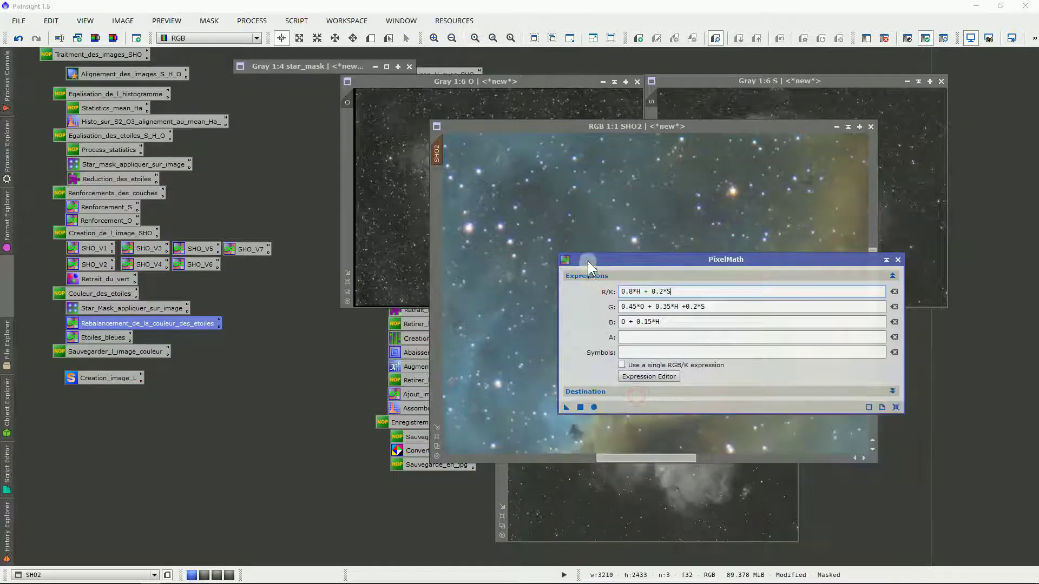
pyautogui.moveTo(588, 261); pyautogui.dragTo(591, 394)
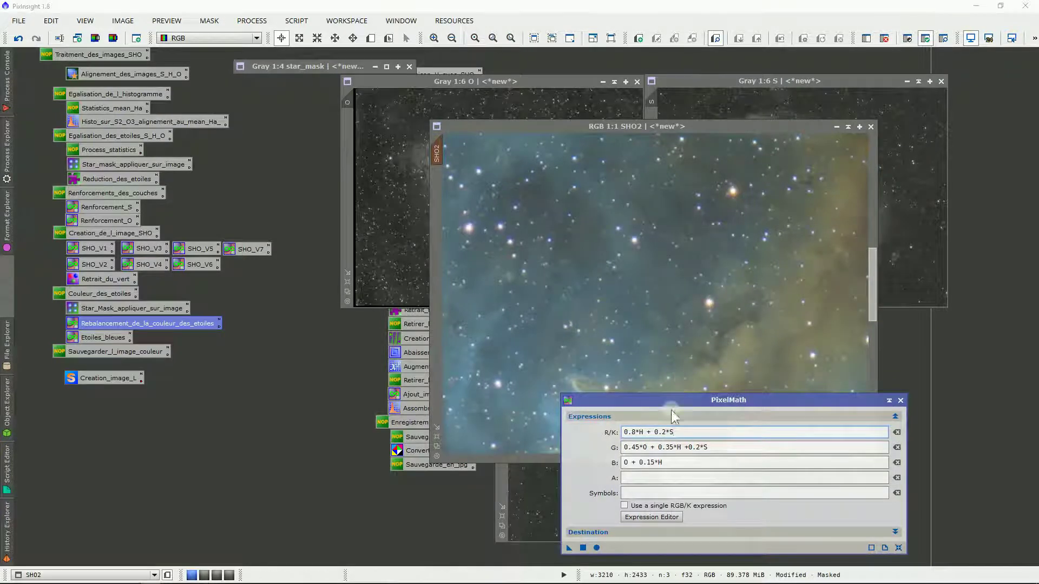
# Apply the PixelMath expressions 0.8*H + 0.2*S, 0.45*O + 0.35*H +0.2*S and O + 0.15*H to SHO2, comparing before and after.
pyautogui.moveTo(569, 547); pyautogui.dragTo(582, 327)
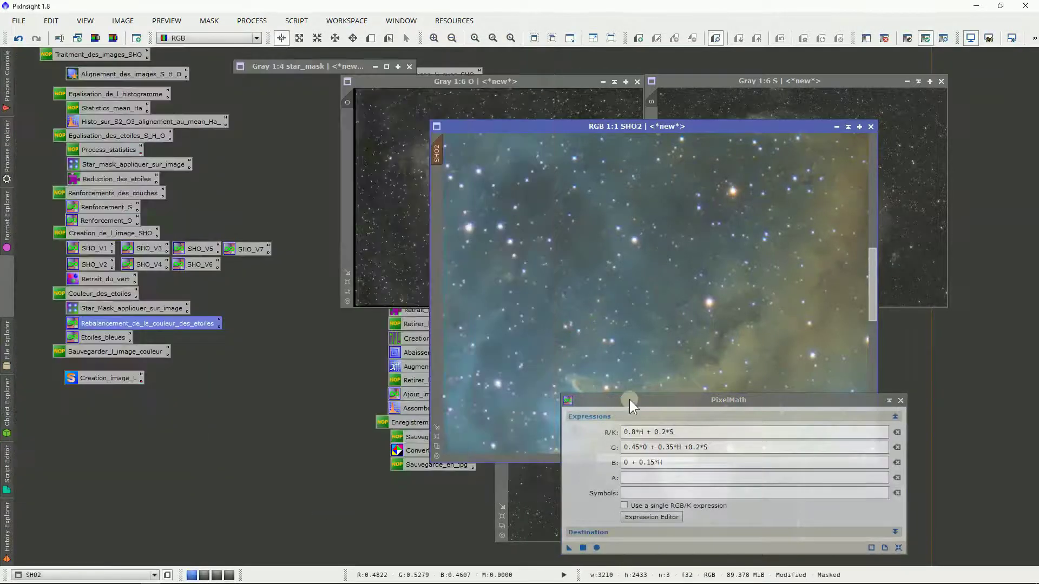
pyautogui.moveTo(629, 399); pyautogui.dragTo(577, 494)
pyautogui.click(636, 410)
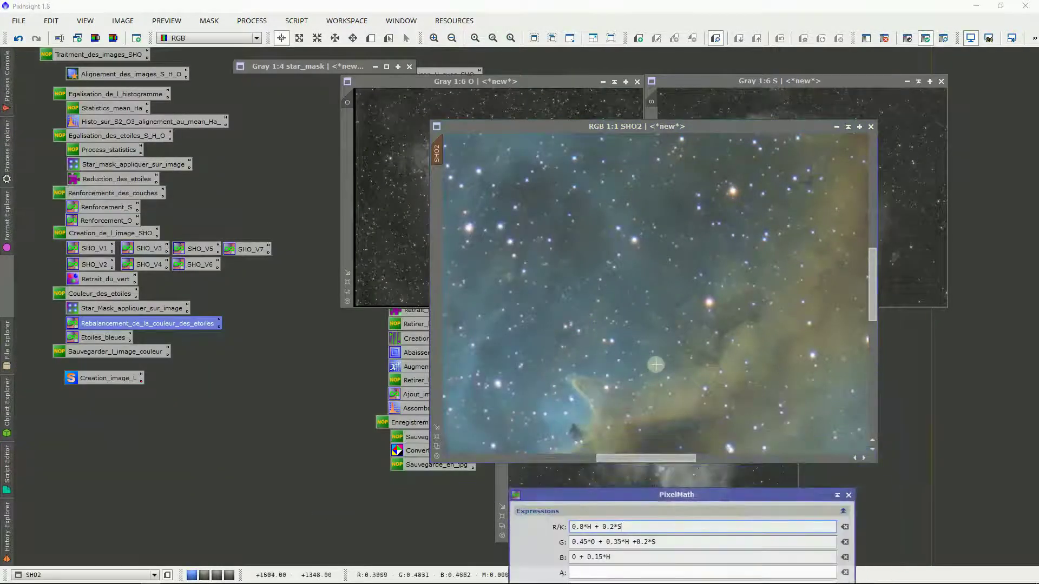
pyautogui.hotkey('ctrl', 'z')
pyautogui.hotkey('ctrl', 'y')
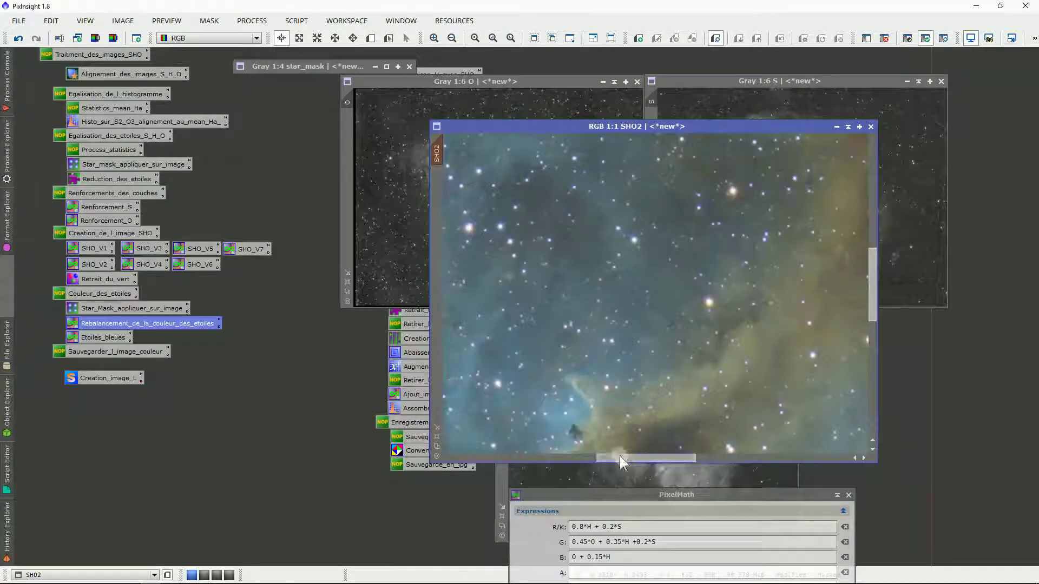
# Inspect the stars in the dark area beside the nebula and undo the PixelMath star rebalancing on SHO2.
pyautogui.moveTo(604, 458); pyautogui.dragTo(749, 446)
pyautogui.scroll(1, 737, 407)
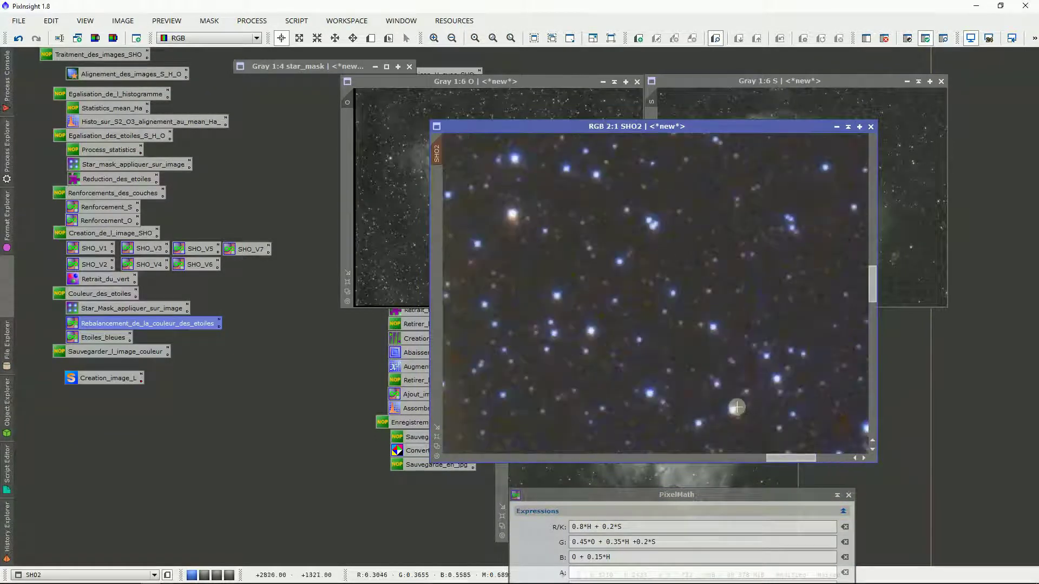
pyautogui.scroll(-1, 737, 407)
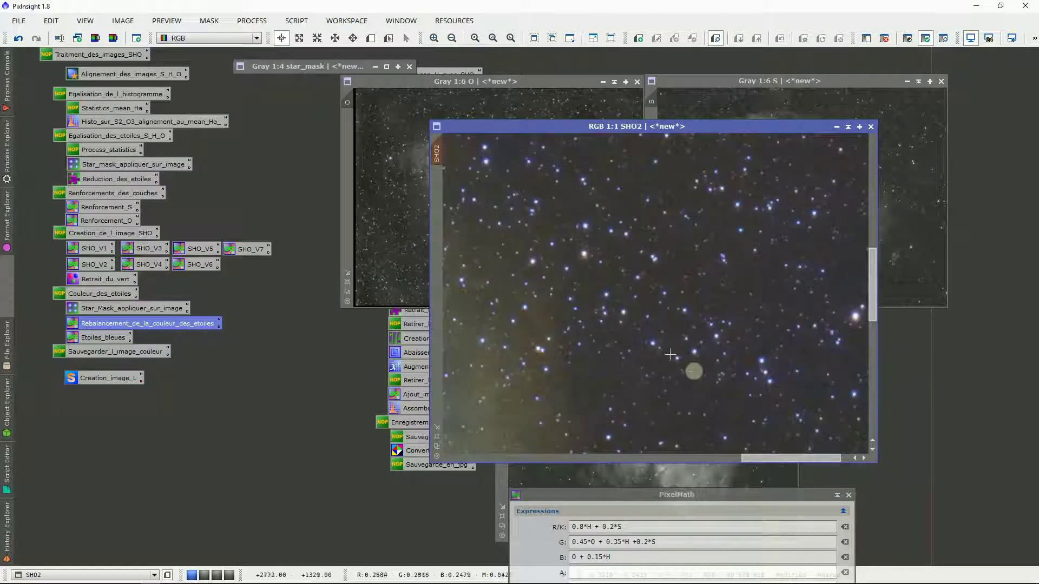
pyautogui.click(18, 37)
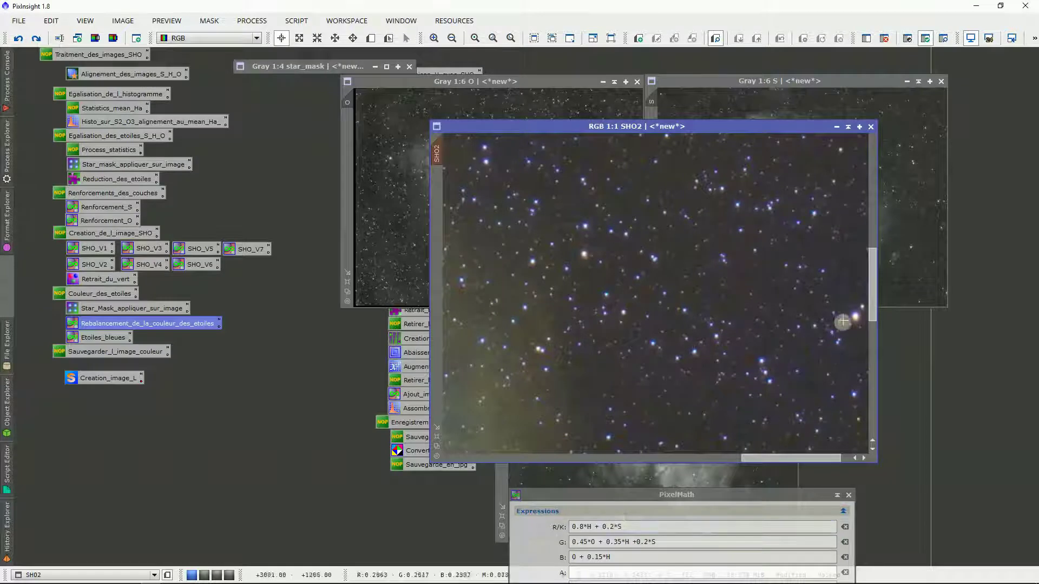
# Examine the star colours across the SHO2 image, close up and over the whole nebula.
pyautogui.scroll(2, 805, 346)
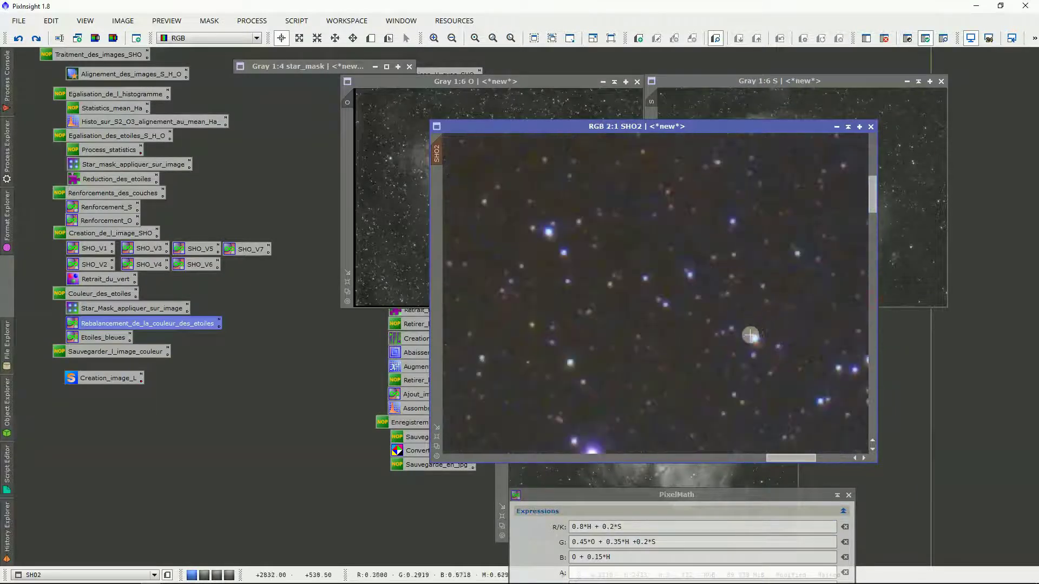
pyautogui.scroll(-3, 642, 355)
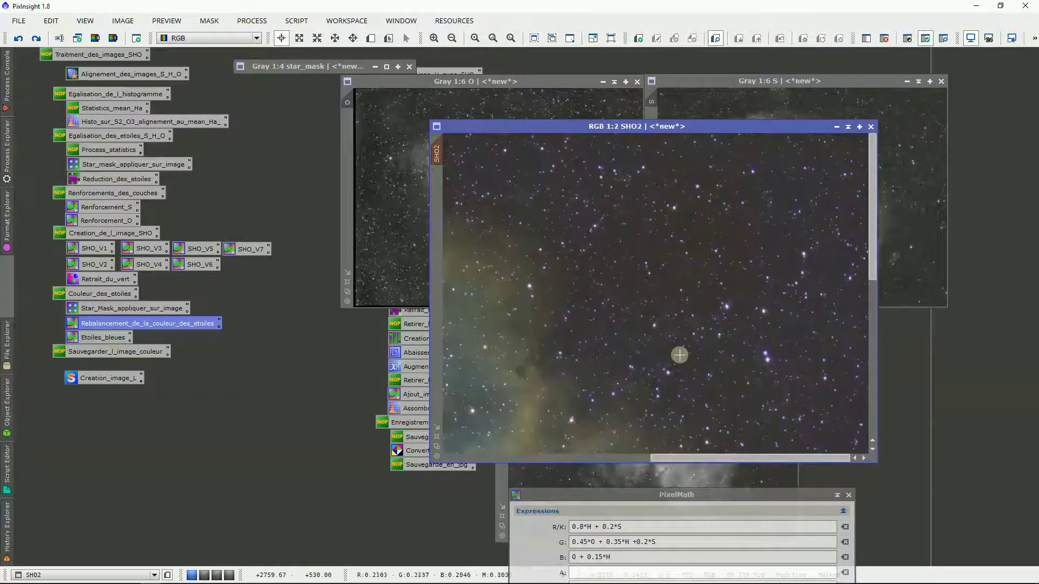
pyautogui.scroll(-2, 642, 381)
pyautogui.scroll(4, 628, 381)
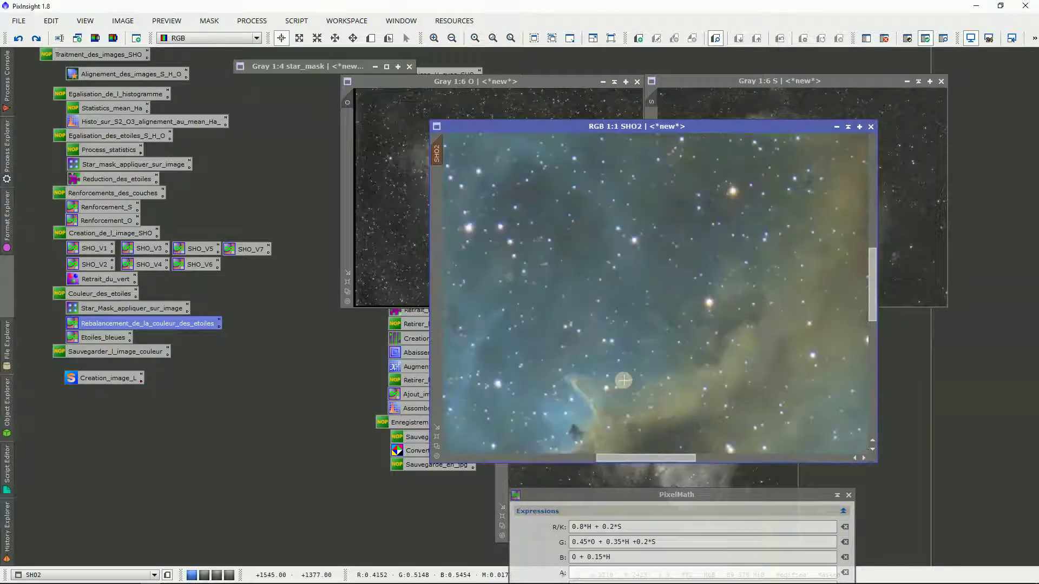
pyautogui.scroll(-1, 623, 383)
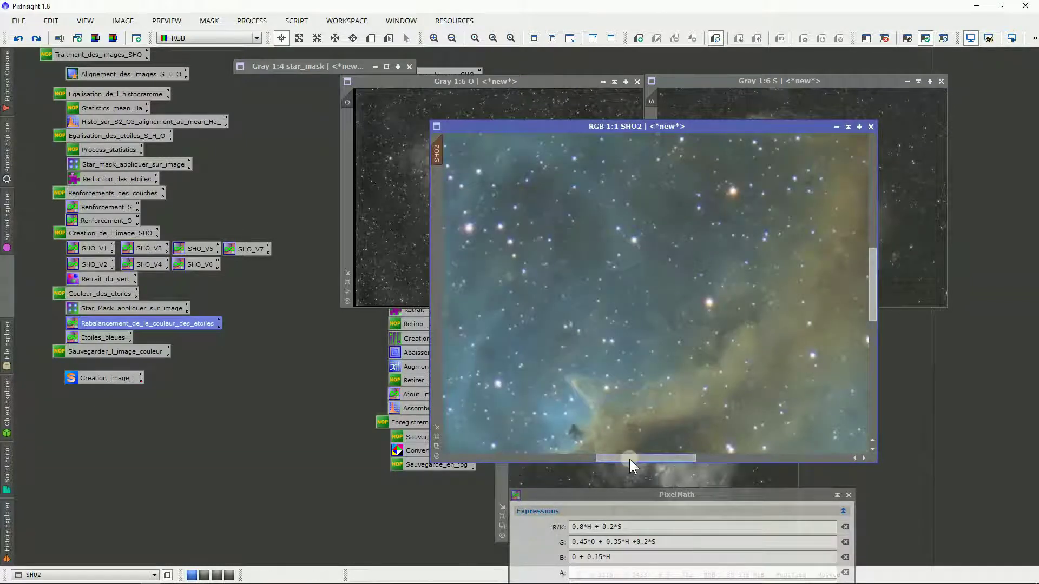
pyautogui.moveTo(629, 459); pyautogui.dragTo(447, 455)
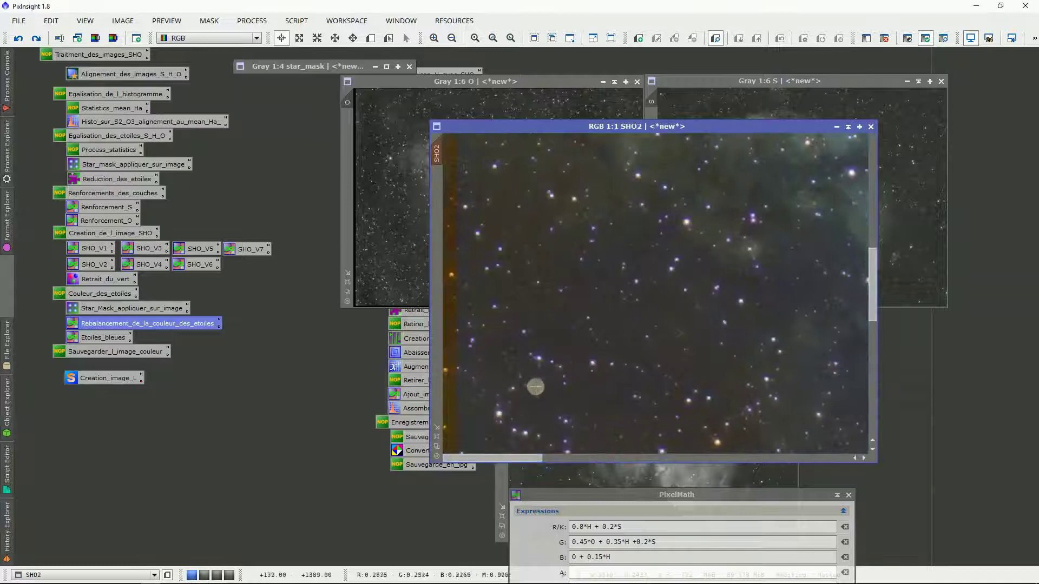
pyautogui.scroll(2, 534, 388)
pyautogui.scroll(-5, 534, 388)
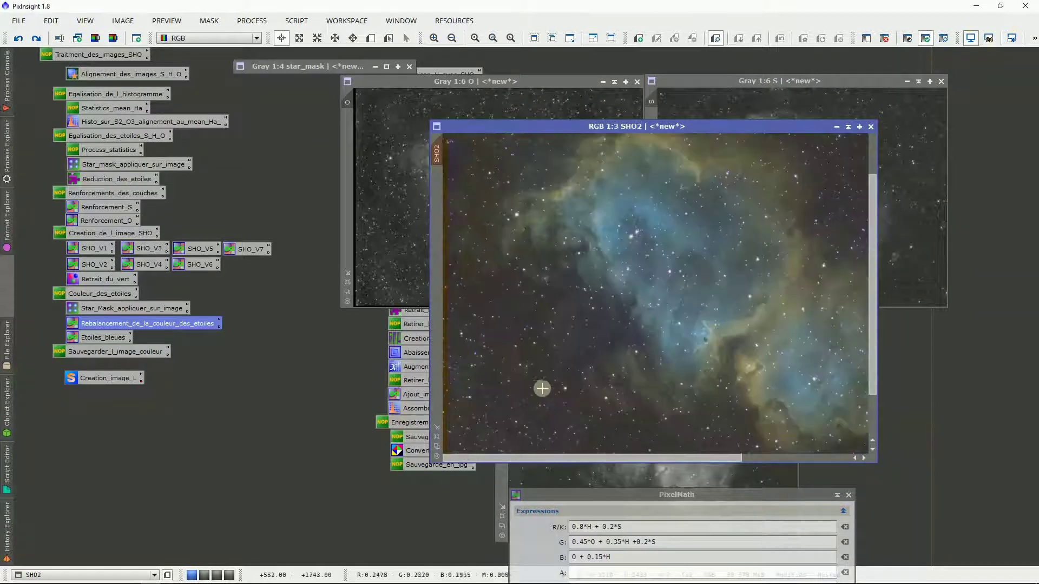
# Change the PixelMath blue channel expression to O*0.85 + 0.15*H.
pyautogui.moveTo(603, 498); pyautogui.dragTo(542, 336)
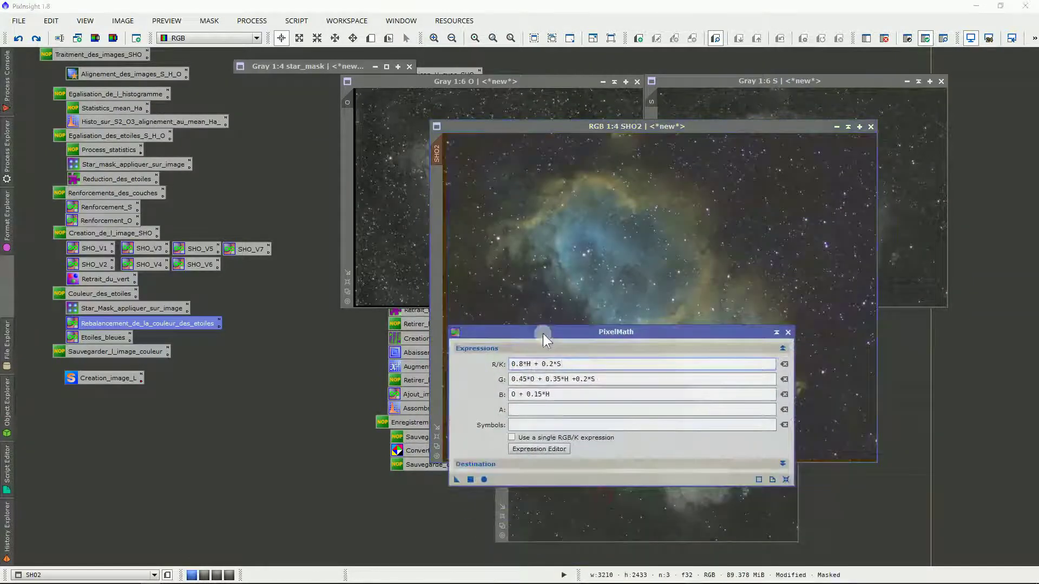
pyautogui.doubleClick(537, 394)
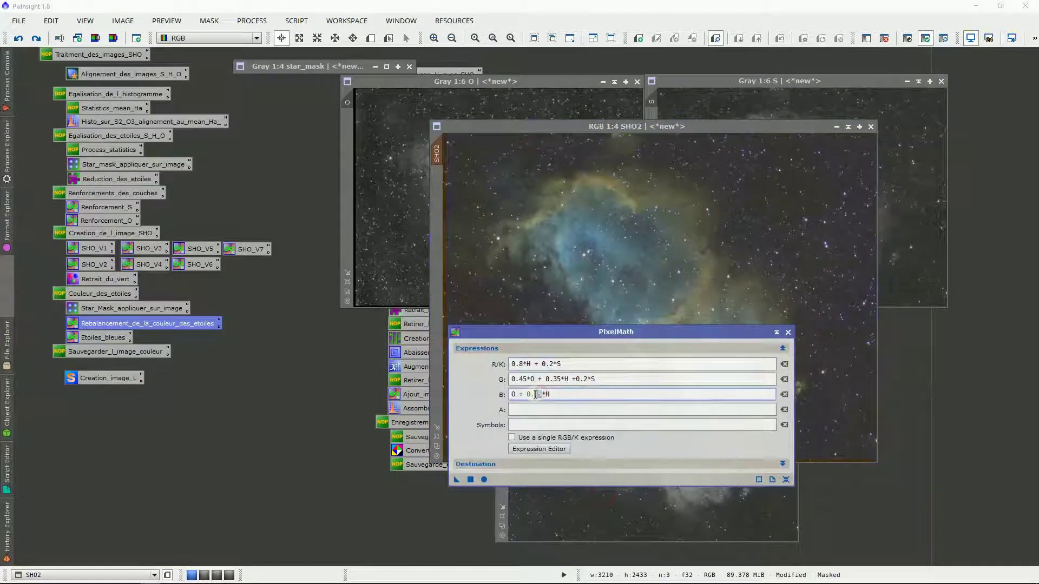
pyautogui.click(515, 394)
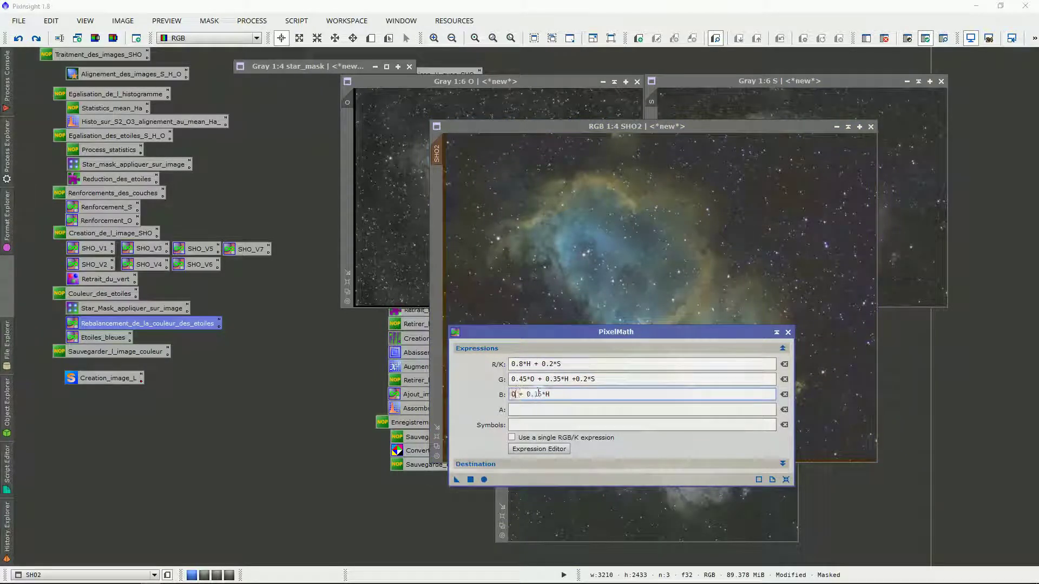
pyautogui.moveTo(537, 394); pyautogui.dragTo(514, 393)
pyautogui.click(514, 394)
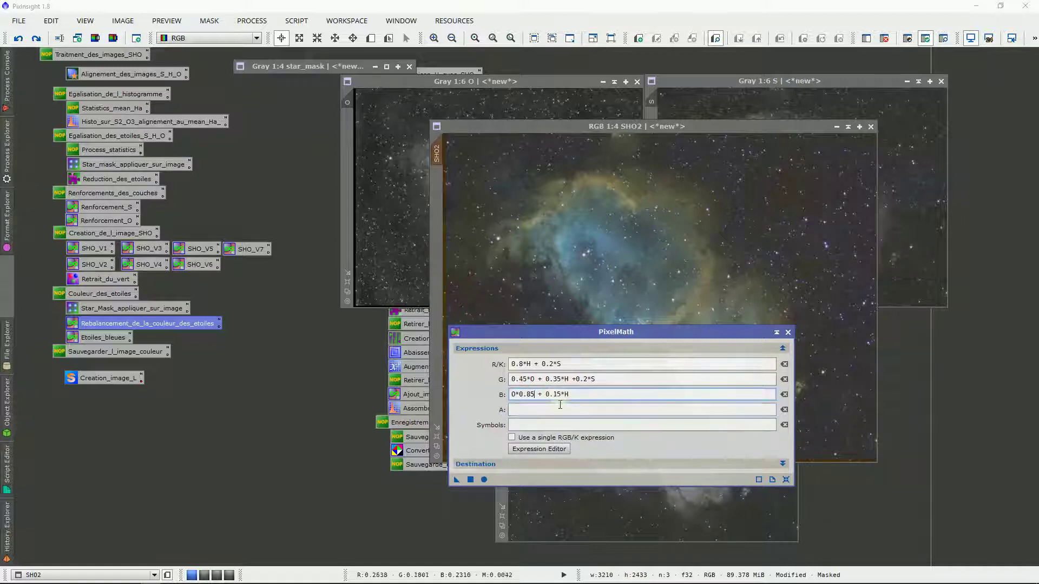
pyautogui.moveTo(569, 392); pyautogui.dragTo(504, 387)
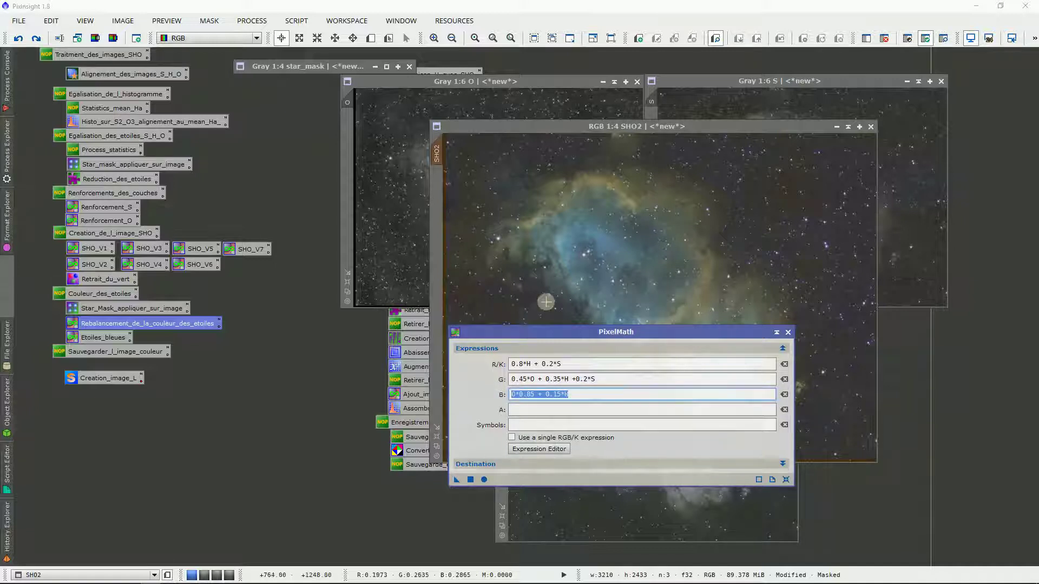
# Apply the revised star rebalancing expressions to SHO2, undoing and redoing the result to compare the star colours.
pyautogui.scroll(4, 545, 302)
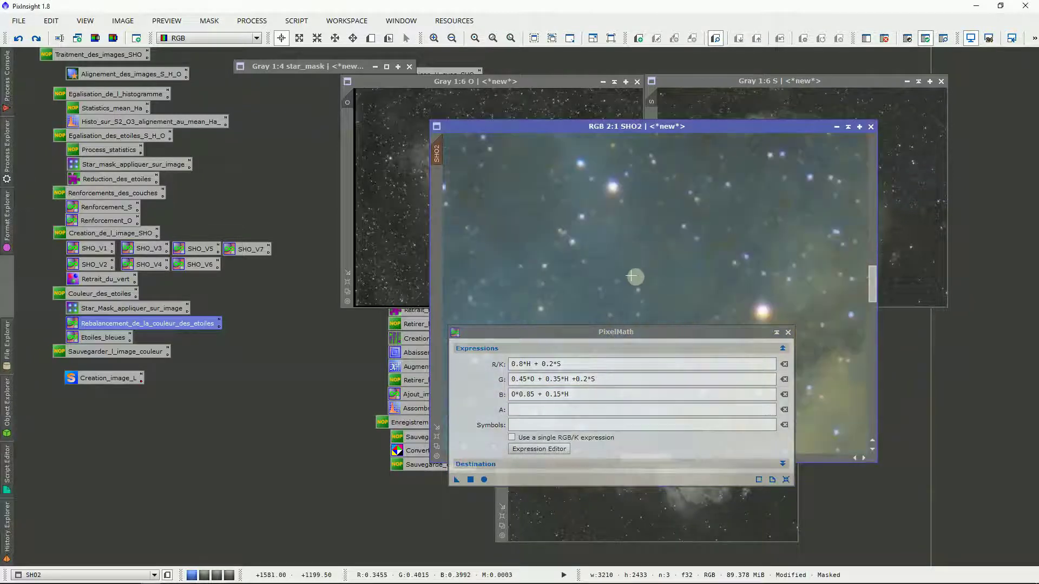
pyautogui.click(469, 479)
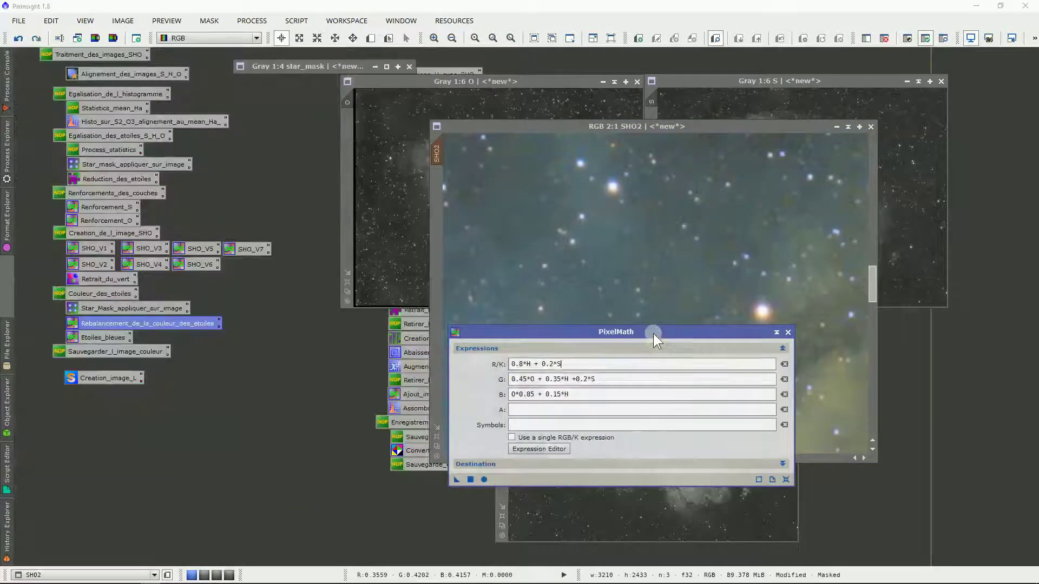
pyautogui.moveTo(654, 333); pyautogui.dragTo(754, 443)
pyautogui.scroll(-1, 636, 420)
pyautogui.scroll(1, 790, 425)
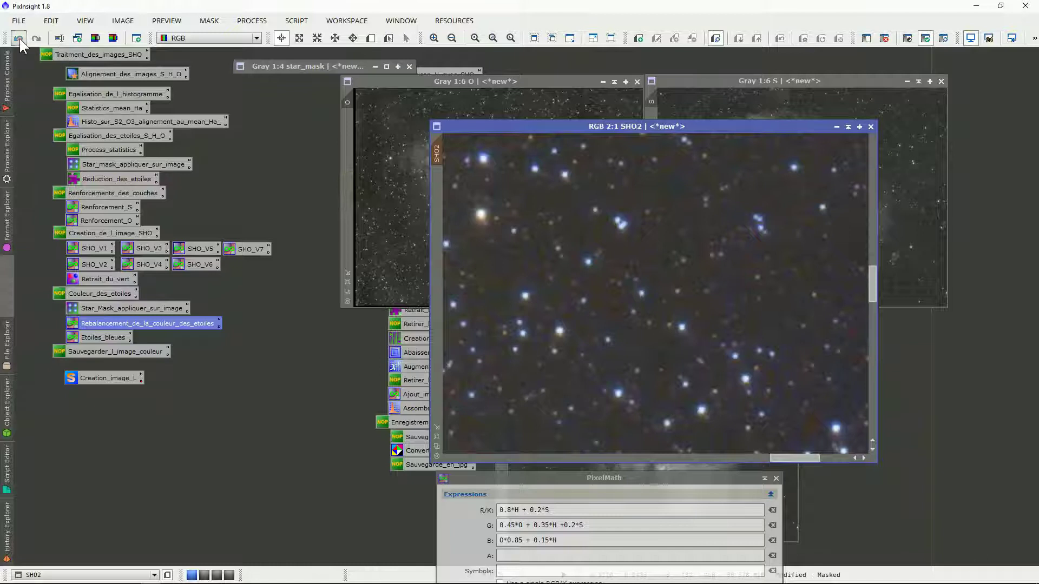
pyautogui.click(36, 39)
# Examine the rebalanced stars across SHO2 and review the R/K, G and B expressions in PixelMath.
pyautogui.scroll(-1, 741, 385)
pyautogui.scroll(1, 806, 330)
pyautogui.moveTo(872, 276); pyautogui.dragTo(865, 236)
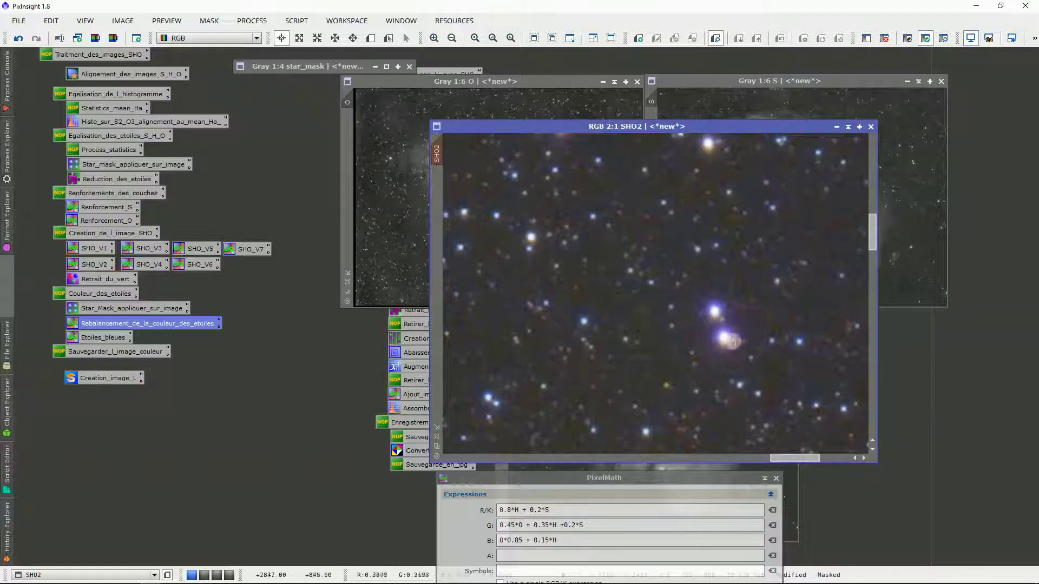
pyautogui.scroll(-1, 769, 371)
pyautogui.scroll(-3, 768, 370)
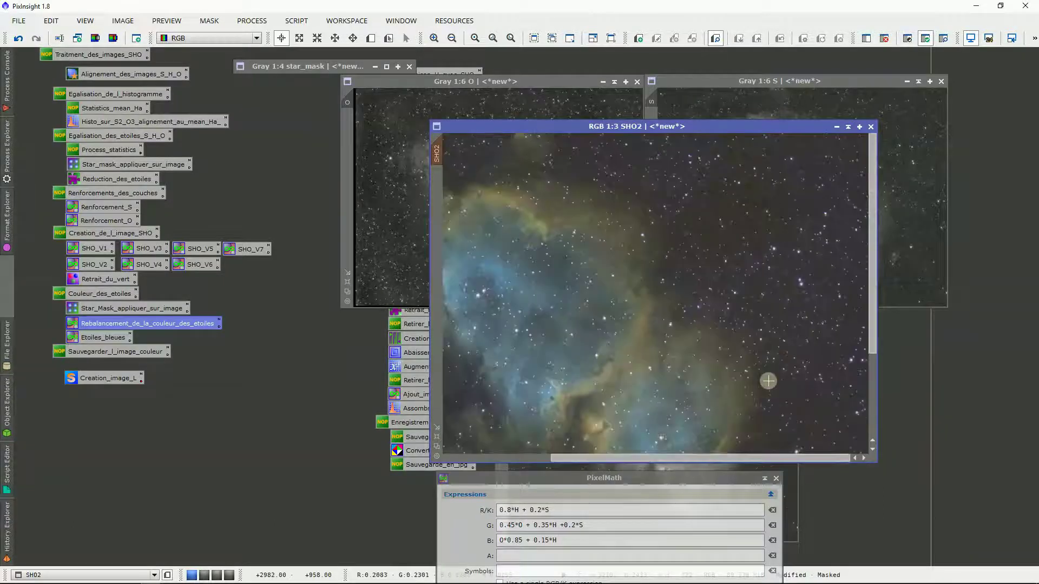
pyautogui.moveTo(686, 474); pyautogui.dragTo(684, 426)
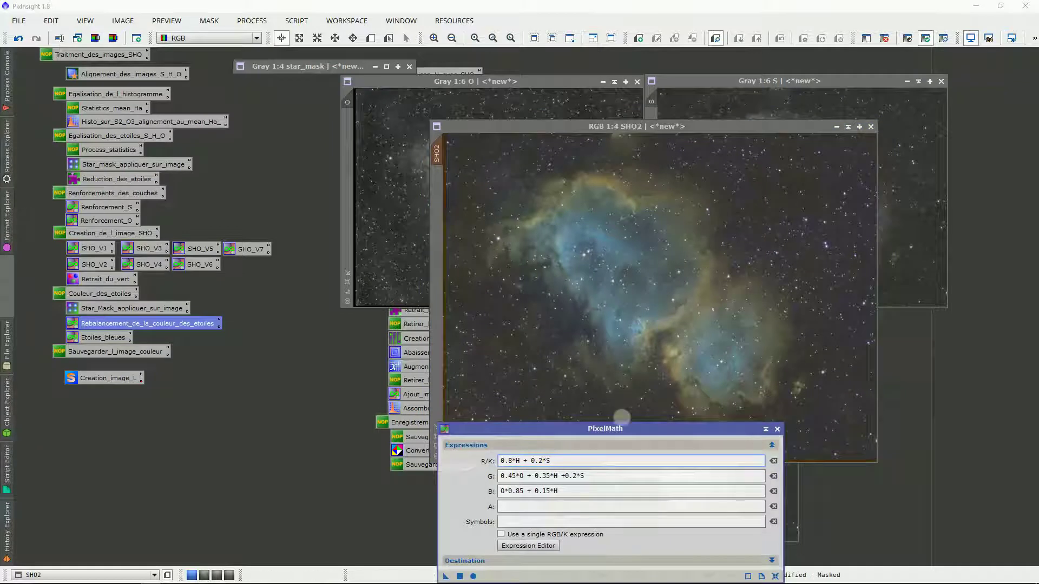
pyautogui.moveTo(552, 461); pyautogui.dragTo(466, 459)
pyautogui.moveTo(595, 476); pyautogui.dragTo(479, 477)
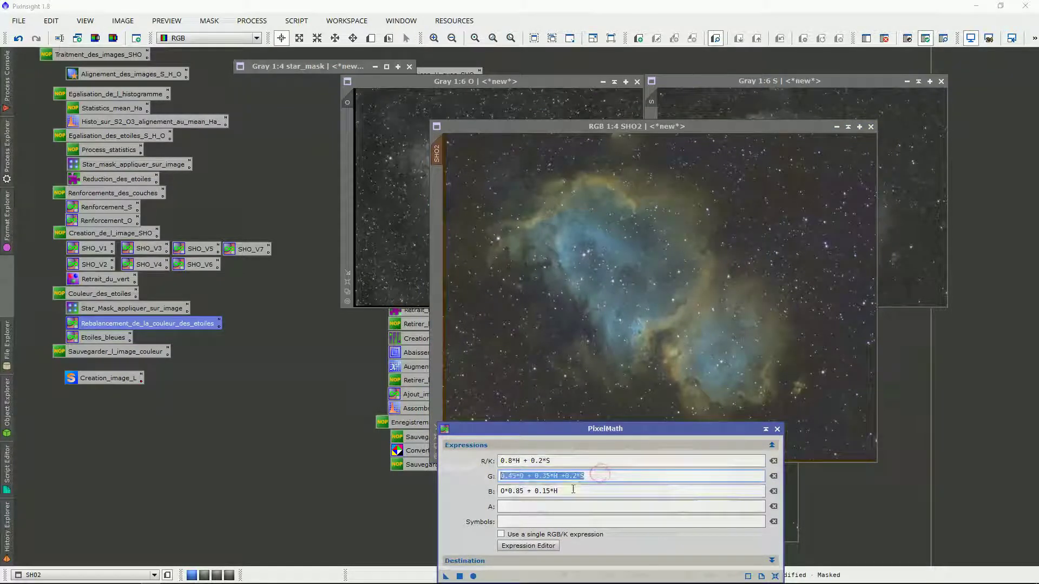
pyautogui.moveTo(592, 491); pyautogui.dragTo(487, 493)
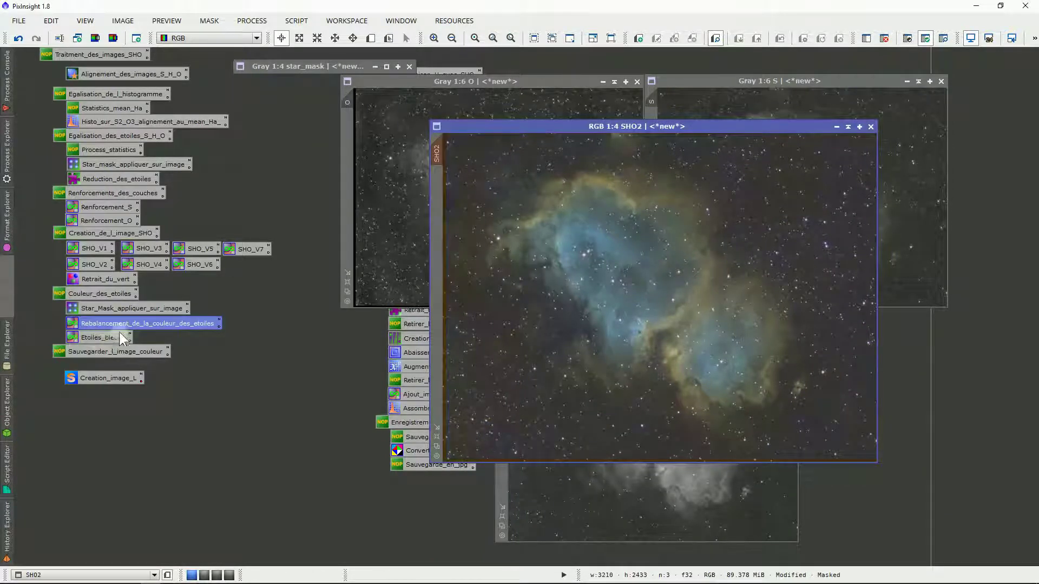
# Close the star_mask image, accepting that its mask reference on SHO2 is broken.
pyautogui.click(409, 67)
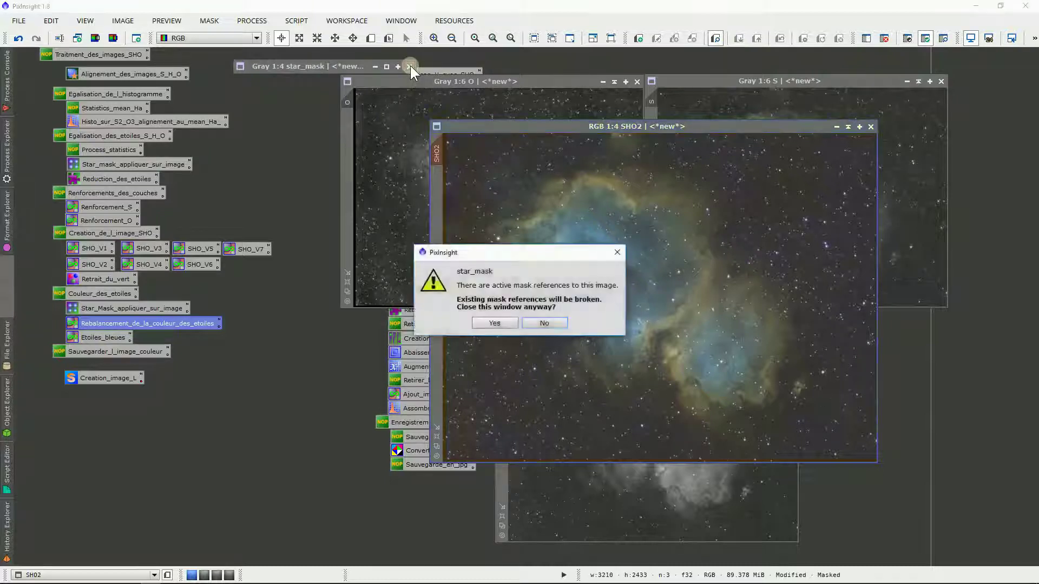
pyautogui.click(495, 323)
pyautogui.moveTo(444, 290); pyautogui.dragTo(417, 293)
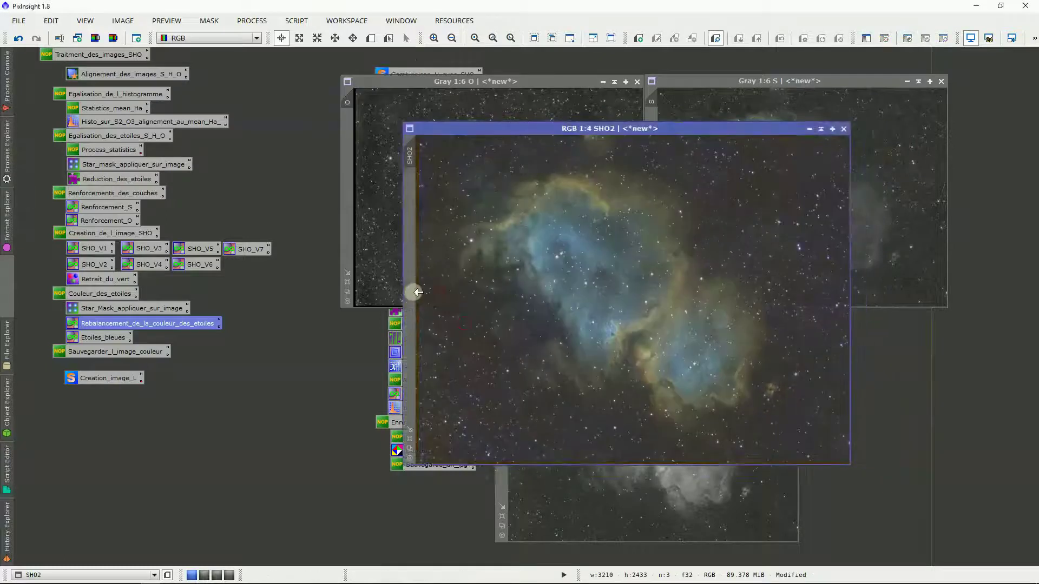
# Open the Etoiles_bleues PixelMath process and review its R/K, G and B channel expressions.
pyautogui.doubleClick(102, 337)
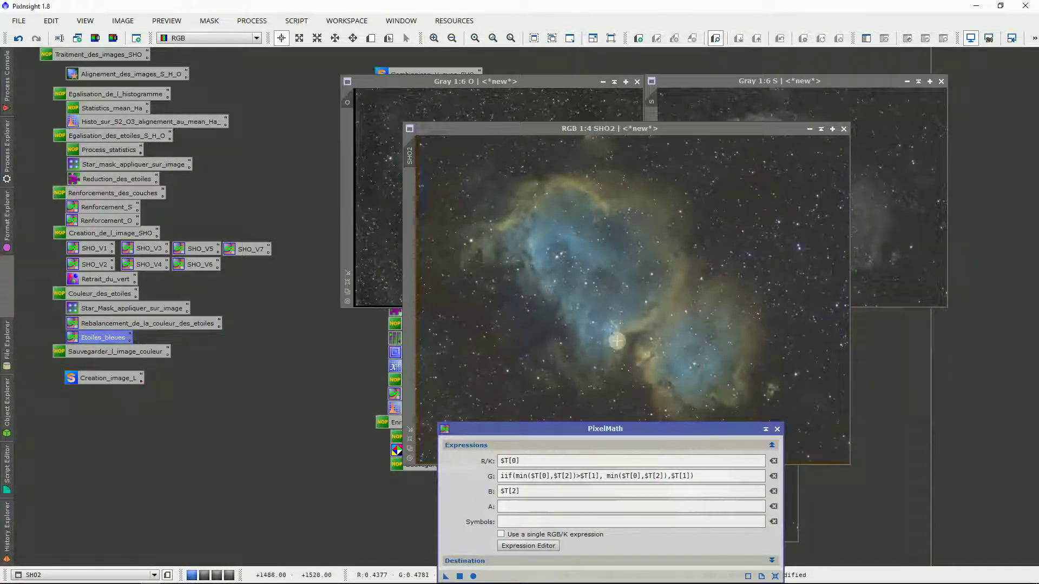
pyautogui.moveTo(558, 428); pyautogui.dragTo(555, 437)
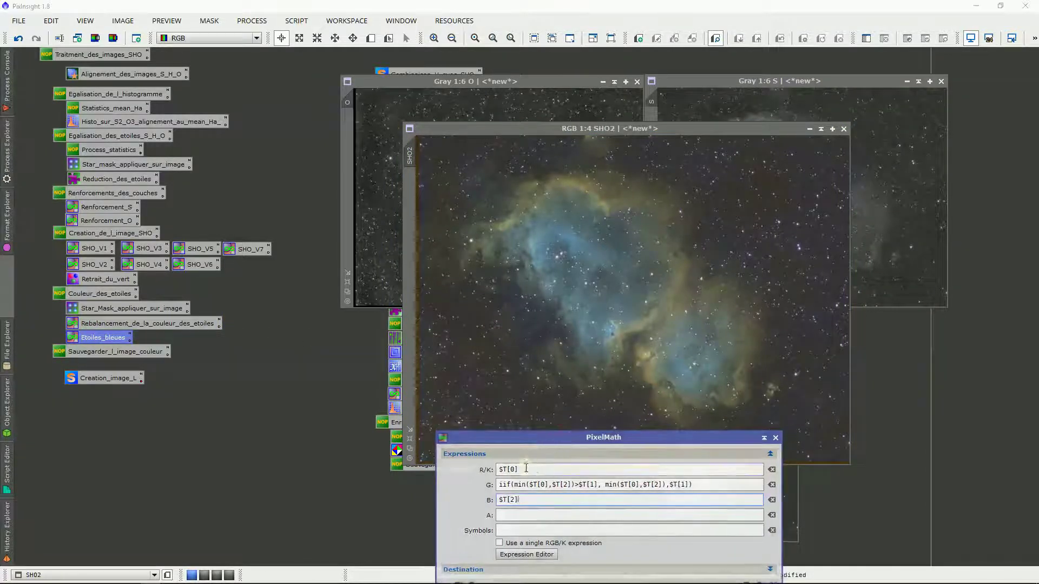
pyautogui.moveTo(526, 468); pyautogui.dragTo(500, 471)
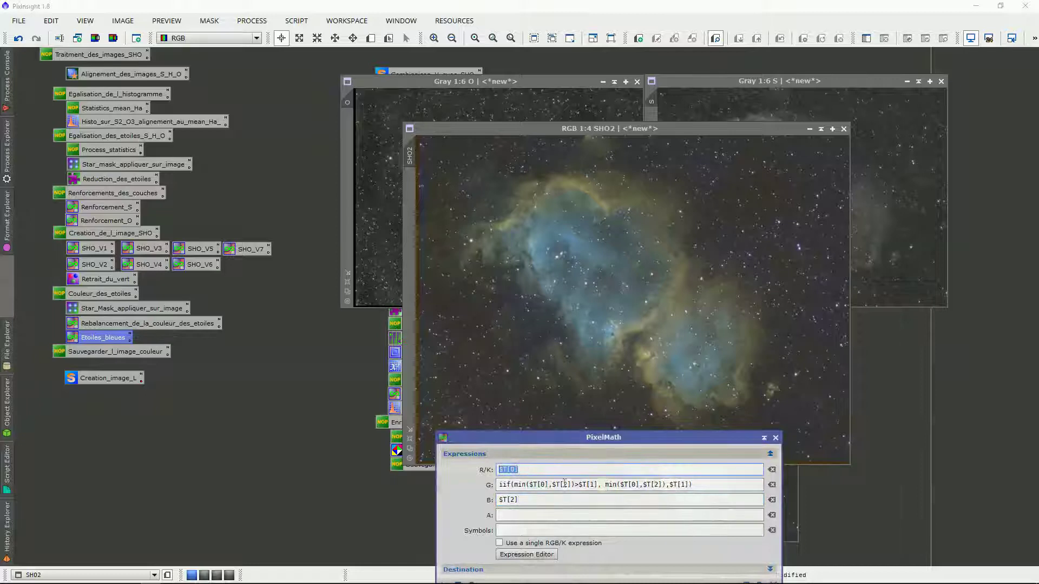
pyautogui.doubleClick(504, 484)
pyautogui.press('End')
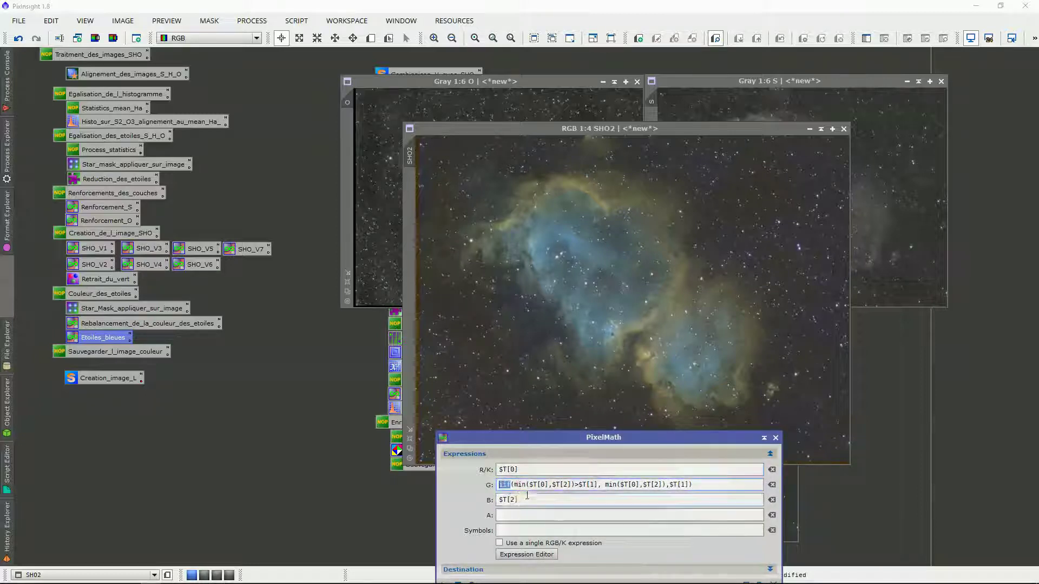
pyautogui.moveTo(524, 442)
pyautogui.mouseDown()
pyautogui.moveTo(536, 389)
pyautogui.moveTo(509, 495)
pyautogui.moveTo(511, 447)
pyautogui.mouseUp()
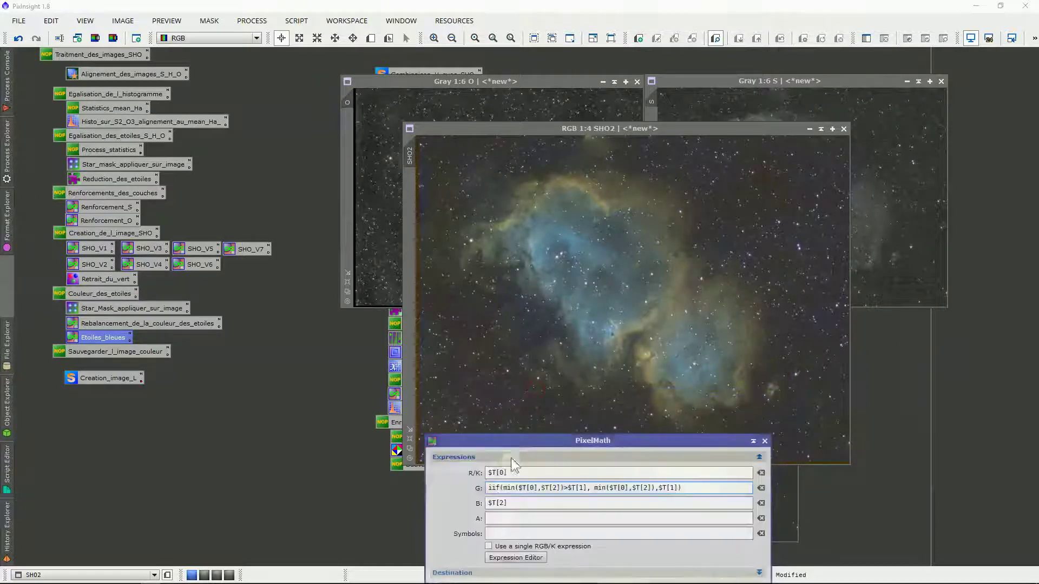
pyautogui.click(501, 472)
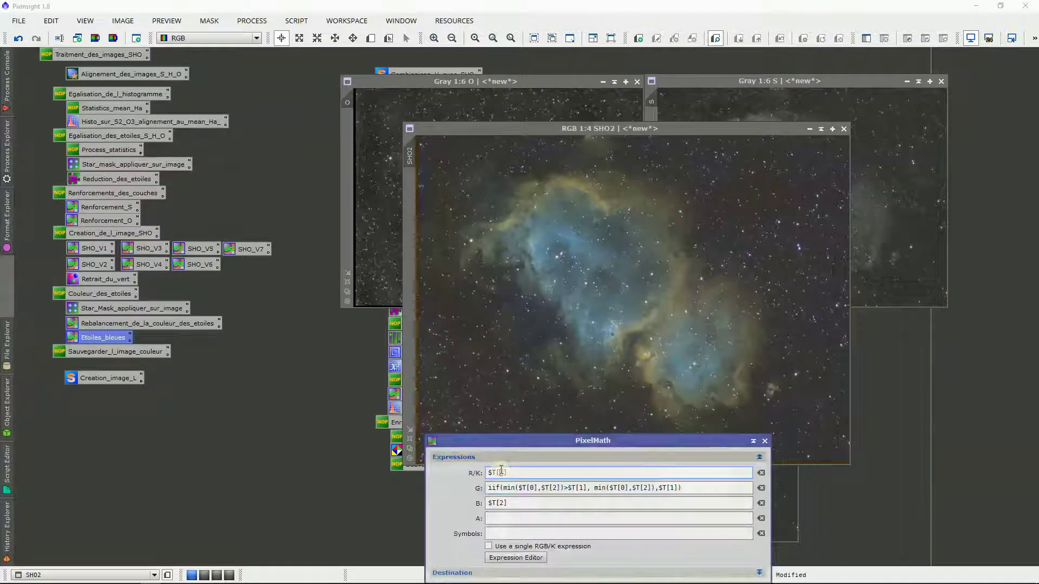
pyautogui.doubleClick(581, 486)
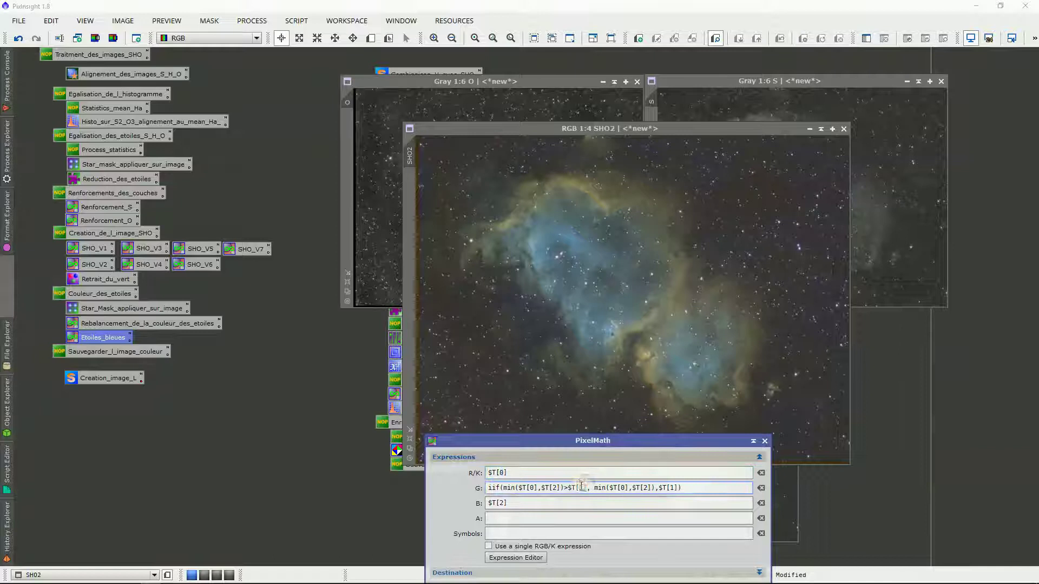
pyautogui.click(581, 487)
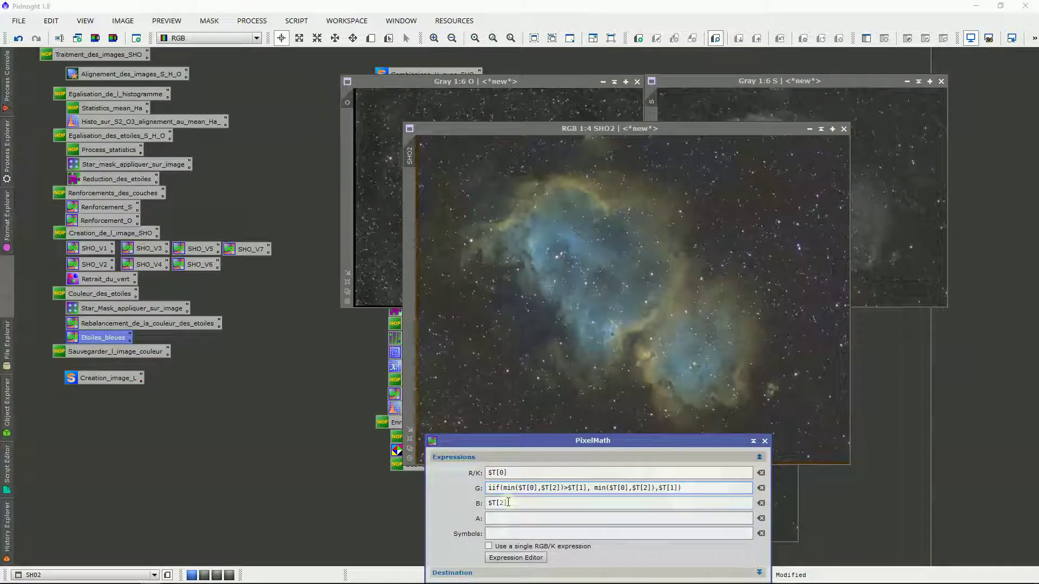
pyautogui.doubleClick(502, 502)
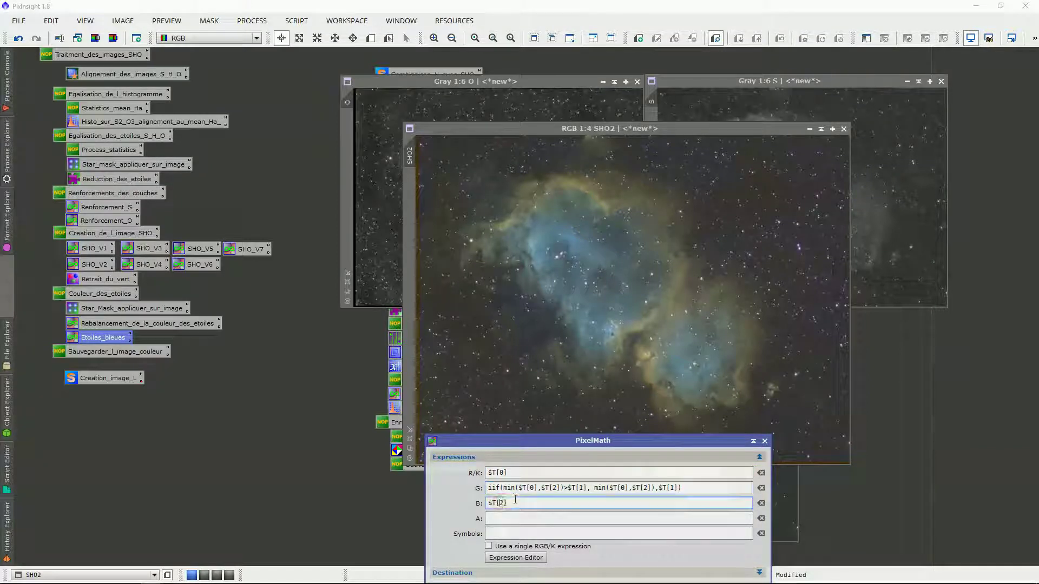
pyautogui.moveTo(695, 488); pyautogui.dragTo(471, 489)
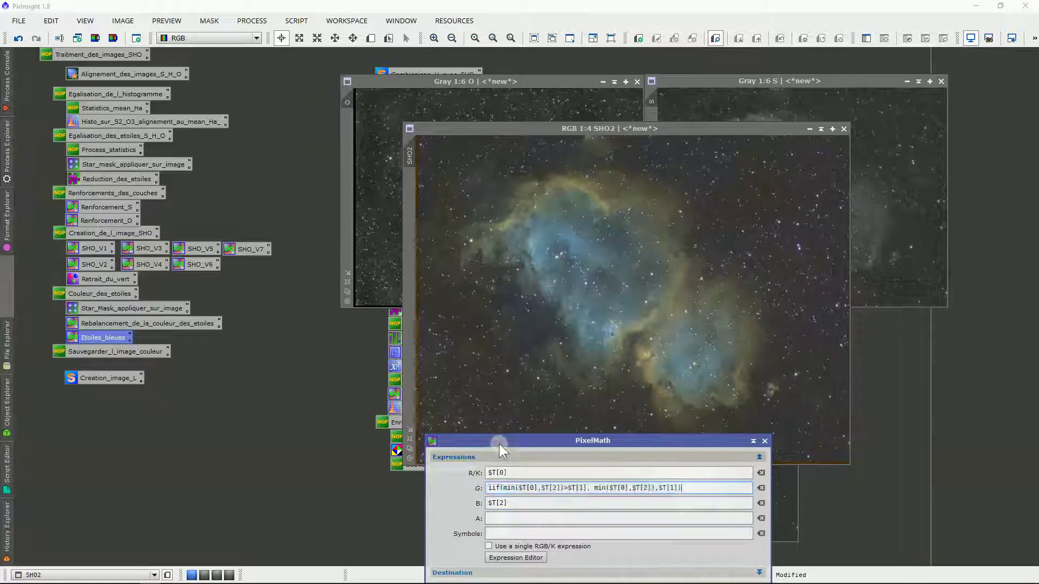
# Check the PixelMath destination settings and apply the Etoiles_bleues expressions to SHO2.
pyautogui.moveTo(499, 443); pyautogui.dragTo(499, 378)
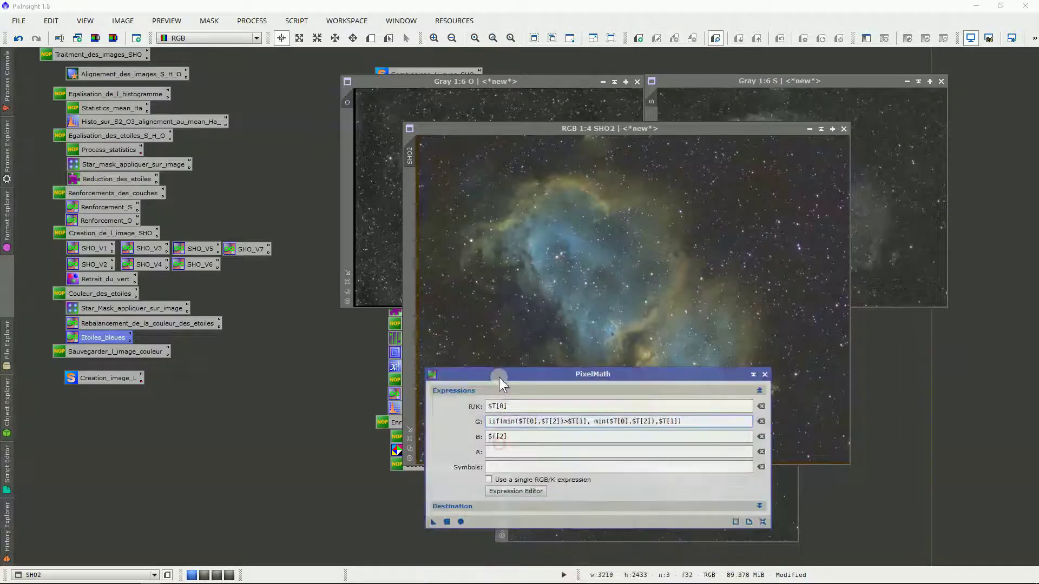
pyautogui.click(491, 504)
pyautogui.moveTo(496, 371); pyautogui.dragTo(500, 326)
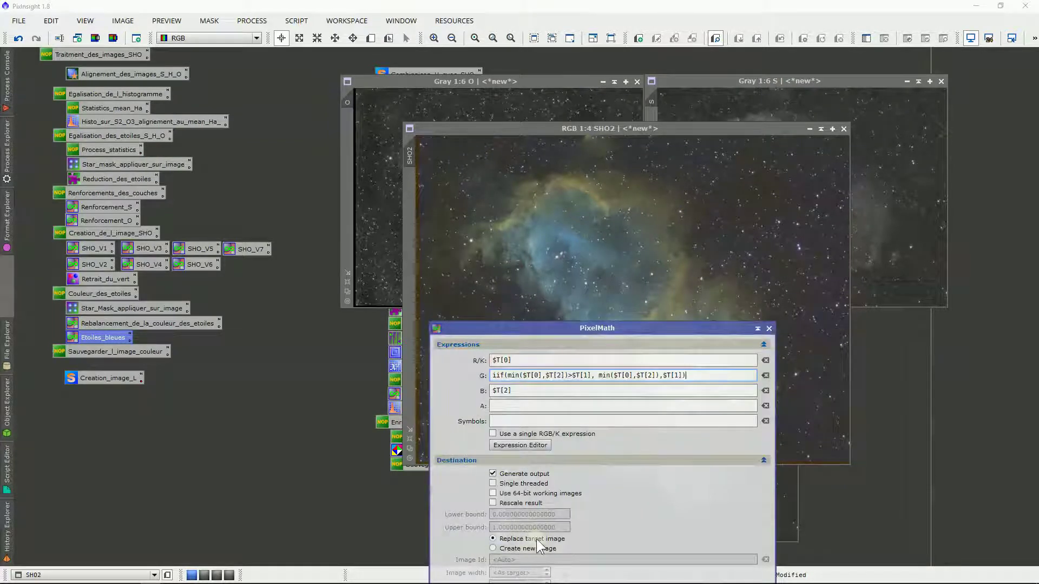
pyautogui.click(586, 462)
pyautogui.moveTo(525, 326); pyautogui.dragTo(518, 381)
pyautogui.moveTo(433, 537); pyautogui.dragTo(659, 287)
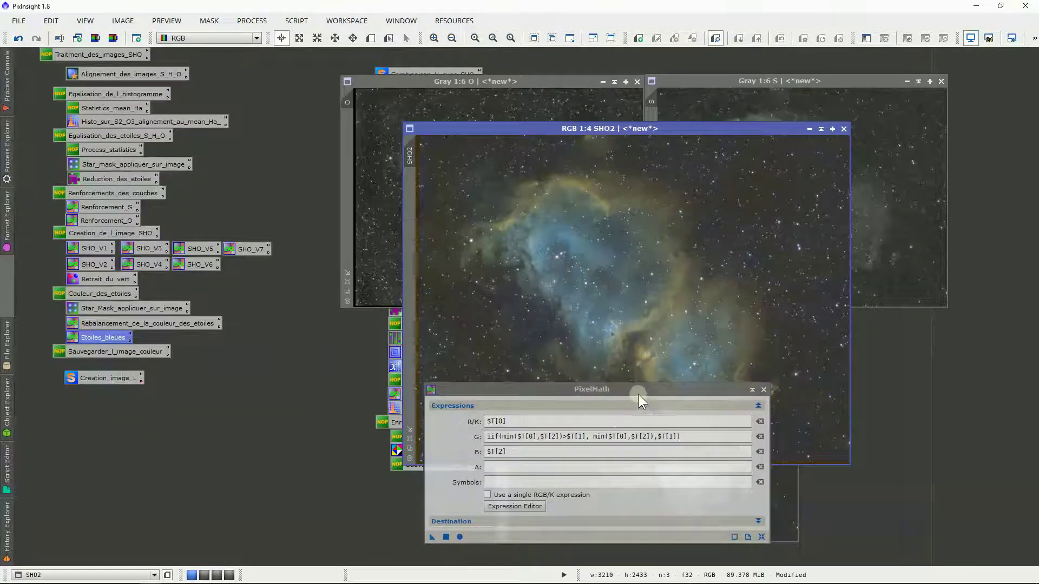
# Compare the background star colours in SHO2 at 2:1 by repeatedly undoing and redoing the Etoiles_bleues correction.
pyautogui.moveTo(637, 393); pyautogui.dragTo(618, 509)
pyautogui.scroll(3, 632, 350)
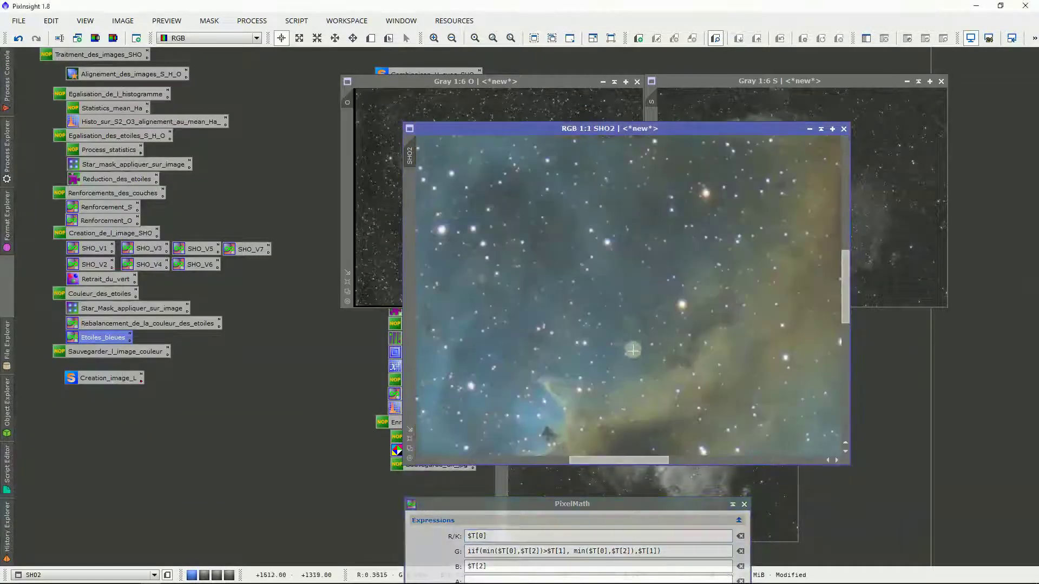
pyautogui.moveTo(599, 456); pyautogui.dragTo(790, 428)
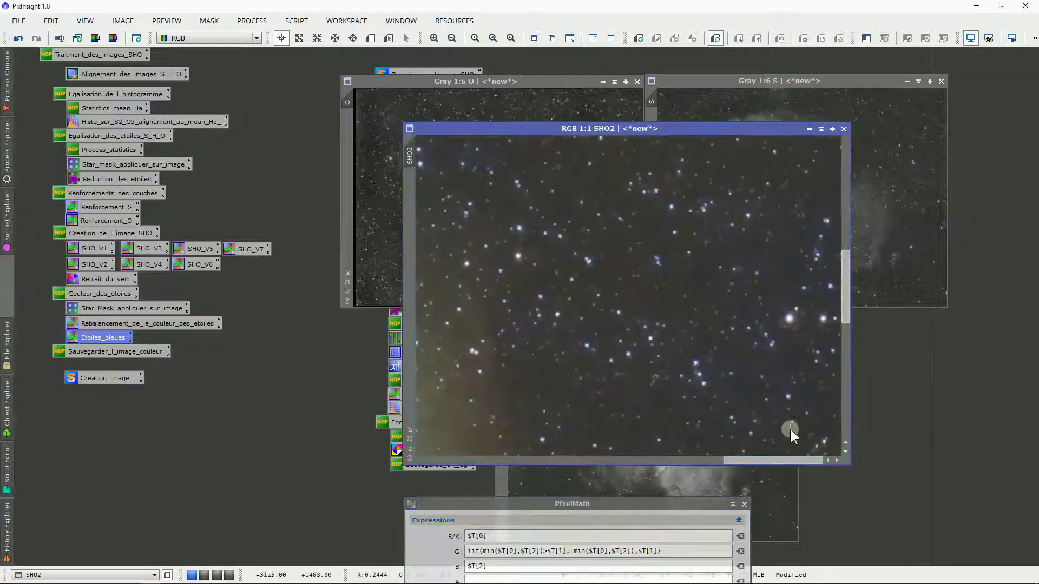
pyautogui.scroll(1, 769, 433)
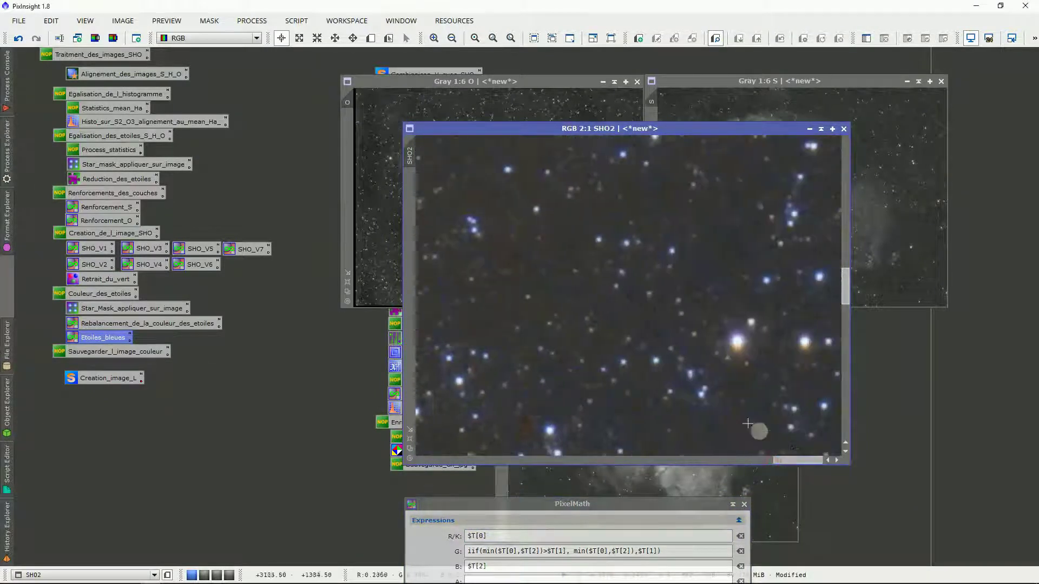
pyautogui.scroll(-1, 748, 423)
pyautogui.scroll(1, 603, 362)
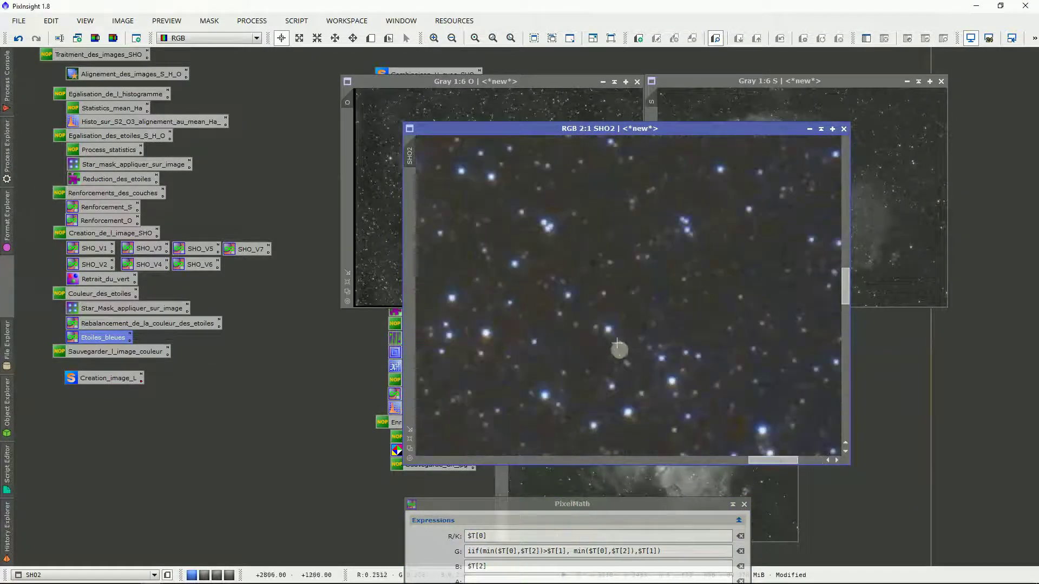
pyautogui.click(17, 37)
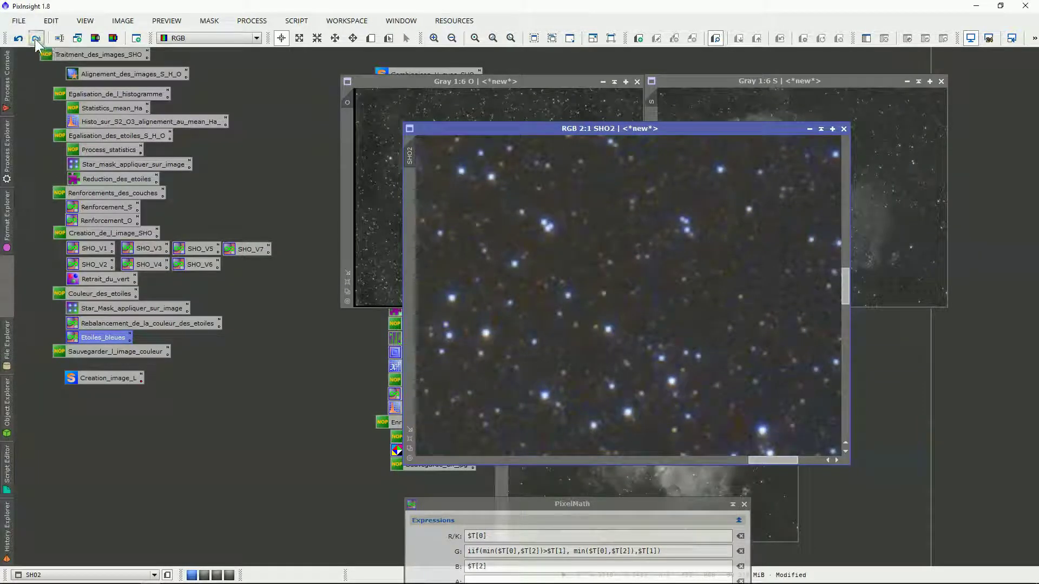
pyautogui.click(35, 38)
pyautogui.click(24, 36)
pyautogui.click(36, 39)
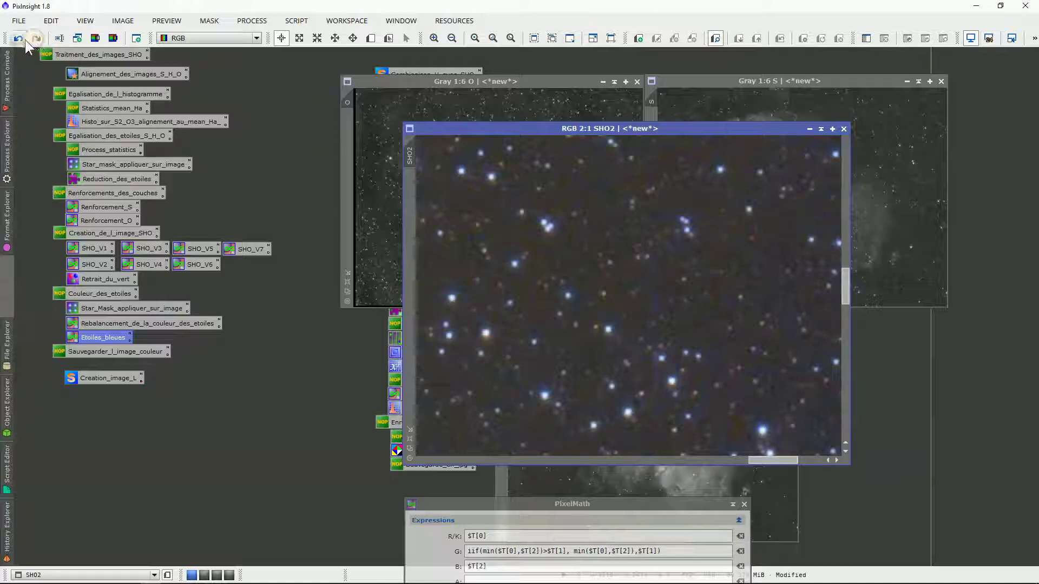
pyautogui.click(19, 39)
pyautogui.click(36, 39)
# Compare the stars over the blue nebula area of SHO2 with and without the Etoiles_bleues correction.
pyautogui.scroll(-1, 649, 335)
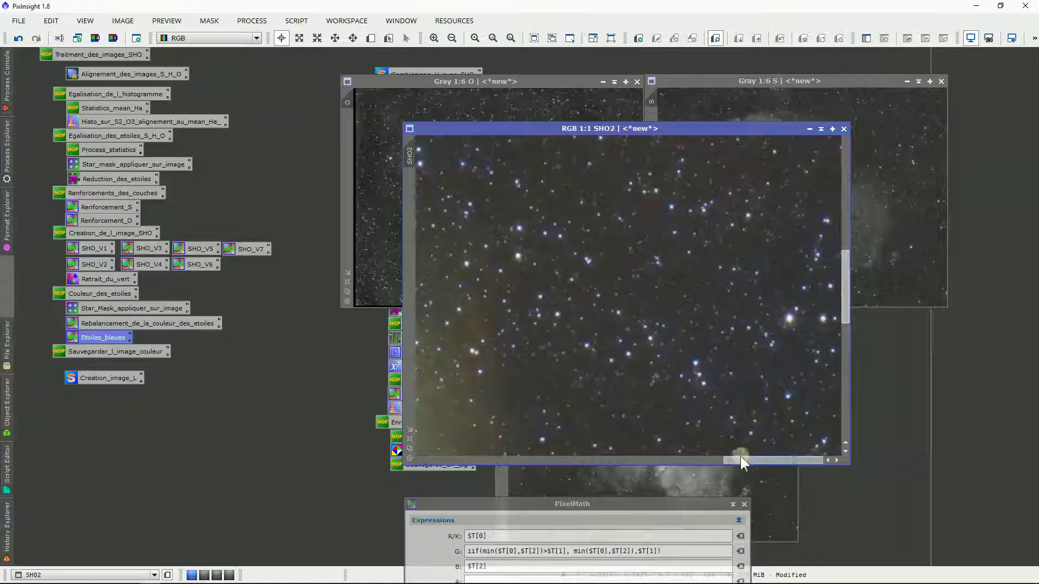
pyautogui.moveTo(740, 459); pyautogui.dragTo(612, 458)
pyautogui.scroll(1, 569, 402)
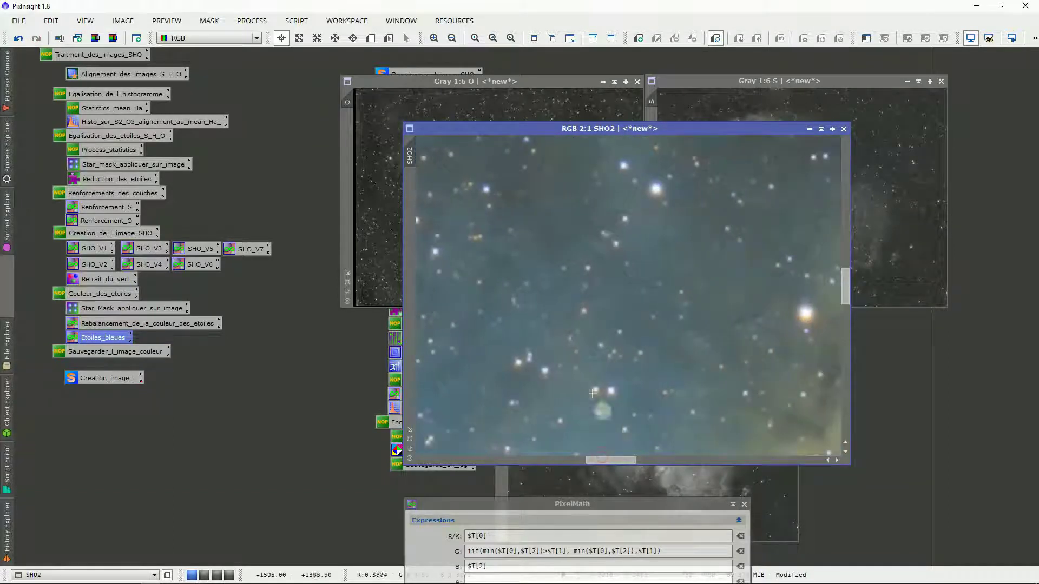
pyautogui.click(20, 38)
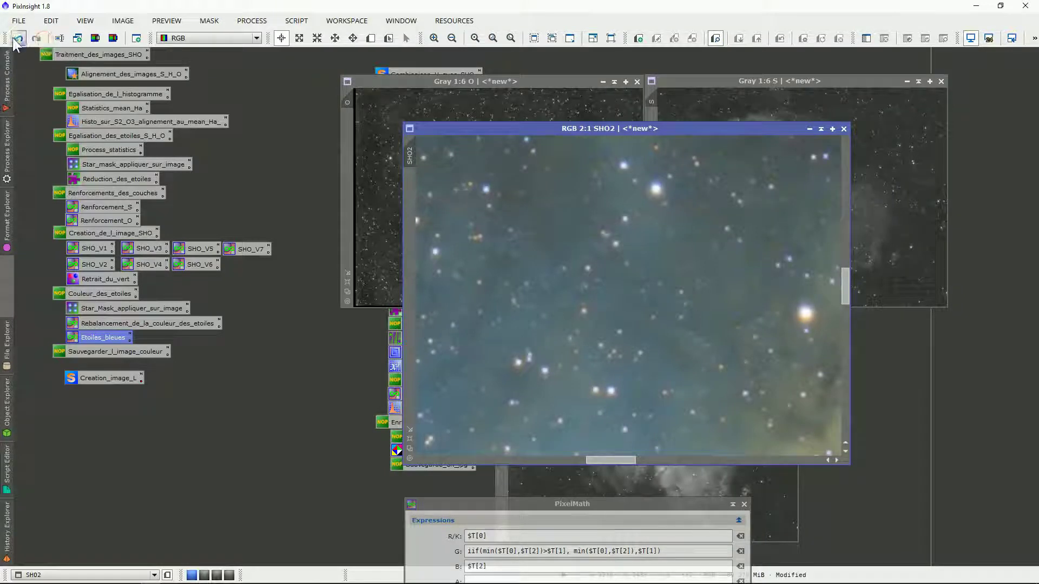
pyautogui.click(35, 38)
pyautogui.scroll(-1, 602, 332)
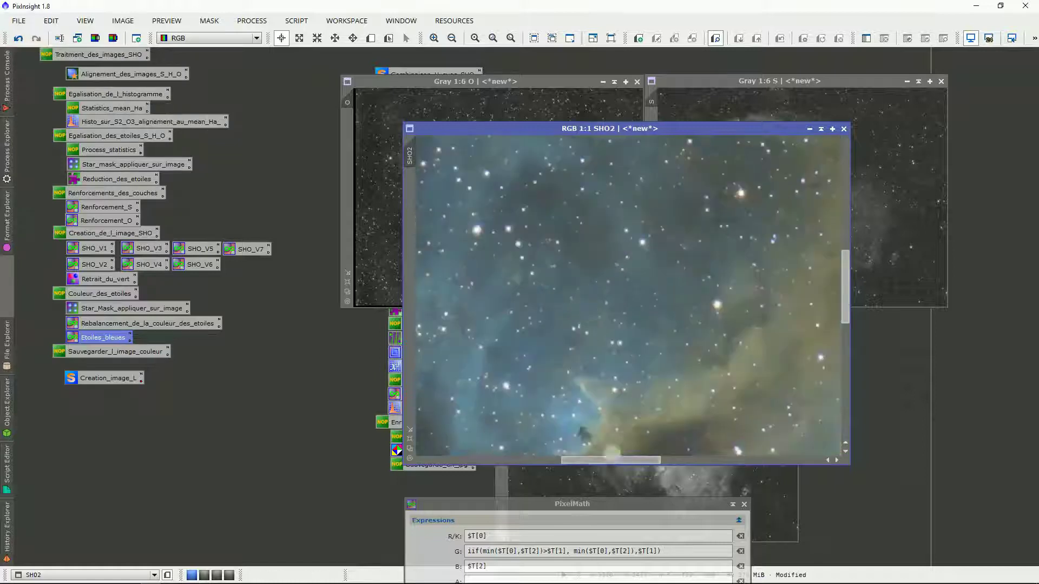
pyautogui.moveTo(608, 460); pyautogui.dragTo(580, 447)
pyautogui.scroll(1, 564, 331)
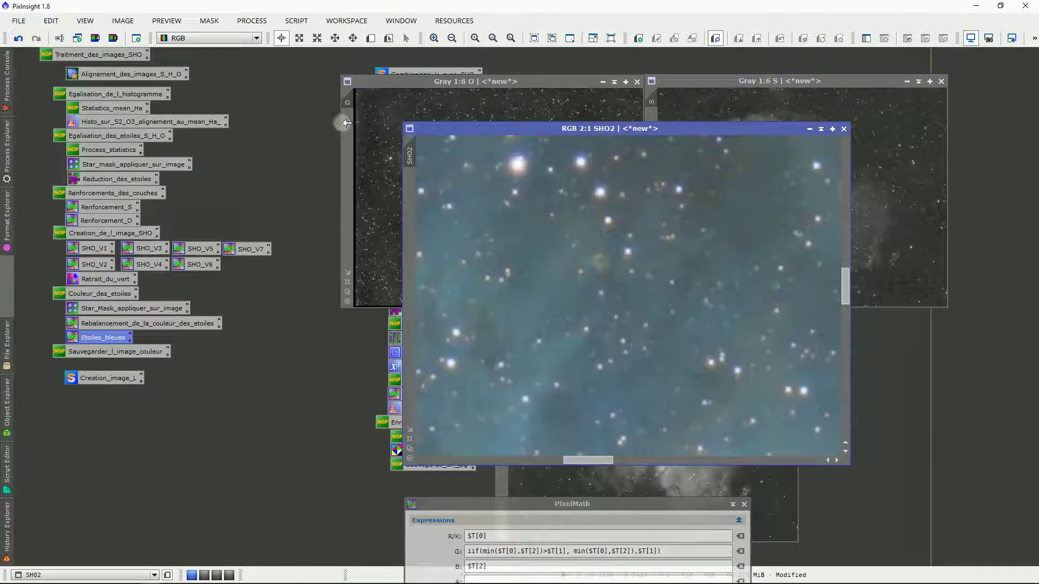
pyautogui.click(20, 36)
pyautogui.click(34, 37)
pyautogui.scroll(-3, 622, 392)
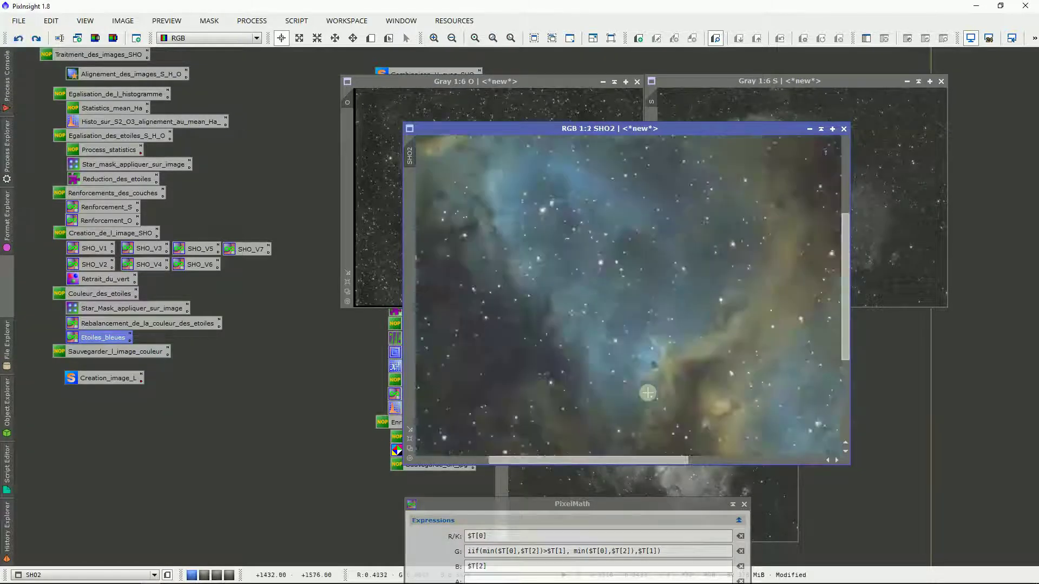
pyautogui.scroll(-1, 647, 392)
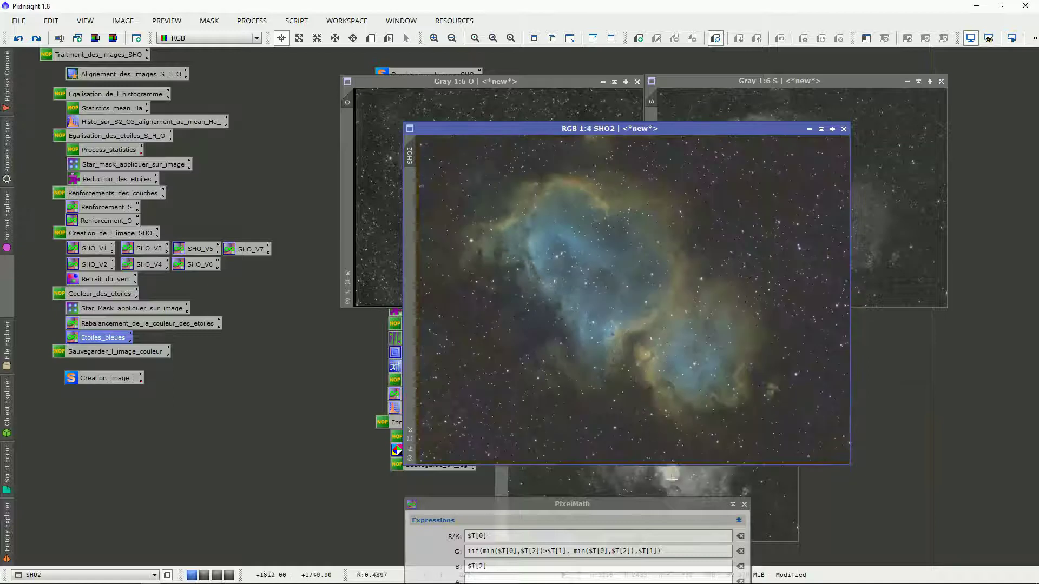
# Close the PixelMath process window and reposition the SHO2 image in the workspace.
pyautogui.moveTo(665, 504); pyautogui.dragTo(647, 377)
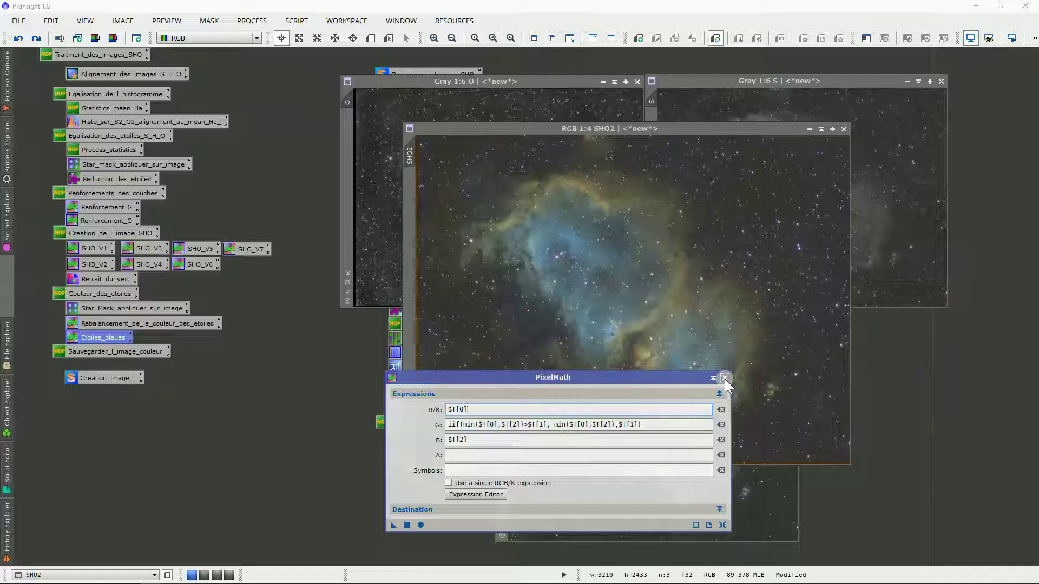
pyautogui.click(725, 379)
pyautogui.moveTo(483, 130); pyautogui.dragTo(430, 138)
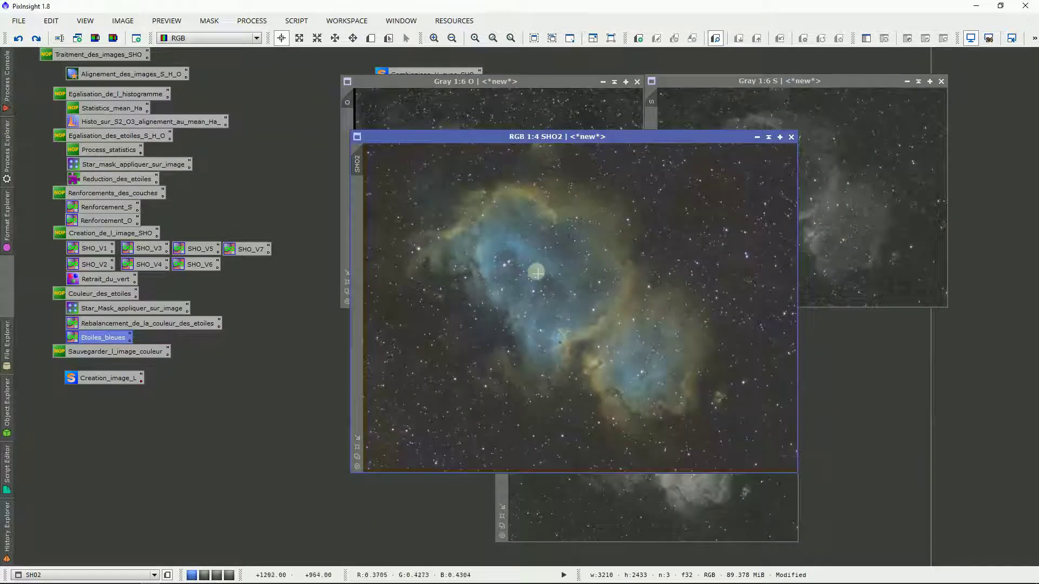
# Examine the nebula and star detail in SHO2 and in the H image, returning to SHO2.
pyautogui.scroll(3, 622, 351)
pyautogui.scroll(-2, 621, 350)
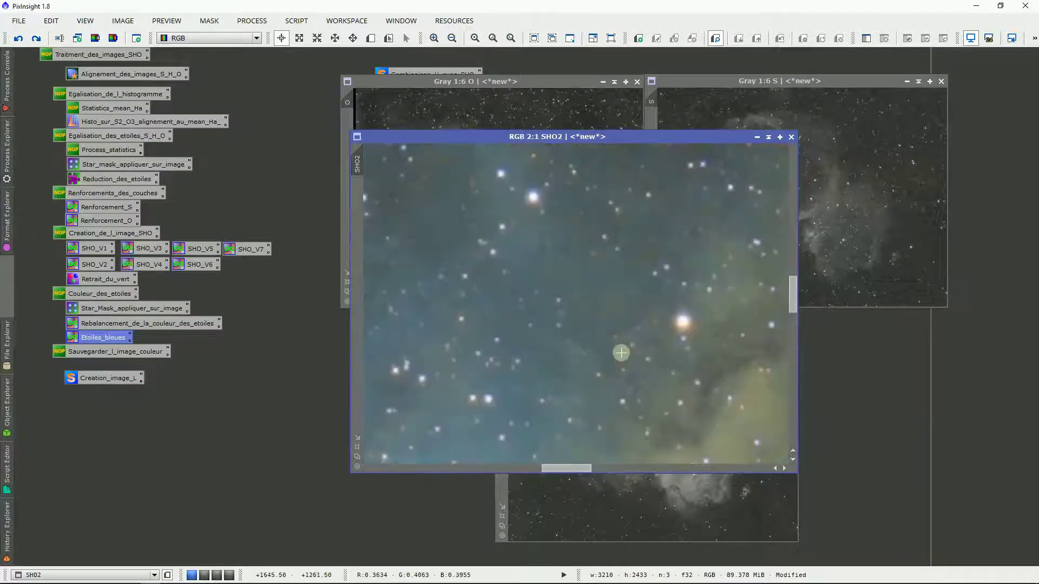
pyautogui.scroll(-1, 621, 352)
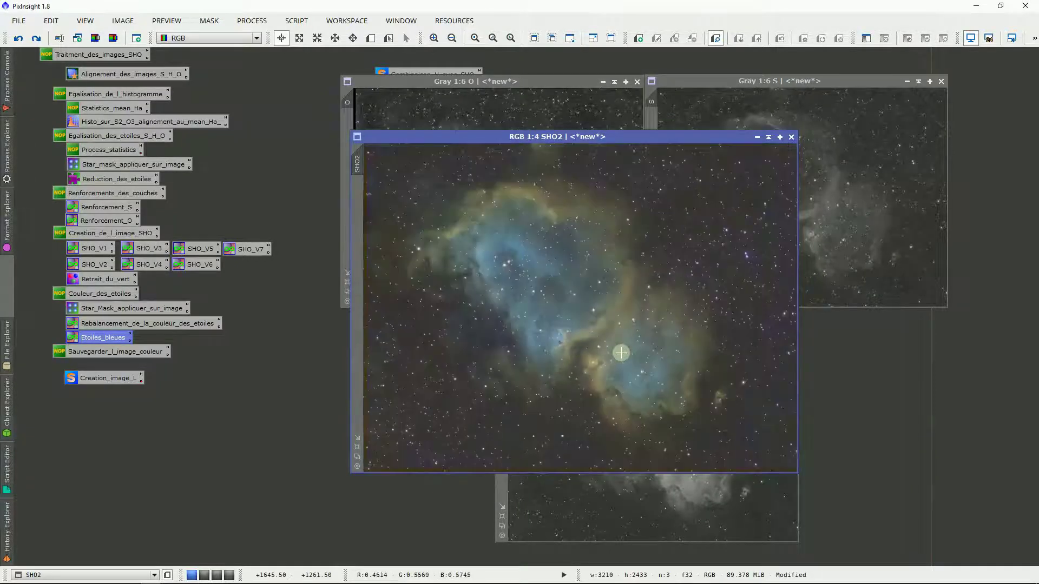
pyautogui.moveTo(376, 135); pyautogui.dragTo(327, 123)
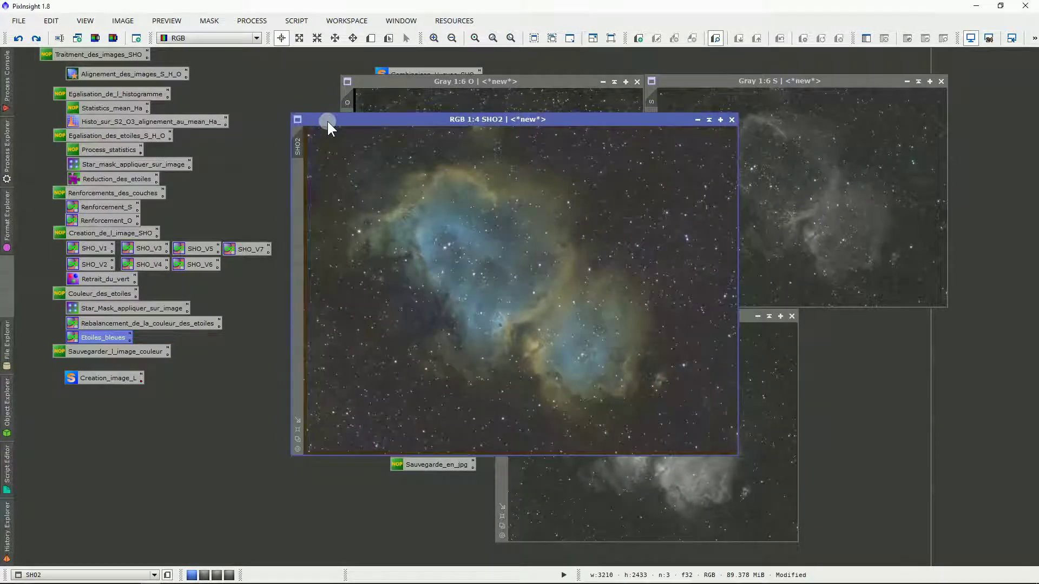
pyautogui.click(743, 468)
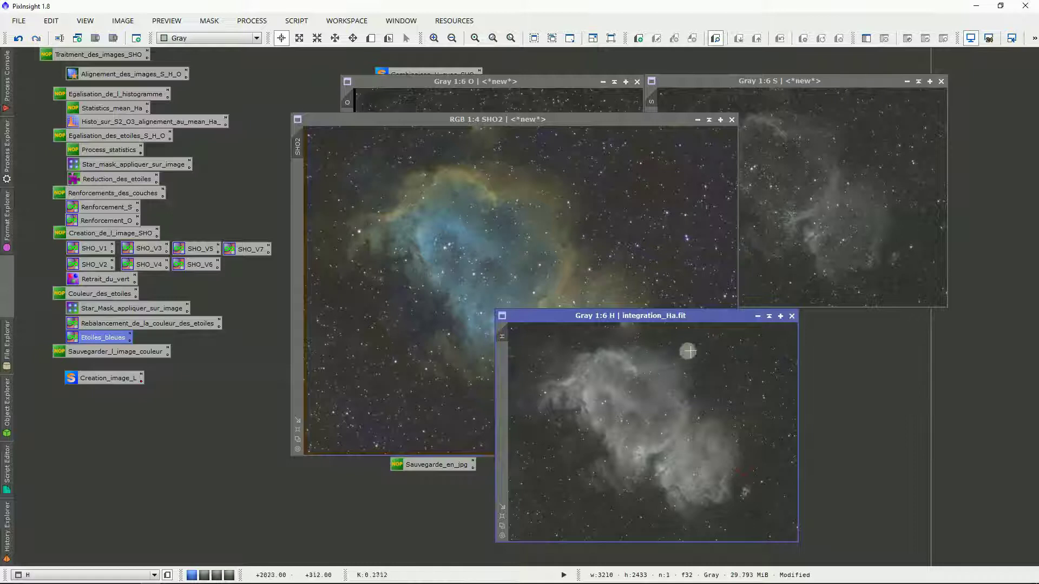
pyautogui.scroll(4, 687, 424)
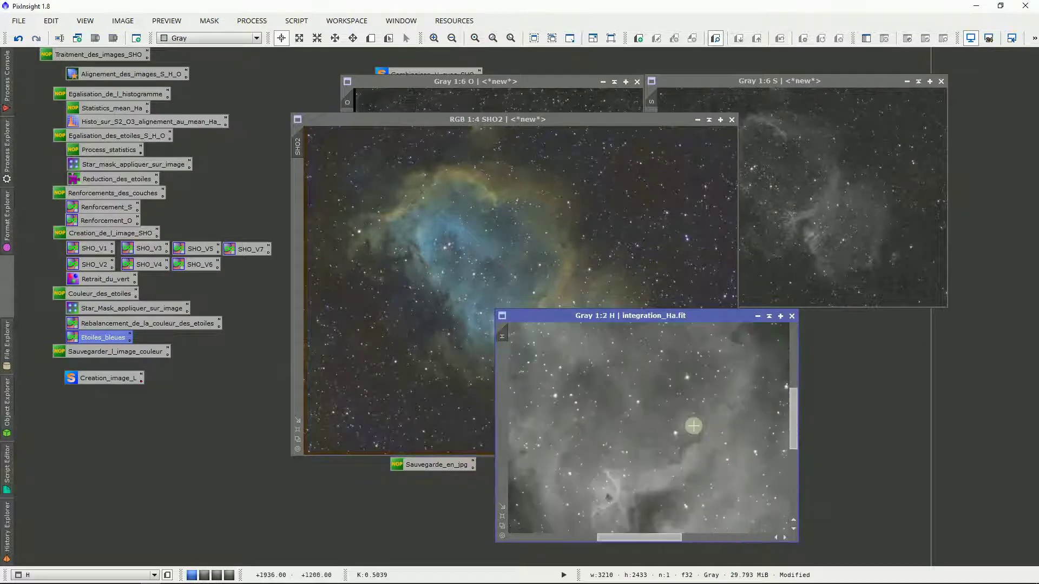
pyautogui.scroll(-4, 693, 426)
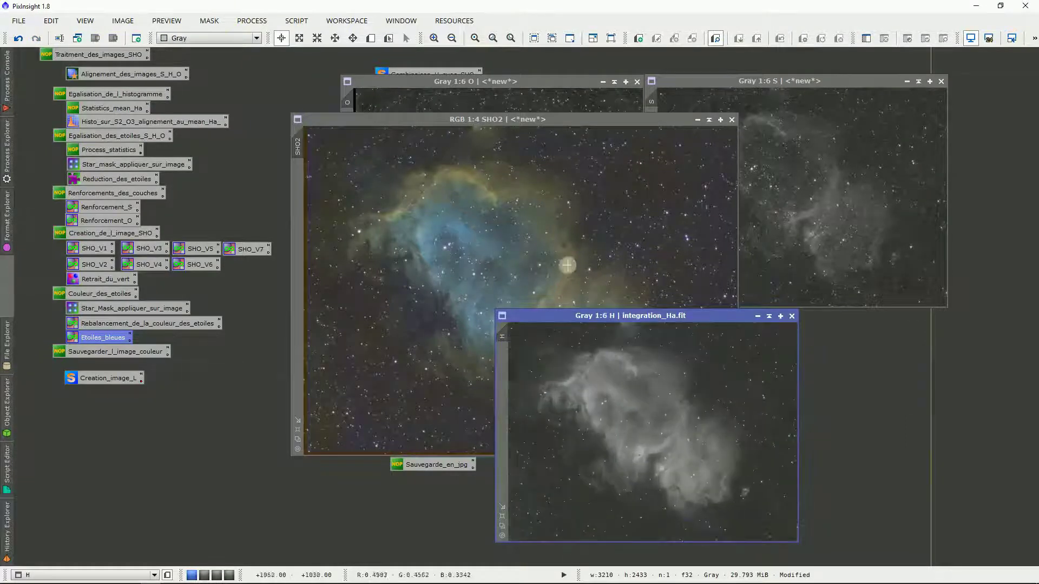
pyautogui.click(567, 265)
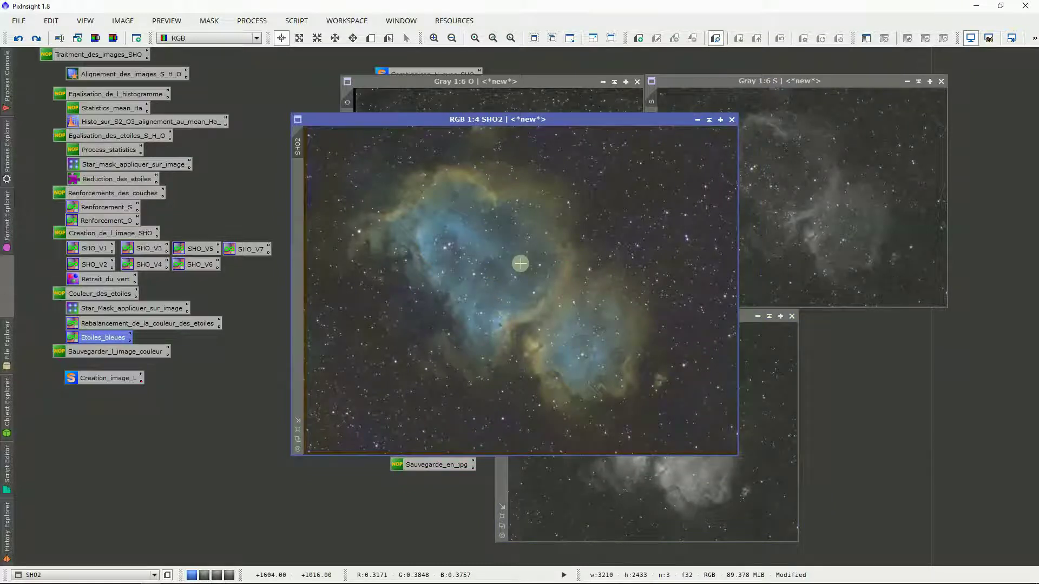
# Open H.tif from the IC1848 folder and move its window aside to uncover the images beneath.
pyautogui.click(25, 25)
pyautogui.press('Escape')
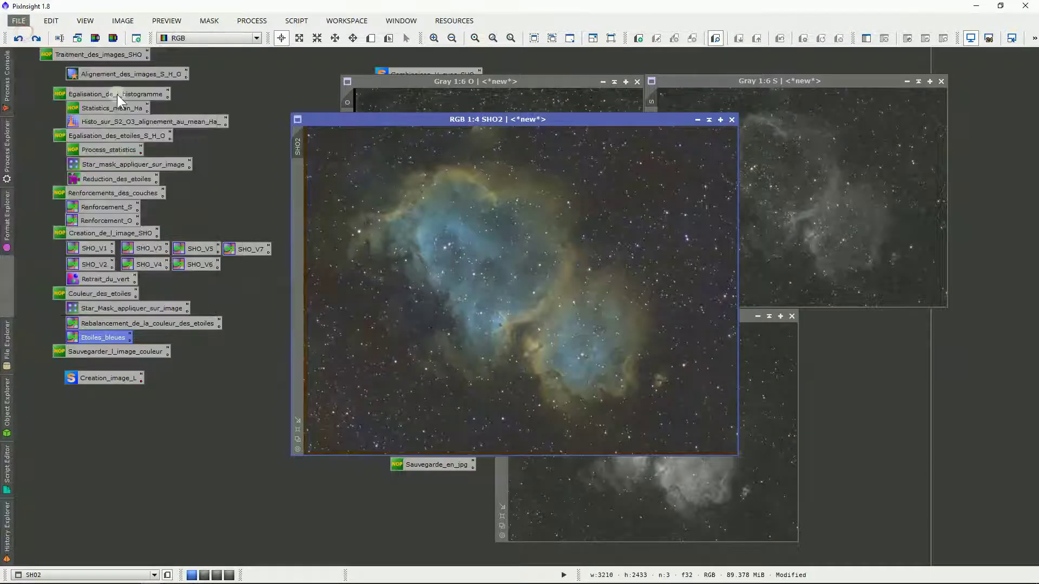
pyautogui.hotkey('ctrl', 'o')
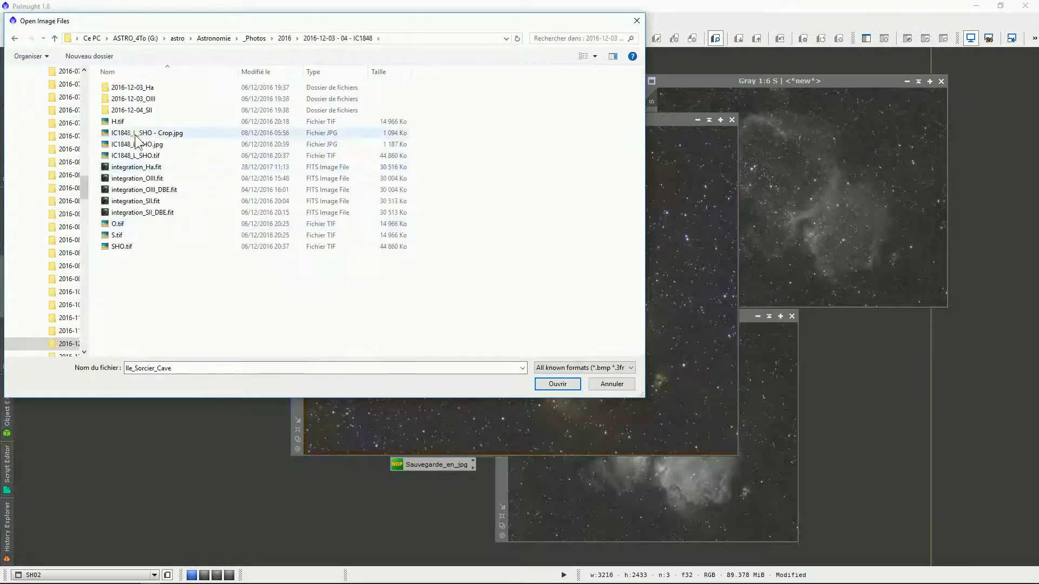
pyautogui.click(132, 122)
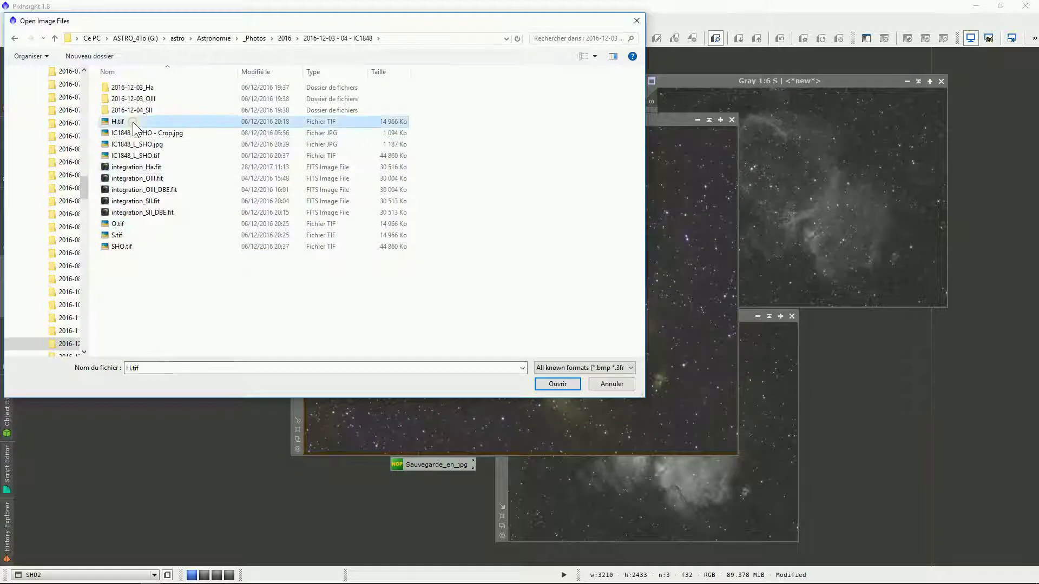
pyautogui.click(557, 384)
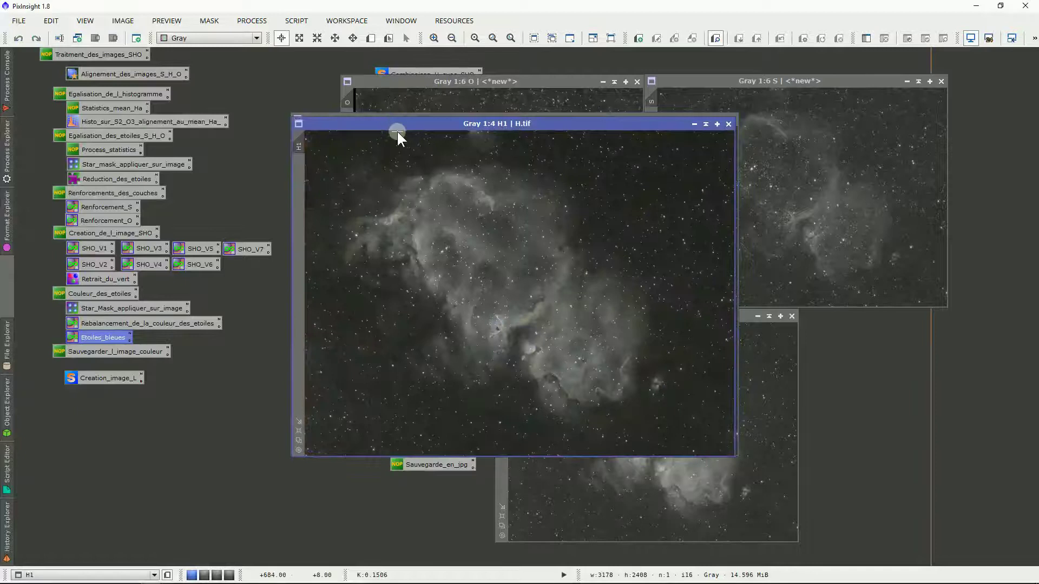
pyautogui.moveTo(397, 132); pyautogui.dragTo(248, 128)
# Compare the opened H1 image with the integration_Ha image, inspecting the nebula detail of H1 at 2:1.
pyautogui.click(652, 482)
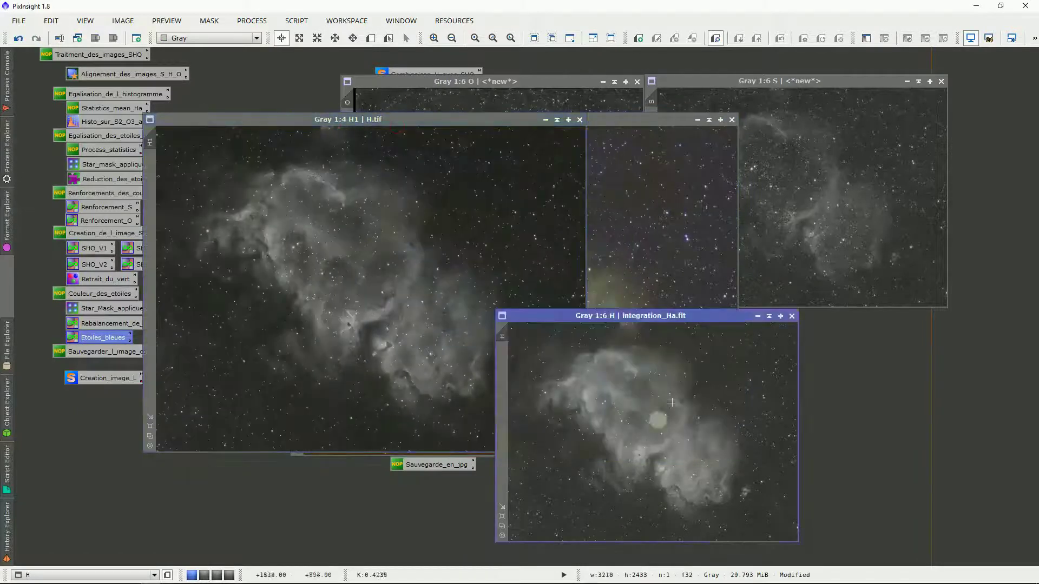
pyautogui.click(432, 279)
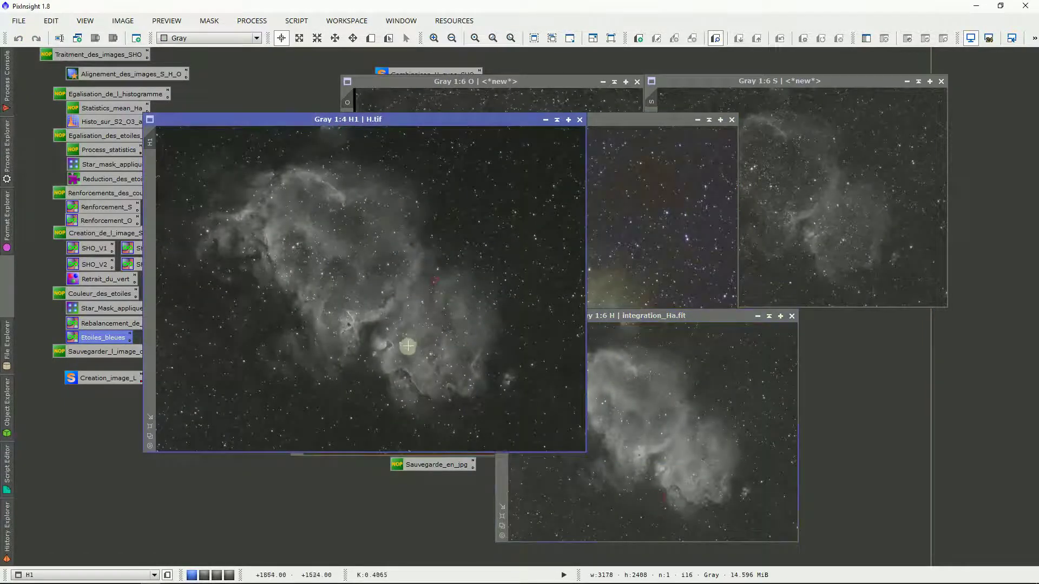
pyautogui.scroll(2, 407, 346)
pyautogui.scroll(1, 408, 347)
pyautogui.moveTo(582, 293); pyautogui.dragTo(582, 307)
pyautogui.scroll(1, 372, 419)
pyautogui.moveTo(362, 447); pyautogui.dragTo(350, 447)
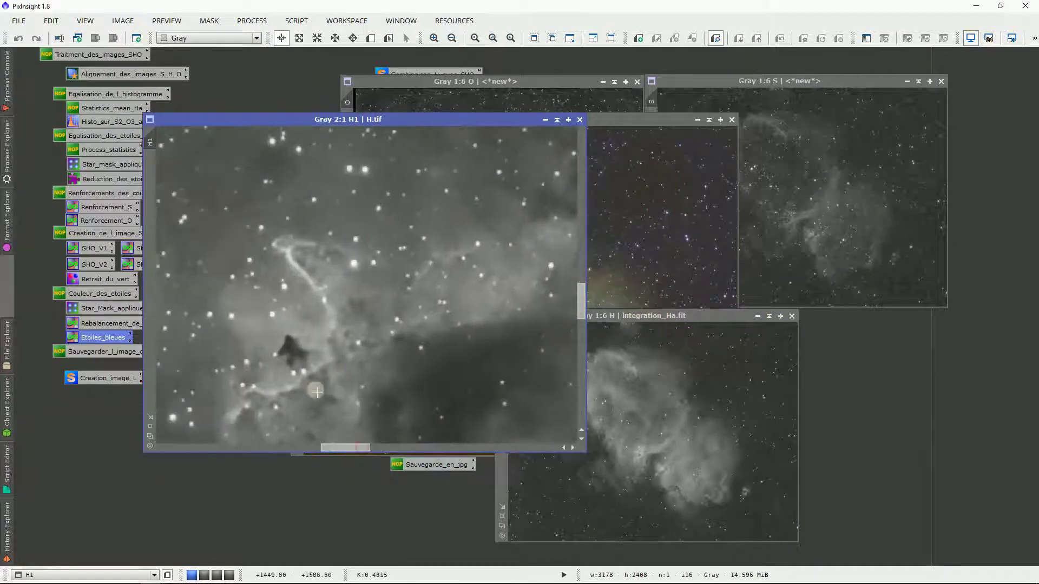
pyautogui.scroll(-4, 425, 335)
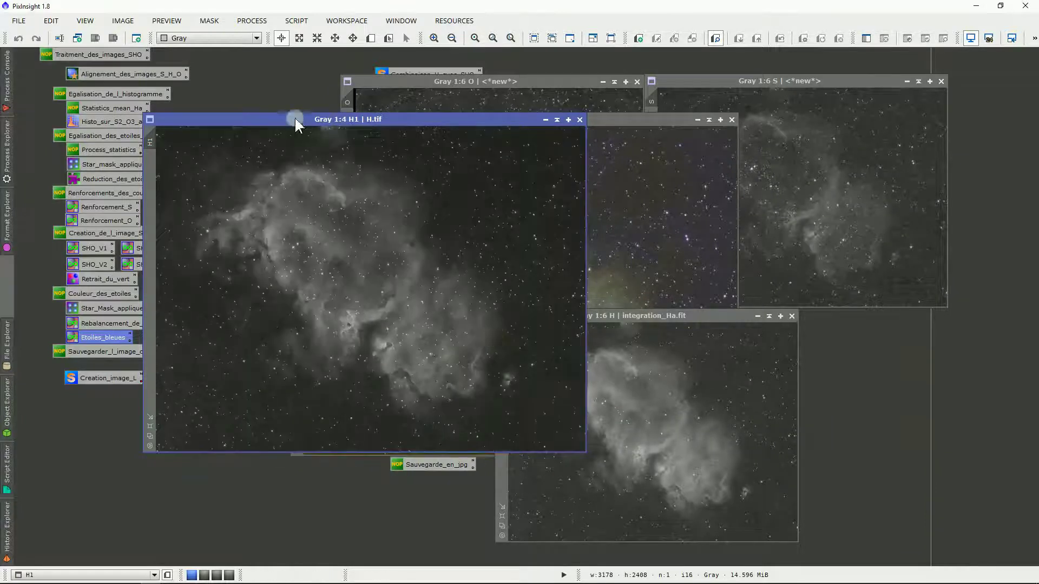
# Reposition the H1 and SHO2 windows so that both images can be seen together.
pyautogui.moveTo(304, 118); pyautogui.dragTo(610, 126)
pyautogui.click(422, 215)
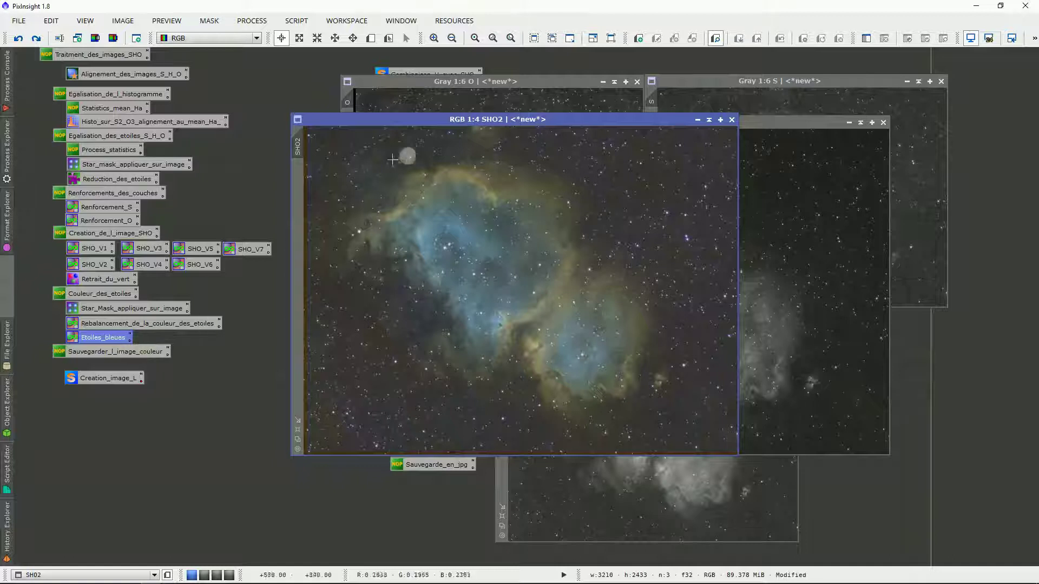
pyautogui.moveTo(530, 118); pyautogui.dragTo(398, 121)
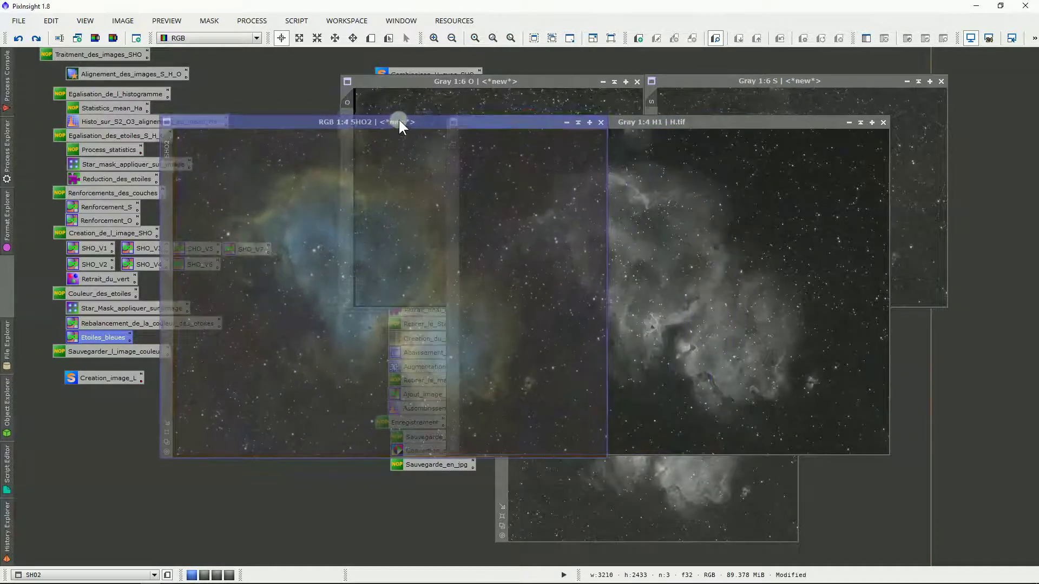
# Close the O, S and H layer images without saving, keeping only SHO2 and H1 open.
pyautogui.click(637, 82)
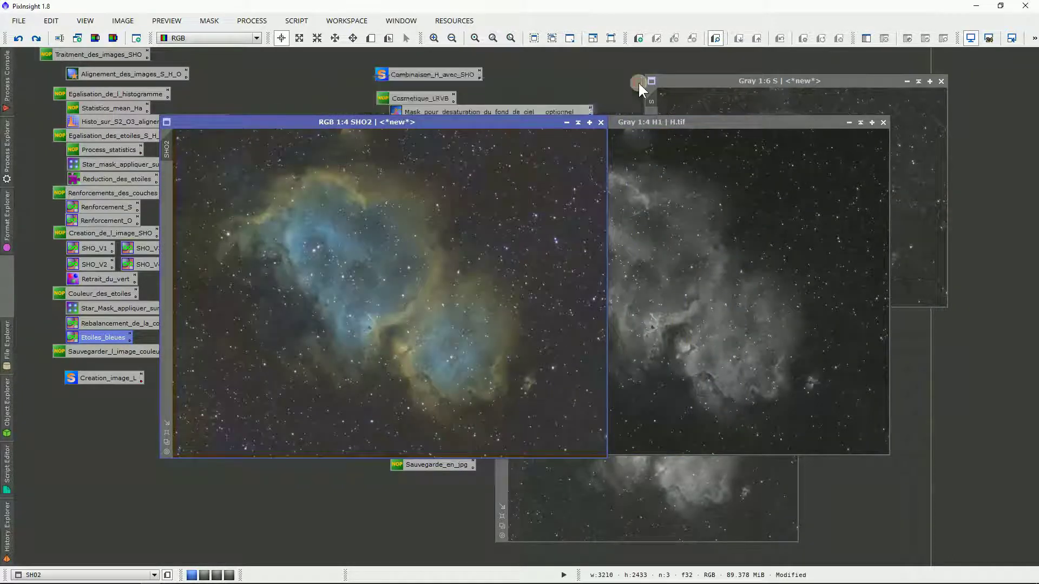
pyautogui.click(941, 82)
pyautogui.click(495, 320)
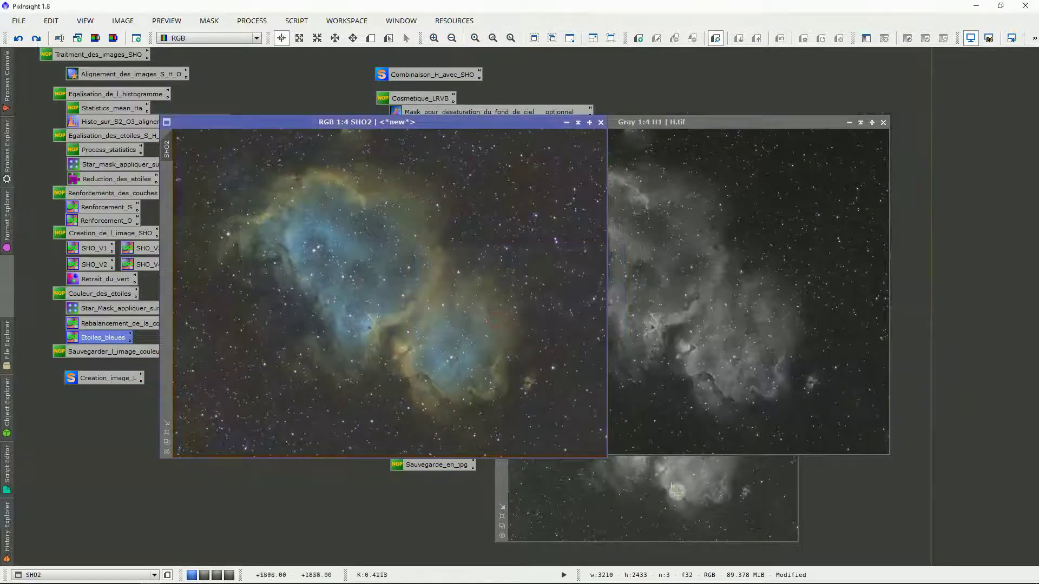
pyautogui.click(676, 493)
pyautogui.click(791, 318)
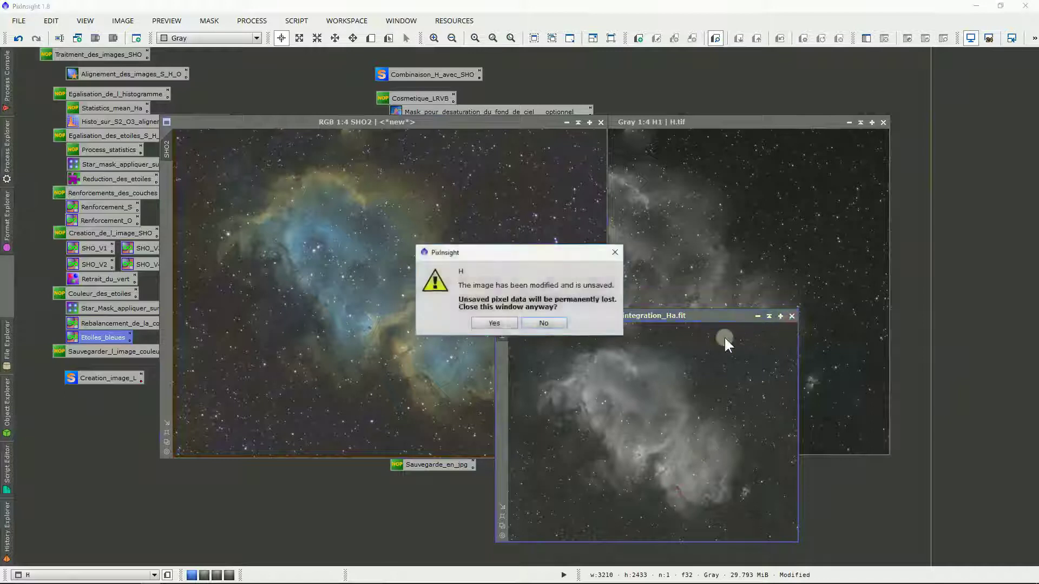
pyautogui.click(502, 324)
# Rearrange the H1 and SHO2 windows so the process icons are uncovered and both image windows stay reachable.
pyautogui.moveTo(686, 121); pyautogui.dragTo(789, 97)
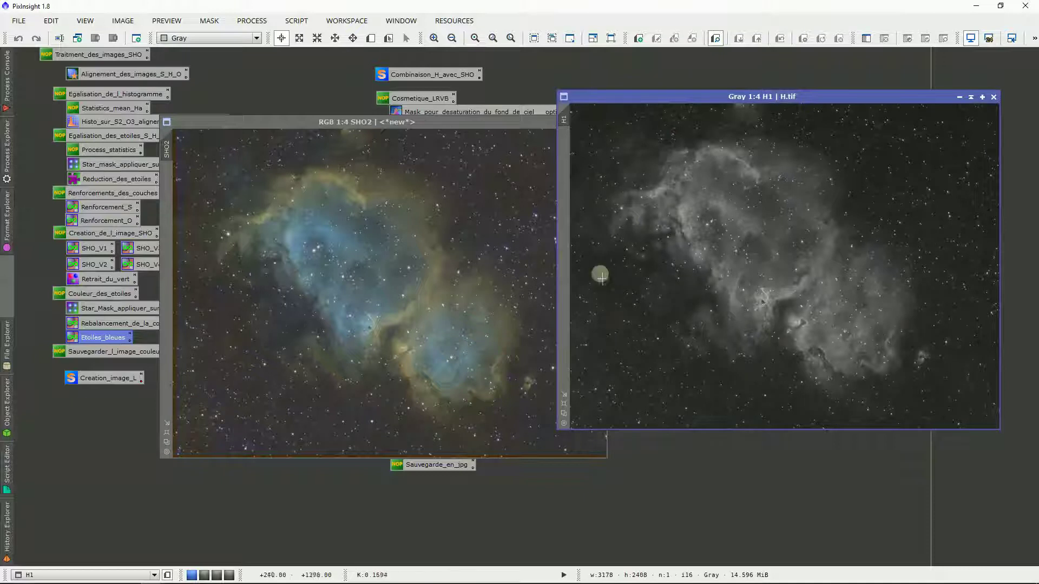
pyautogui.moveTo(466, 124); pyautogui.dragTo(486, 128)
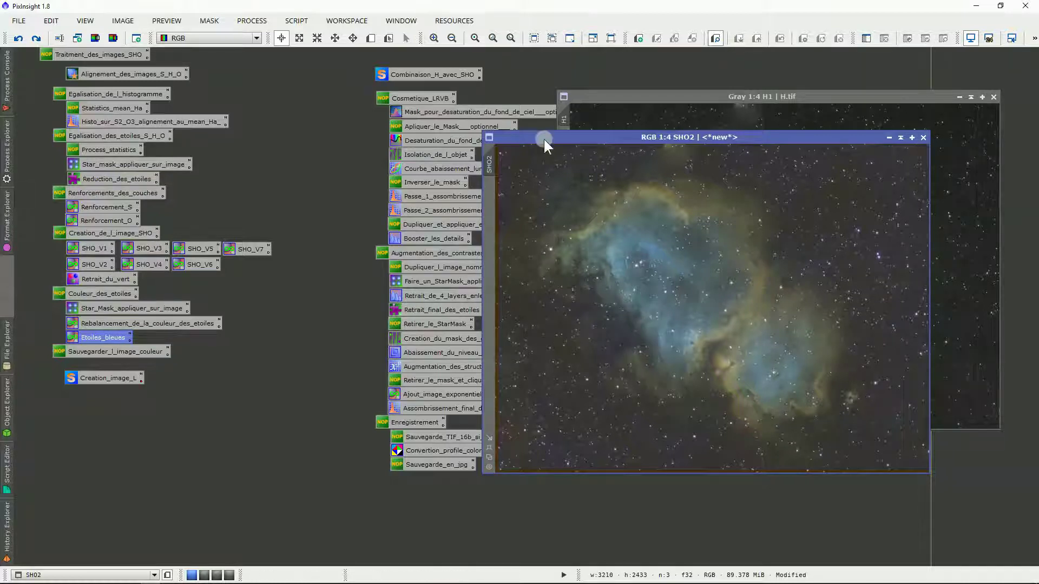
pyautogui.moveTo(542, 139); pyautogui.dragTo(592, 142)
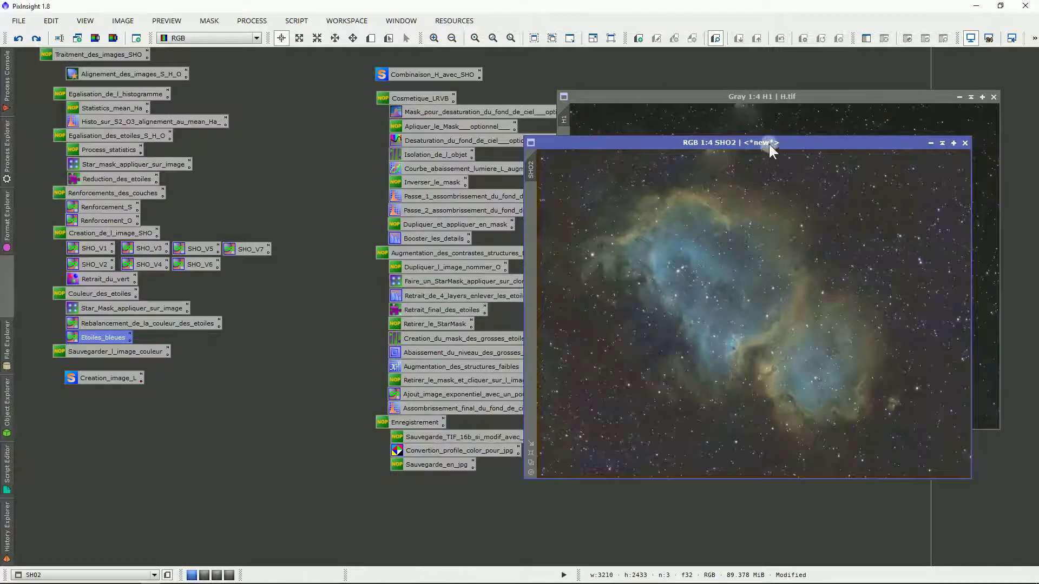
pyautogui.moveTo(769, 144); pyautogui.dragTo(471, 156)
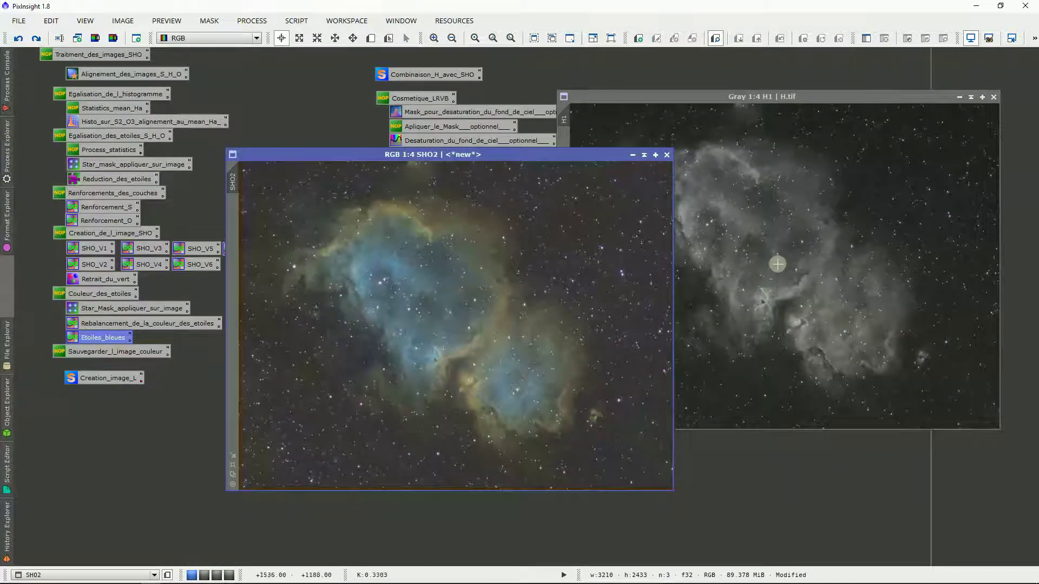
pyautogui.moveTo(544, 154); pyautogui.dragTo(866, 184)
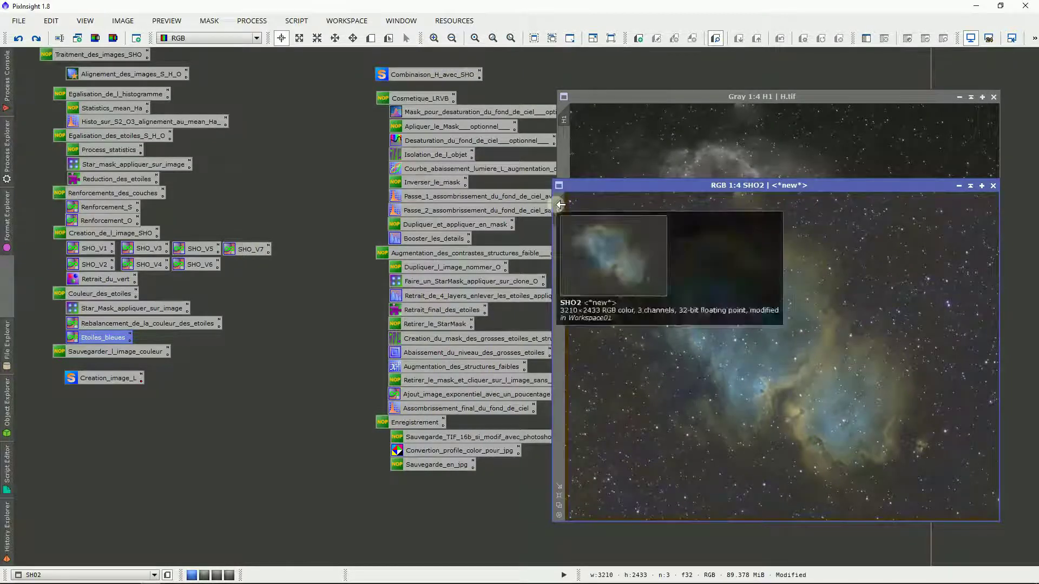
# Open the LRGBCombination process and disable its R, G and B channels, leaving only L enabled.
pyautogui.click(295, 22)
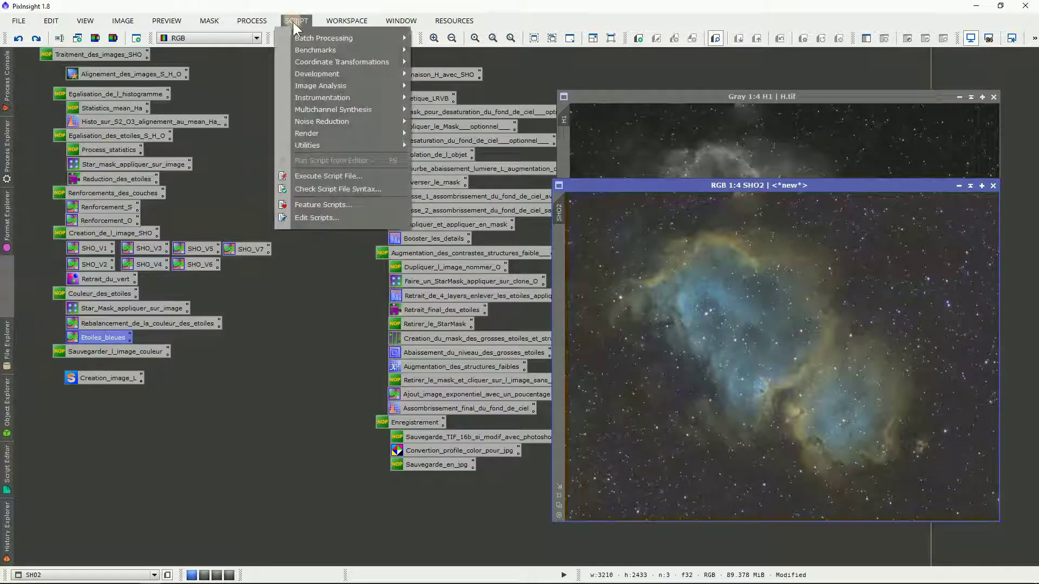
pyautogui.moveTo(375, 109)
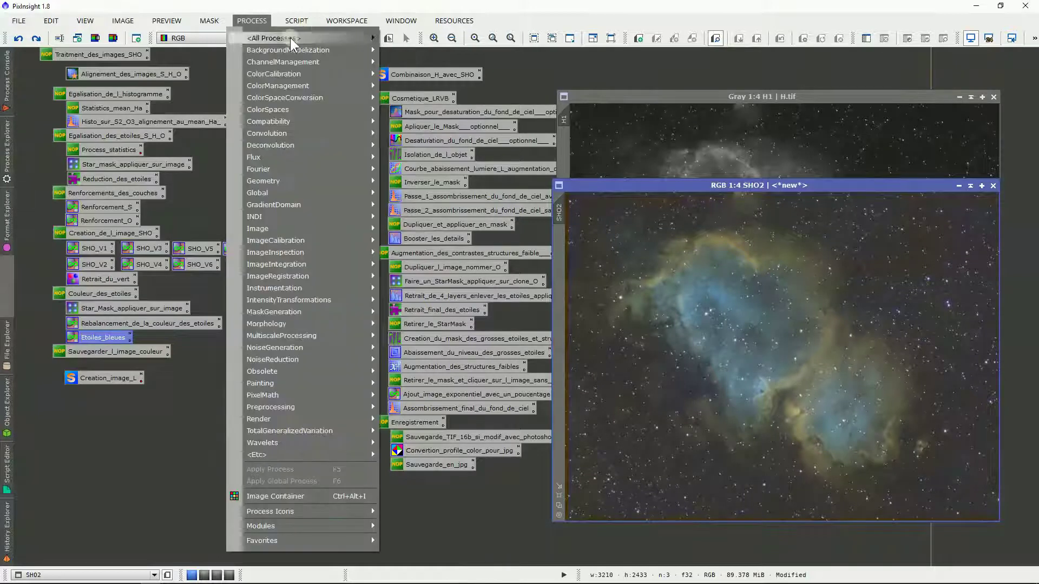
pyautogui.moveTo(263, 24)
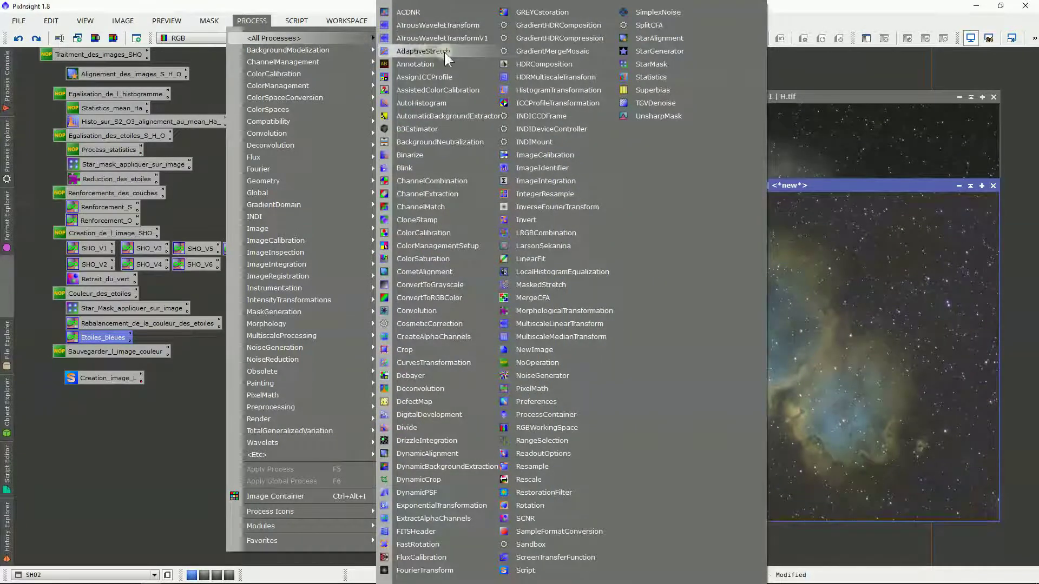
pyautogui.click(527, 234)
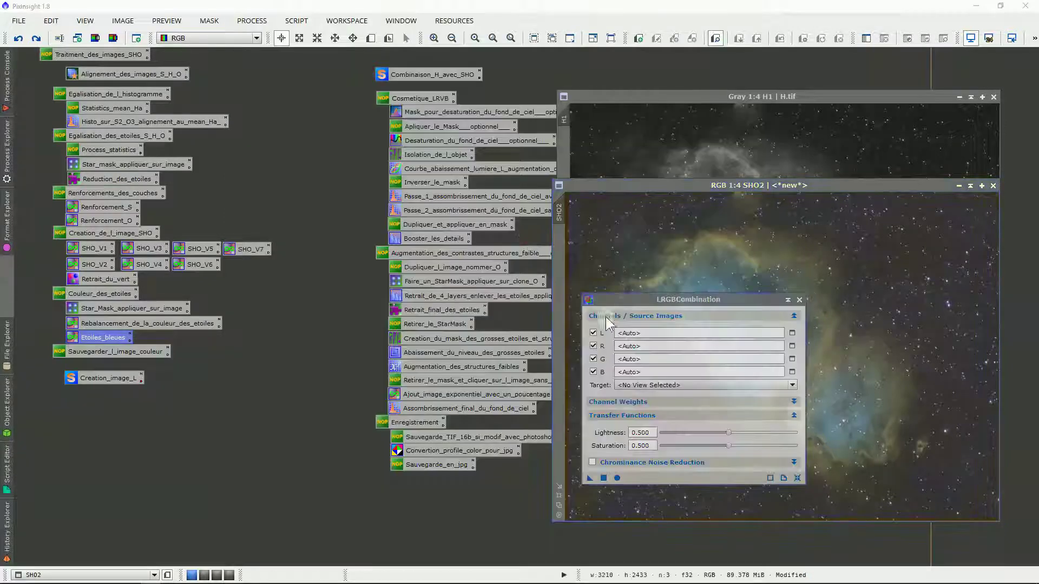
pyautogui.click(599, 344)
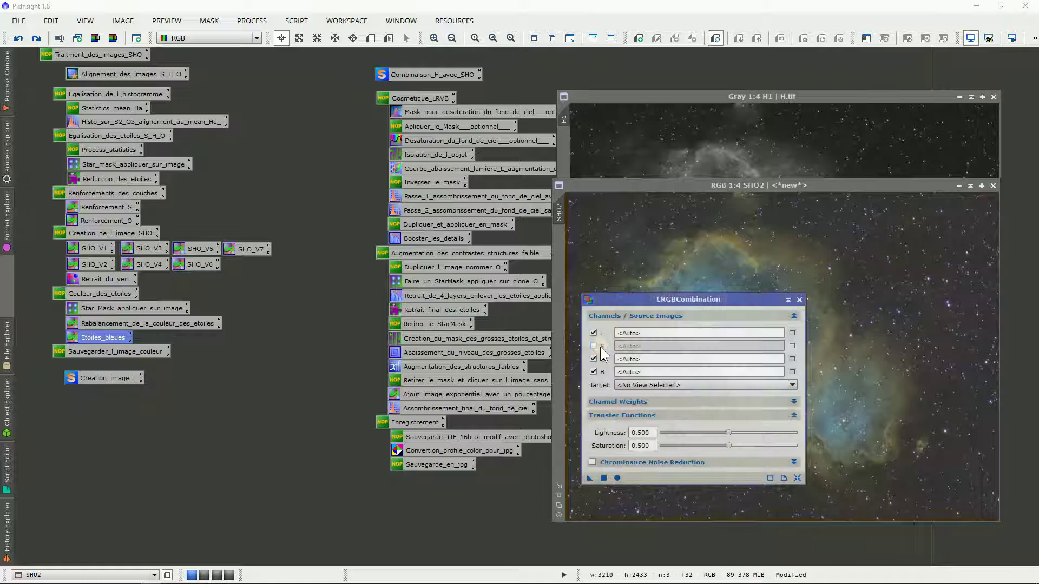
pyautogui.click(598, 357)
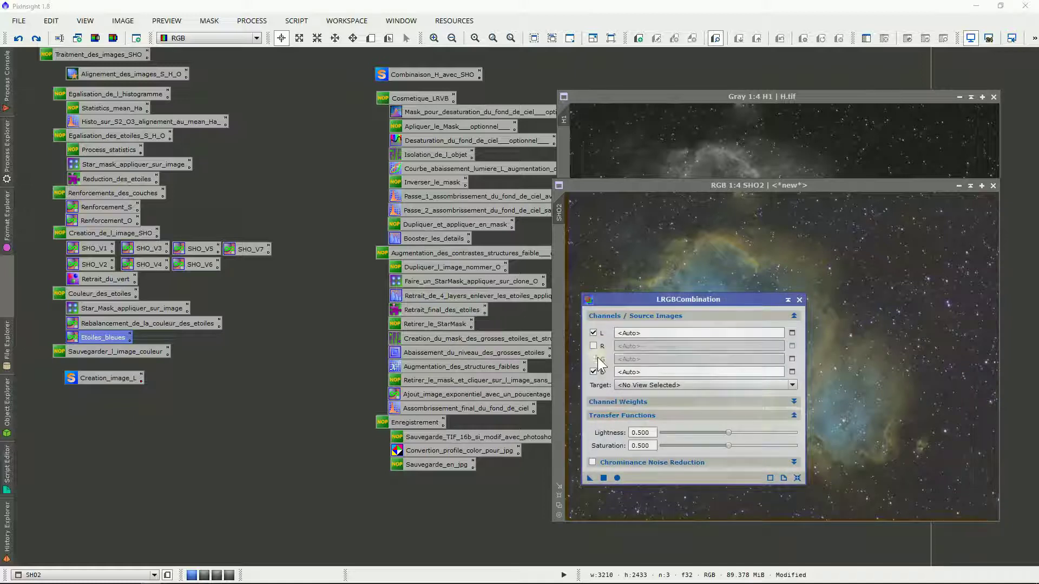
pyautogui.click(597, 369)
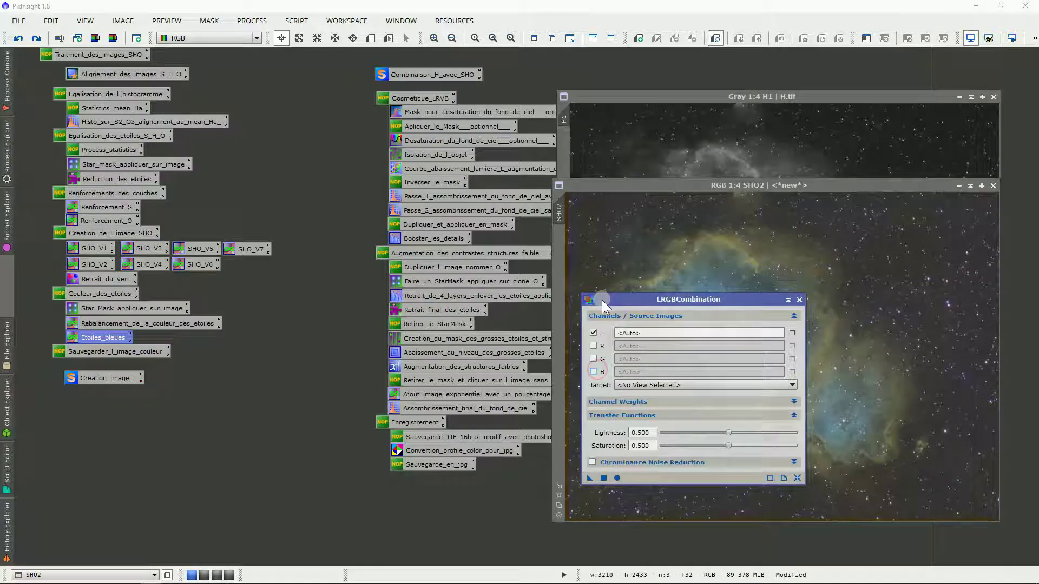
# Try to apply LRGBCombination to SHO2 with the L source left on Auto.
pyautogui.moveTo(601, 300); pyautogui.dragTo(729, 329)
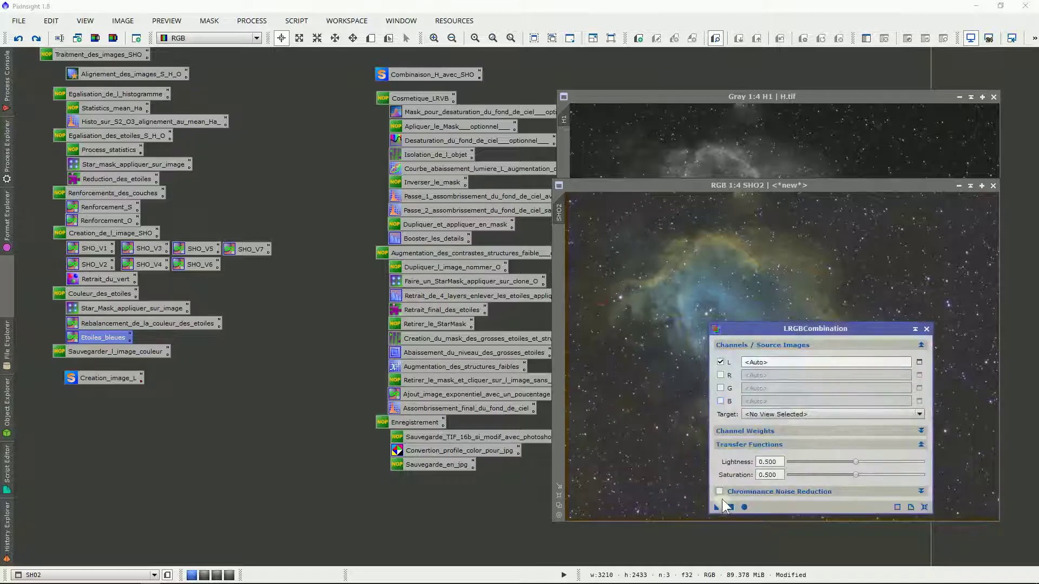
pyautogui.moveTo(708, 497); pyautogui.dragTo(672, 464)
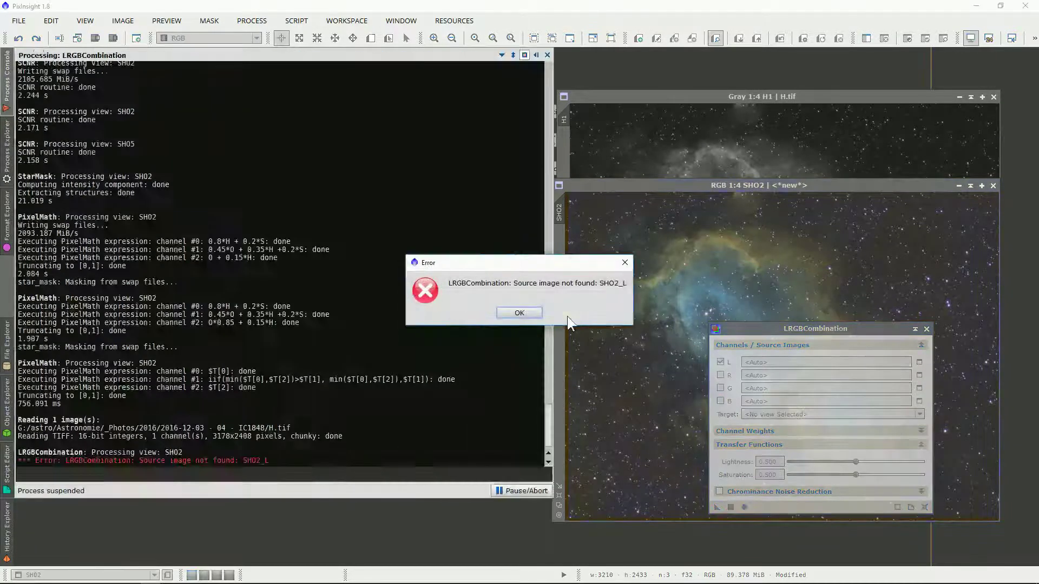
pyautogui.click(520, 313)
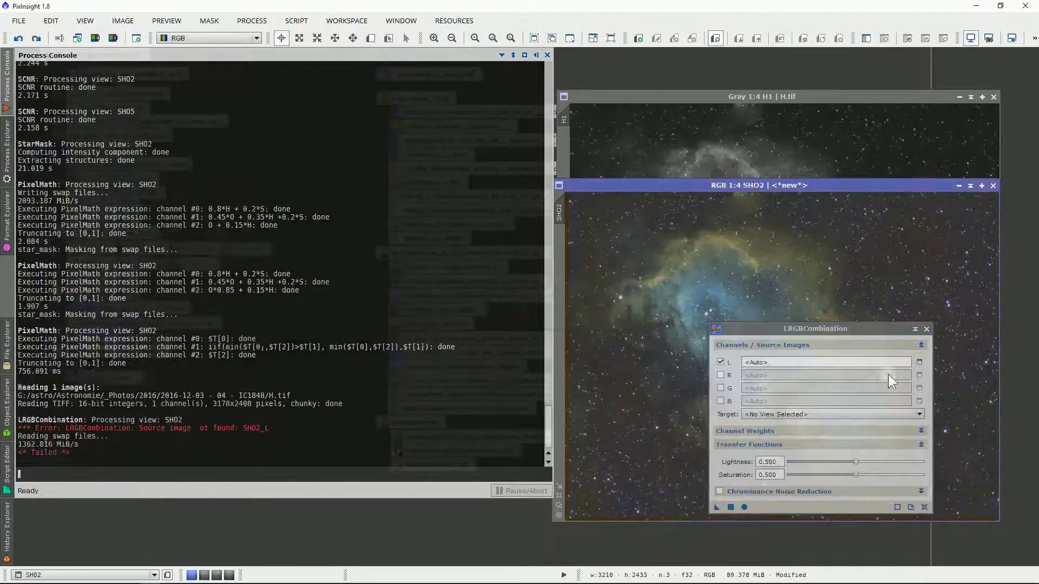
# Set H1 as the L source, try to apply LRGBCombination to SHO2, and close the process.
pyautogui.click(914, 363)
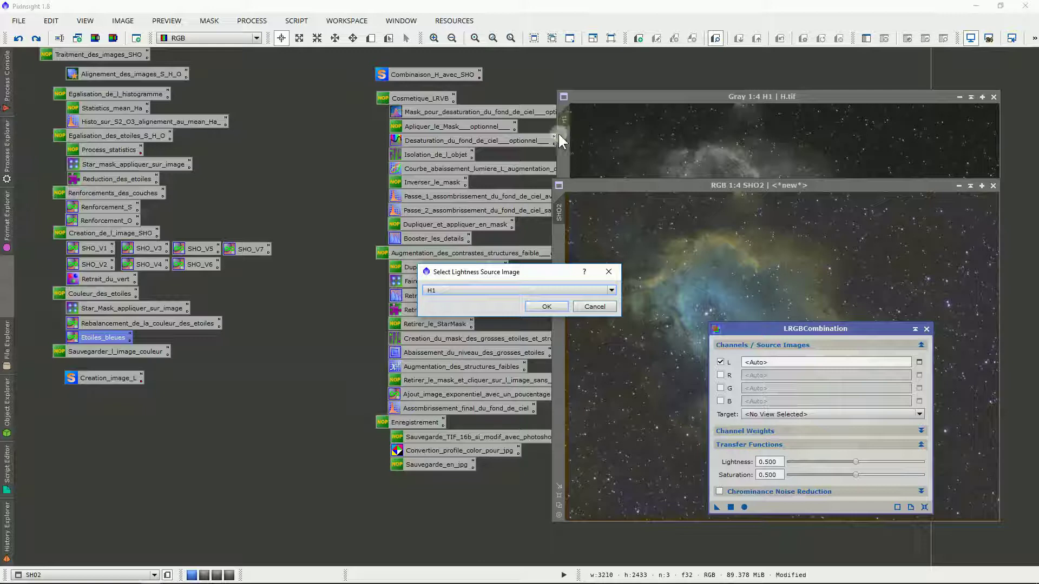
pyautogui.click(546, 307)
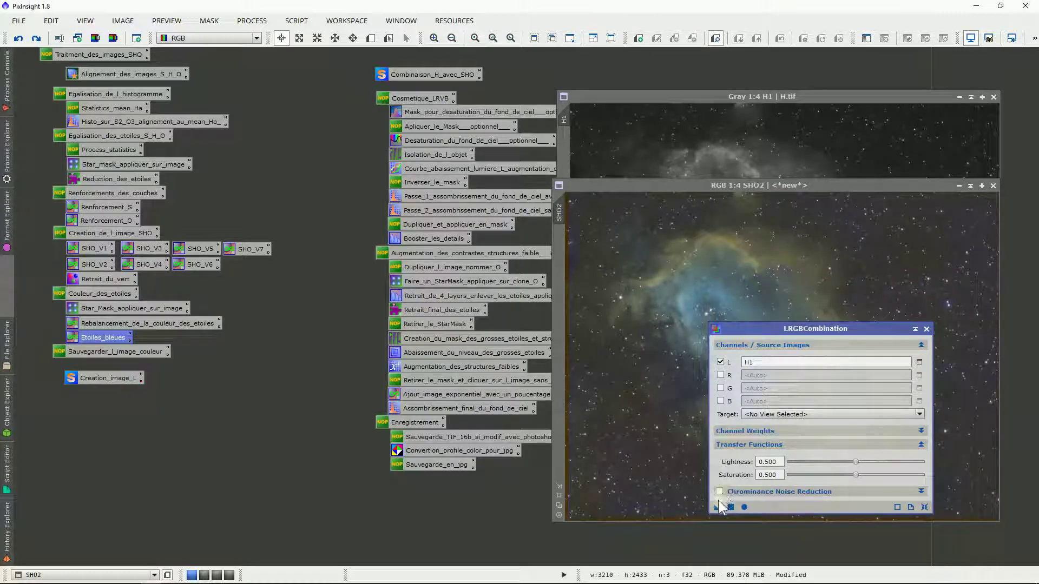
pyautogui.moveTo(719, 503); pyautogui.dragTo(659, 472)
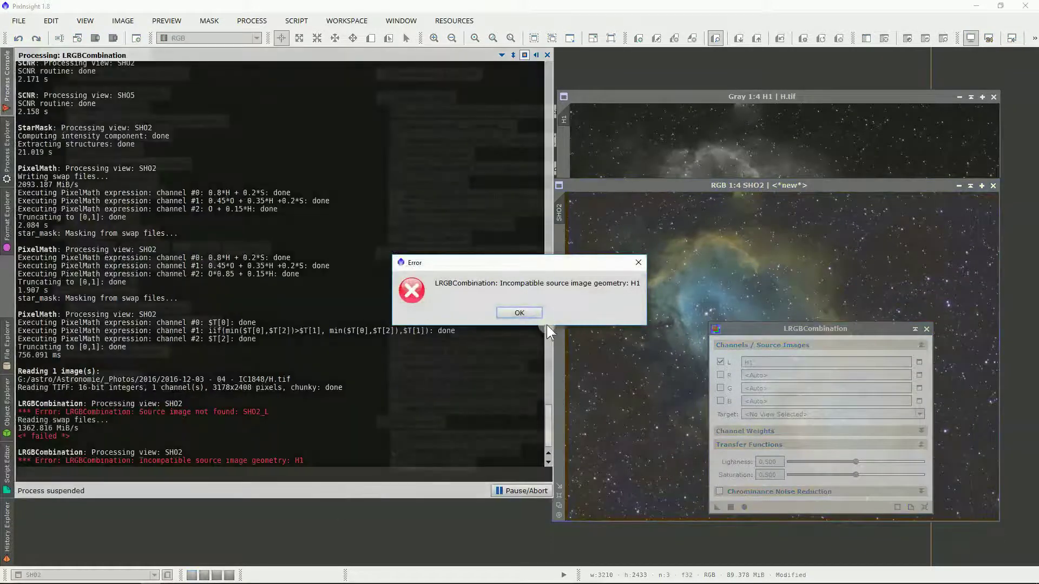
pyautogui.click(519, 312)
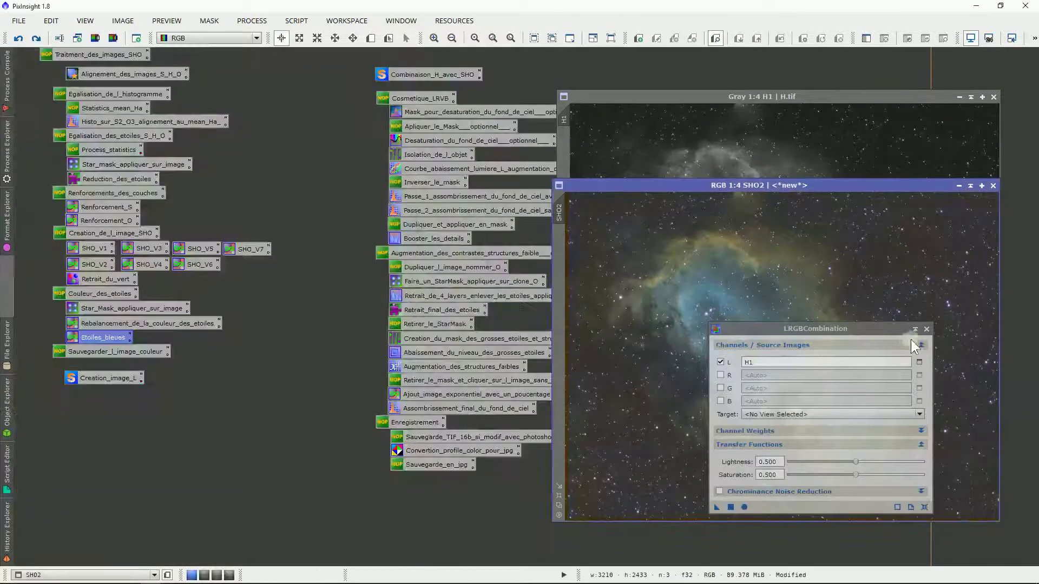
pyautogui.click(927, 331)
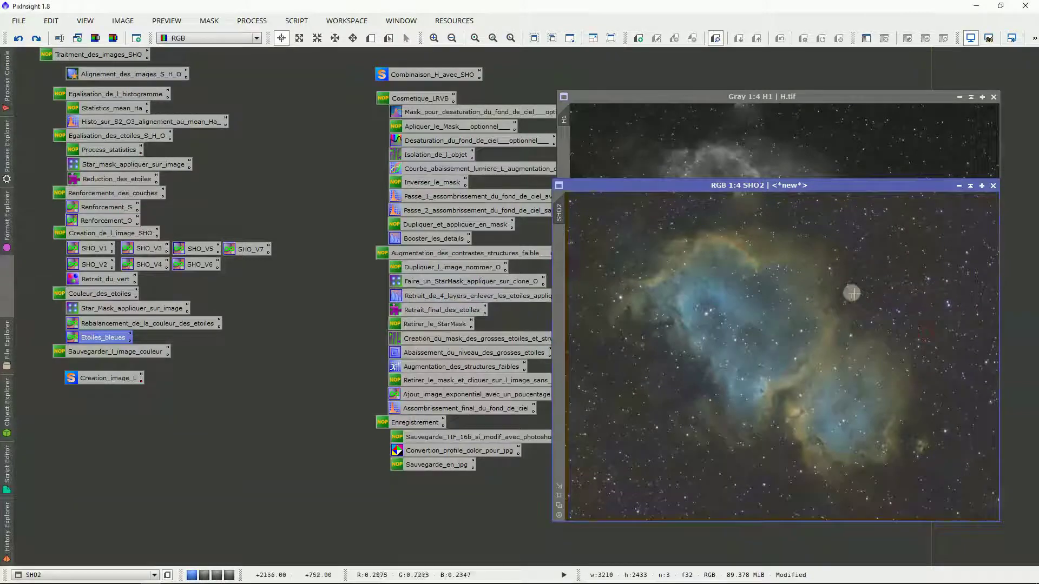
# Align SHO2 on the H1 view using StarAlignment with H1 as the reference image, and close the process.
pyautogui.doubleClick(154, 73)
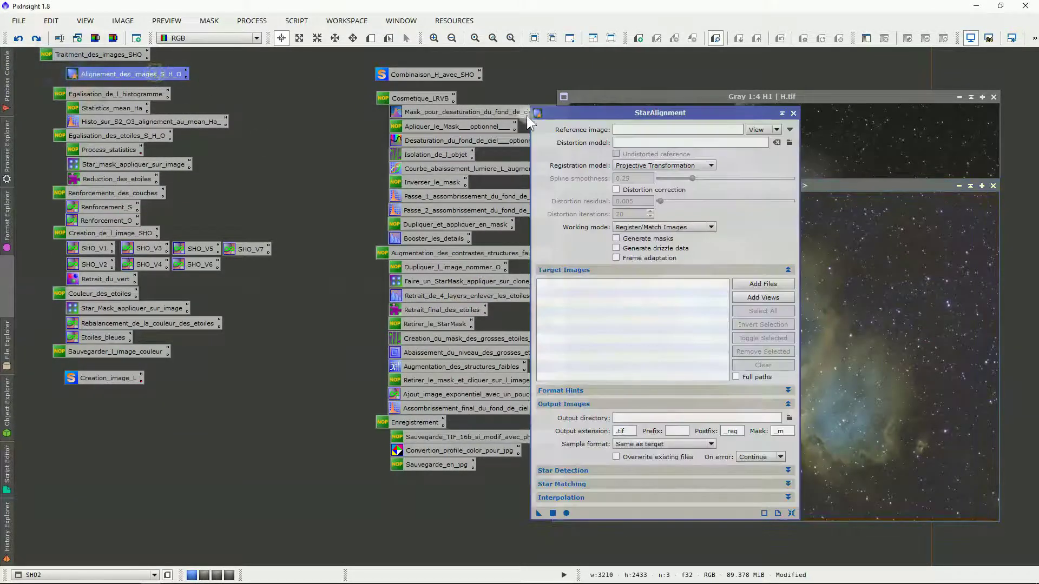
pyautogui.moveTo(586, 115); pyautogui.dragTo(597, 129)
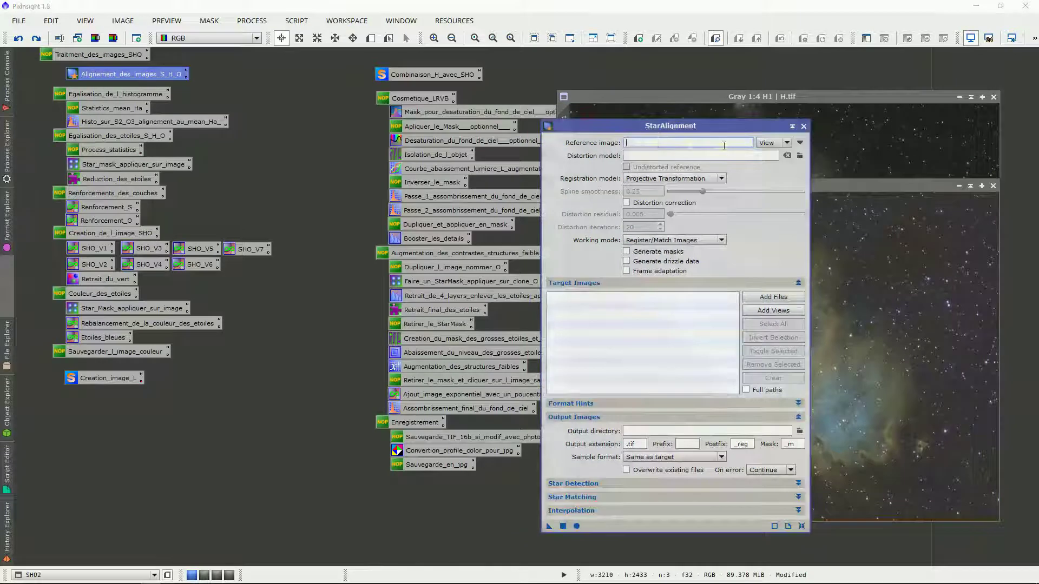
pyautogui.click(798, 145)
pyautogui.click(593, 278)
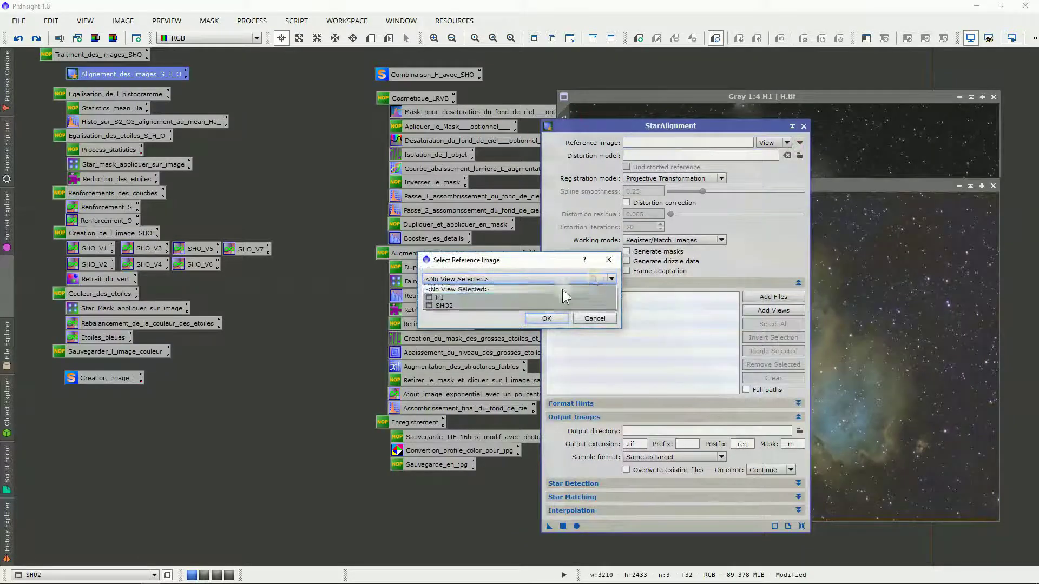
pyautogui.click(496, 298)
pyautogui.click(542, 315)
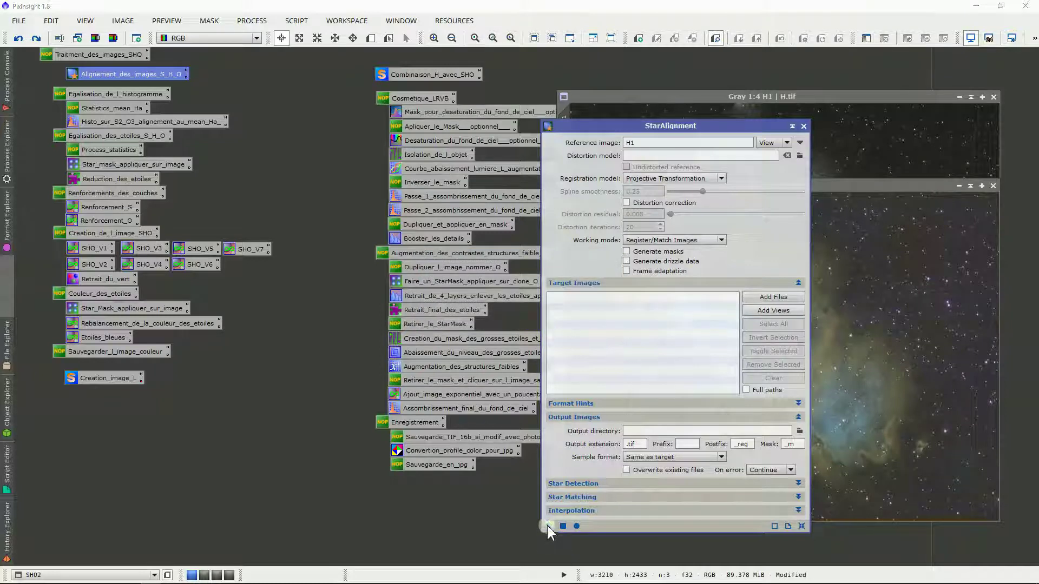
pyautogui.moveTo(548, 527); pyautogui.dragTo(868, 449)
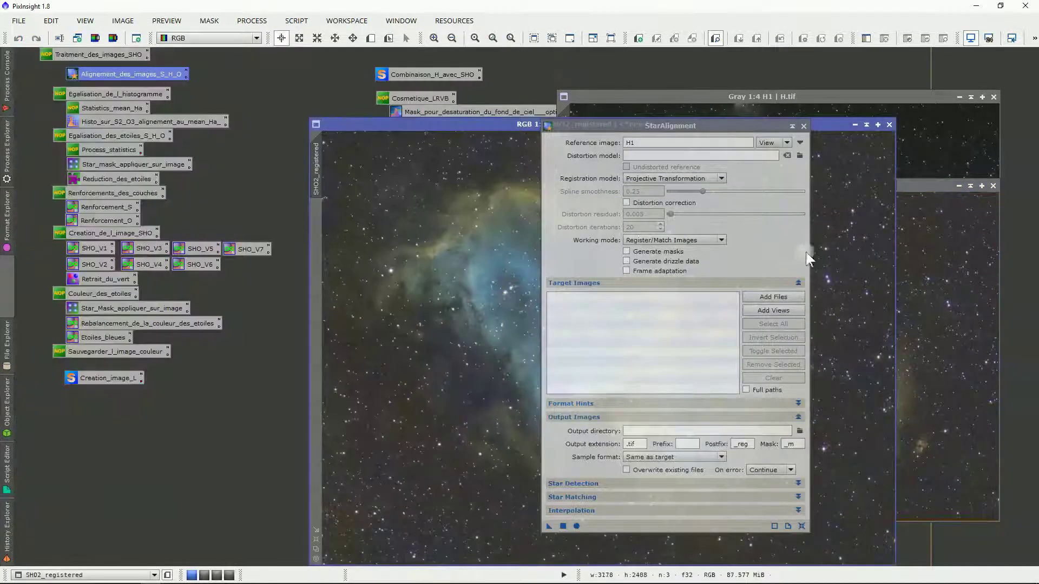
pyautogui.click(806, 125)
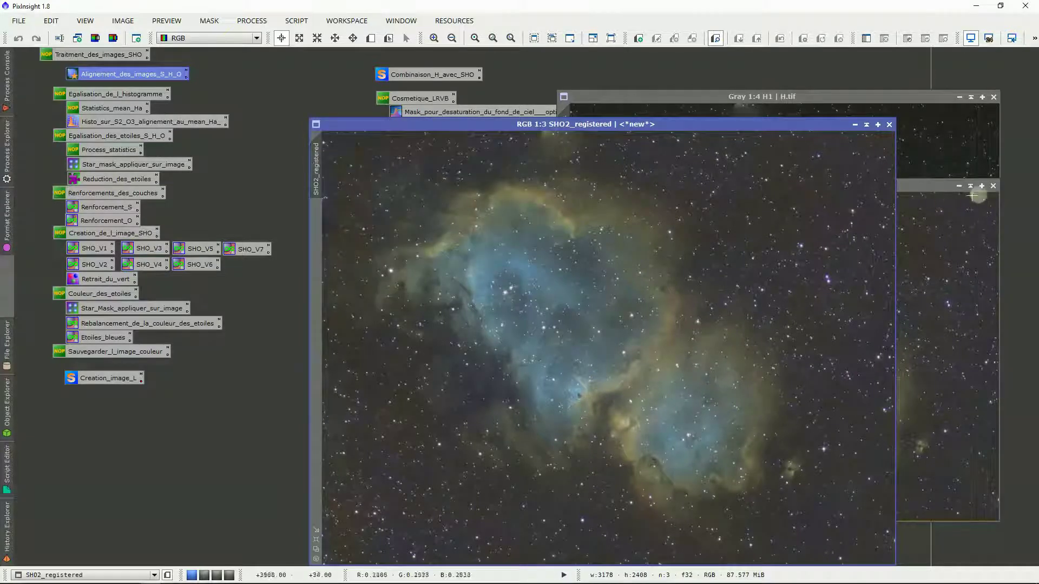
# Close the unaligned SHO2 image without saving, then reduce SHO2_registered to 1:4 and place it beside H1.
pyautogui.click(992, 185)
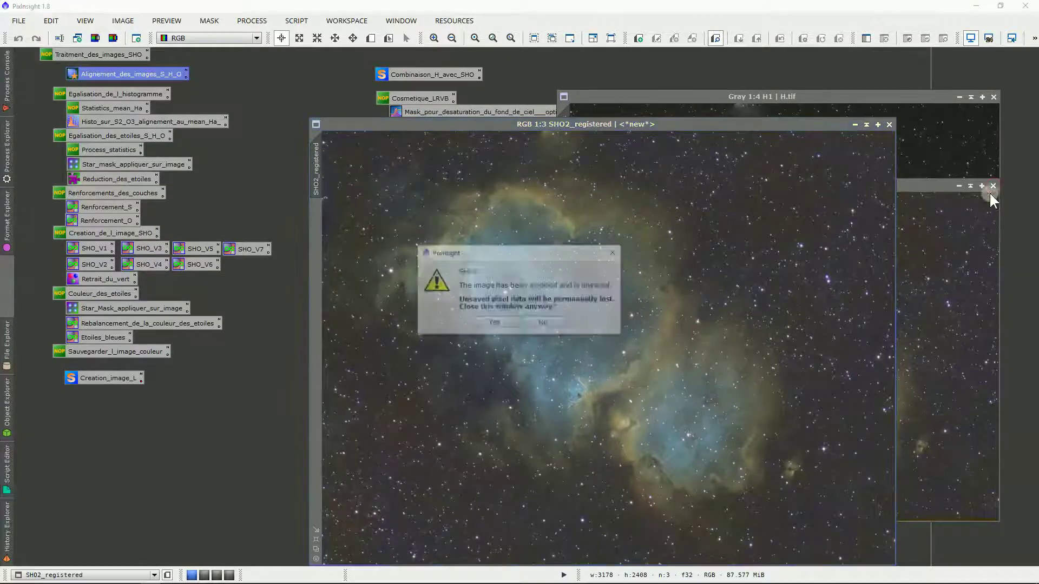
pyautogui.click(493, 324)
pyautogui.click(316, 548)
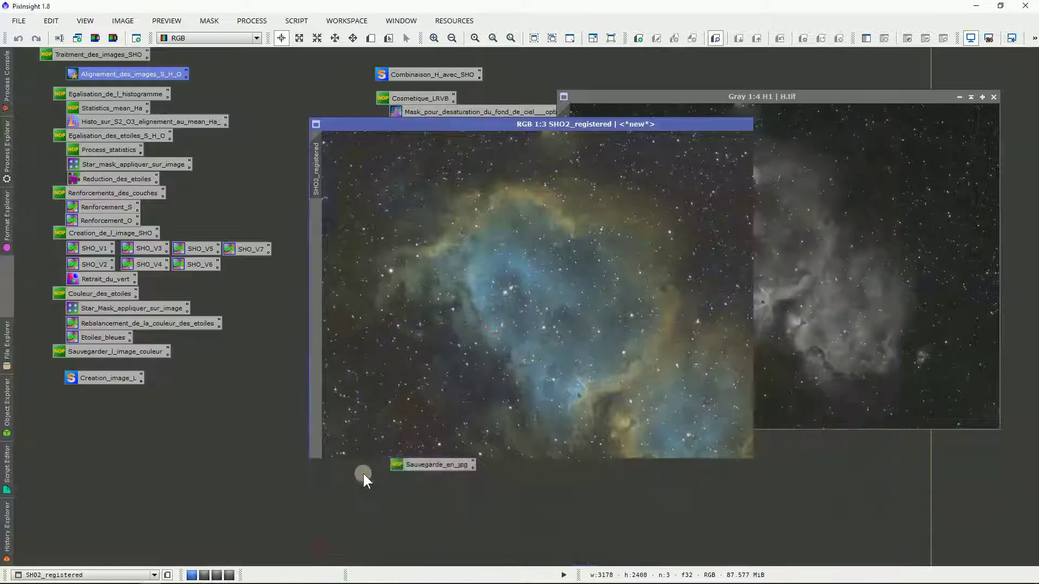
pyautogui.scroll(-1, 599, 155)
pyautogui.moveTo(626, 128); pyautogui.dragTo(572, 97)
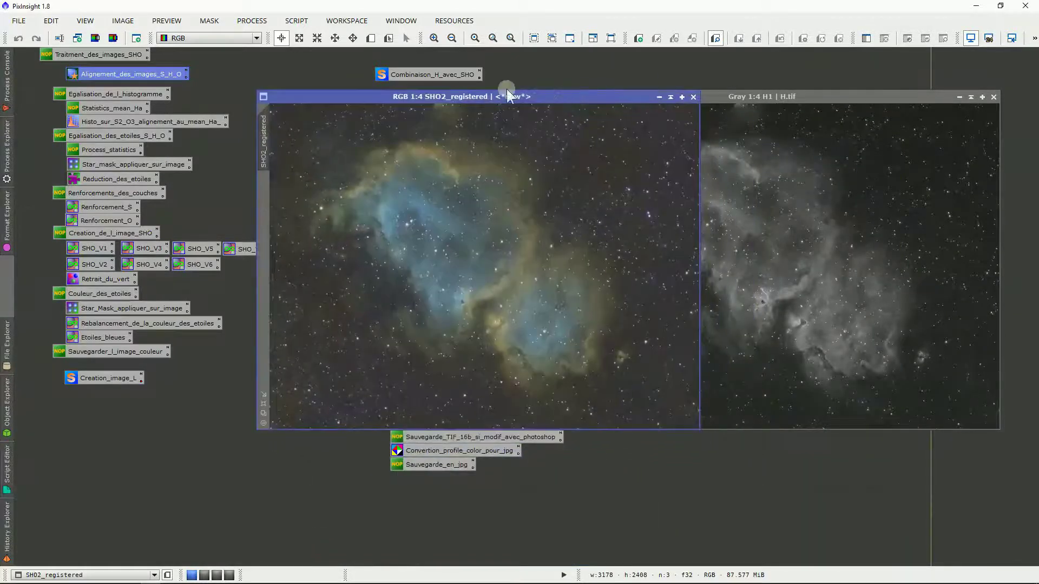
# Apply LRGBCombination to SHO2_registered with only the L channel enabled and H1 as its source.
pyautogui.click(246, 22)
pyautogui.moveTo(304, 38)
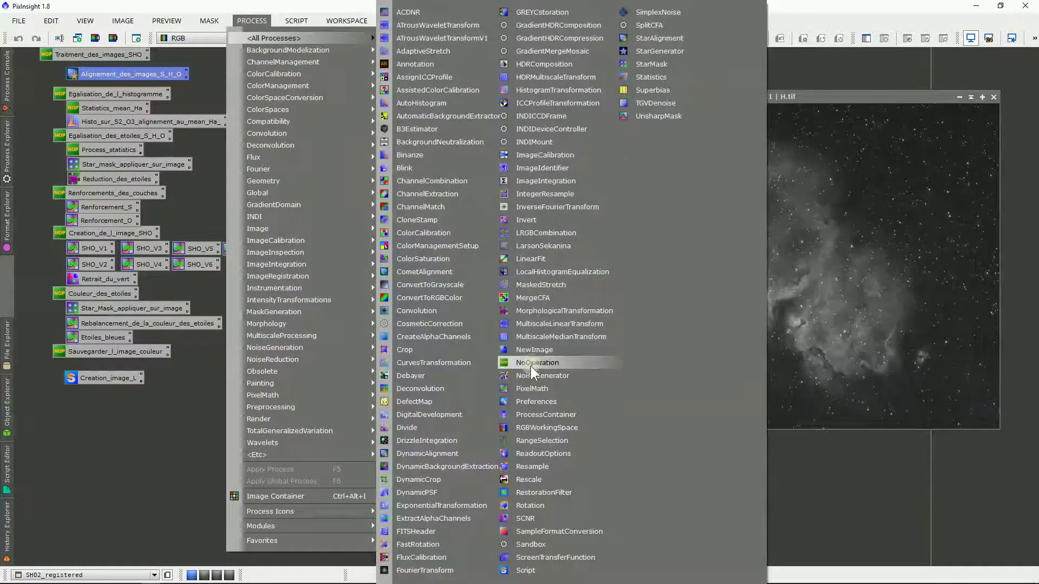
pyautogui.click(531, 234)
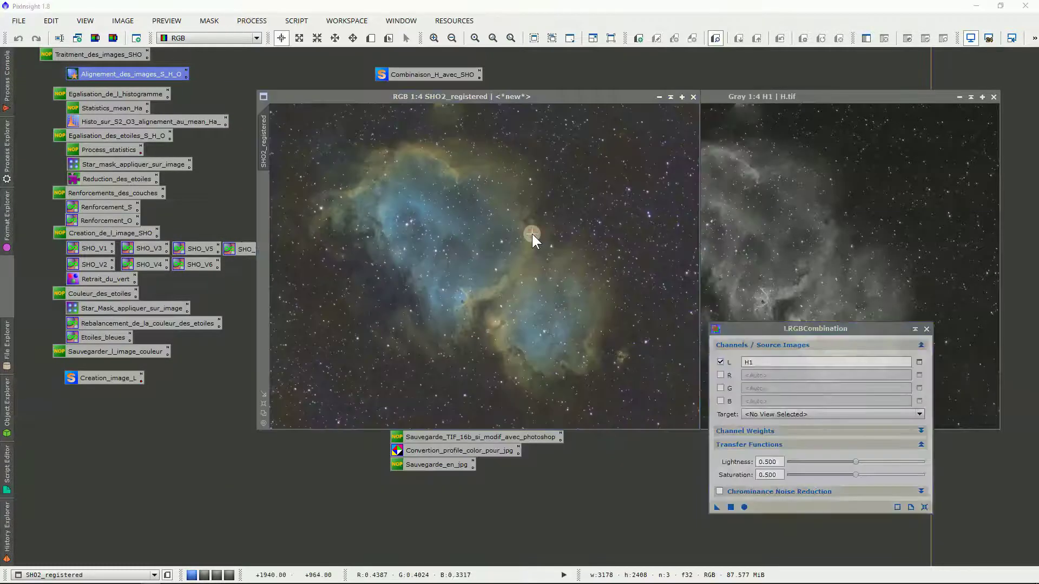
pyautogui.doubleClick(760, 365)
pyautogui.click(739, 284)
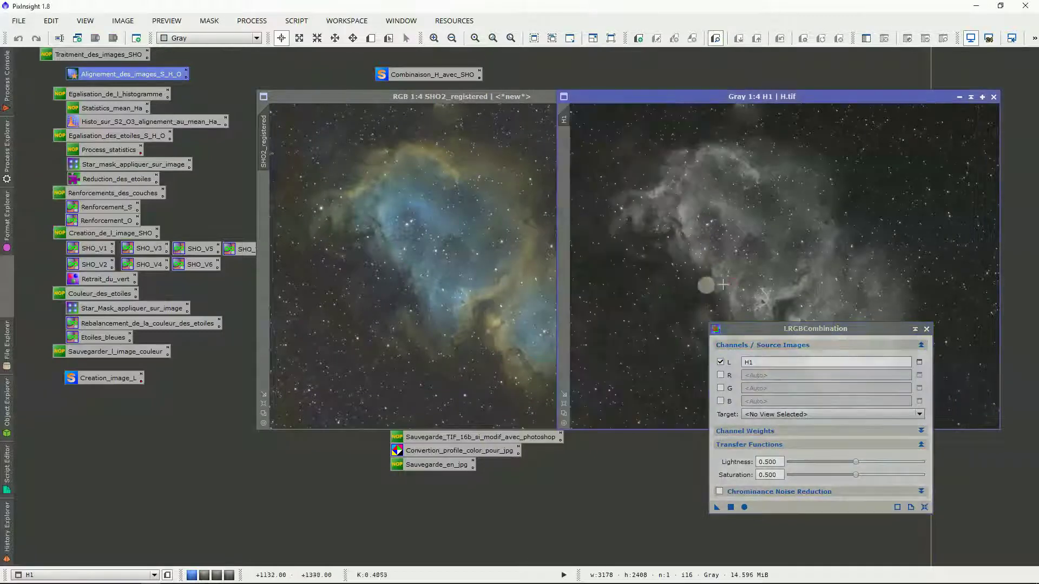
pyautogui.click(514, 351)
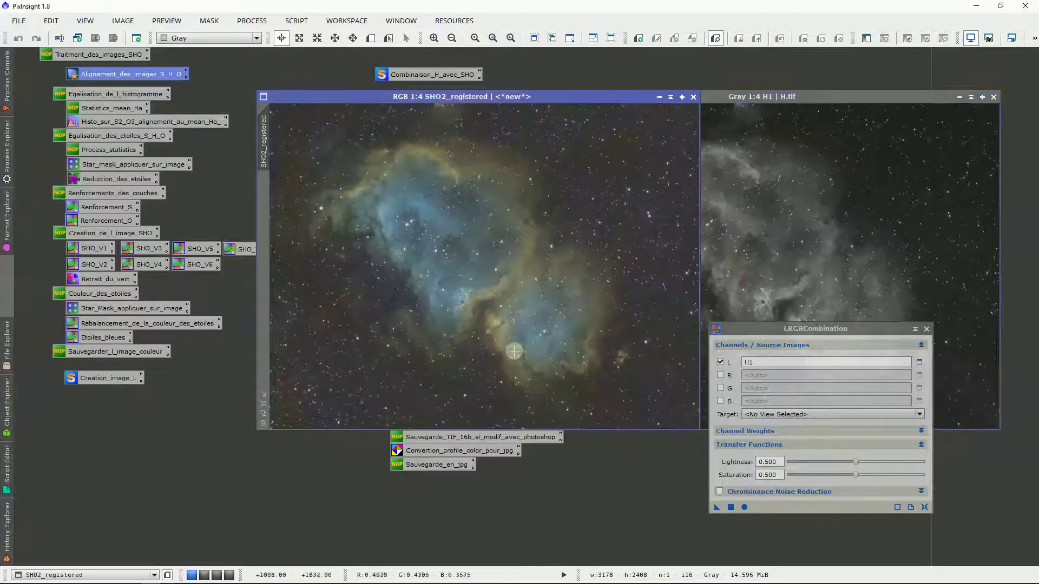
pyautogui.click(719, 507)
pyautogui.moveTo(691, 466); pyautogui.dragTo(503, 263)
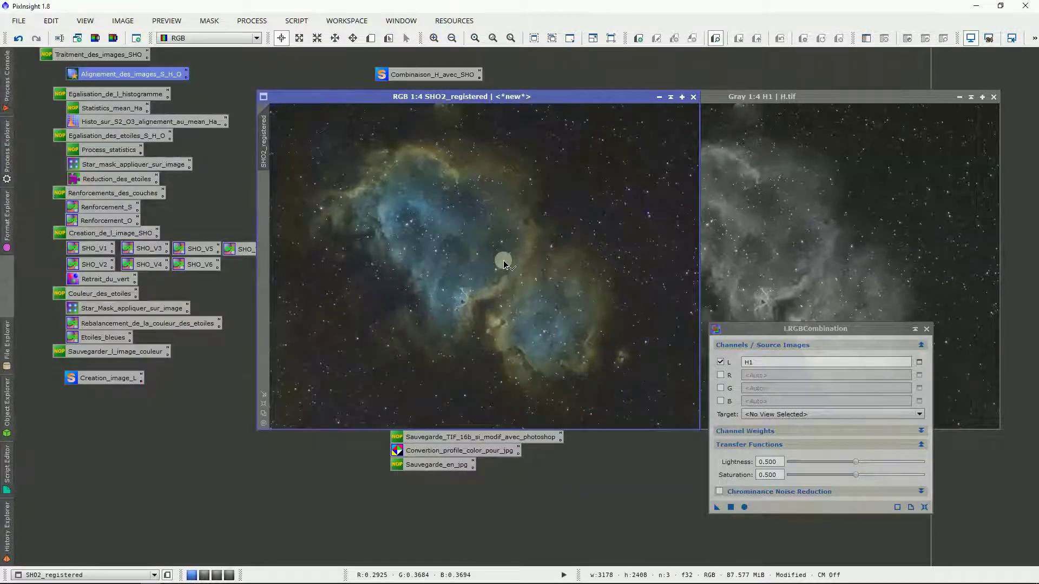
# Compare SHO2_registered before and after the luminance combination, and examine its central nebula details up close.
pyautogui.click(19, 41)
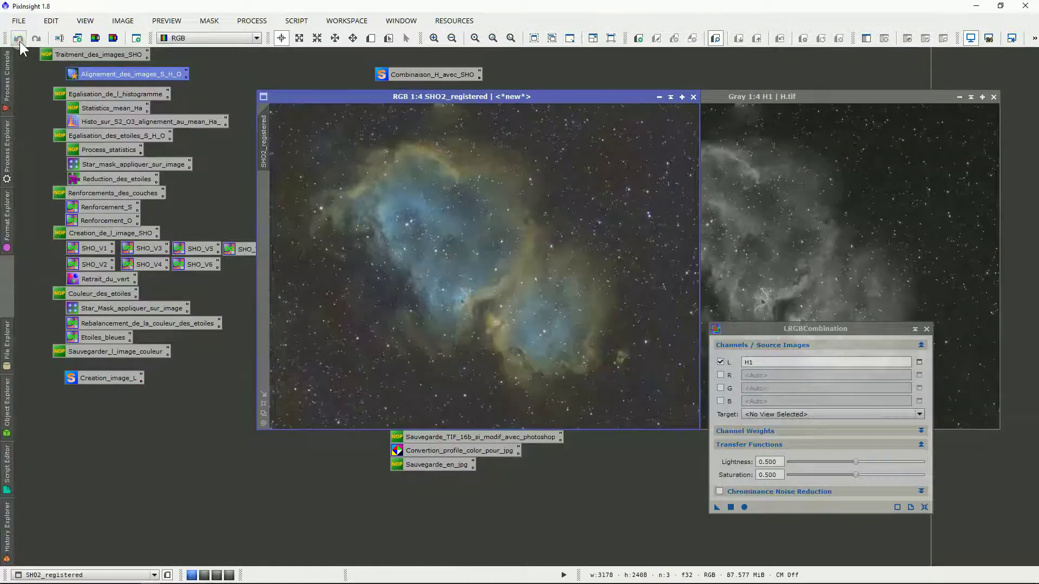
pyautogui.click(37, 39)
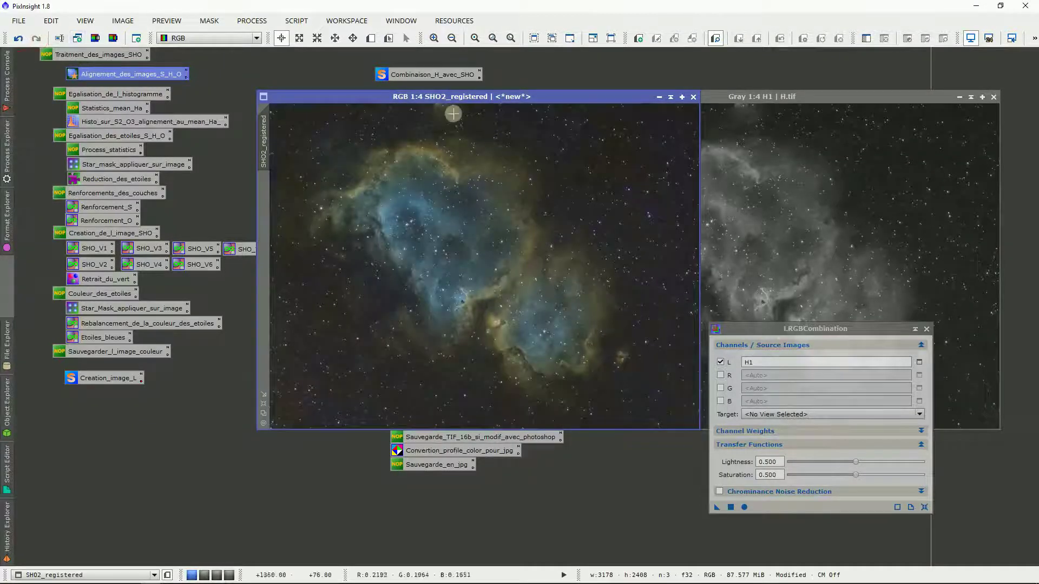
pyautogui.moveTo(458, 95); pyautogui.dragTo(381, 95)
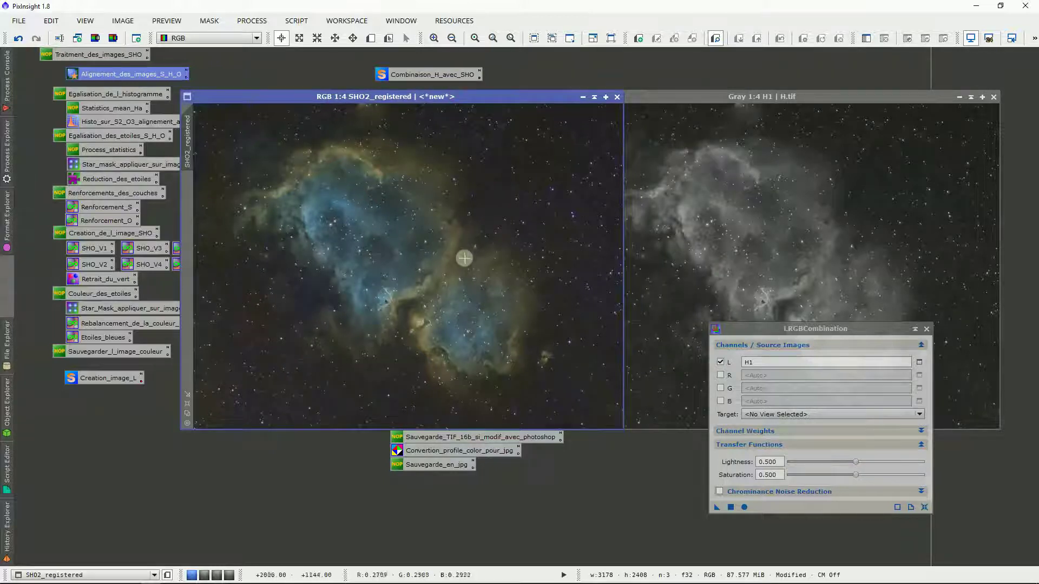
pyautogui.scroll(3, 464, 259)
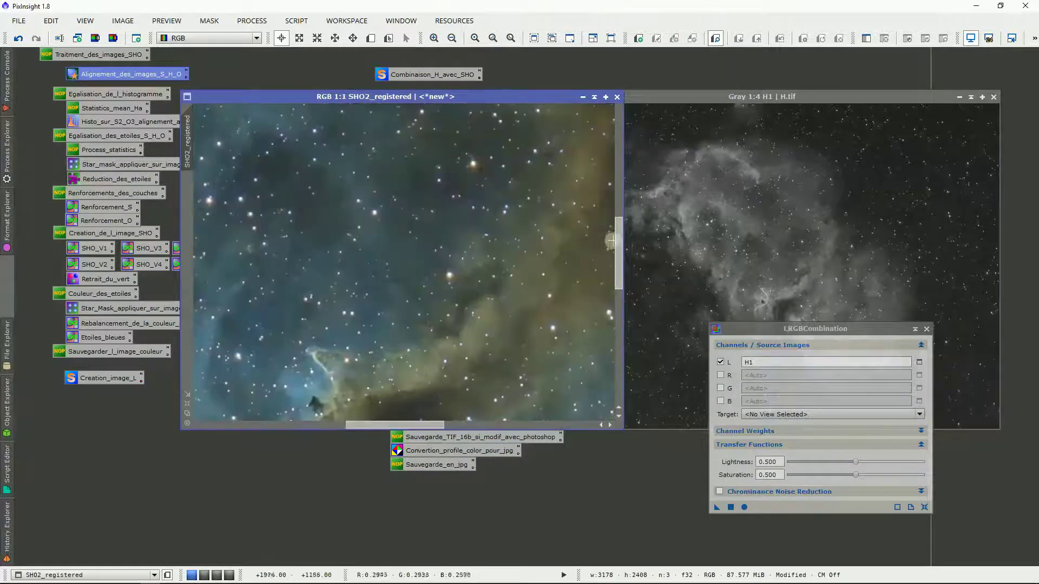
pyautogui.moveTo(620, 265); pyautogui.dragTo(620, 285)
pyautogui.moveTo(419, 425); pyautogui.dragTo(389, 434)
pyautogui.scroll(1, 416, 338)
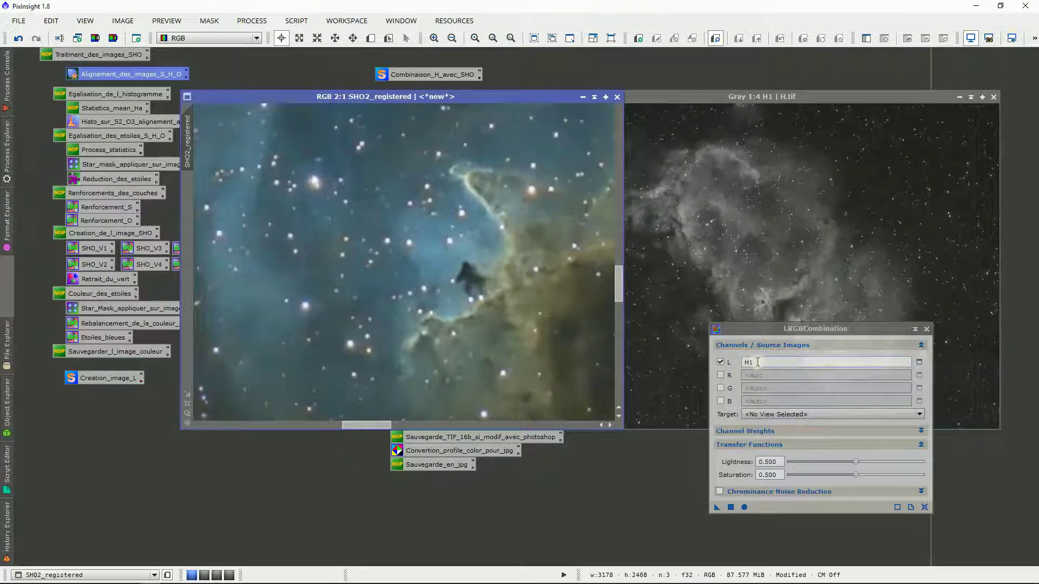
pyautogui.scroll(-1, 446, 358)
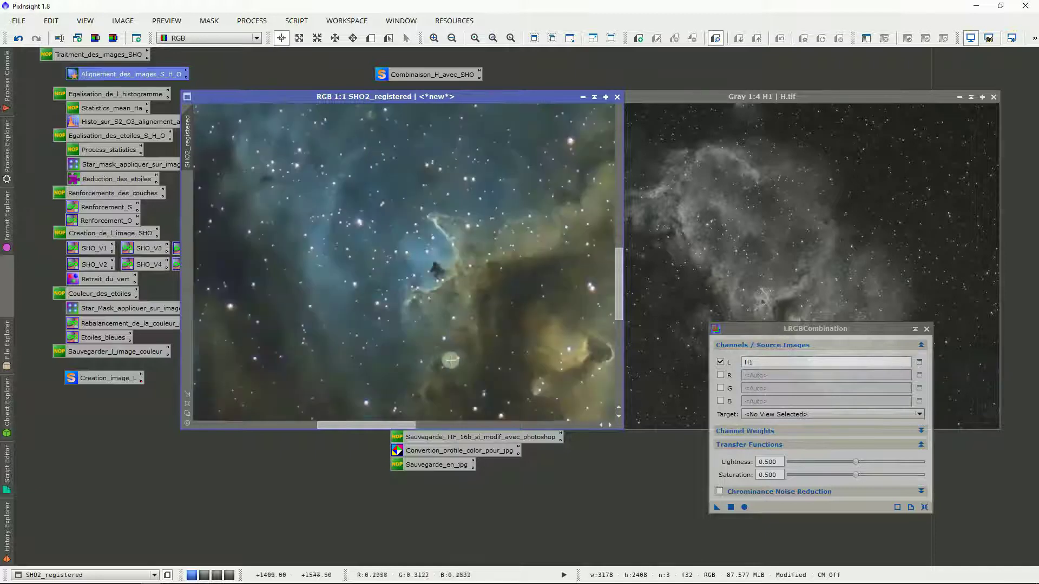
pyautogui.scroll(-3, 506, 387)
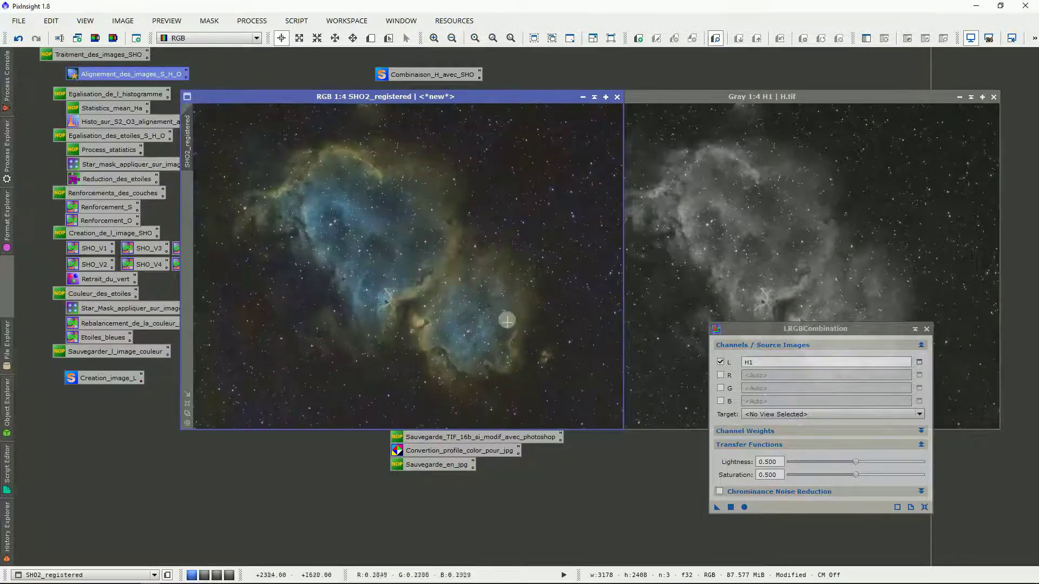
# Run the LRVB-AIP script with H1 as the L frame, SHO2_registered as the RGB frame and Chroma Noise Reduction enabled.
pyautogui.click(296, 21)
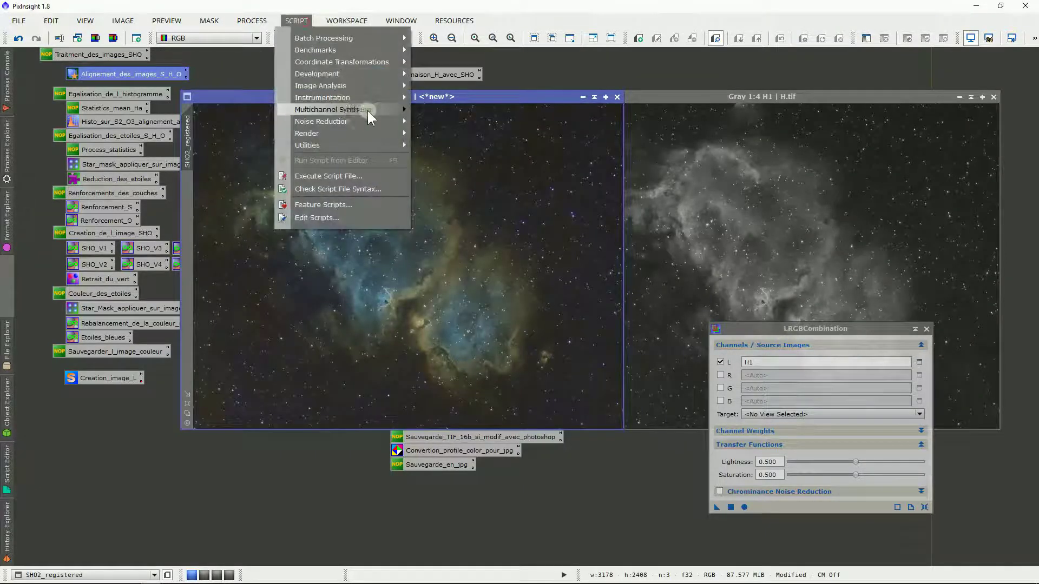
pyautogui.moveTo(404, 113)
pyautogui.click(441, 128)
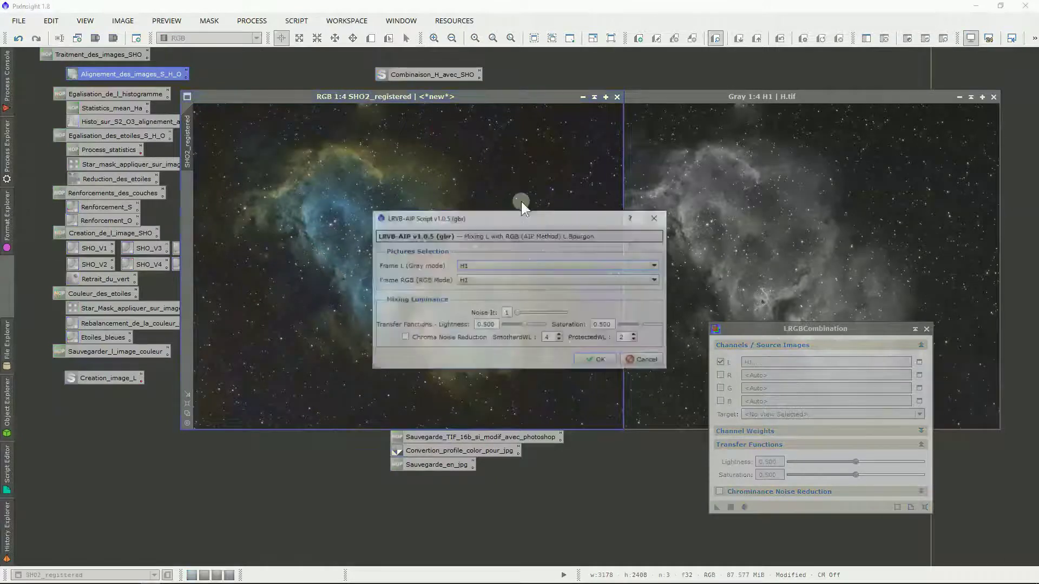
pyautogui.click(473, 280)
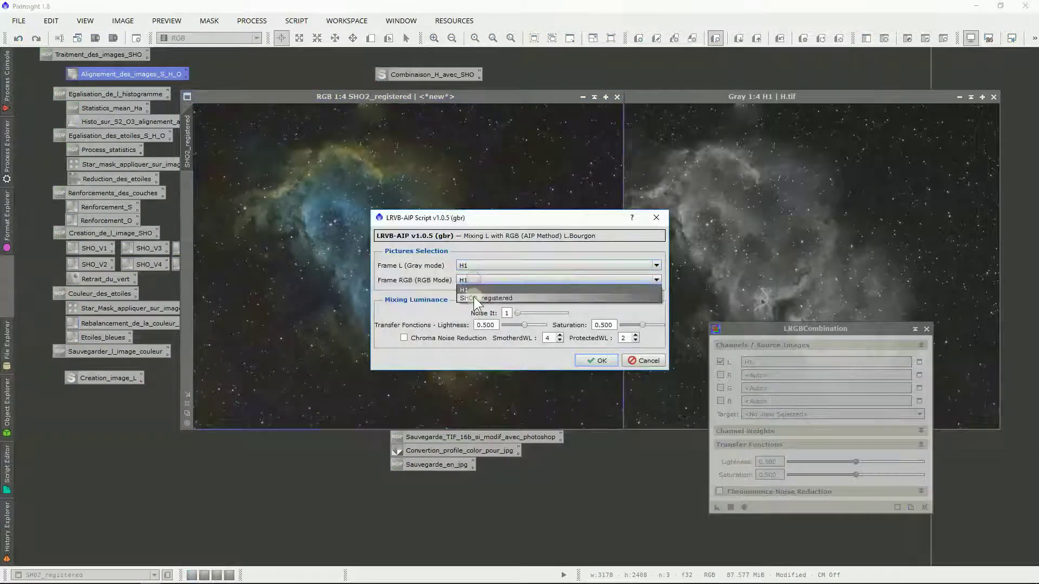
pyautogui.click(472, 297)
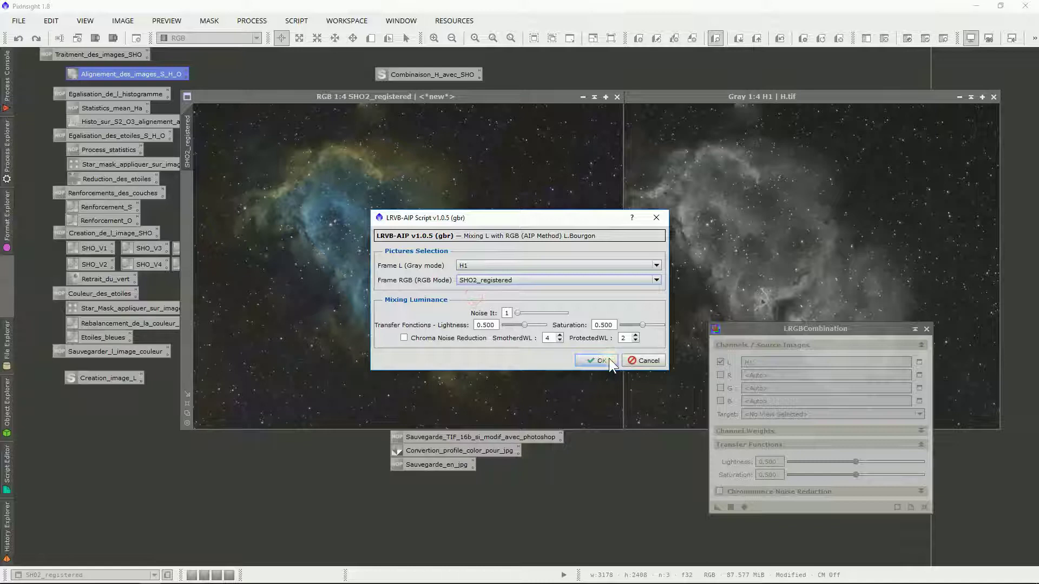
pyautogui.click(464, 340)
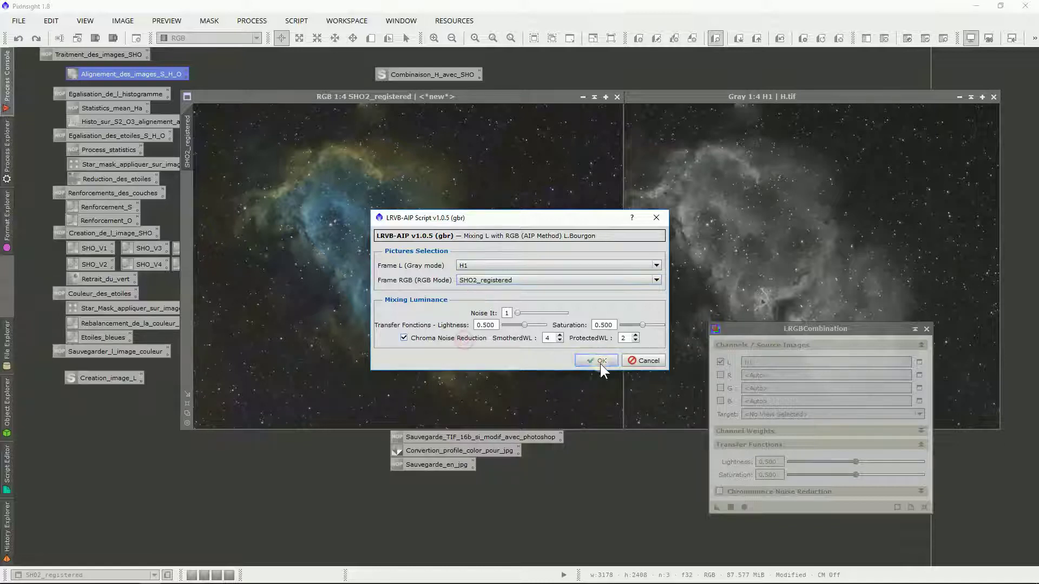
pyautogui.click(600, 362)
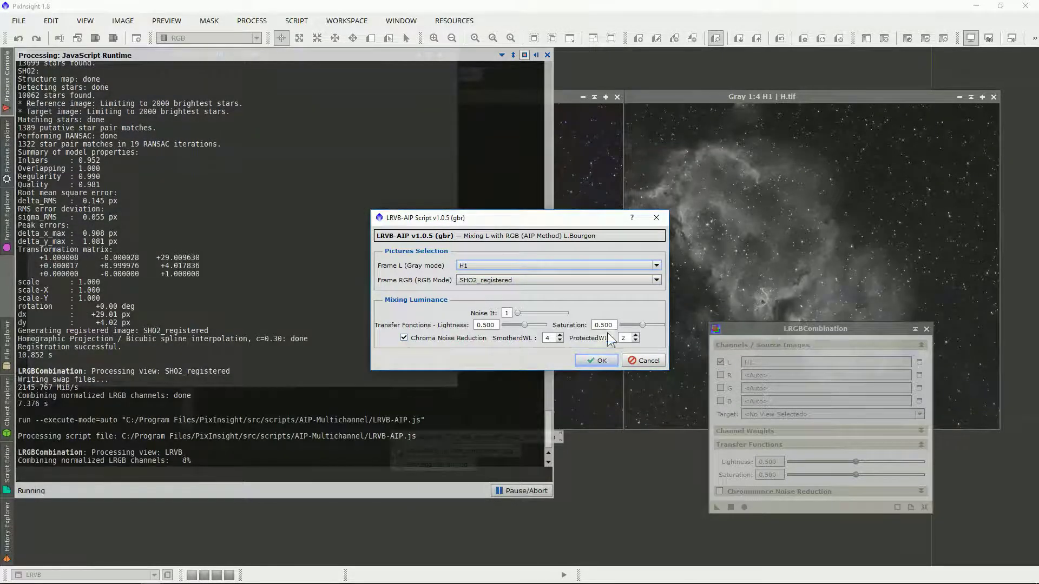
pyautogui.click(654, 222)
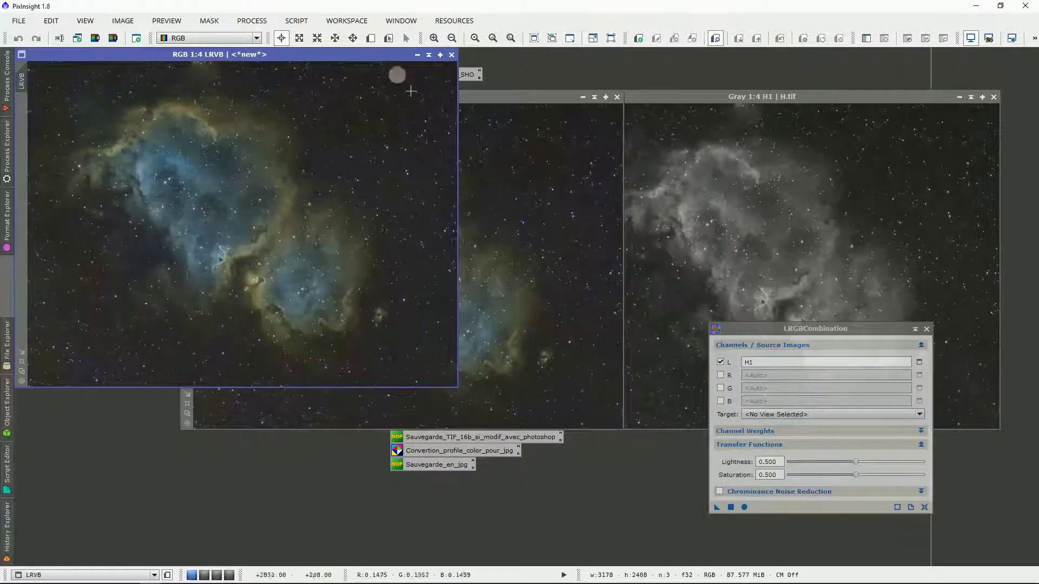
# Compare the LRVB image beside SHO2_registered, closing the LRGBCombination process and discarding the LRVB image.
pyautogui.moveTo(377, 55); pyautogui.dragTo(835, 93)
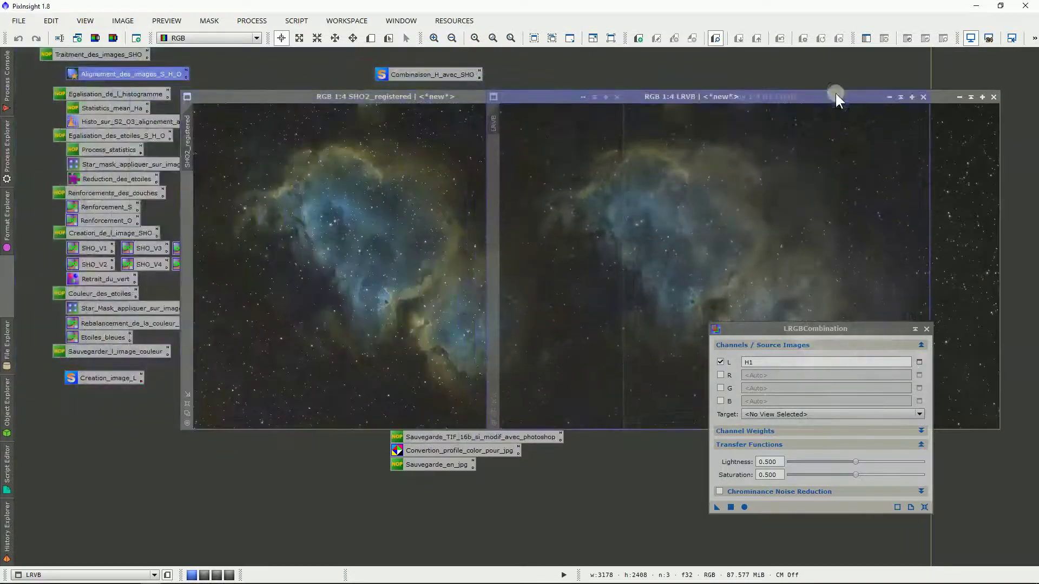
pyautogui.click(927, 328)
pyautogui.moveTo(545, 98); pyautogui.dragTo(520, 151)
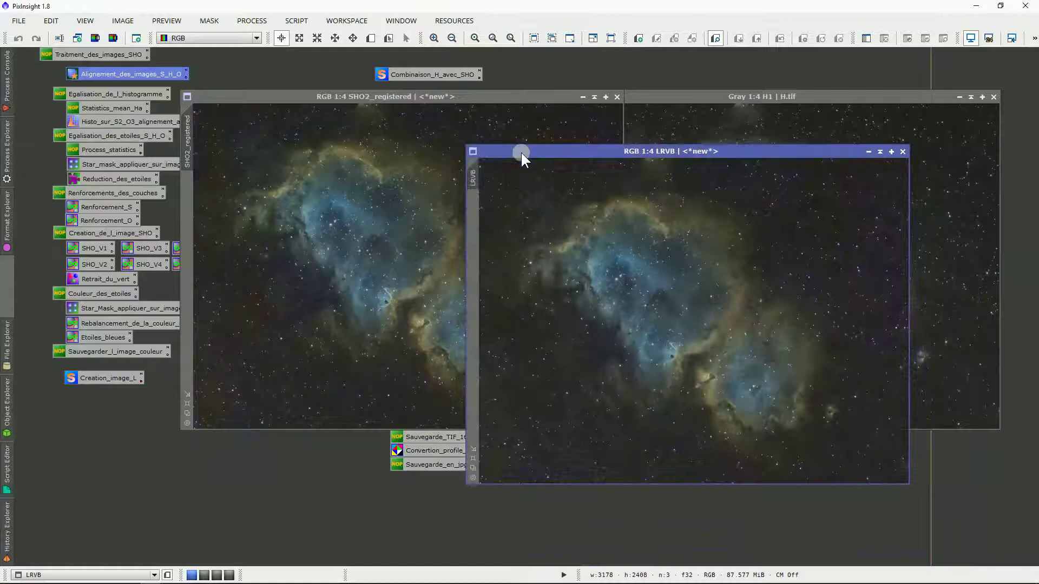
pyautogui.click(902, 152)
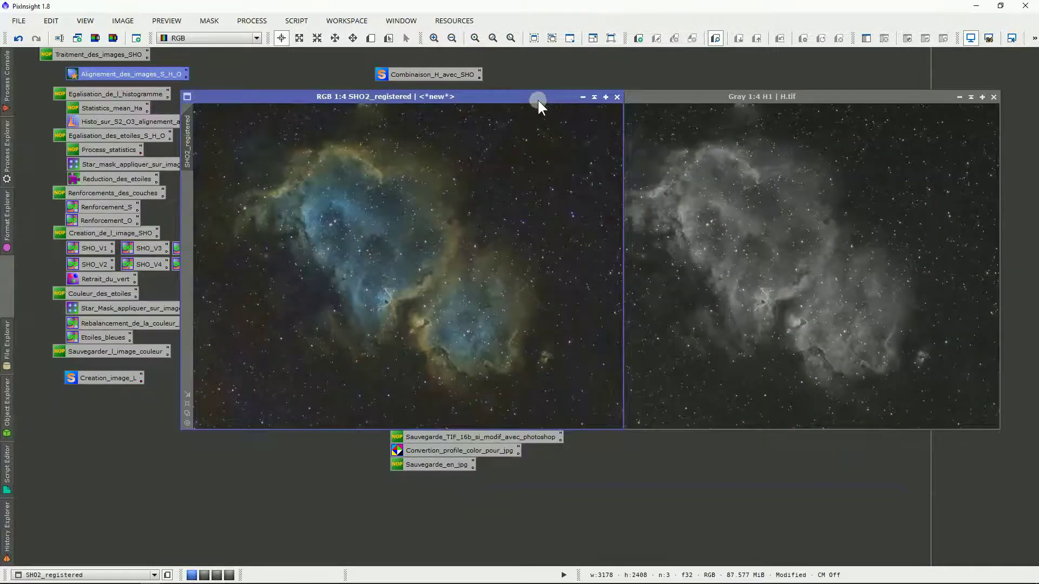
# Close the H1 image and move SHO2_registered aside so the cosmetic process icons are uncovered.
pyautogui.moveTo(537, 98); pyautogui.dragTo(864, 120)
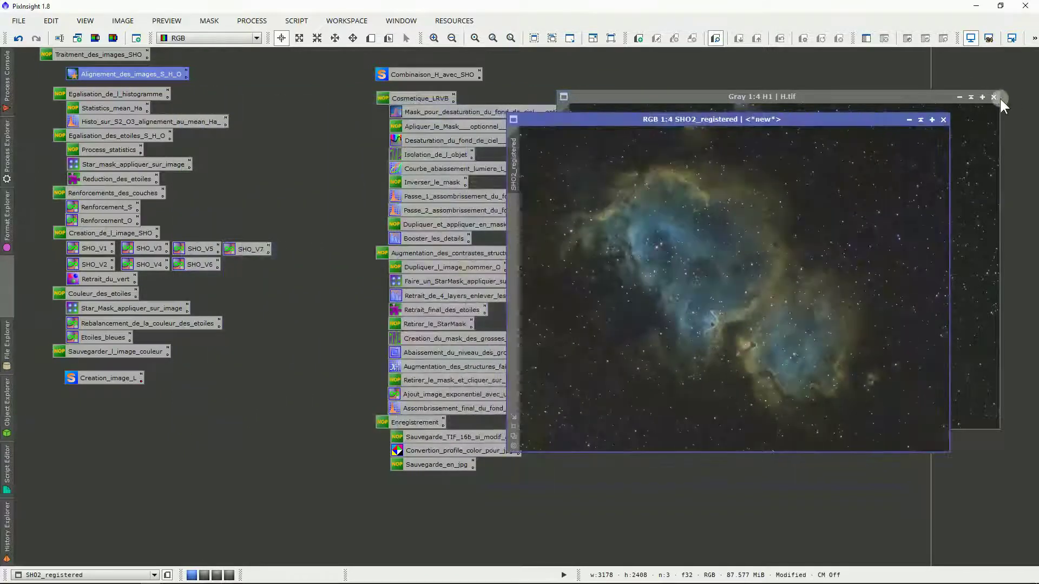
pyautogui.click(993, 97)
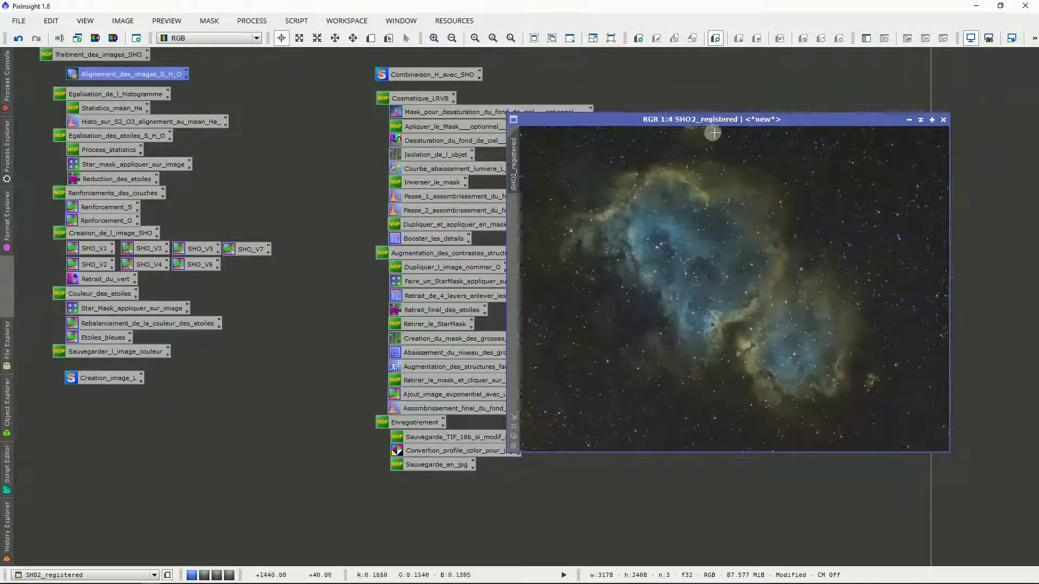
pyautogui.moveTo(707, 121); pyautogui.dragTo(749, 110)
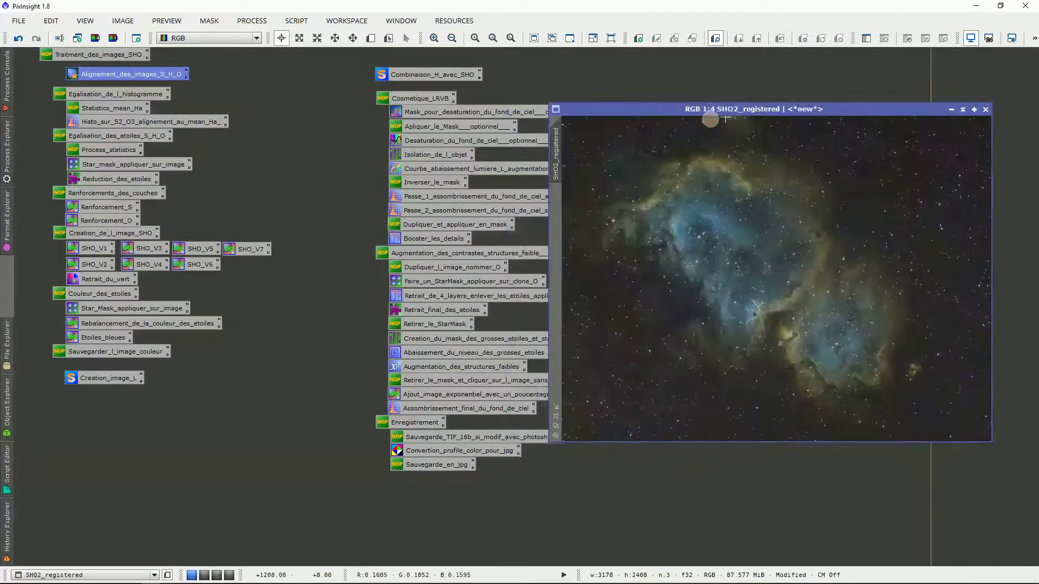
# Rename the SHO2_registered image as H_SHO.
pyautogui.doubleClick(558, 142)
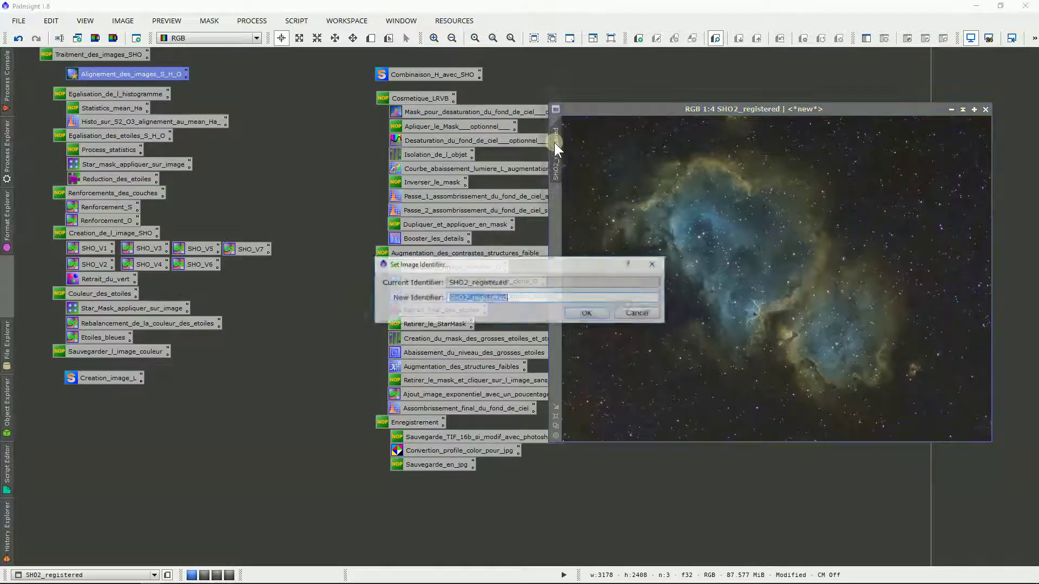
pyautogui.write('H')
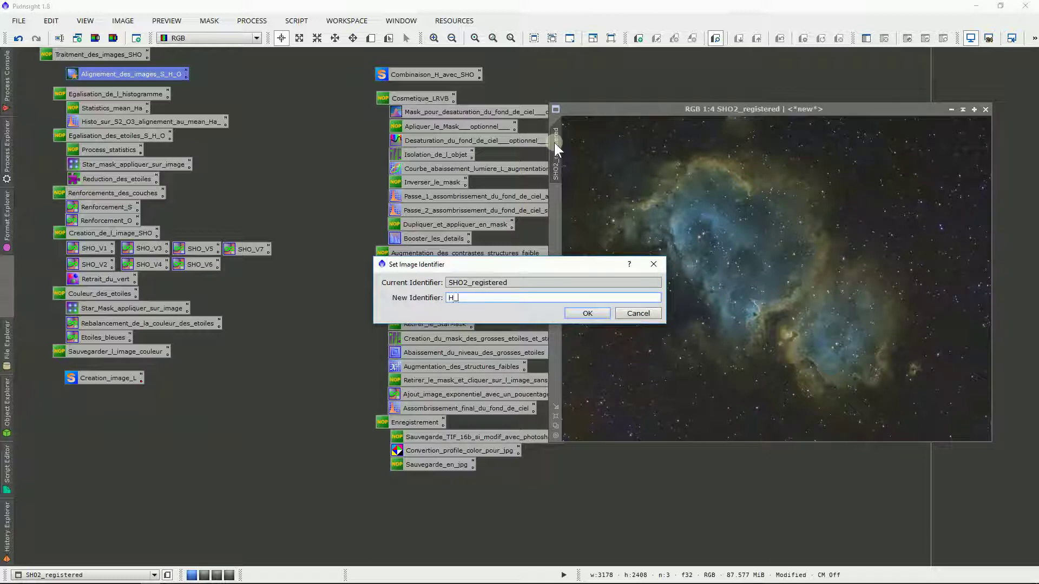
pyautogui.write('_SHO')
pyautogui.click(595, 314)
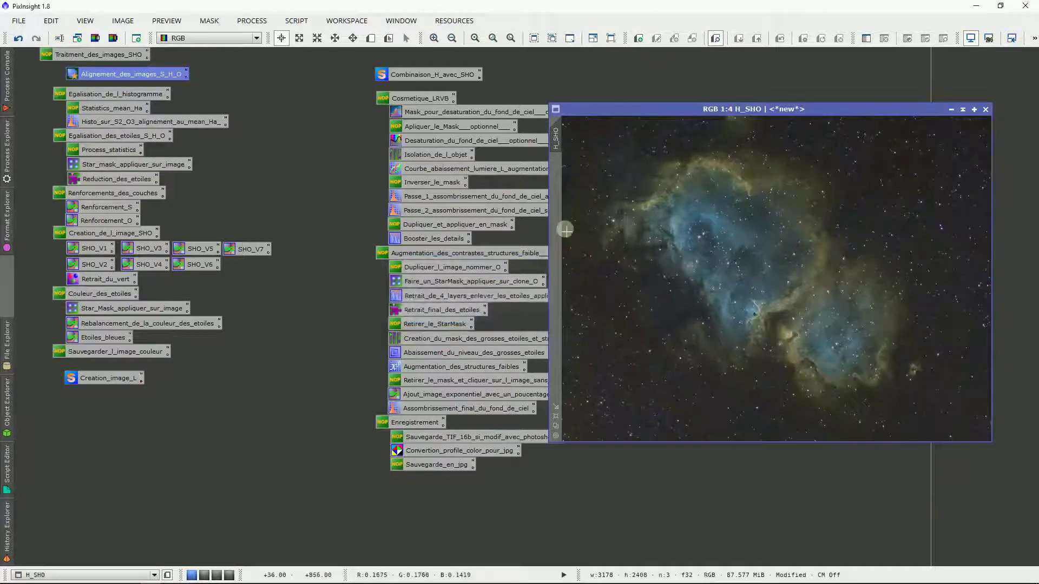
# Move the H_SHO image aside so the cosmetic process icons are uncovered.
pyautogui.moveTo(566, 216); pyautogui.dragTo(623, 193)
pyautogui.moveTo(362, 100); pyautogui.dragTo(486, 236)
pyautogui.click(356, 167)
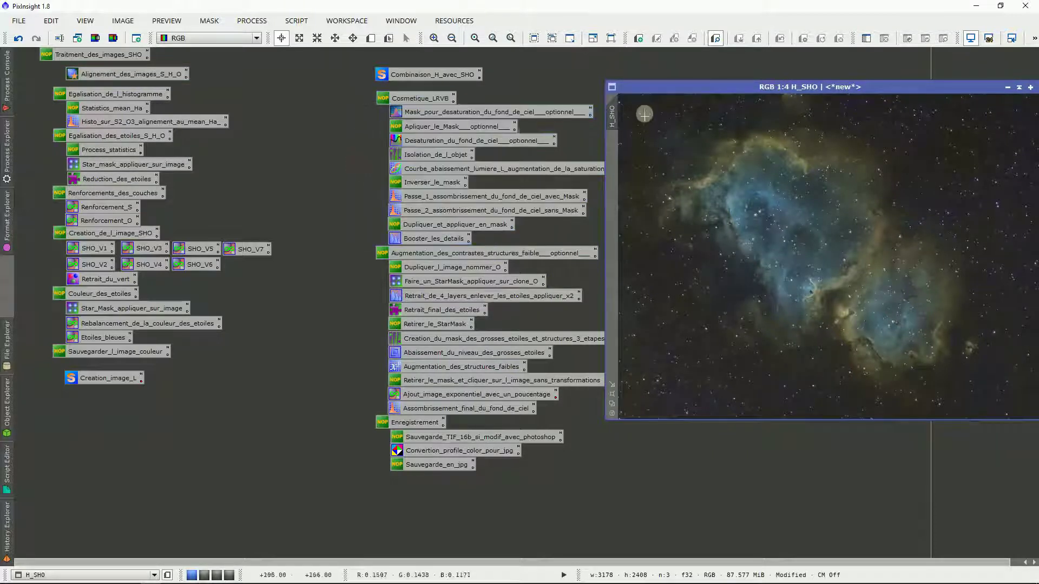
pyautogui.moveTo(635, 84); pyautogui.dragTo(609, 86)
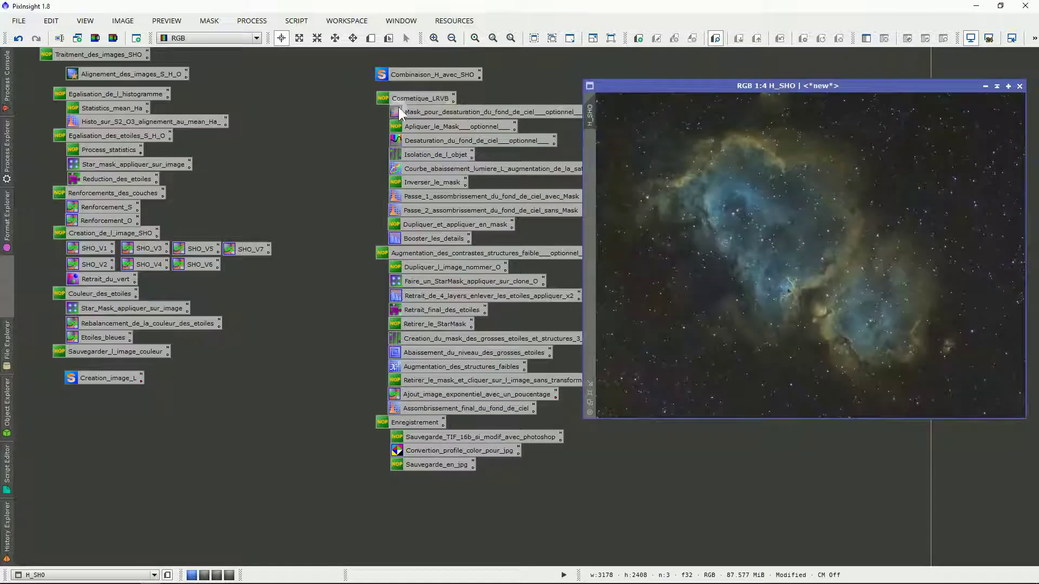
# Review the optional desaturation, object isolation and detail-boosting icons, and examine the central nebula details of H_SHO up close.
pyautogui.moveTo(379, 112); pyautogui.dragTo(422, 139)
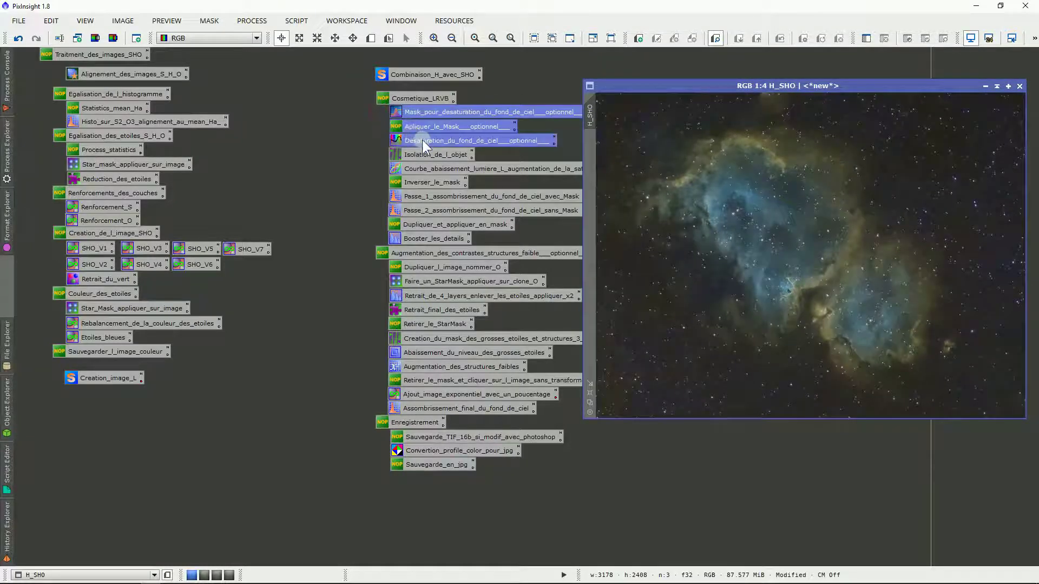
pyautogui.click(375, 157)
pyautogui.click(391, 154)
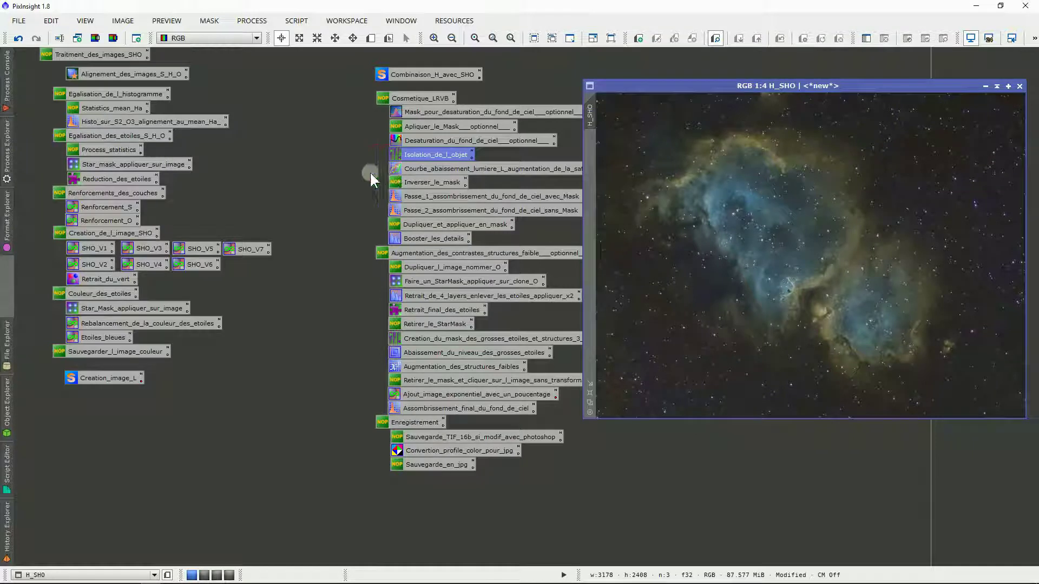
pyautogui.moveTo(371, 174); pyautogui.dragTo(395, 237)
pyautogui.scroll(3, 919, 283)
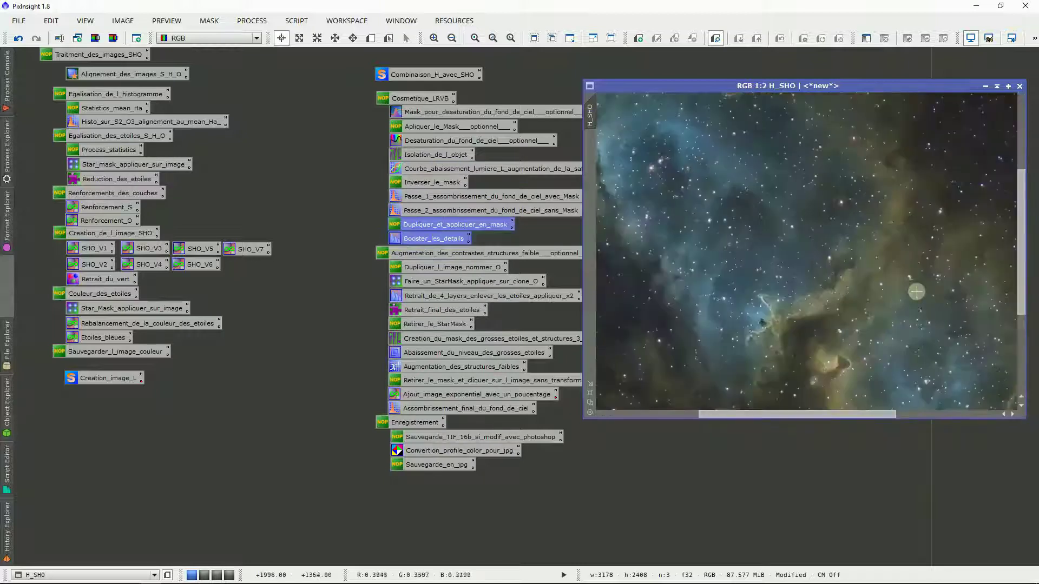
pyautogui.scroll(2, 861, 315)
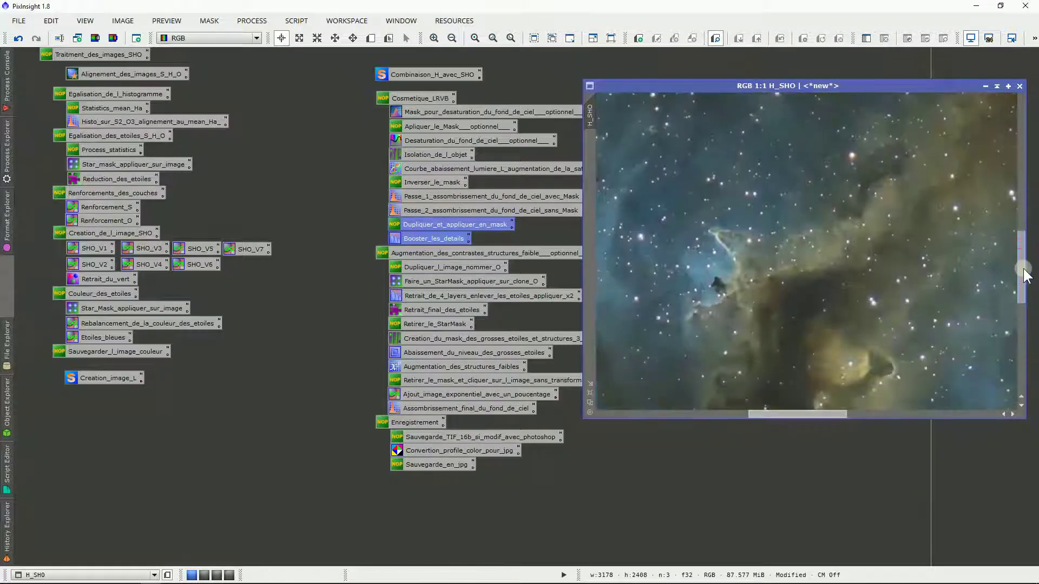
pyautogui.scroll(-5, 861, 314)
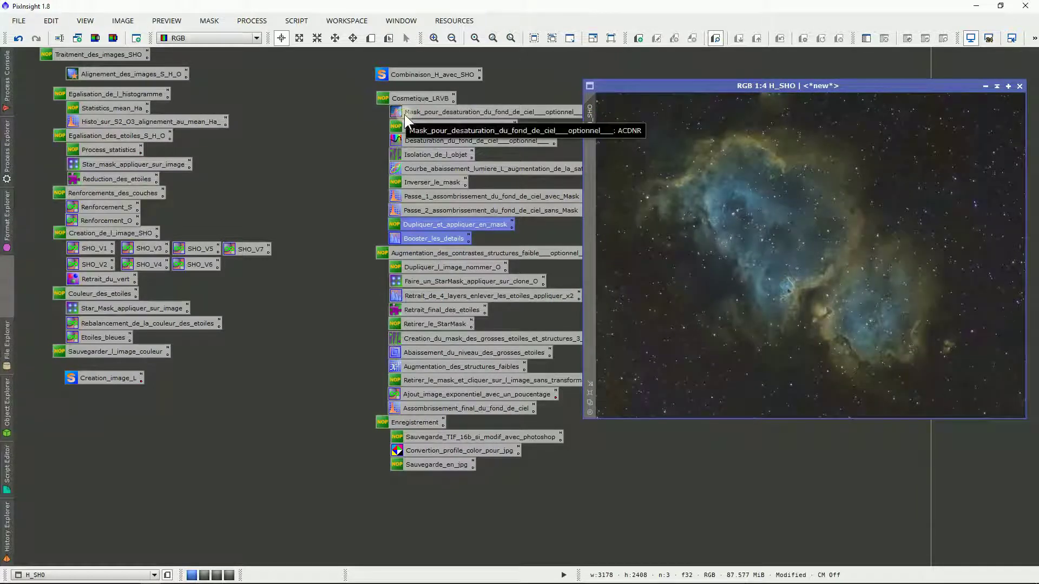
# Open the ACDNR process for the background desaturation mask with its Lightness Mask settings shown, and duplicate H_SHO.
pyautogui.doubleClick(435, 113)
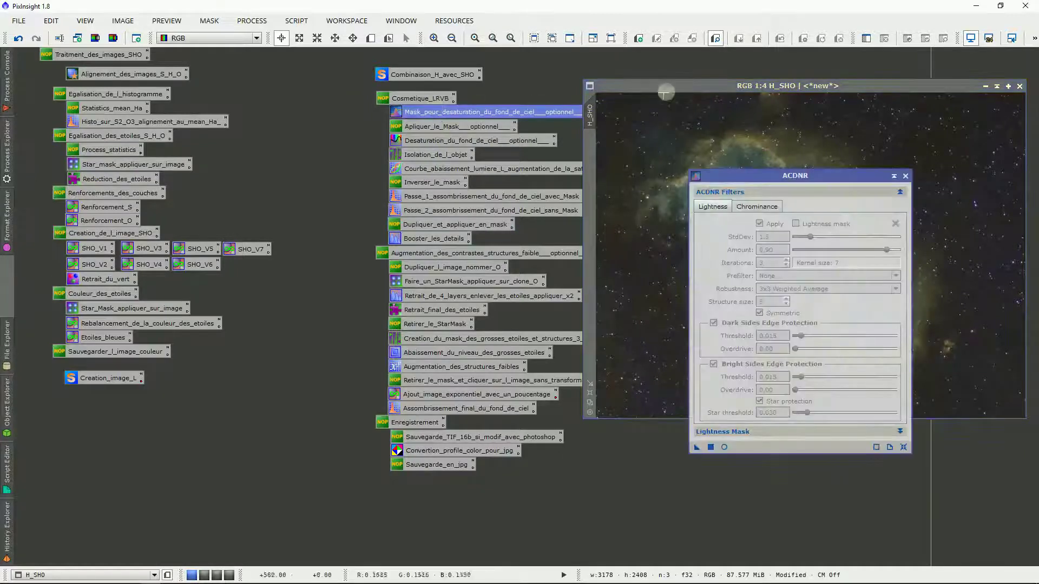
pyautogui.moveTo(664, 87); pyautogui.dragTo(633, 93)
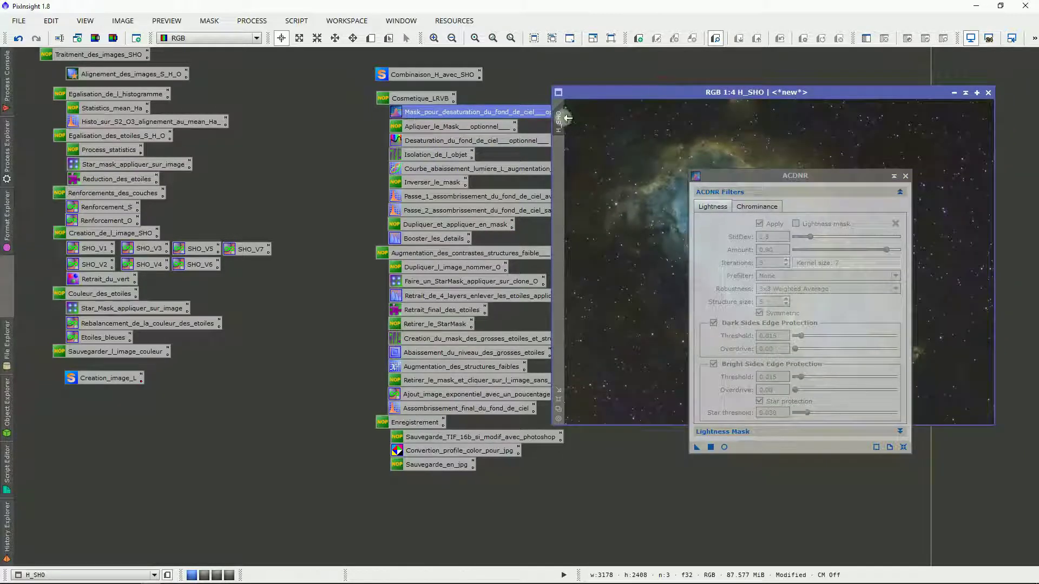
pyautogui.click(745, 431)
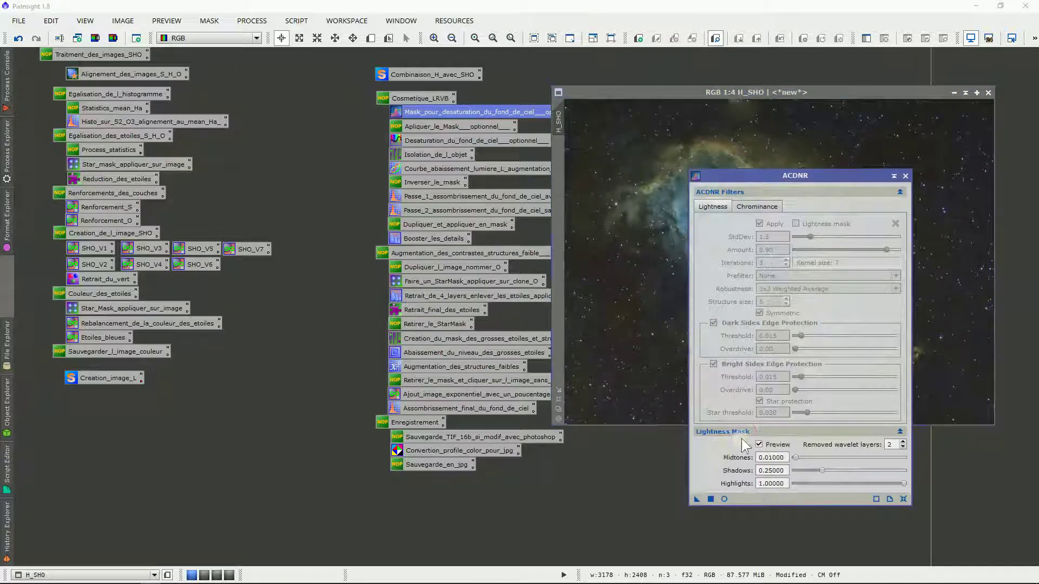
pyautogui.click(571, 120)
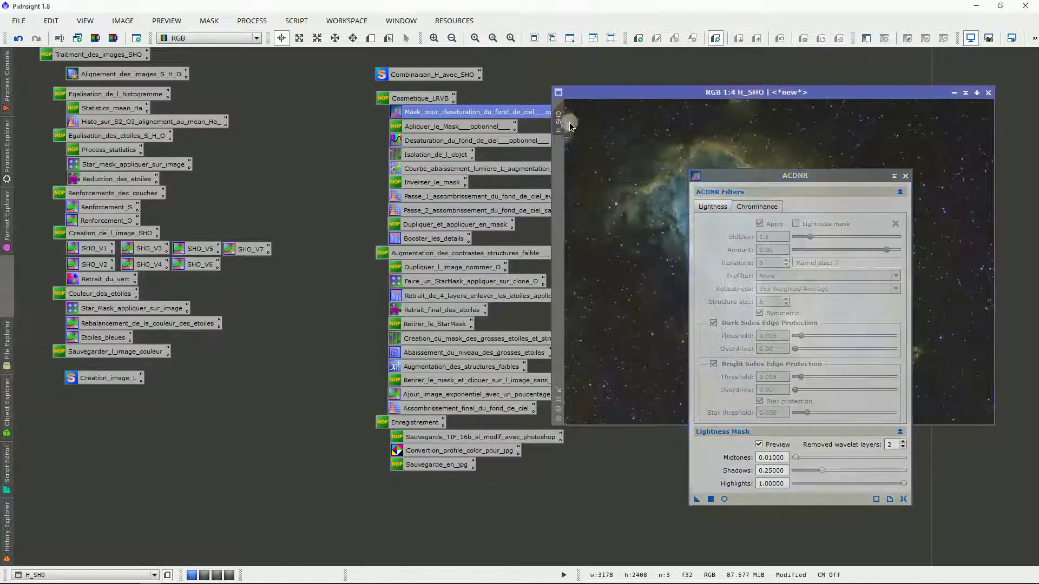
pyautogui.moveTo(580, 132)
pyautogui.mouseDown()
pyautogui.moveTo(588, 148)
pyautogui.moveTo(580, 126)
pyautogui.mouseUp()
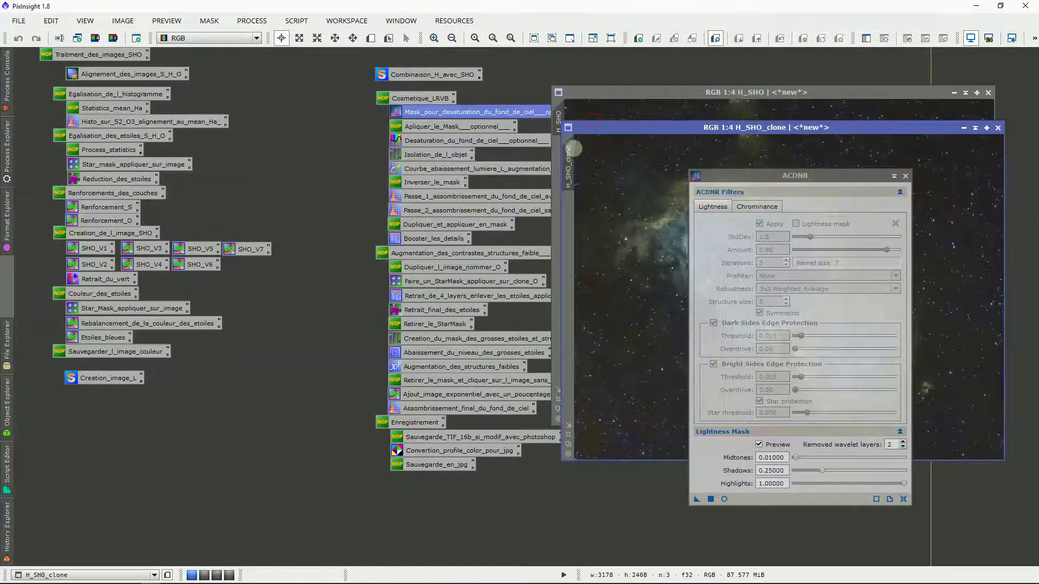
# Preview the ACDNR lightness mask on H_SHO_clone in real time, setting its midtones to 0.03 and shadows to 0.19.
pyautogui.click(725, 499)
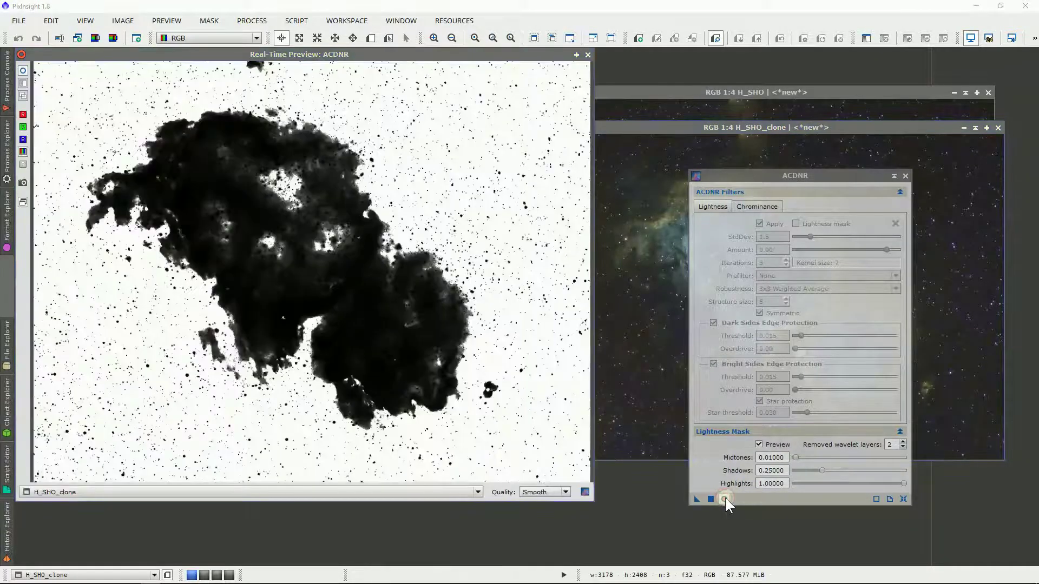
pyautogui.moveTo(820, 469); pyautogui.dragTo(816, 478)
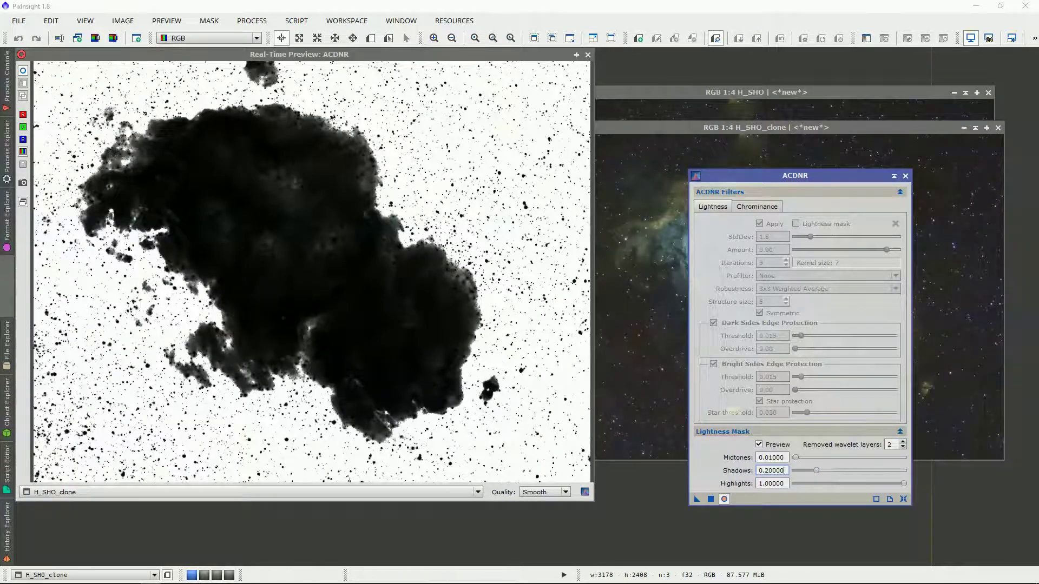
pyautogui.moveTo(816, 471); pyautogui.dragTo(814, 471)
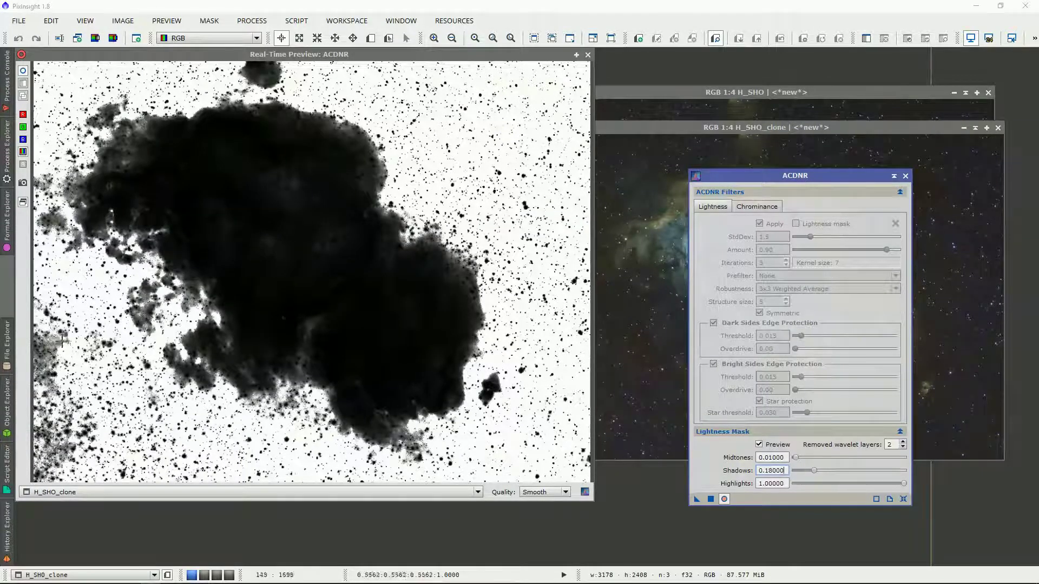
pyautogui.click(796, 457)
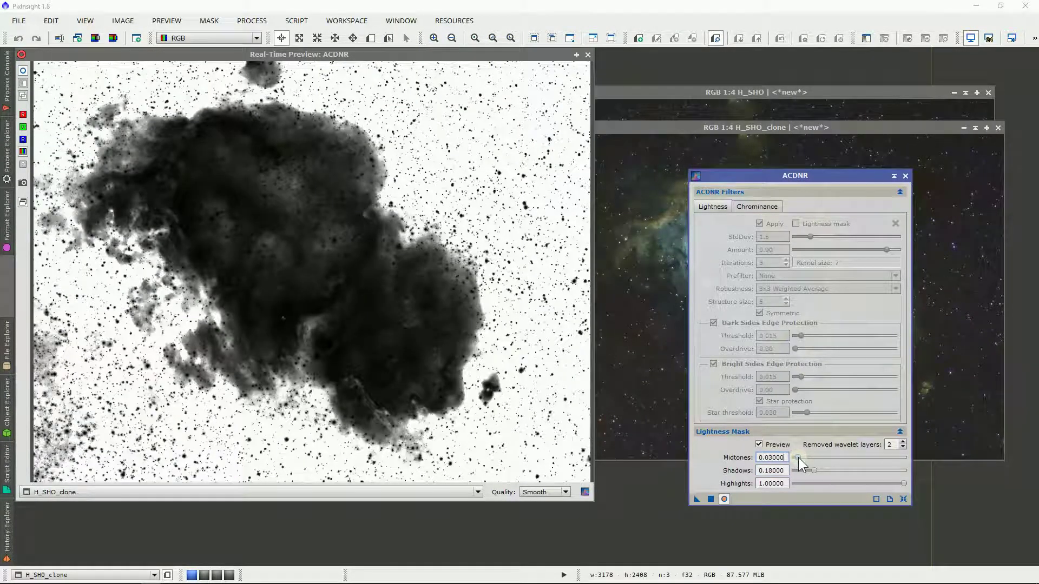
pyautogui.press('Tab')
pyautogui.moveTo(810, 471); pyautogui.dragTo(812, 470)
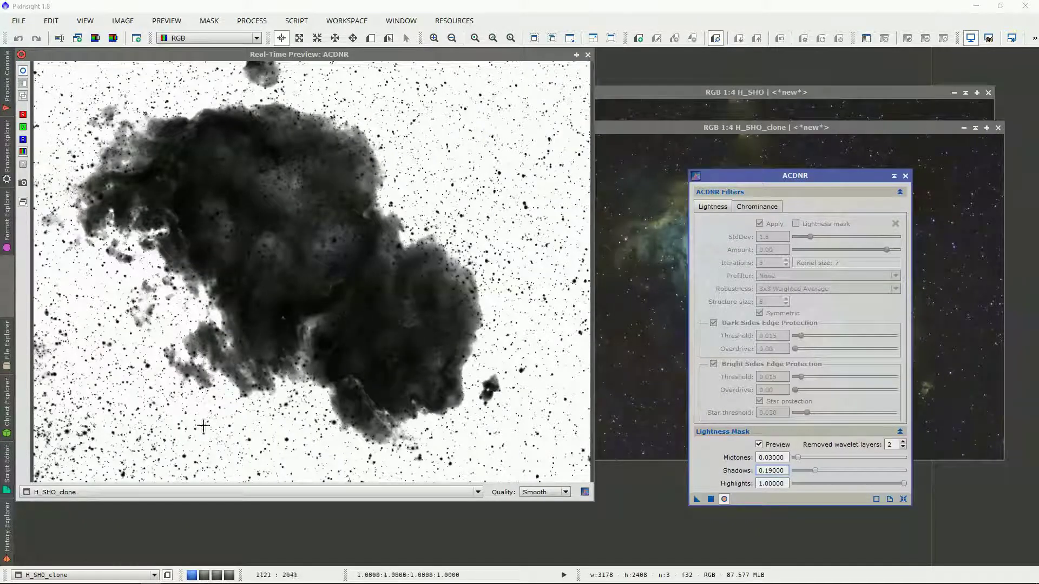
# Close the real-time preview, apply ACDNR to H_SHO_clone to produce the lightness mask, and close the process.
pyautogui.click(588, 55)
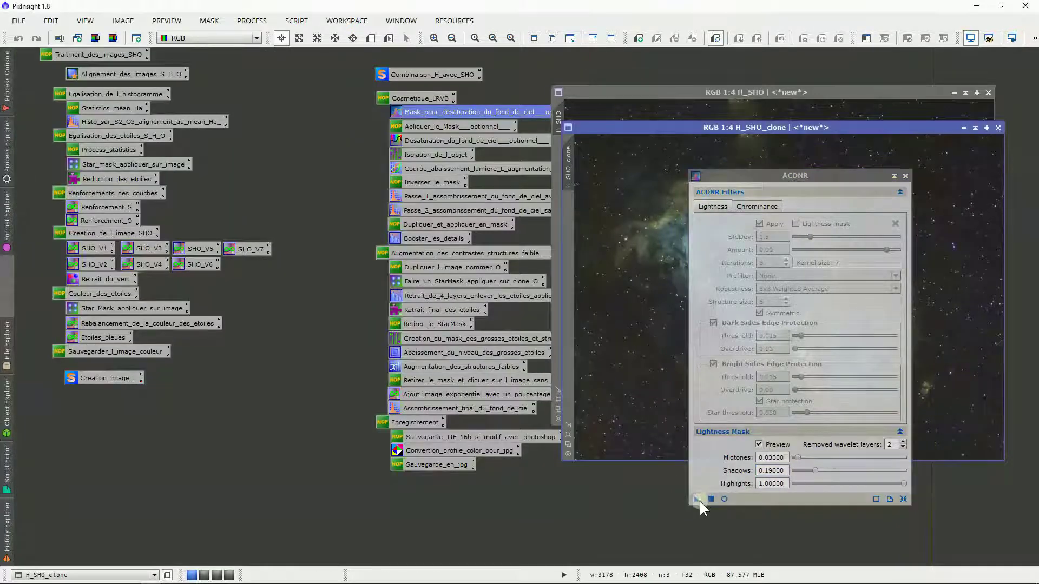
pyautogui.moveTo(698, 499); pyautogui.dragTo(660, 349)
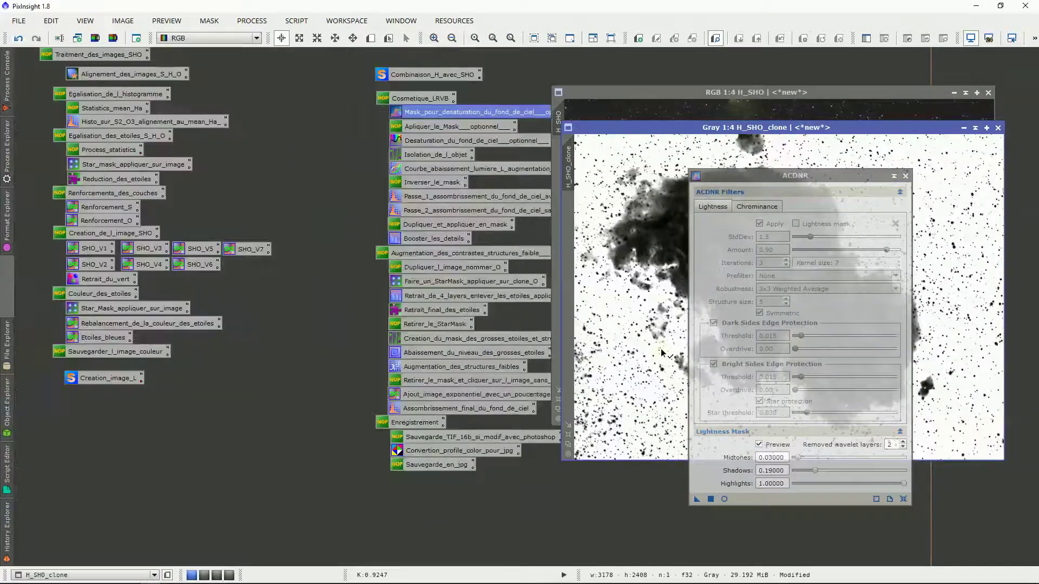
pyautogui.click(905, 176)
# Apply H_SHO_clone as a mask to H_SHO and hide the mask overlay.
pyautogui.moveTo(751, 128); pyautogui.dragTo(784, 103)
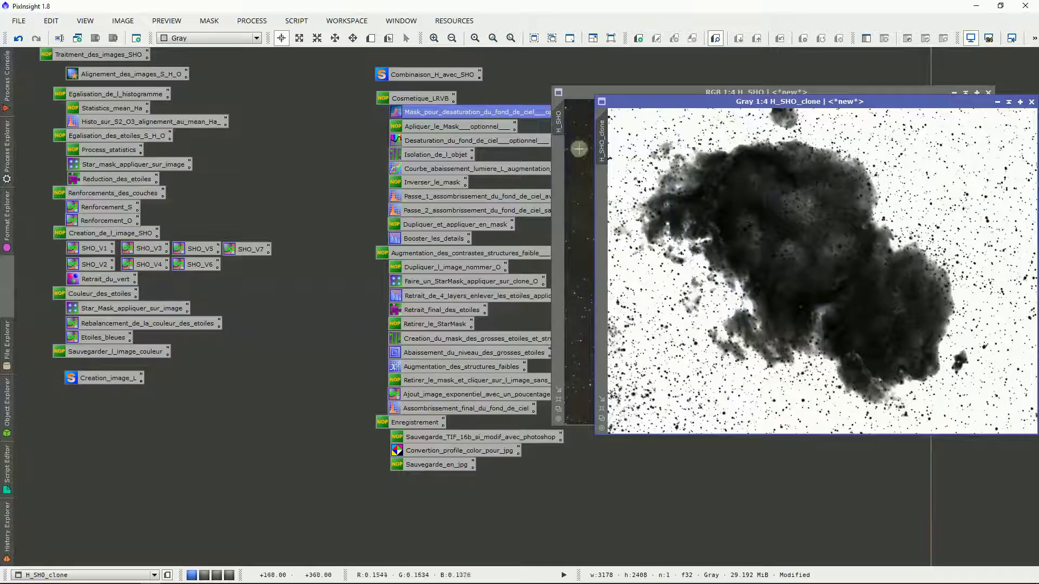
pyautogui.moveTo(609, 134)
pyautogui.mouseDown()
pyautogui.moveTo(562, 159)
pyautogui.moveTo(560, 145)
pyautogui.moveTo(527, 176)
pyautogui.mouseUp()
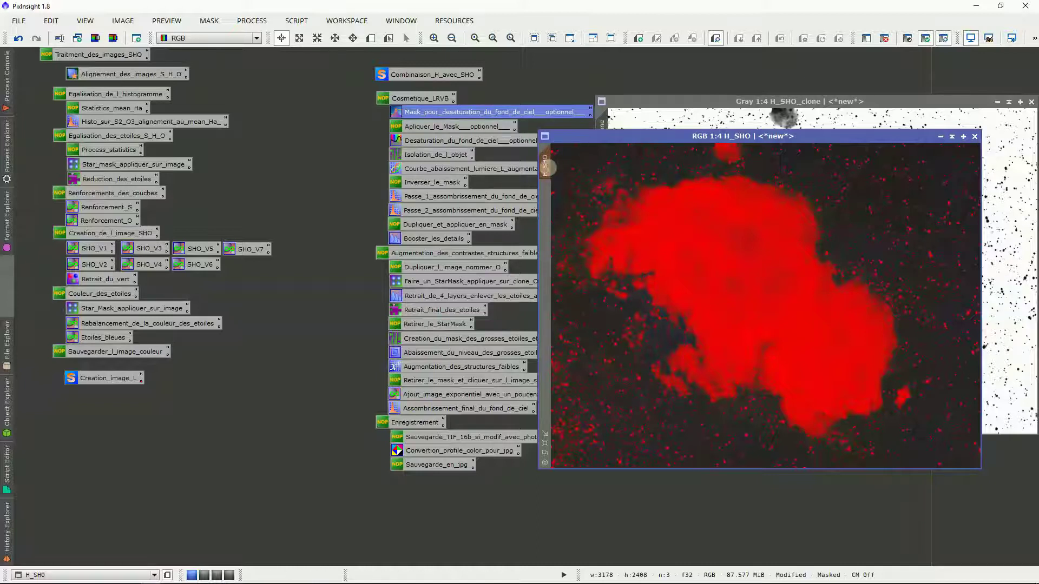
pyautogui.rightClick(712, 265)
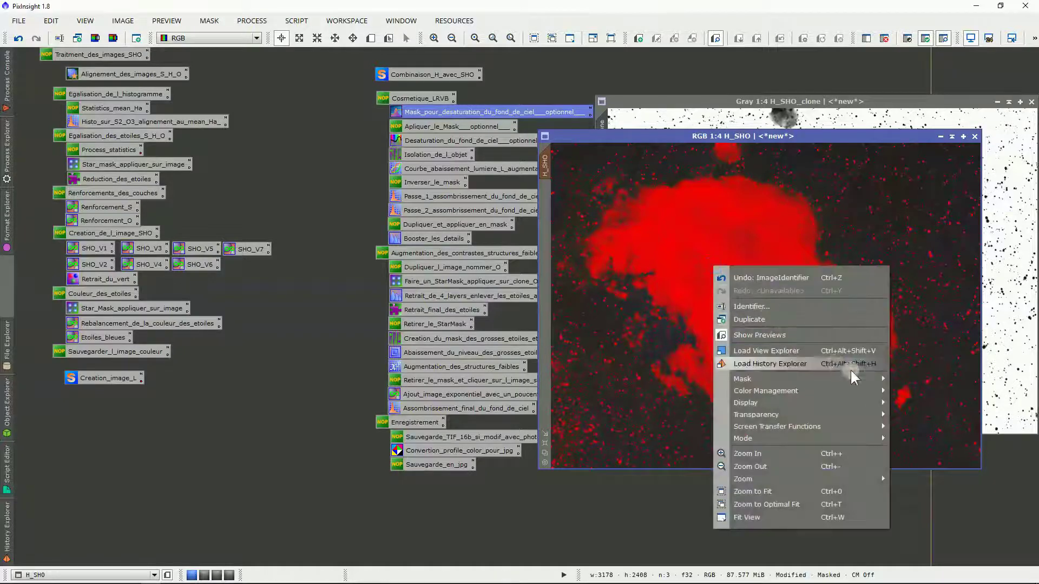
pyautogui.moveTo(862, 381)
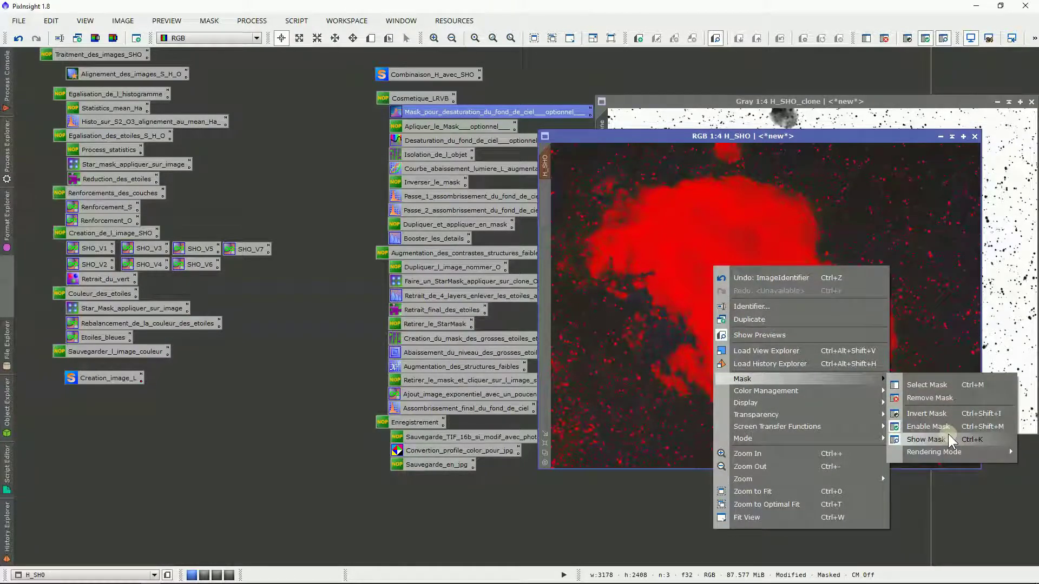
pyautogui.click(967, 440)
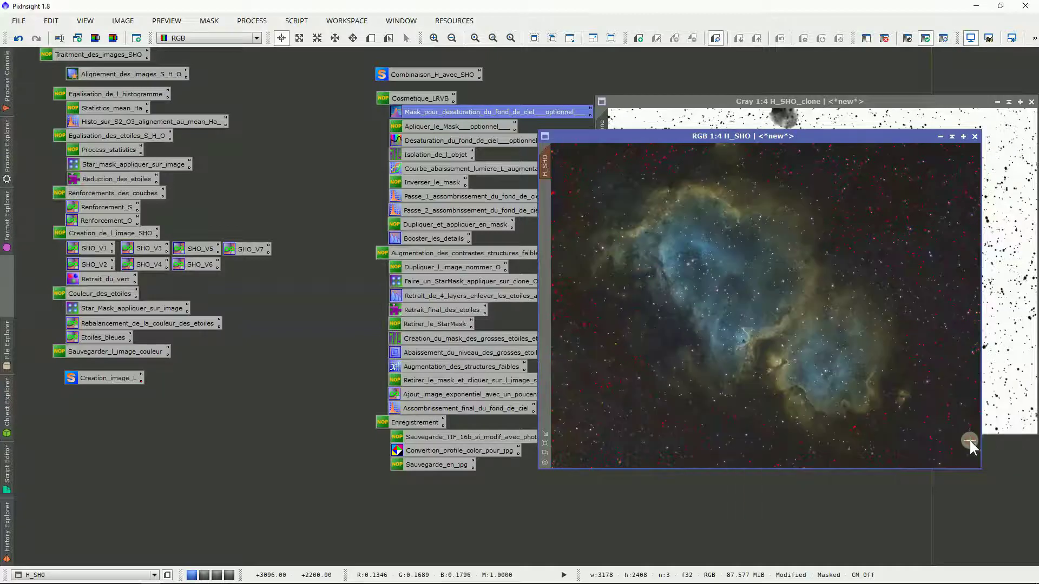
# Open the ColorSaturation process for background desaturation and start its real-time preview on H_SHO.
pyautogui.click(404, 144)
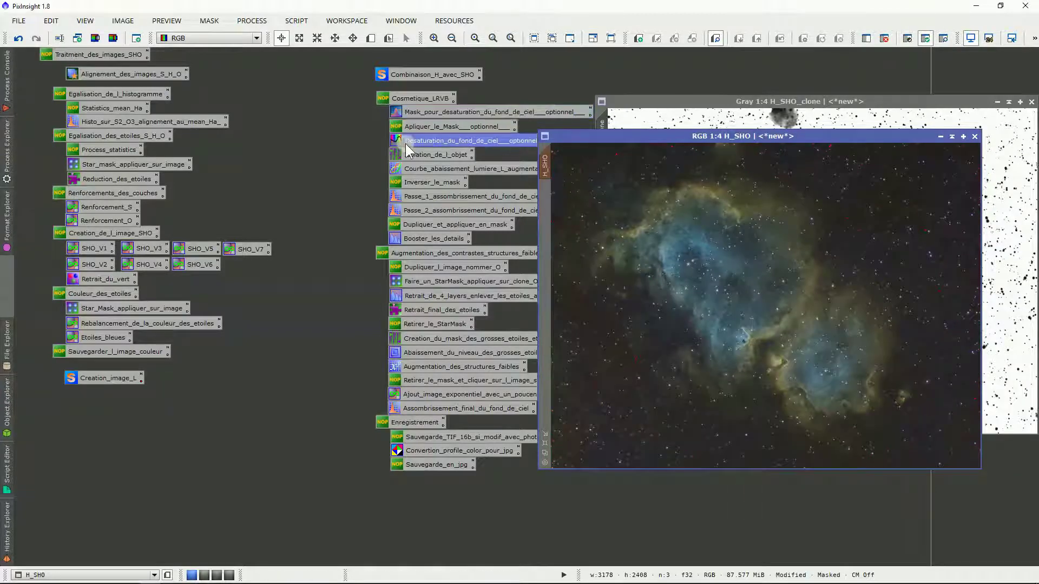
pyautogui.doubleClick(494, 141)
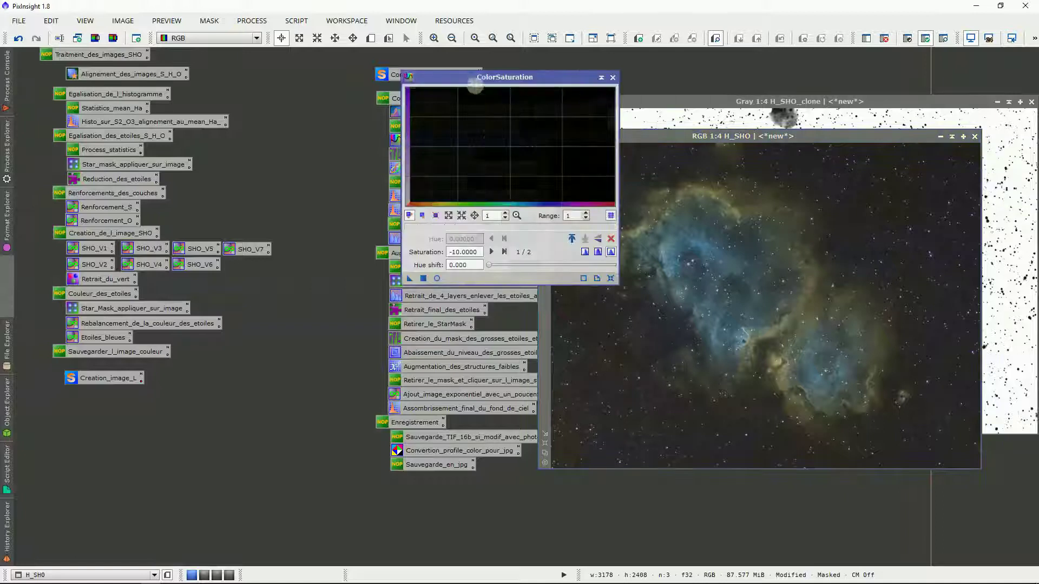
pyautogui.moveTo(475, 82); pyautogui.dragTo(724, 230)
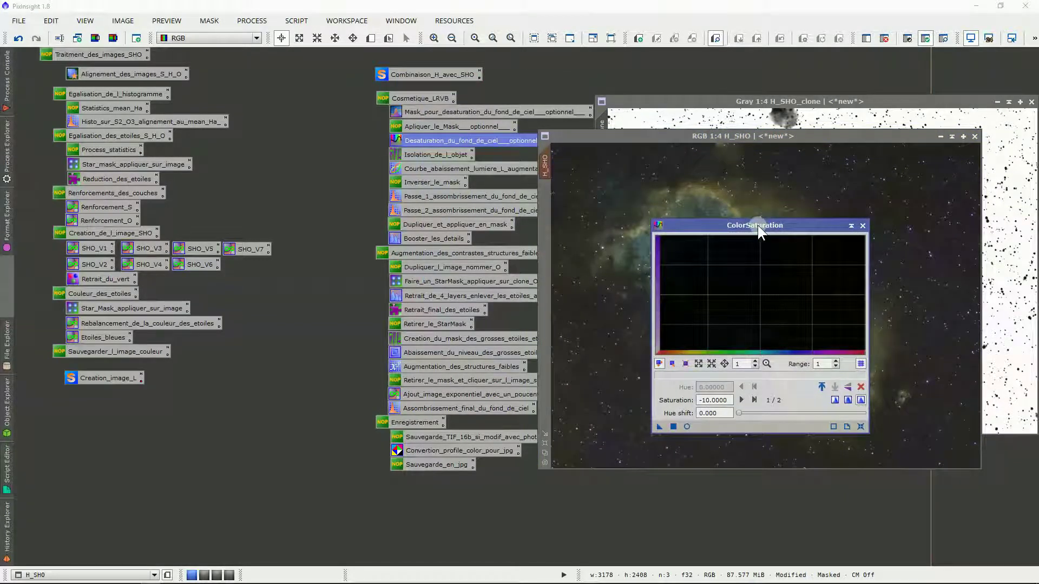
pyautogui.click(688, 428)
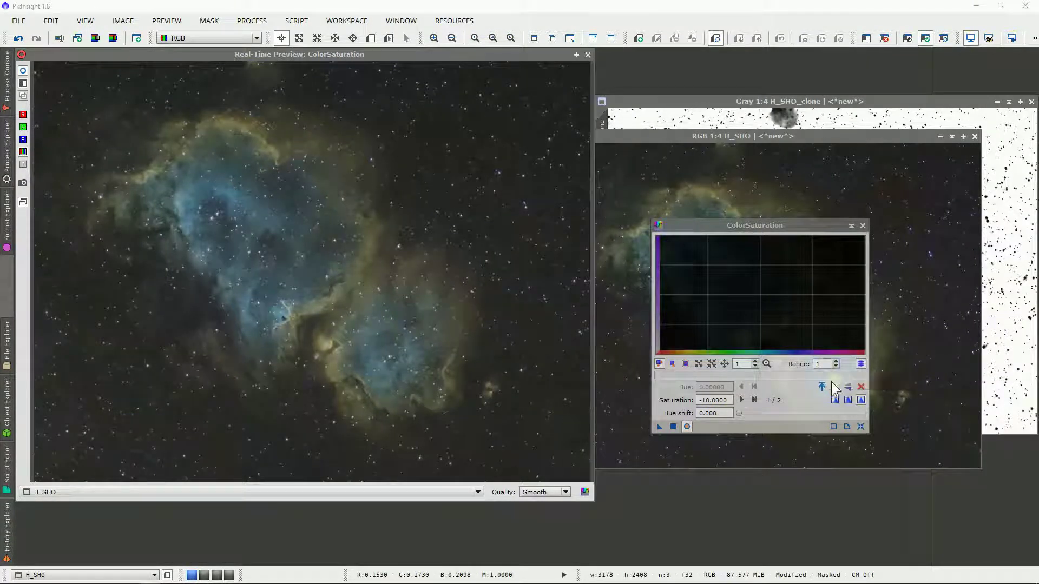
# Reset the ColorSaturation curve with a range of 10, try boosting the saturation, and lower it to -4.36364 for all hues.
pyautogui.click(822, 363)
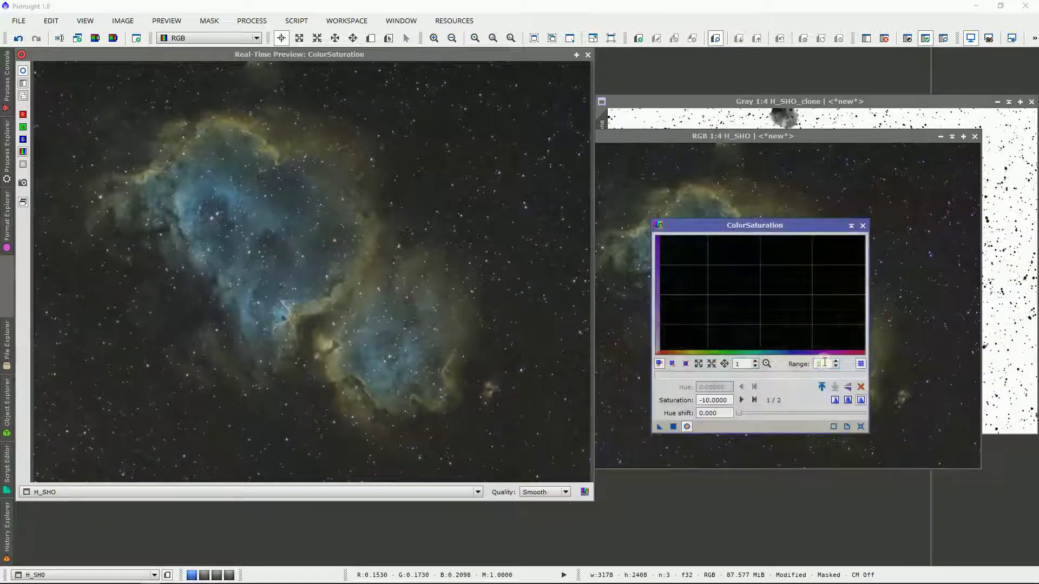
pyautogui.click(860, 426)
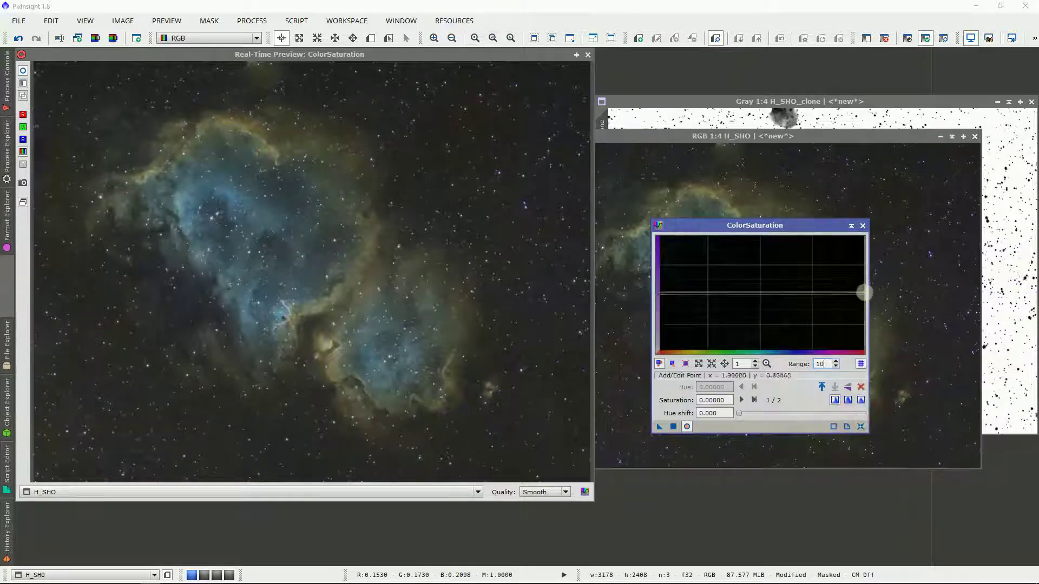
pyautogui.moveTo(864, 293); pyautogui.dragTo(867, 243)
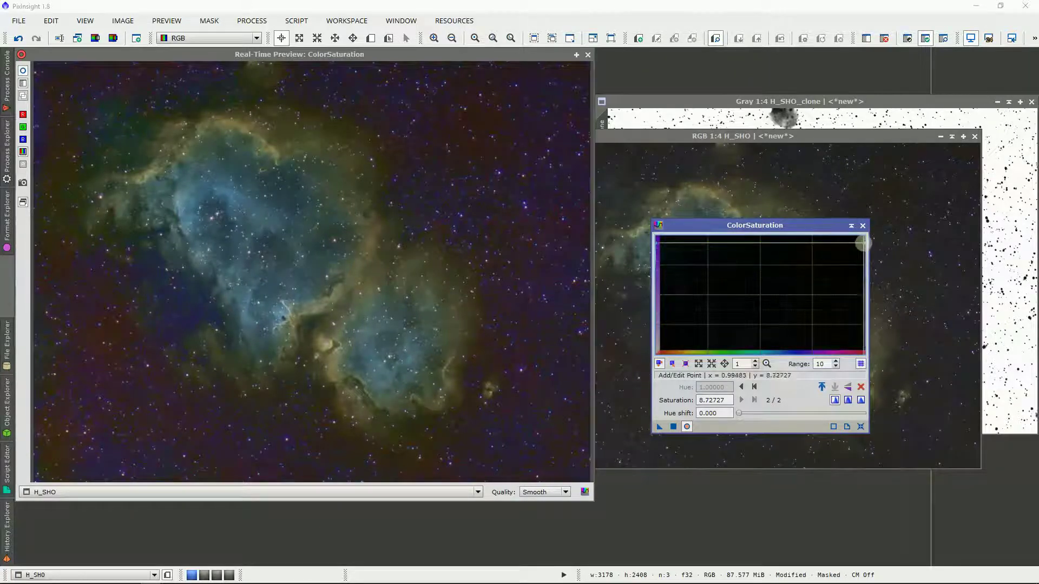
pyautogui.moveTo(863, 243); pyautogui.dragTo(887, 320)
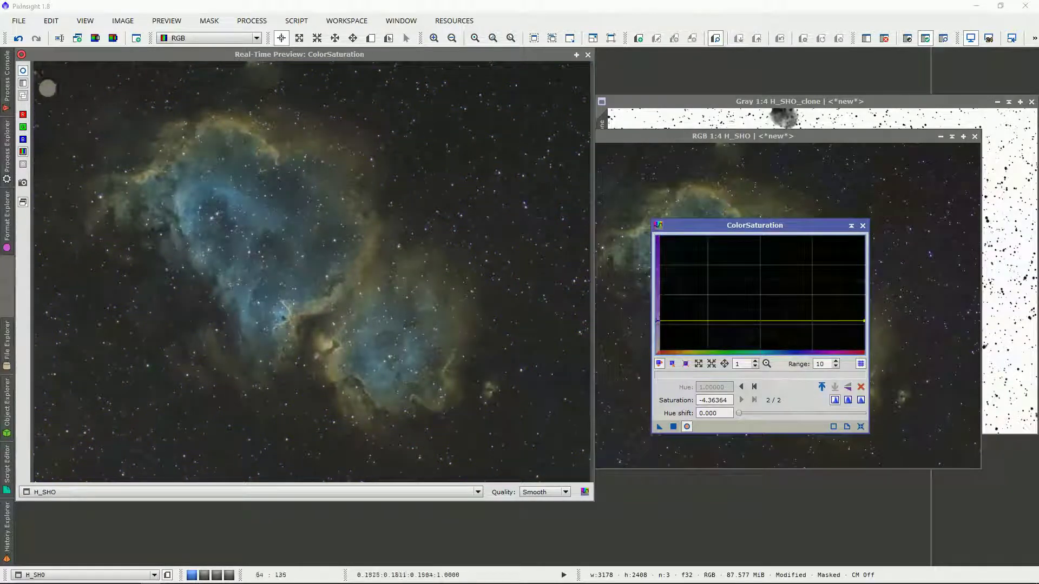
# Set the ColorSaturation curve to -3.18182 for all hues and compare the preview with the original image.
pyautogui.click(25, 72)
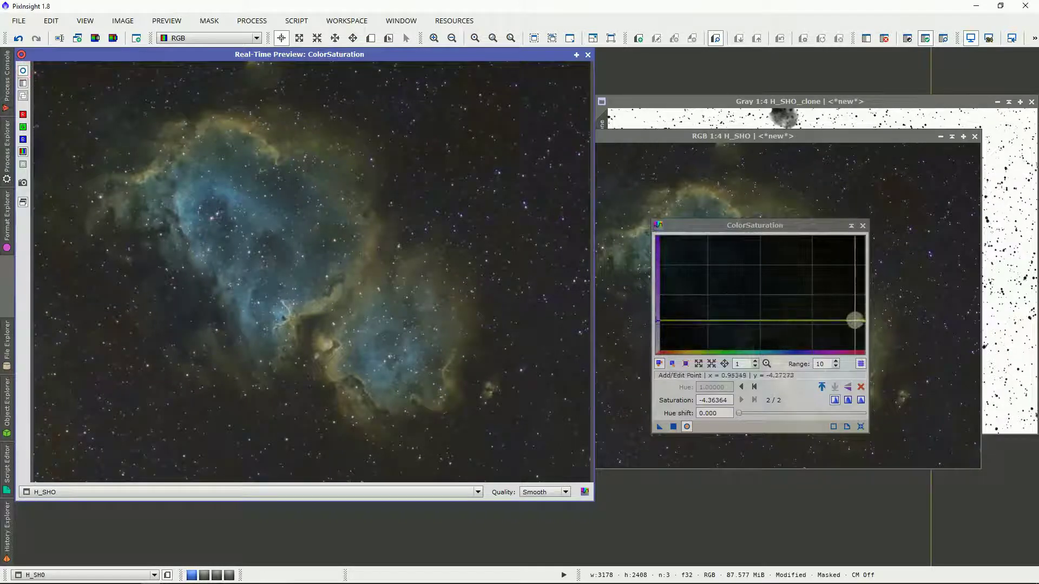
pyautogui.moveTo(866, 321); pyautogui.dragTo(864, 313)
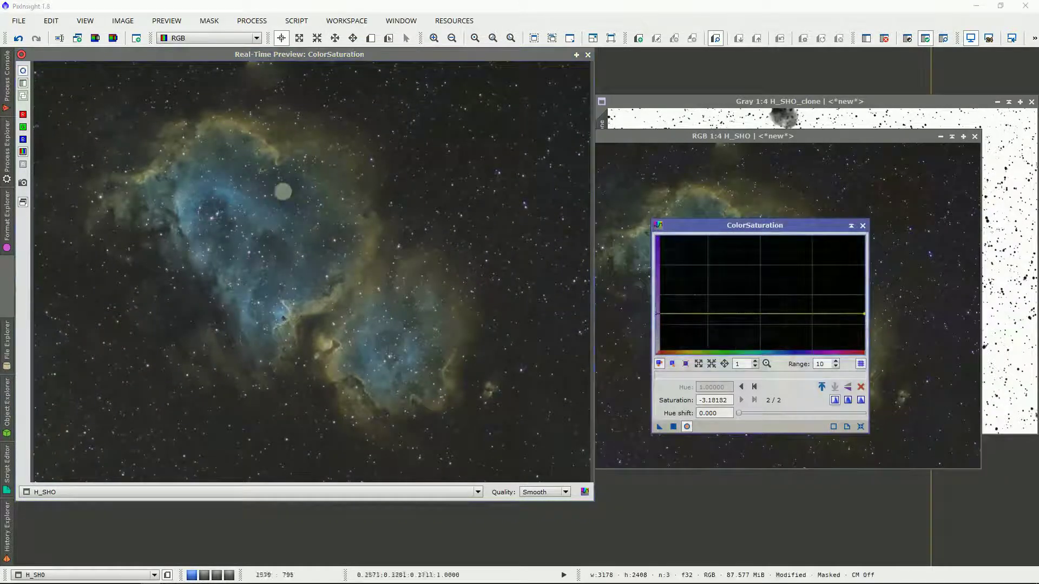
pyautogui.click(23, 70)
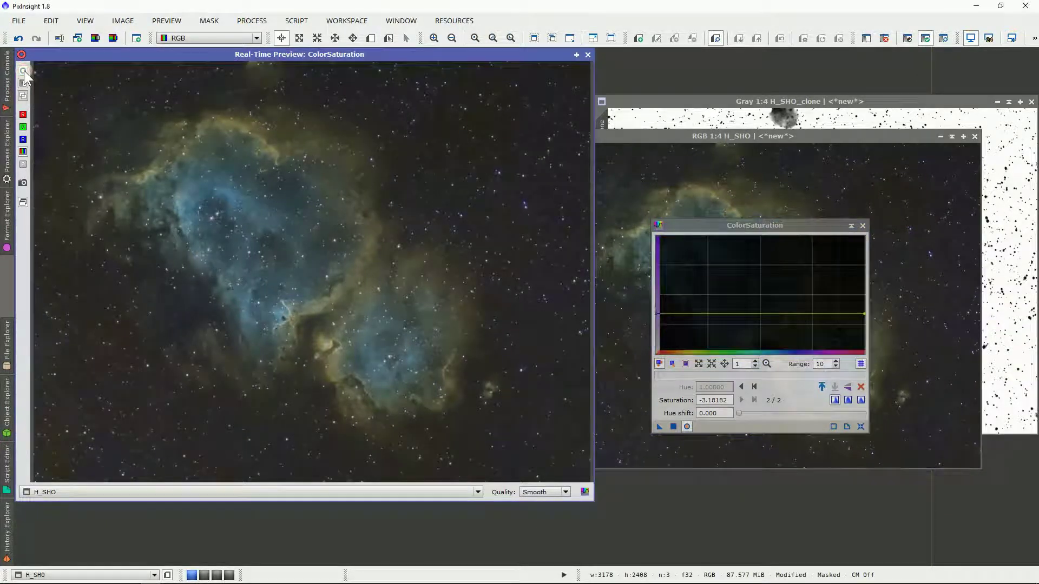
# Try ColorSaturation curve ranges of 5 and 1, and restore the range to 10.
pyautogui.click(835, 362)
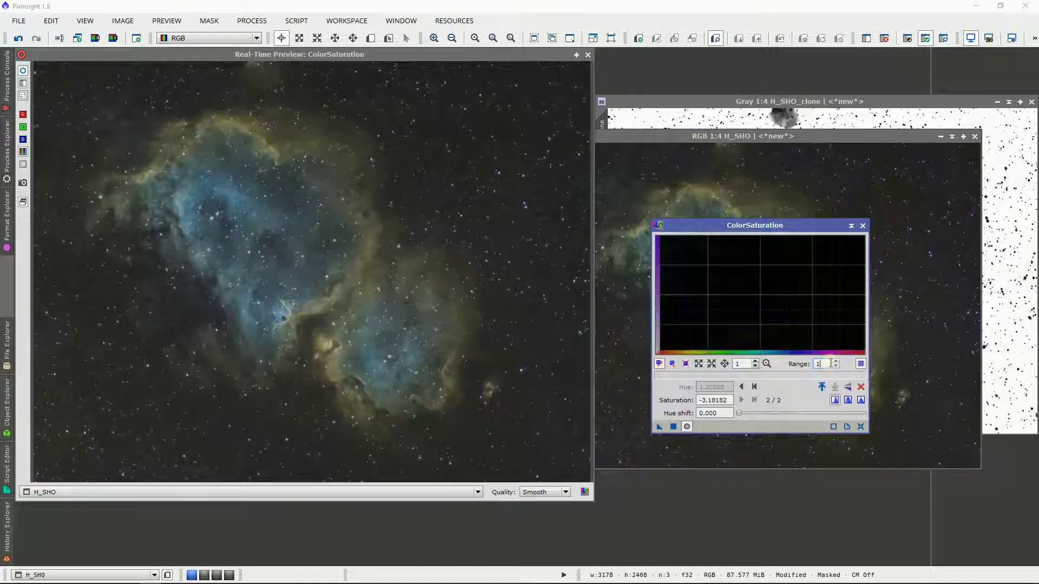
pyautogui.write('5')
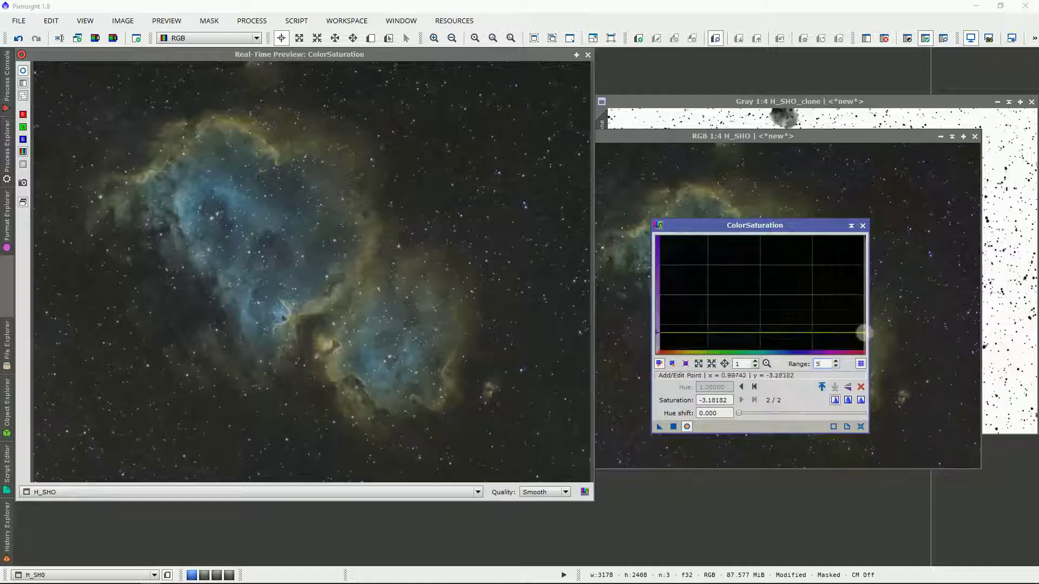
pyautogui.press('BackSpace')
pyautogui.write('1')
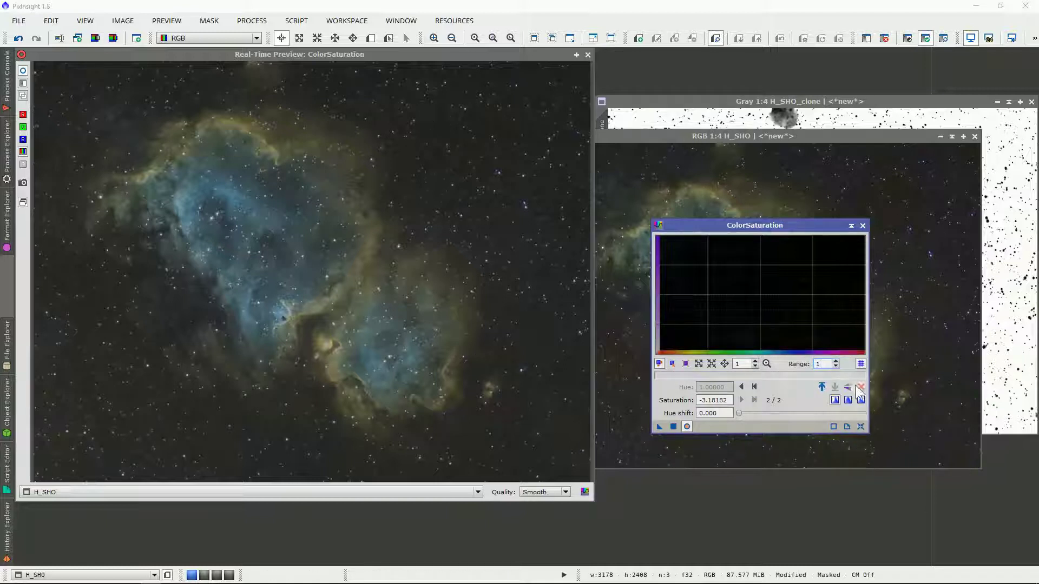
pyautogui.write('0')
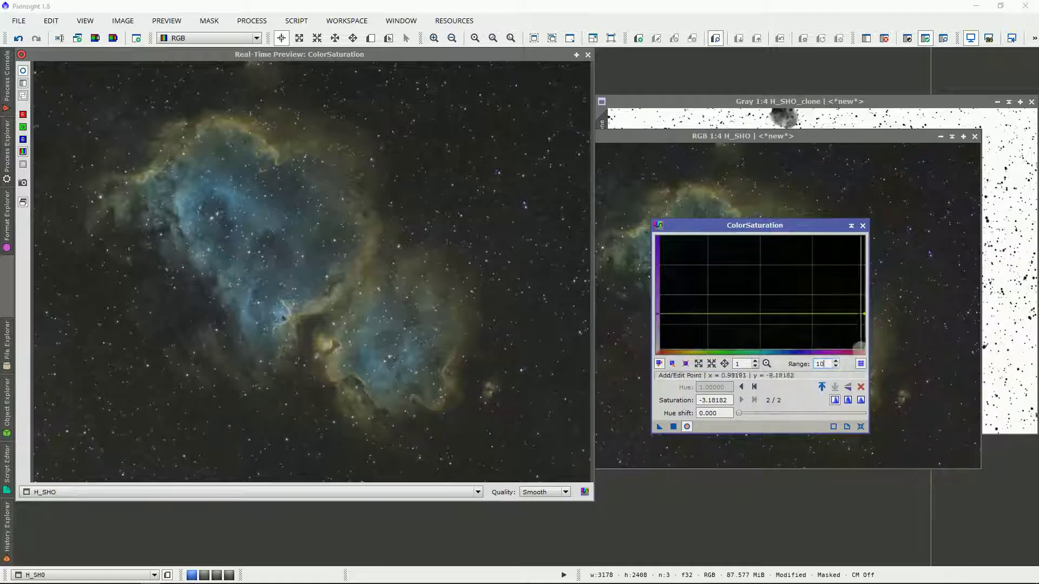
# Close the real-time preview, apply the ColorSaturation desaturation to H_SHO, and close the process.
pyautogui.click(588, 54)
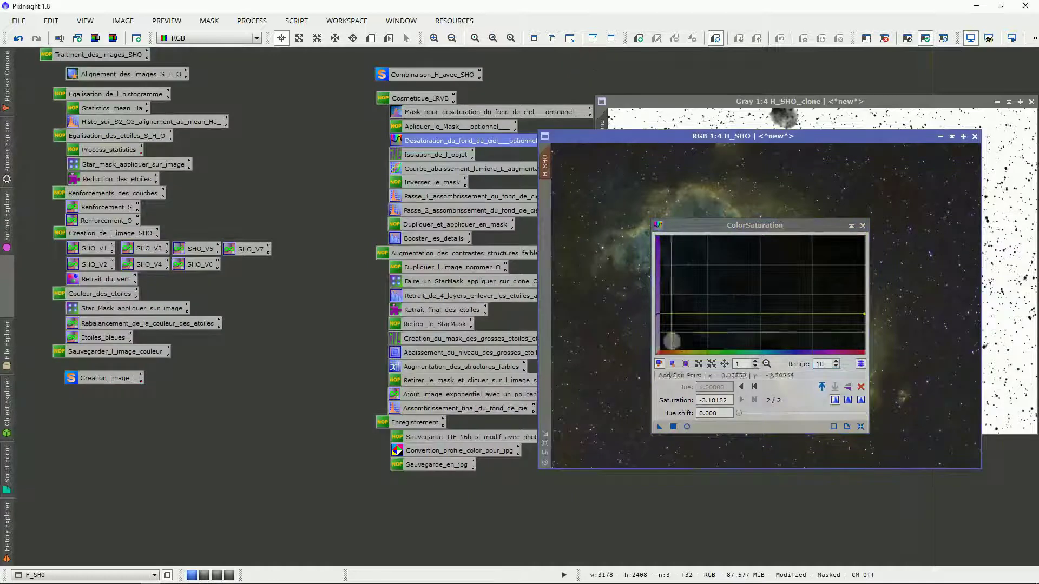
pyautogui.click(656, 427)
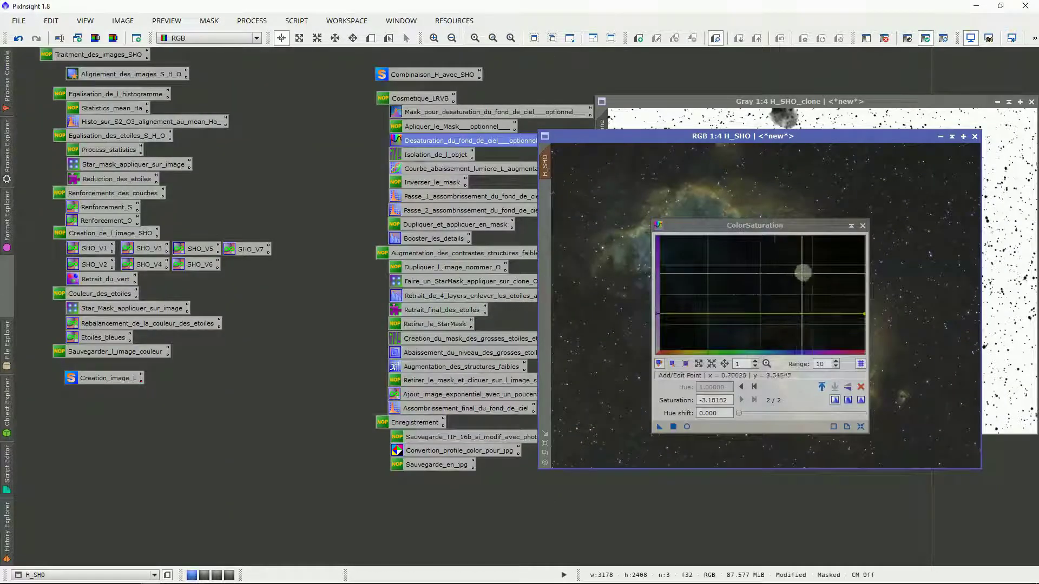
pyautogui.click(862, 225)
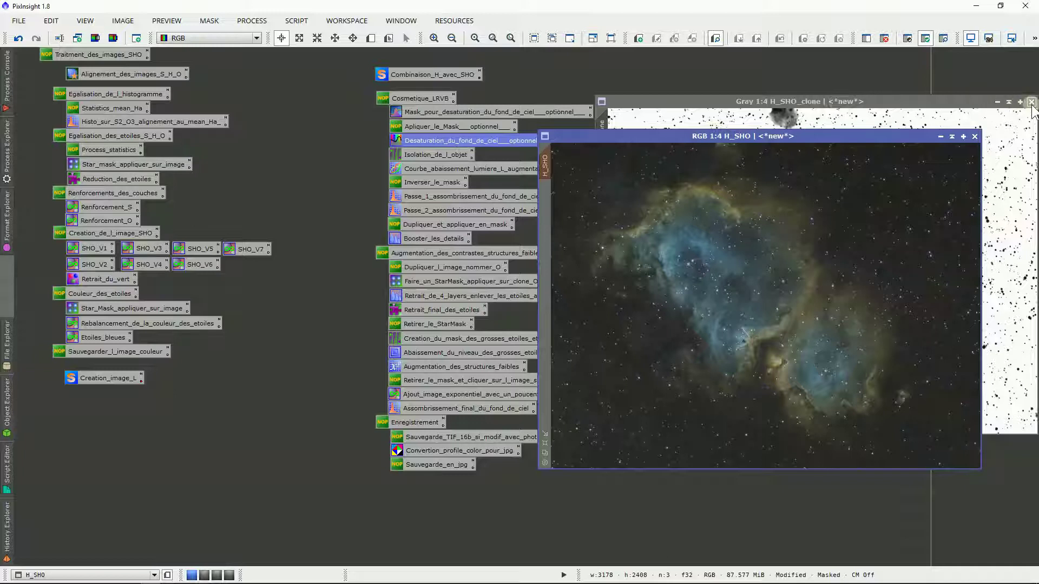
# Close the H_SHO_clone mask image without saving it and break its mask reference to H_SHO.
pyautogui.click(1032, 103)
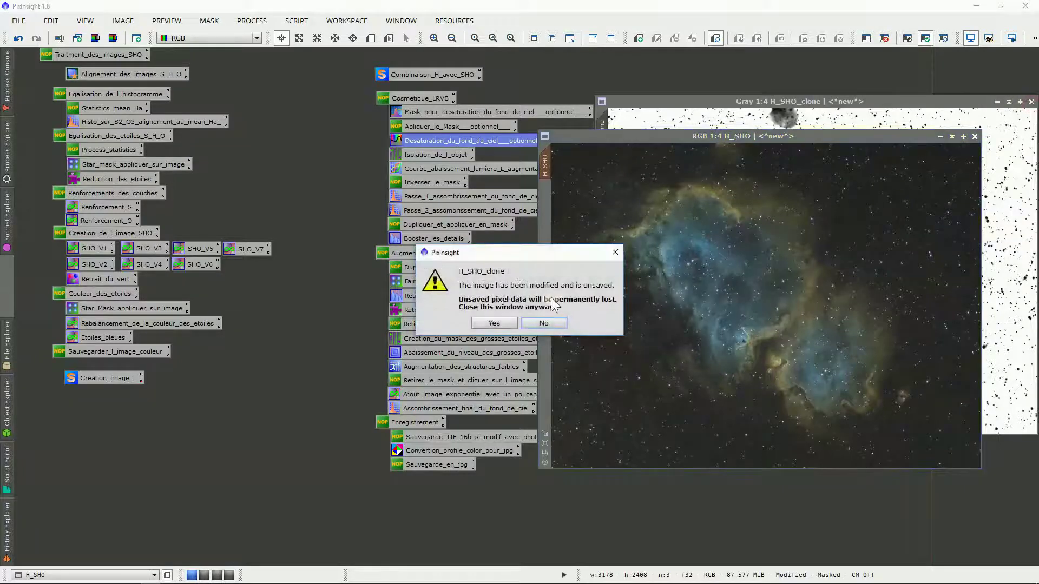
pyautogui.click(508, 322)
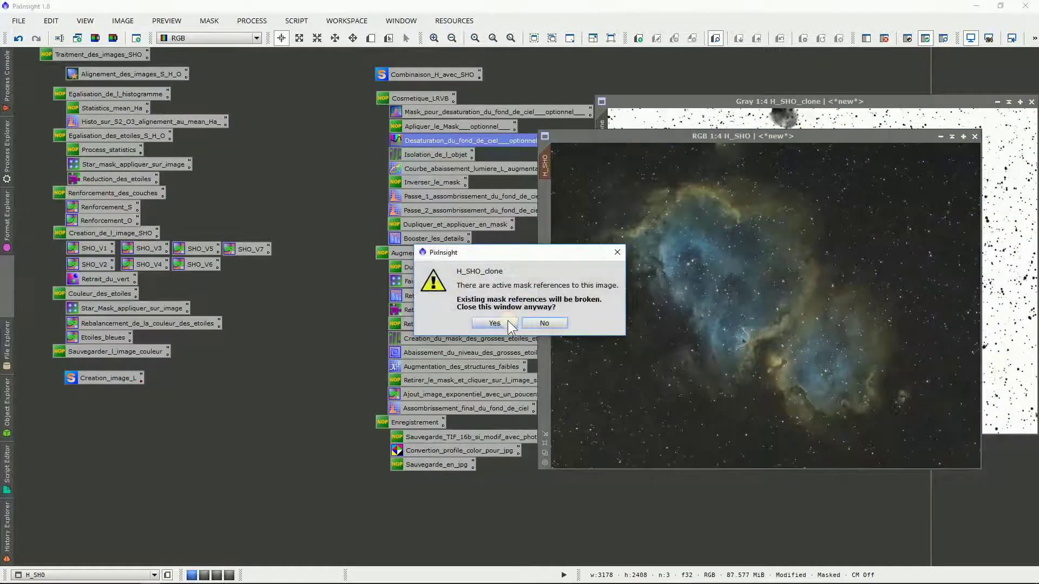
pyautogui.click(495, 323)
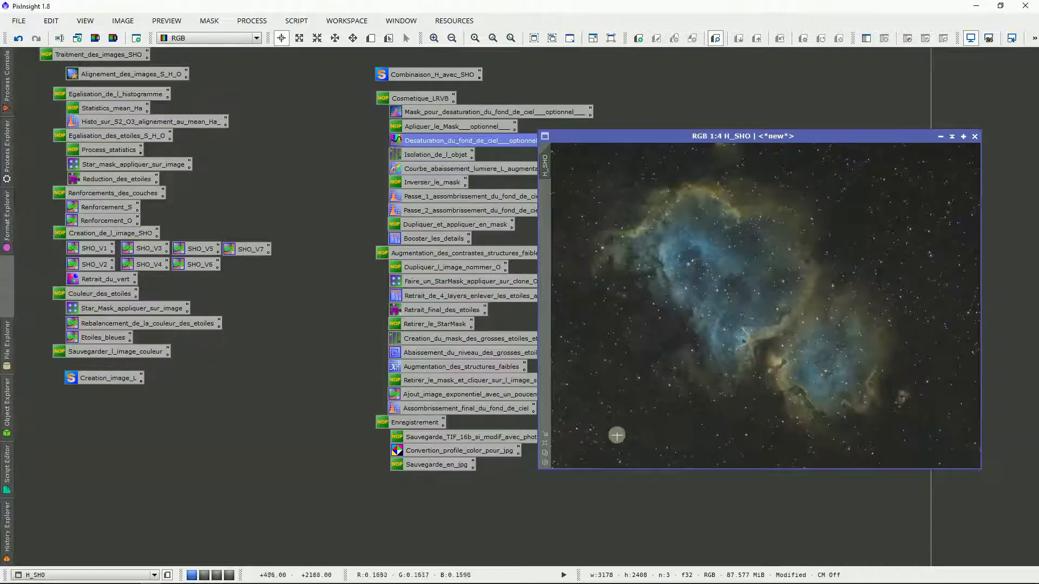
# Open the RangeSelection process for isolating the object and start its real-time preview on H_SHO.
pyautogui.doubleClick(405, 155)
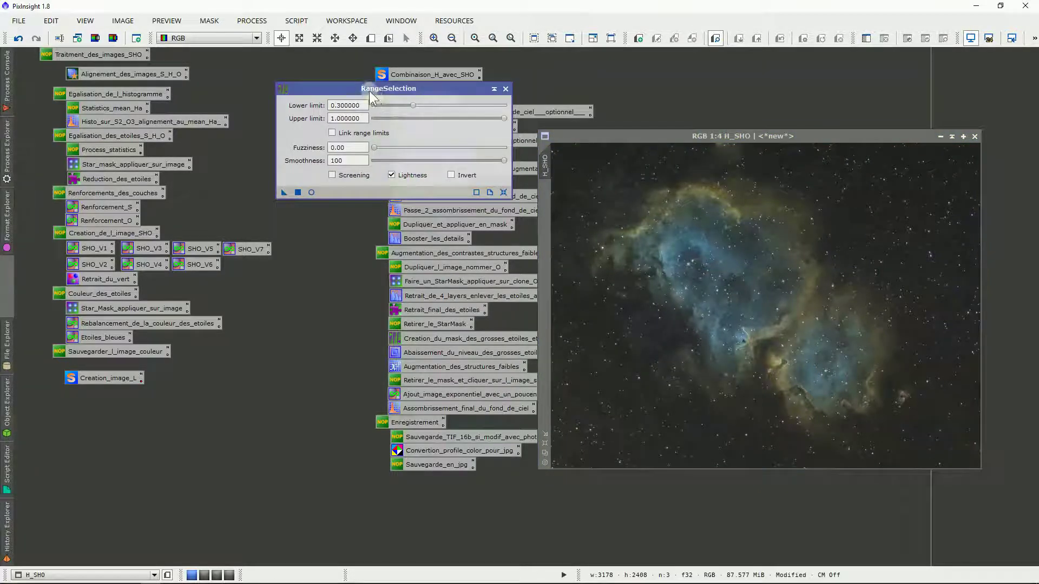
pyautogui.moveTo(369, 90); pyautogui.dragTo(650, 274)
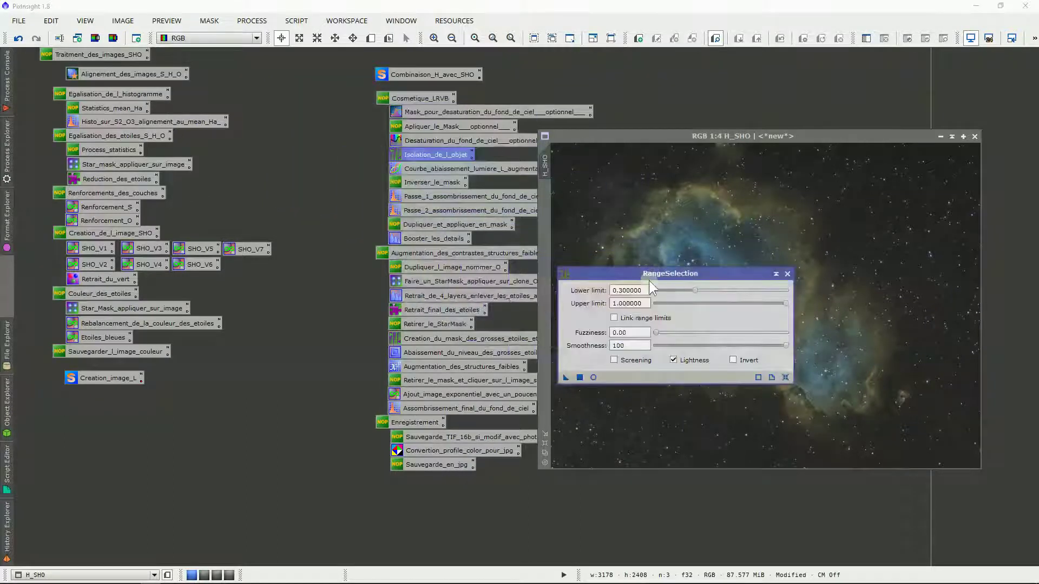
pyautogui.click(593, 377)
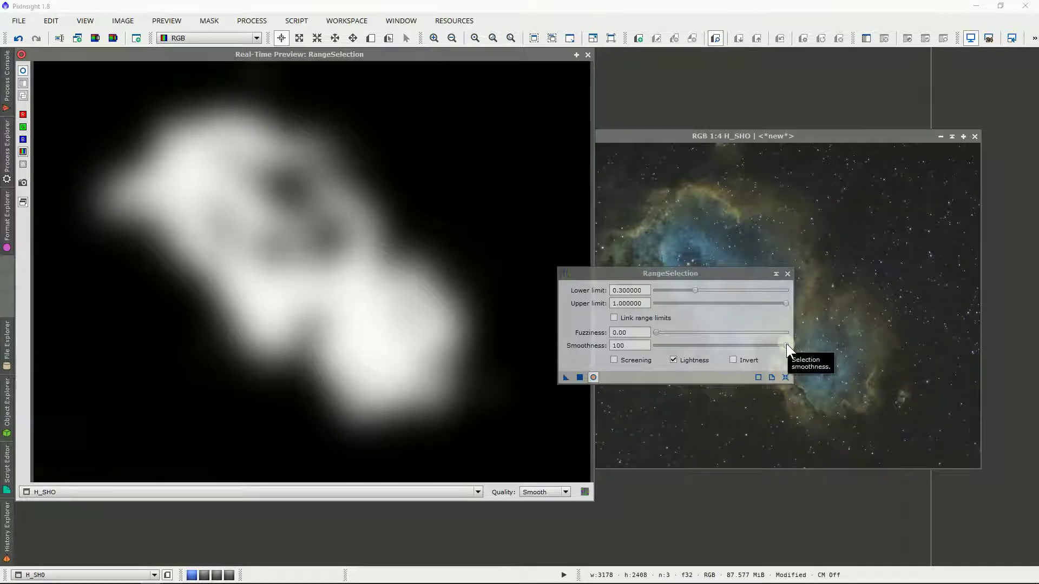
# Reduce the RangeSelection smoothness to 3, set the lower limit to 0.21, and raise the smoothness to 25.
pyautogui.moveTo(787, 343); pyautogui.dragTo(668, 348)
pyautogui.press('Return')
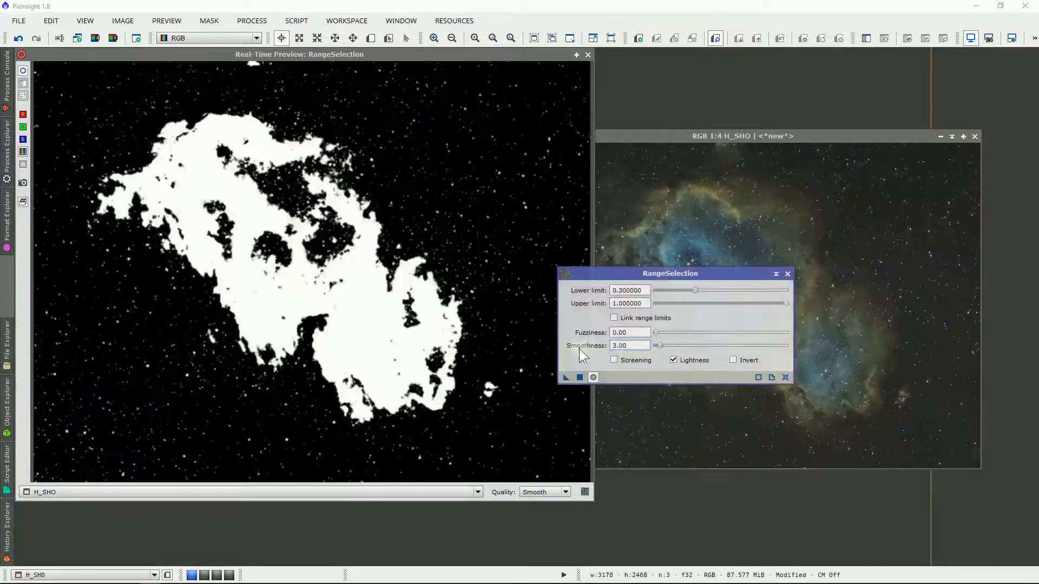
pyautogui.moveTo(696, 289)
pyautogui.mouseDown()
pyautogui.moveTo(673, 294)
pyautogui.moveTo(682, 291)
pyautogui.mouseUp()
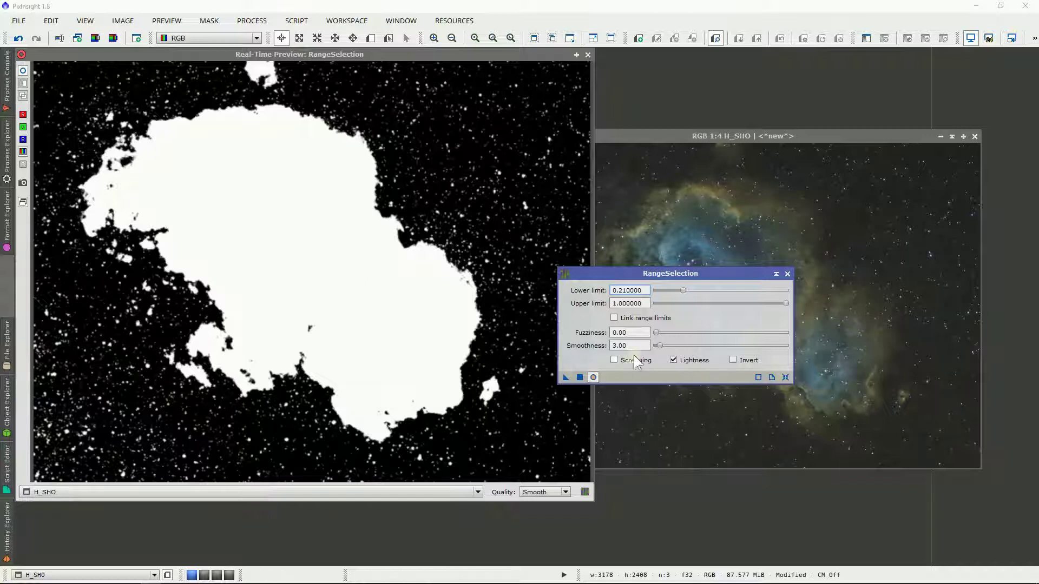
pyautogui.moveTo(658, 346); pyautogui.dragTo(687, 348)
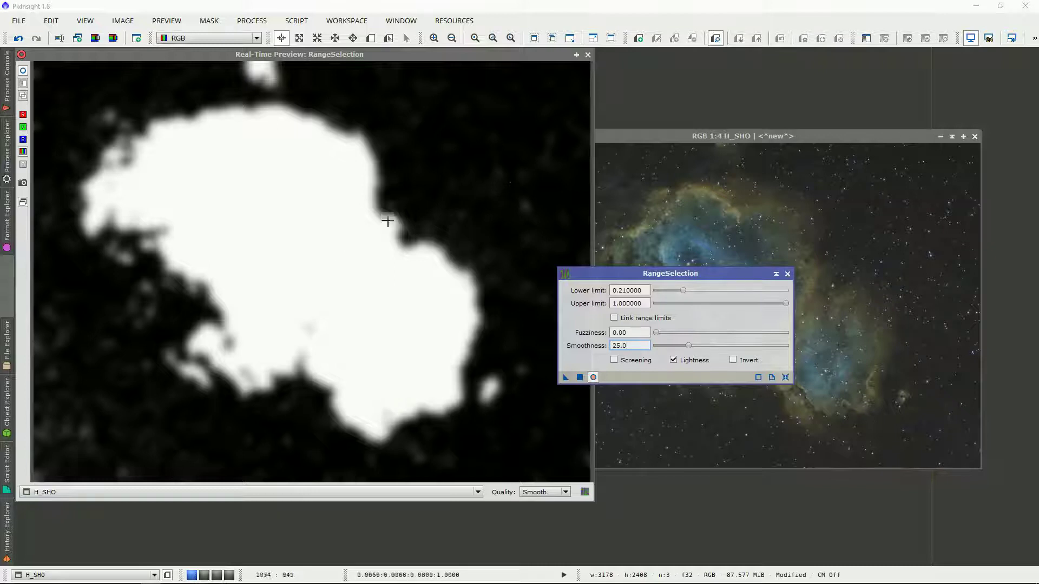
# Close the real-time preview, apply RangeSelection to H_SHO to generate the range mask, and close the process.
pyautogui.click(587, 55)
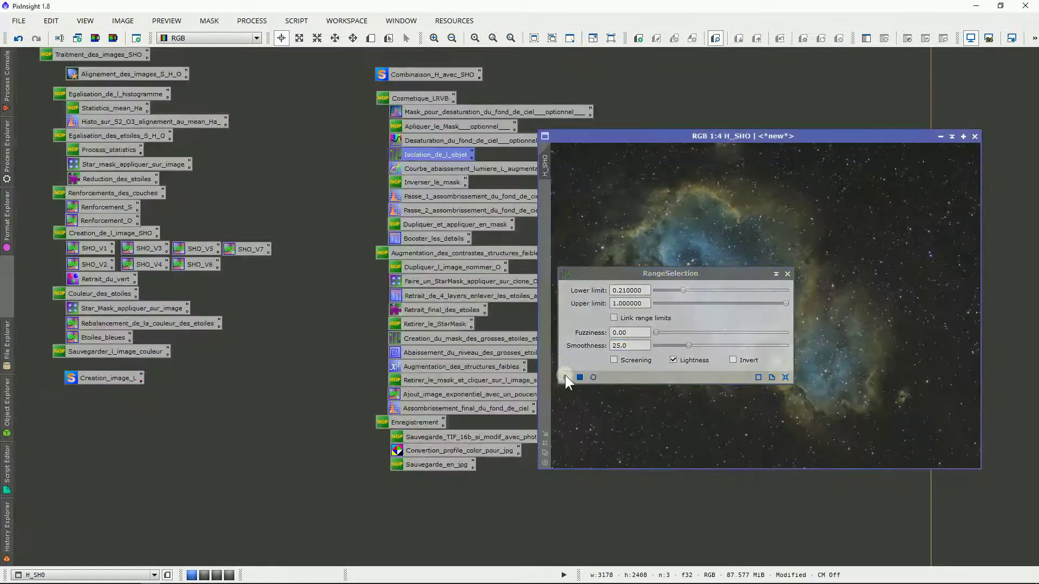
pyautogui.moveTo(565, 377); pyautogui.dragTo(567, 416)
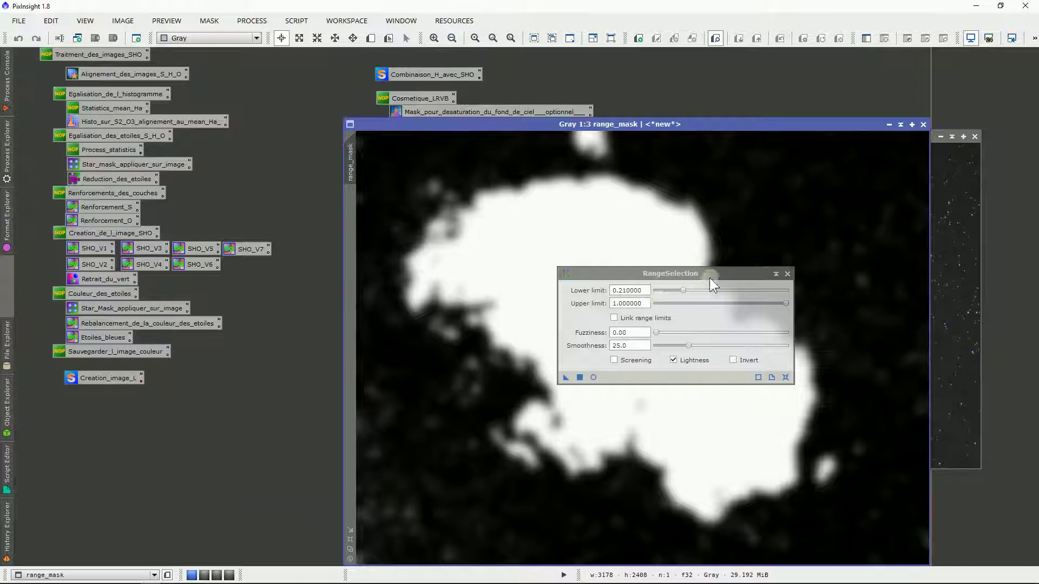
pyautogui.moveTo(683, 280); pyautogui.dragTo(638, 275)
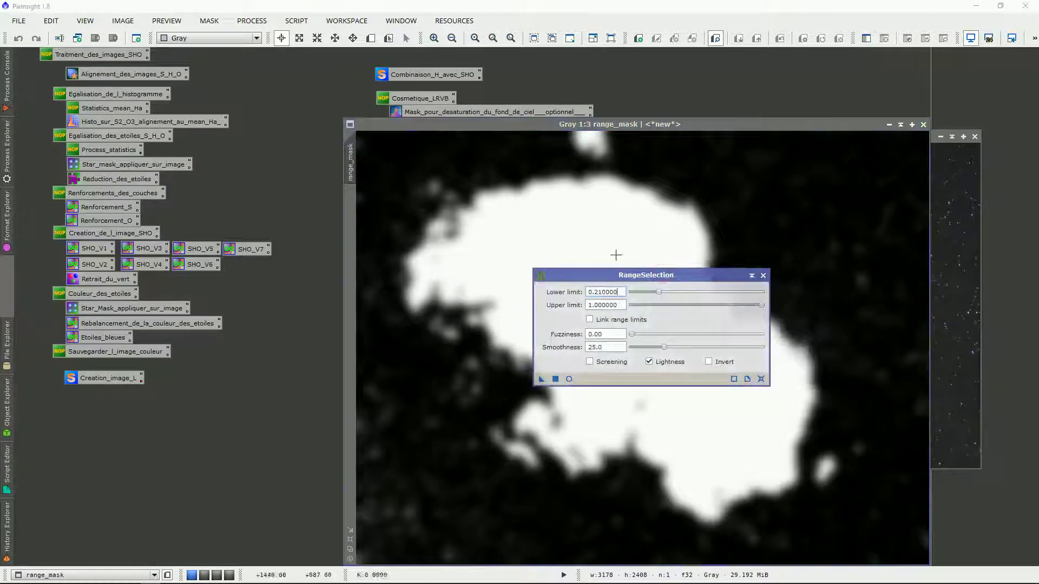
pyautogui.click(763, 276)
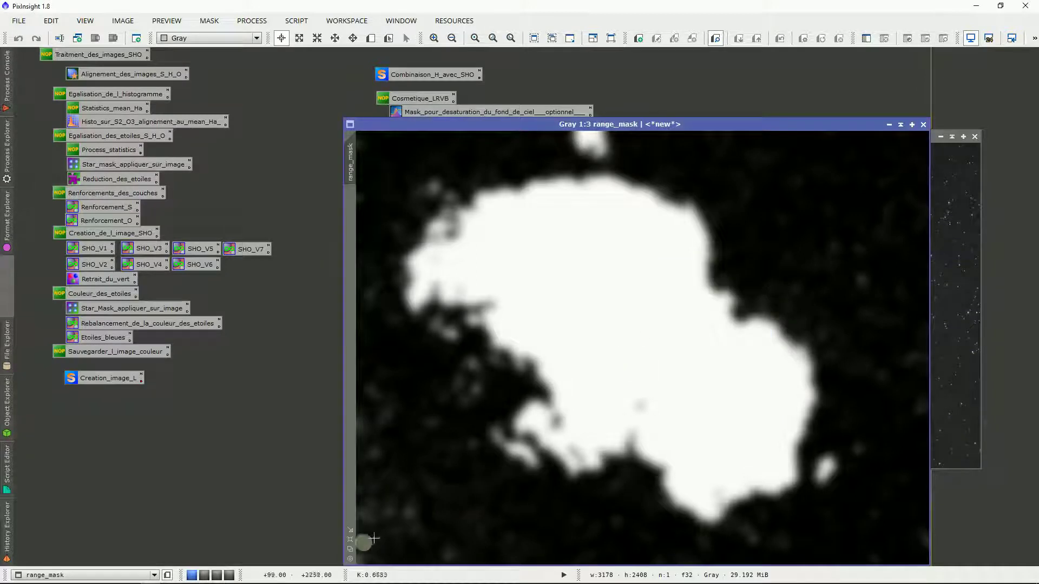
# Shrink and reposition the range_mask window, apply range_mask as a mask to H_SHO, and check its coverage with the overlay before hiding it.
pyautogui.click(349, 554)
pyautogui.moveTo(345, 266); pyautogui.dragTo(600, 273)
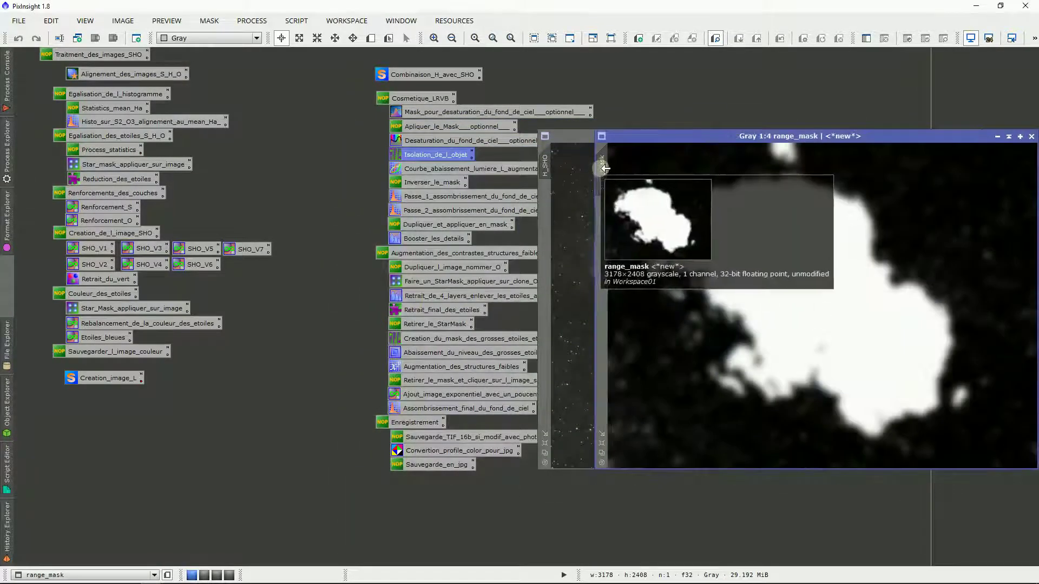
pyautogui.moveTo(605, 166); pyautogui.dragTo(547, 187)
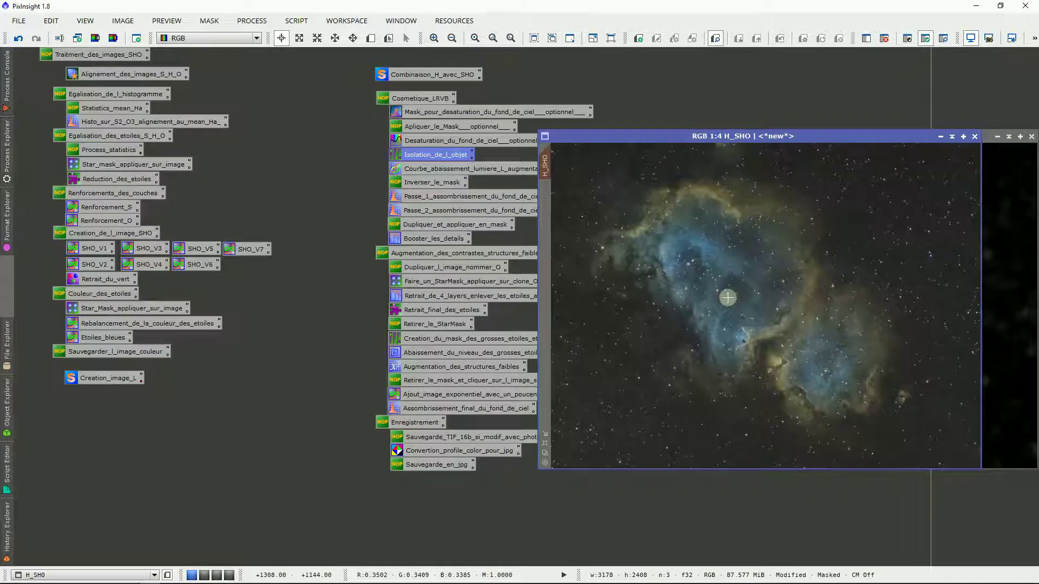
pyautogui.hotkey('ctrl', 'k')
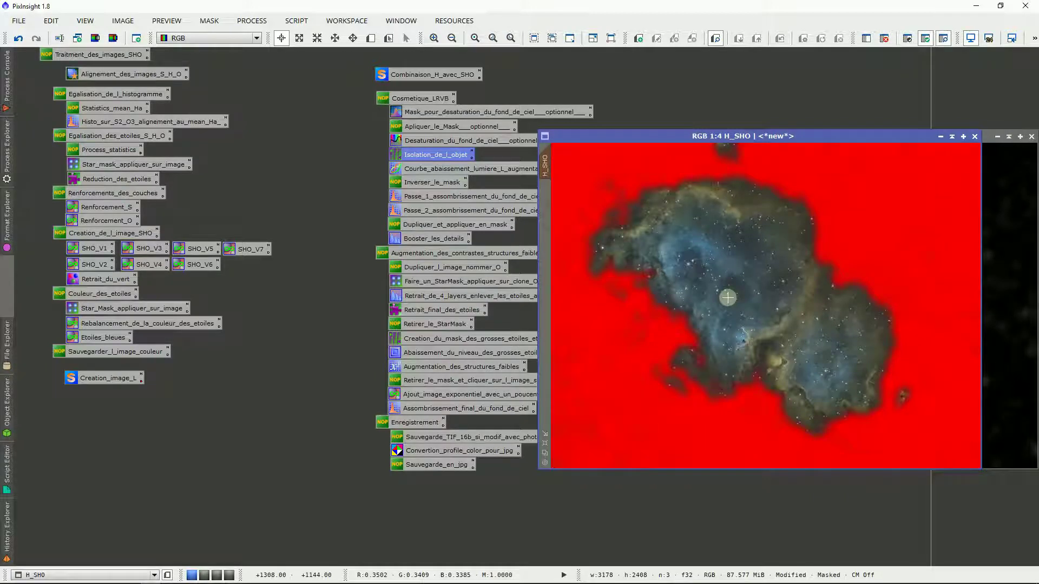
pyautogui.hotkey('ctrl', 'k')
pyautogui.hotkey('ctrl', 'k')
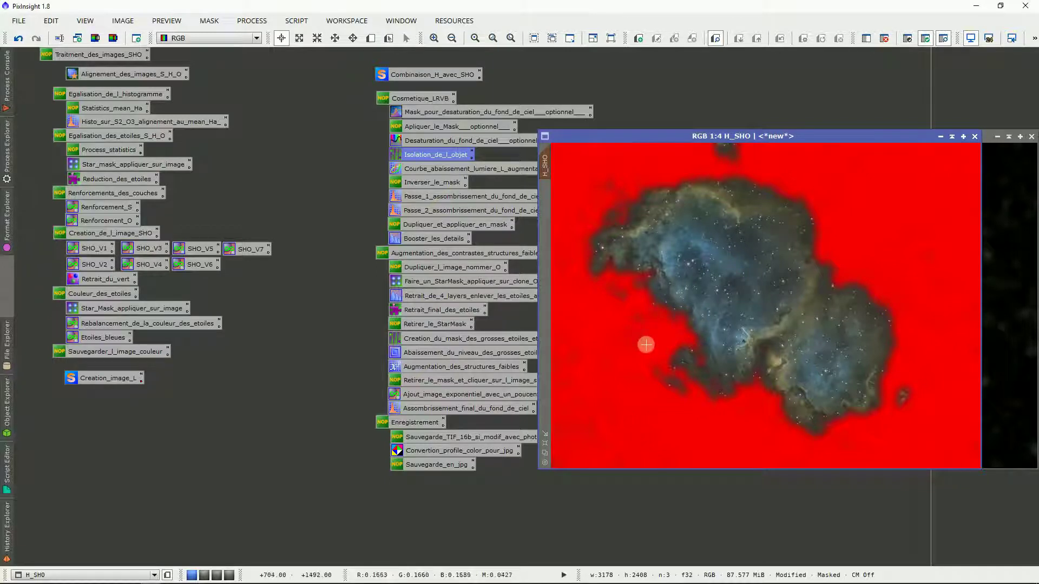
pyautogui.hotkey('ctrl', 'k')
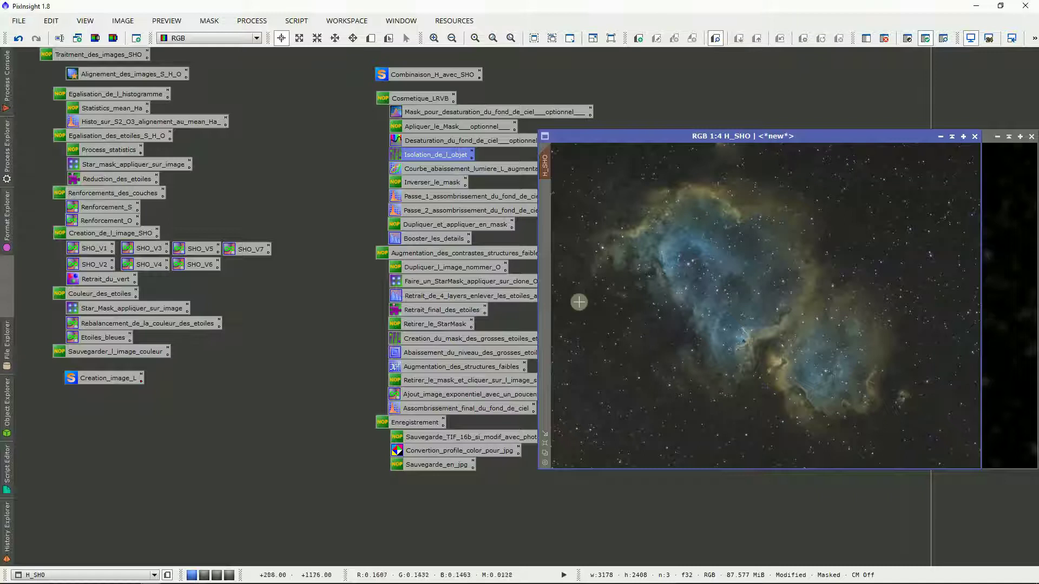
# Open the CurvesTransformation process for lowering lightness and increasing saturation, and start its real-time preview on H_SHO.
pyautogui.click(400, 171)
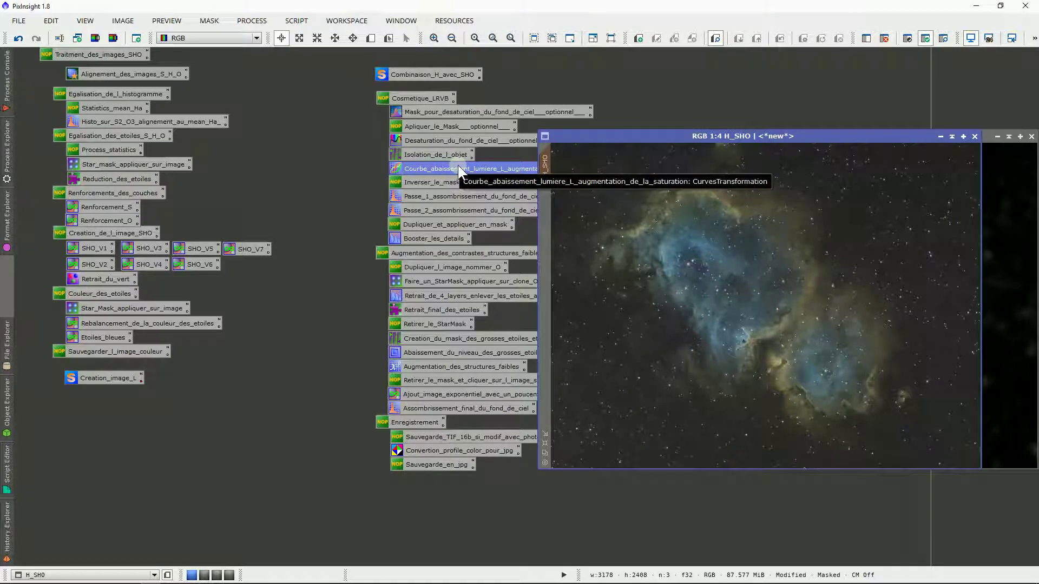
pyautogui.doubleClick(458, 169)
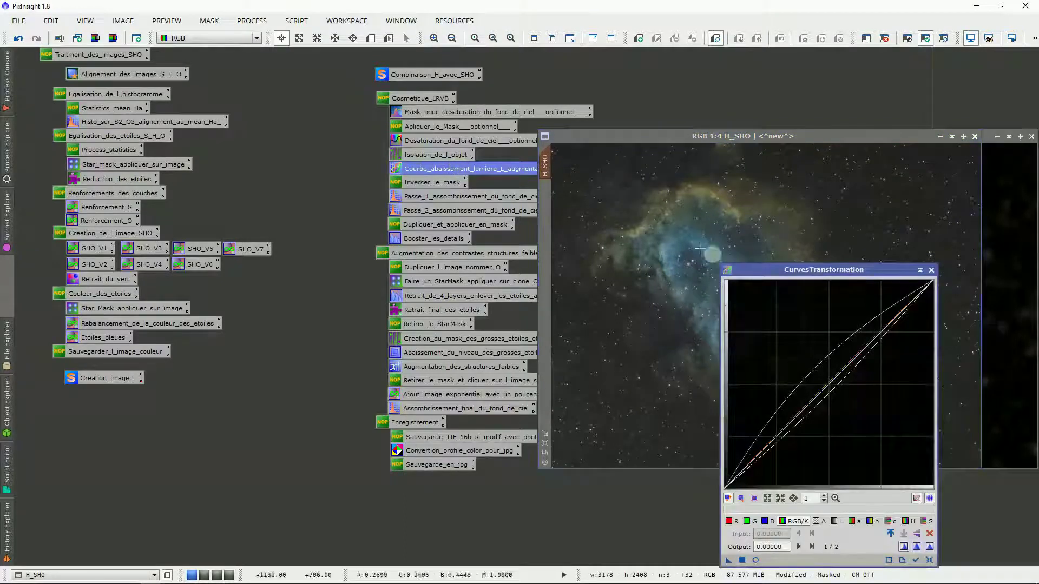
pyautogui.moveTo(769, 270); pyautogui.dragTo(762, 219)
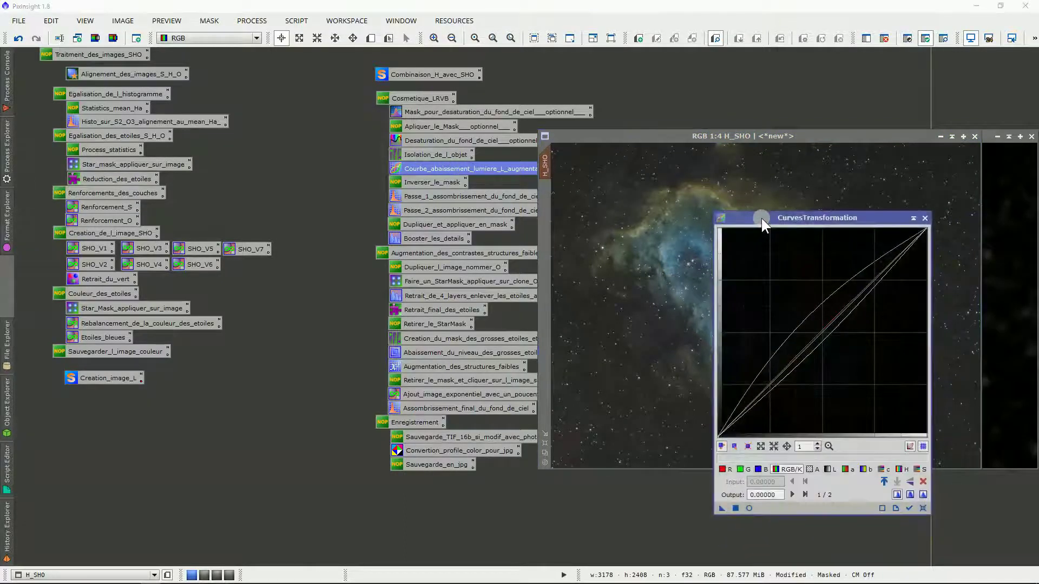
pyautogui.click(749, 508)
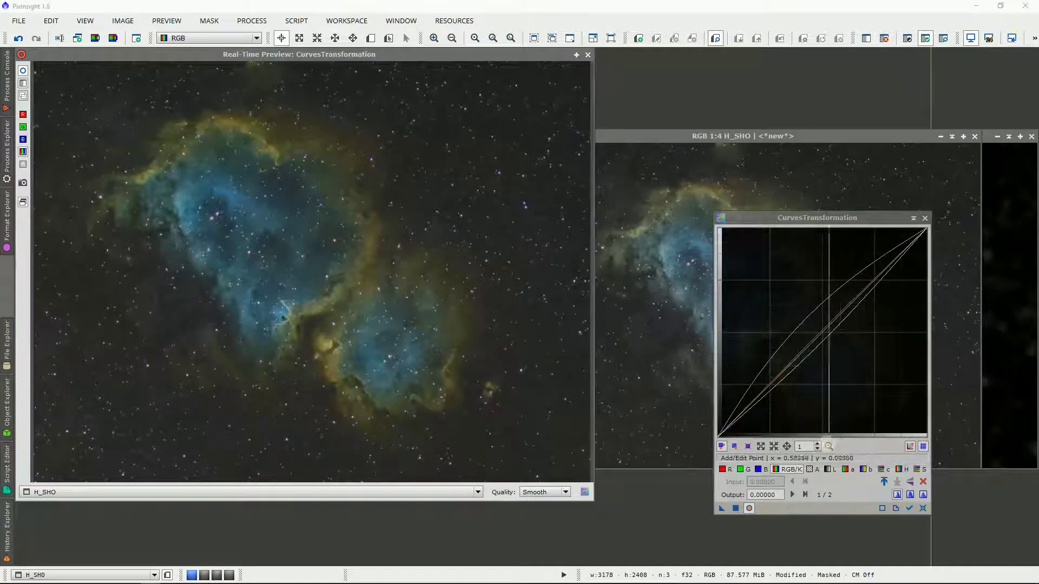
# Examine the preset lightness, saturation and c component curves, and return to the lightness curve.
pyautogui.click(831, 469)
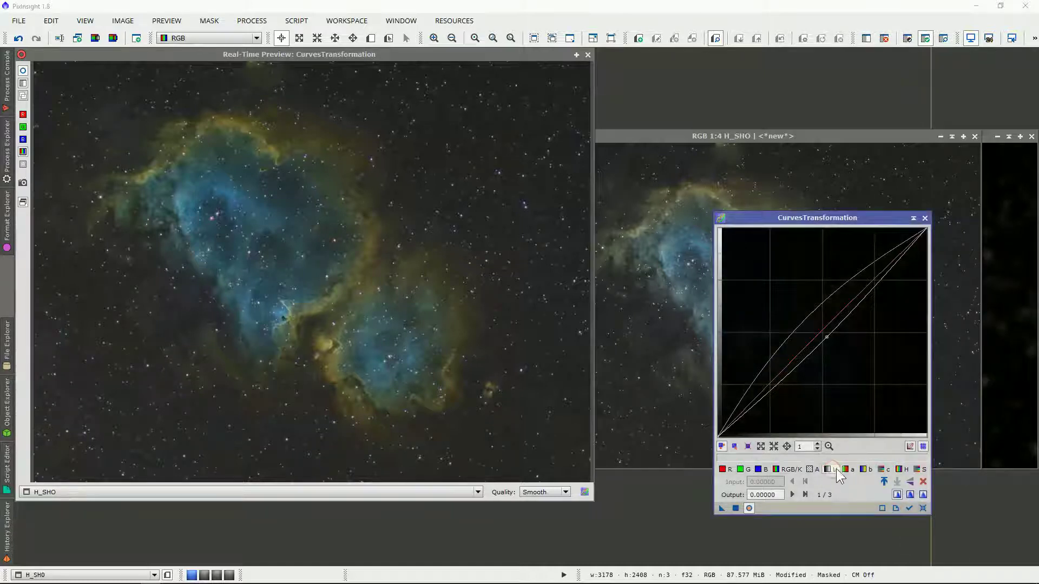
pyautogui.click(920, 469)
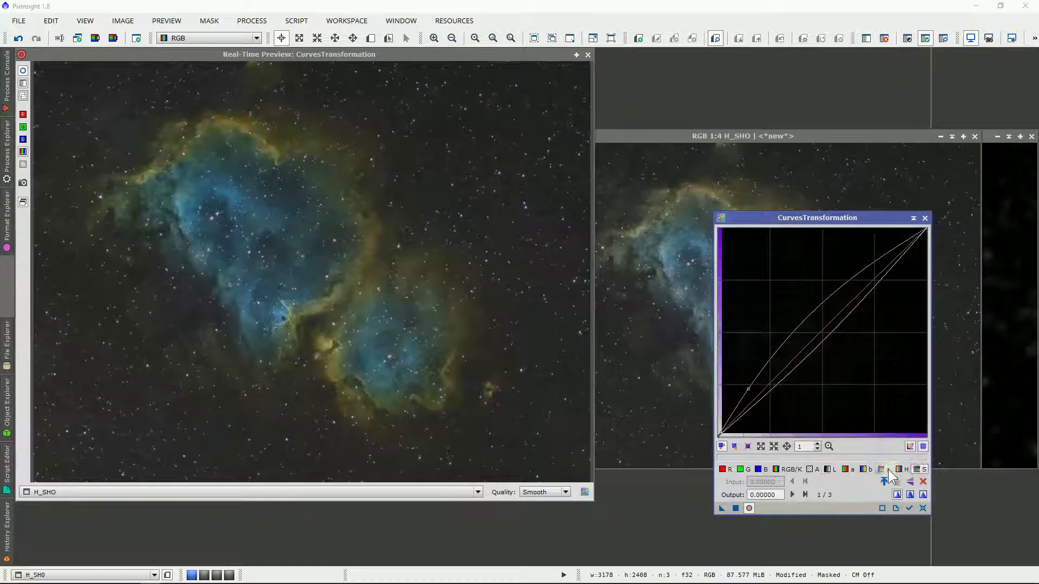
pyautogui.click(887, 469)
pyautogui.click(831, 471)
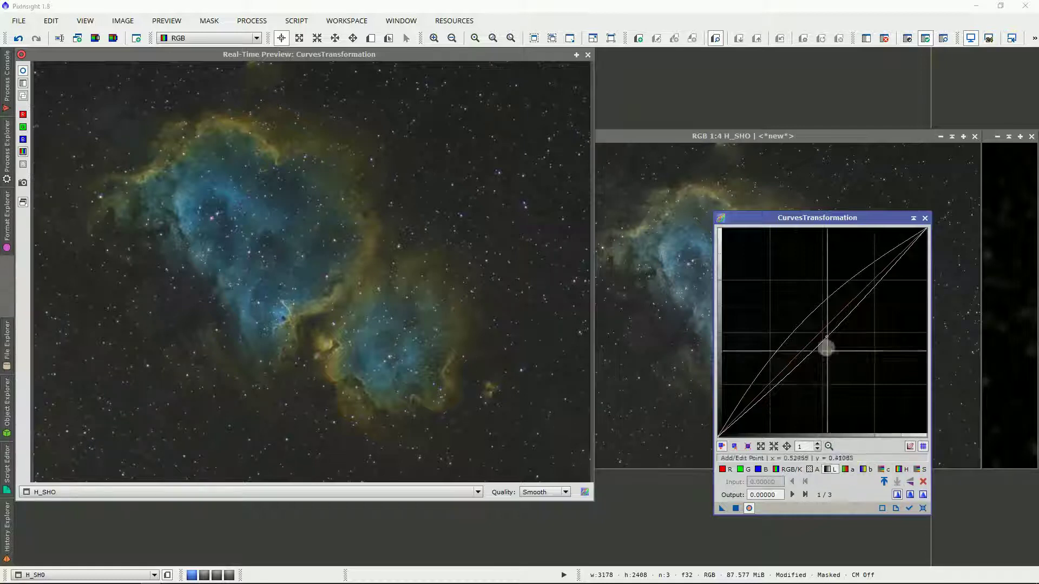
# Reshape the lightness curve with a single point at input 0.49096 and output 0.50646.
pyautogui.click(826, 337)
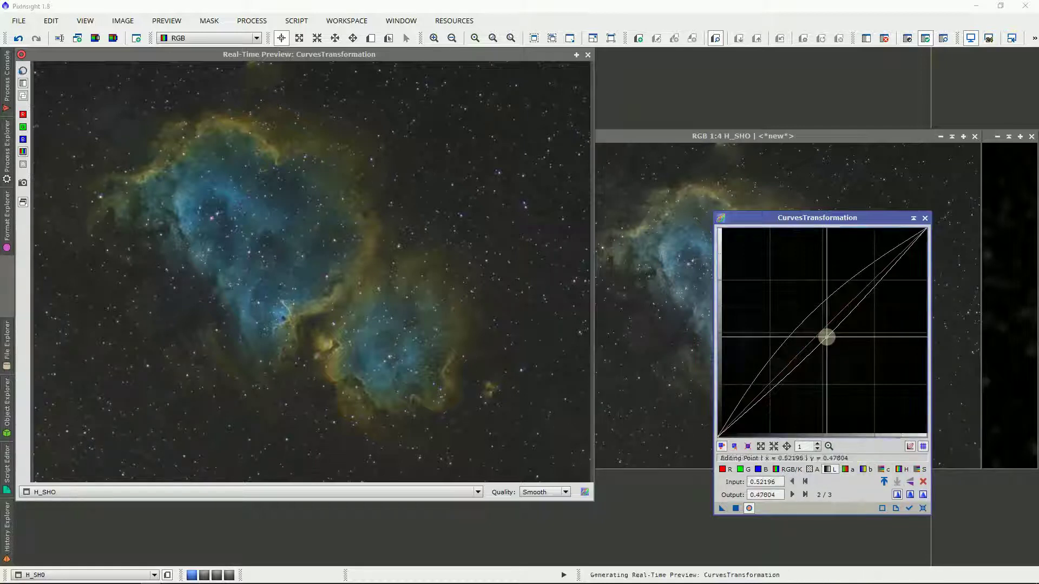
pyautogui.moveTo(826, 337)
pyautogui.mouseDown()
pyautogui.moveTo(749, 278)
pyautogui.moveTo(817, 327)
pyautogui.mouseUp()
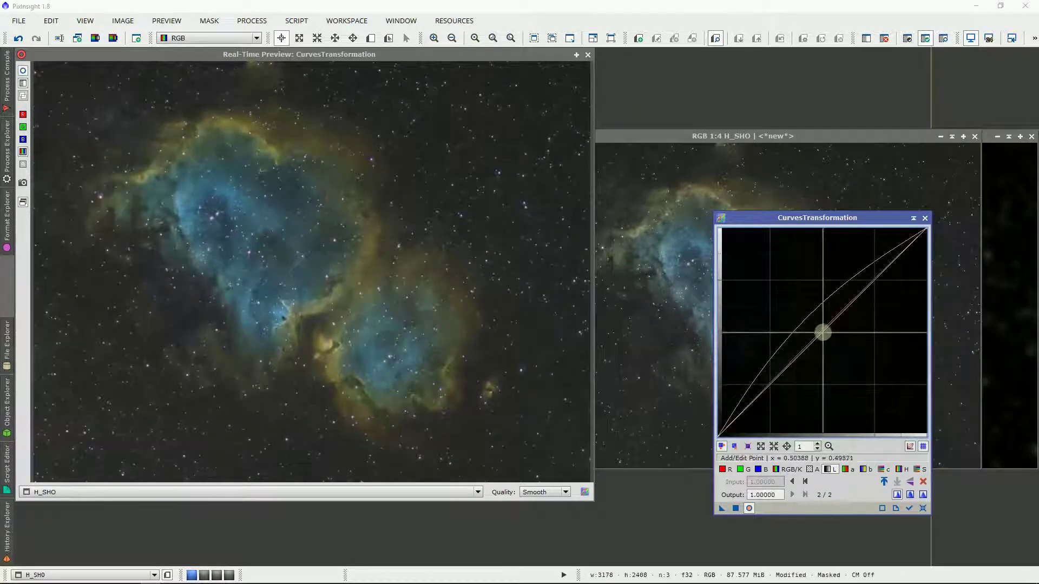
pyautogui.click(821, 332)
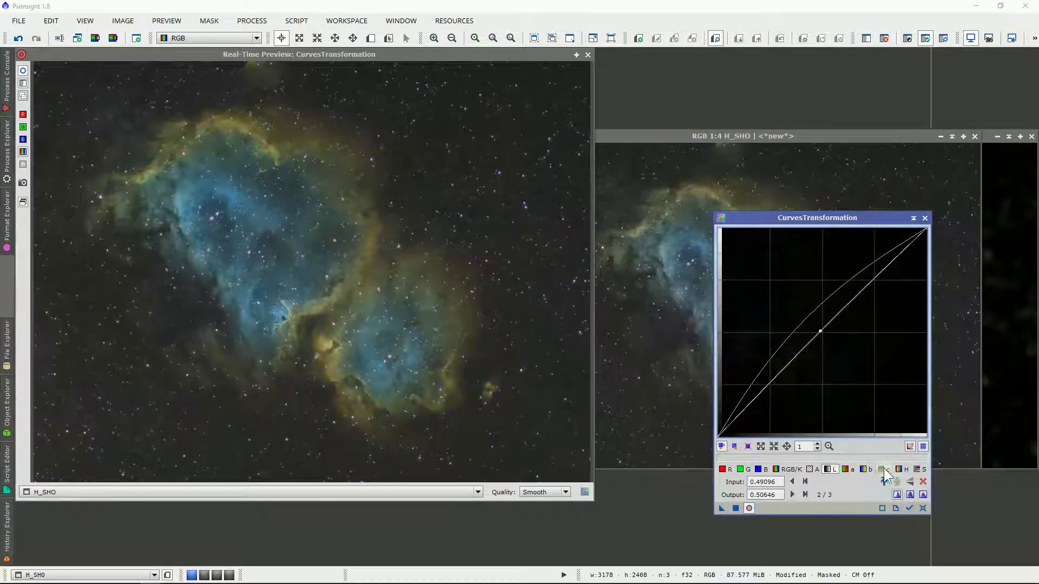
# Raise the saturation curve to 0.23514 at input 0.14212, and the c component curve to 0.22481 at input 0.19121.
pyautogui.click(924, 469)
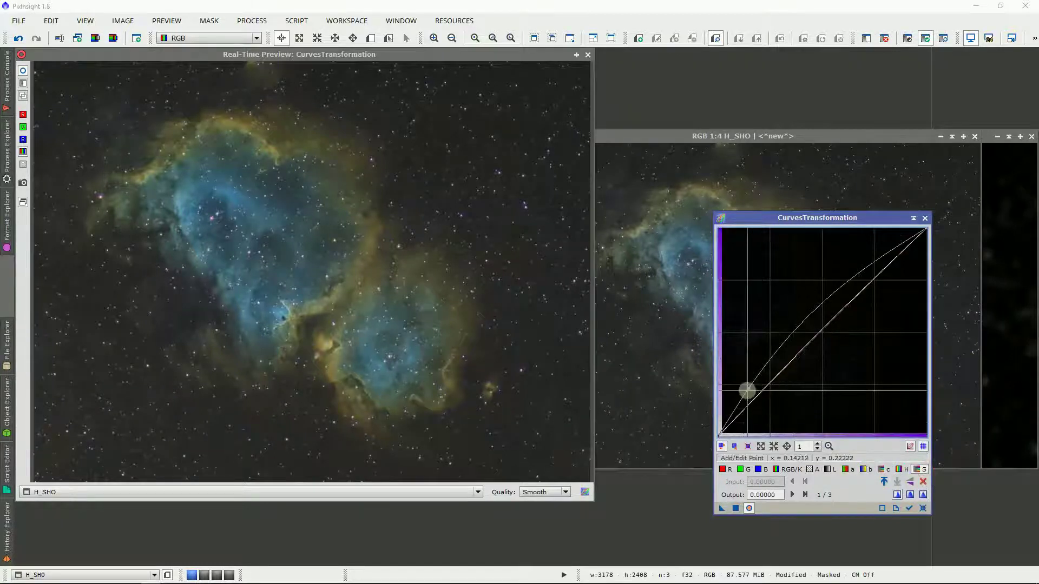
pyautogui.moveTo(747, 390)
pyautogui.mouseDown()
pyautogui.moveTo(733, 384)
pyautogui.moveTo(748, 387)
pyautogui.mouseUp()
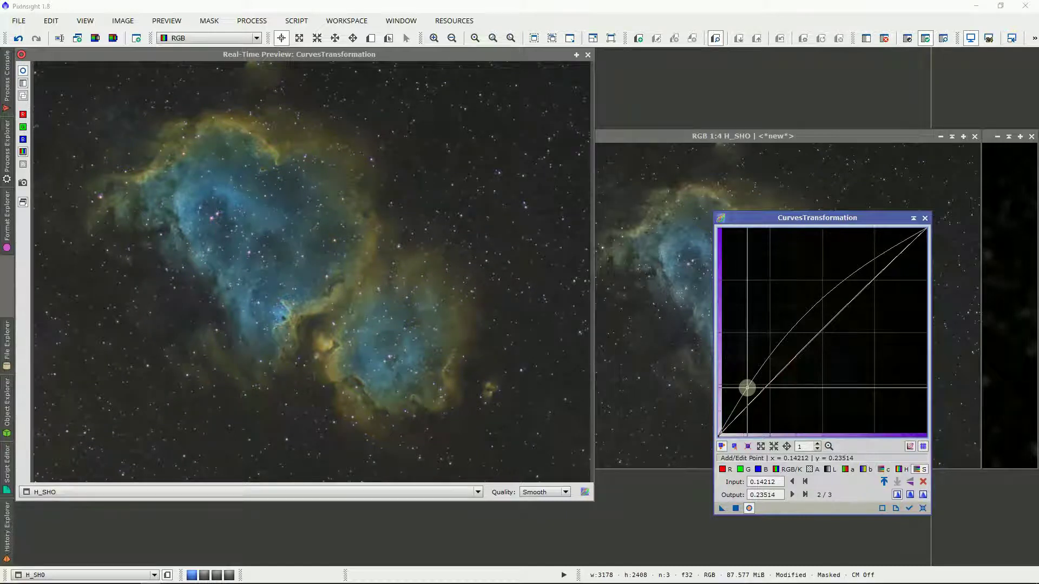
pyautogui.click(884, 469)
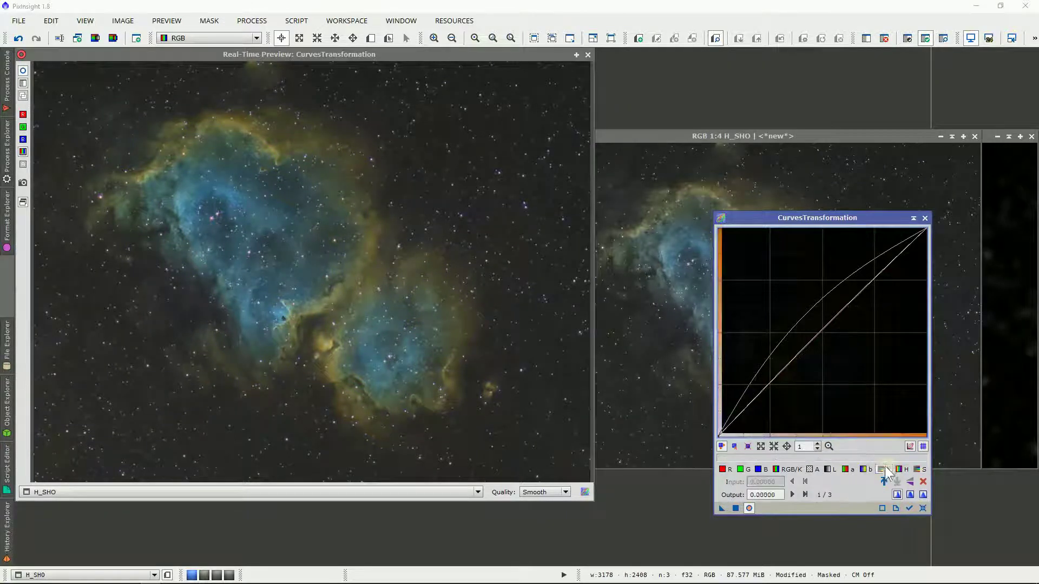
pyautogui.moveTo(828, 347); pyautogui.dragTo(748, 402)
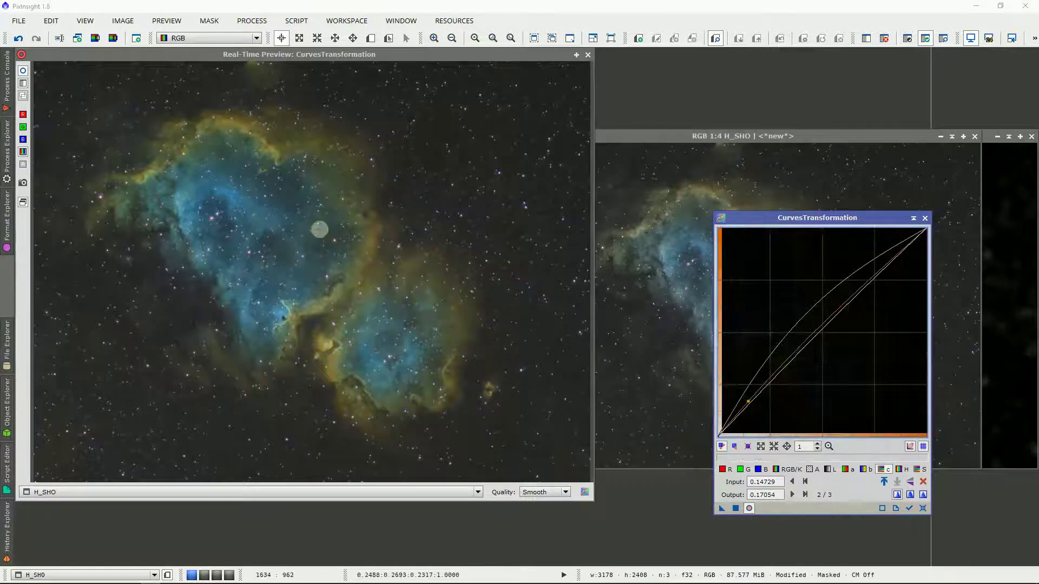
pyautogui.moveTo(747, 401)
pyautogui.mouseDown()
pyautogui.moveTo(725, 389)
pyautogui.moveTo(757, 390)
pyautogui.mouseUp()
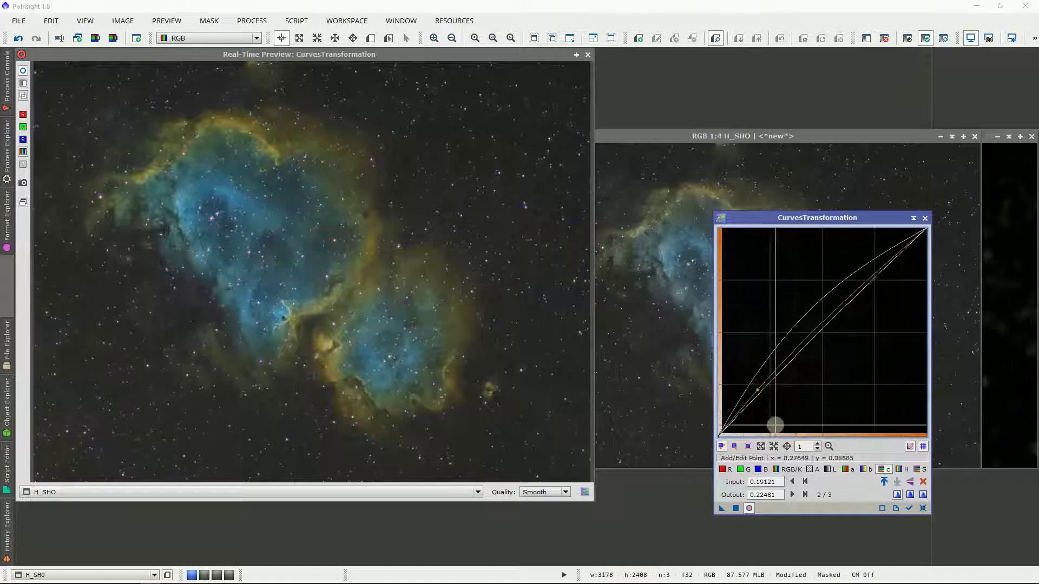
# Try raising the blue channel curve slightly near its midpoint, and remove the added point.
pyautogui.click(759, 470)
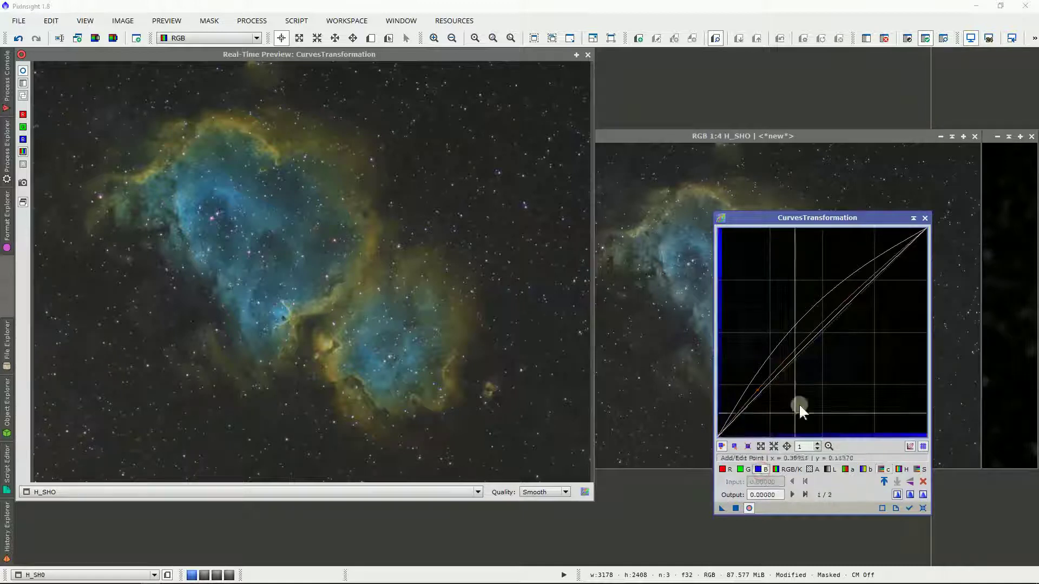
pyautogui.moveTo(818, 329)
pyautogui.mouseDown()
pyautogui.moveTo(780, 314)
pyautogui.moveTo(815, 331)
pyautogui.mouseUp()
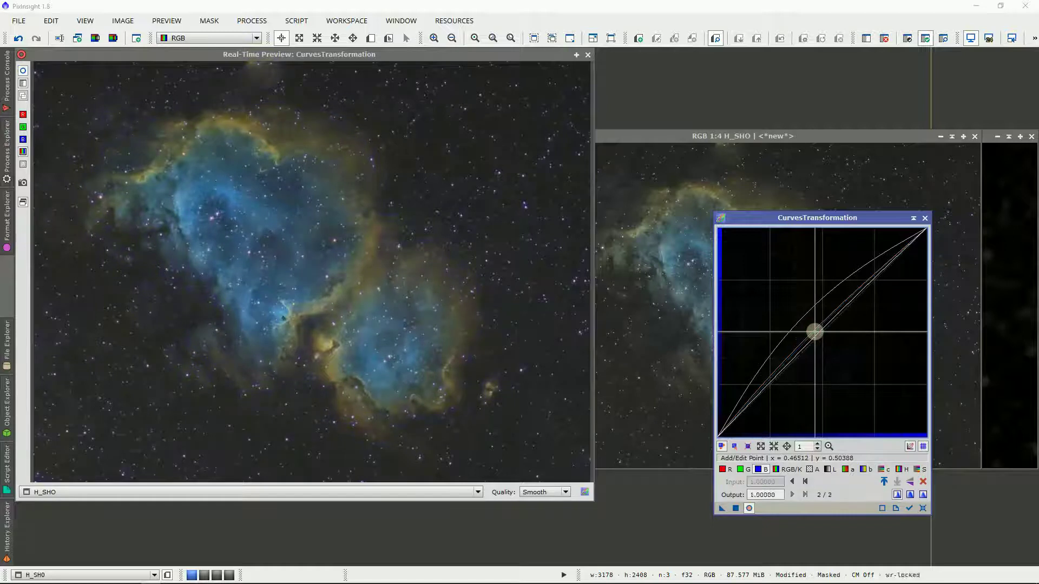
pyautogui.moveTo(815, 332); pyautogui.dragTo(793, 465)
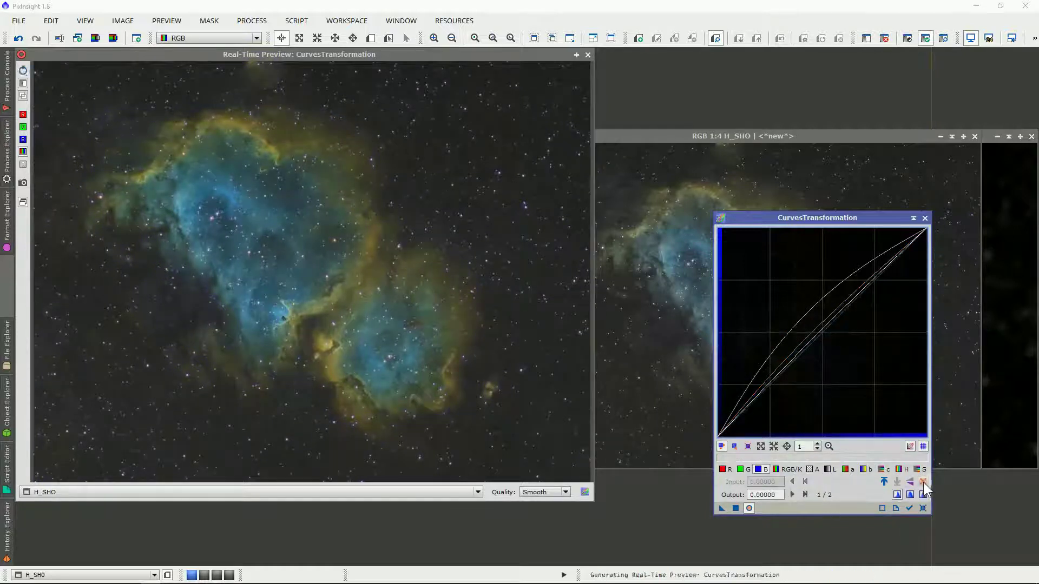
pyautogui.click(805, 481)
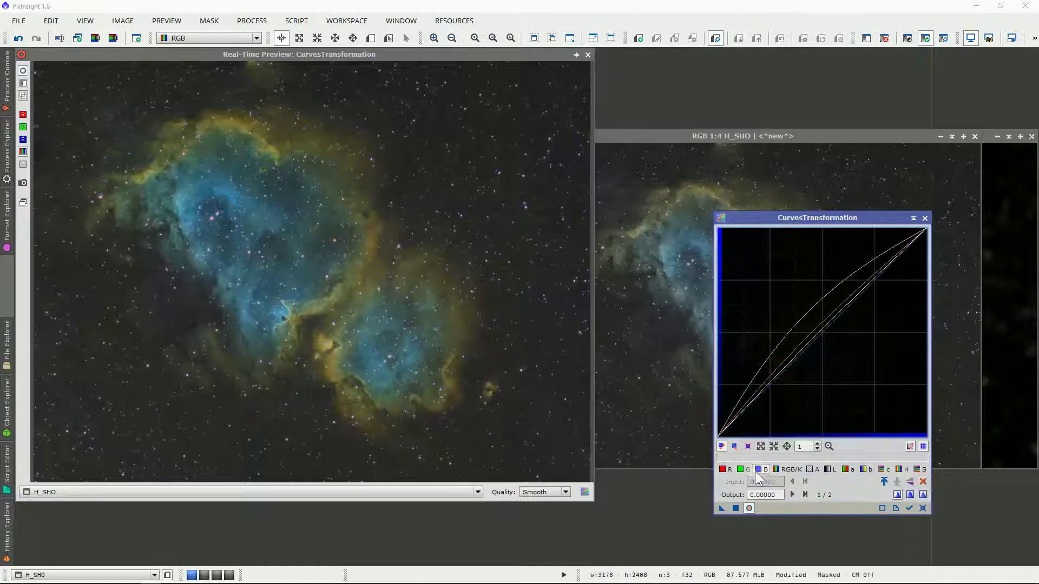
# Return to the lightness curve, dismiss the notification, and compare the real-time preview with and without the curves.
pyautogui.click(836, 469)
pyautogui.click(820, 330)
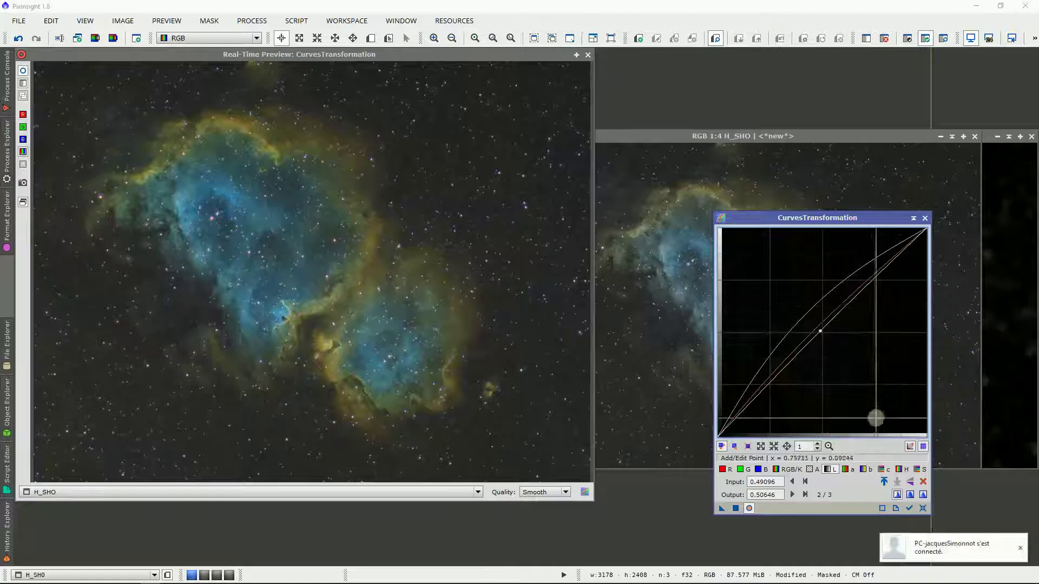
pyautogui.click(1020, 548)
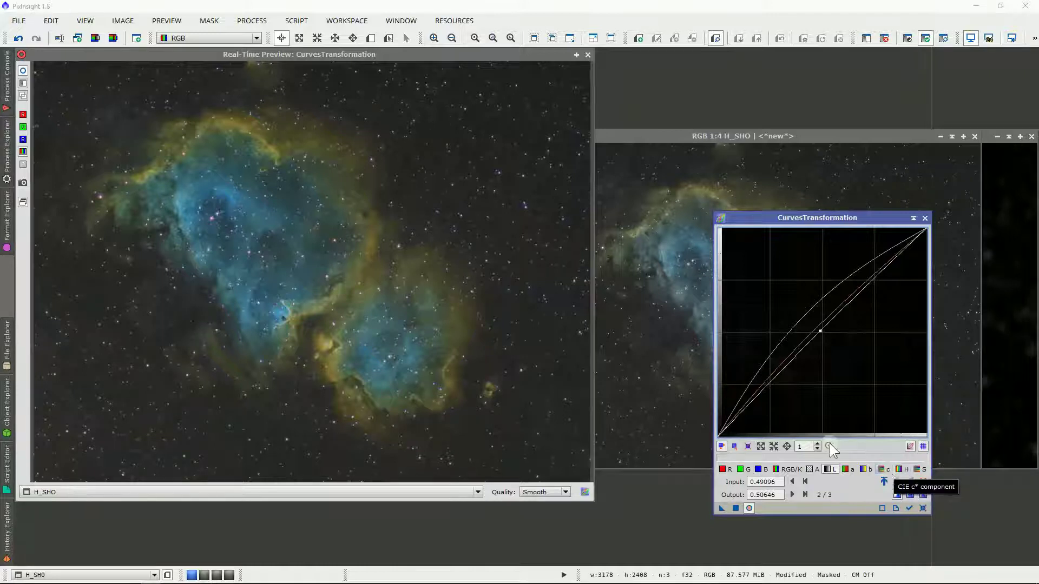
pyautogui.click(23, 75)
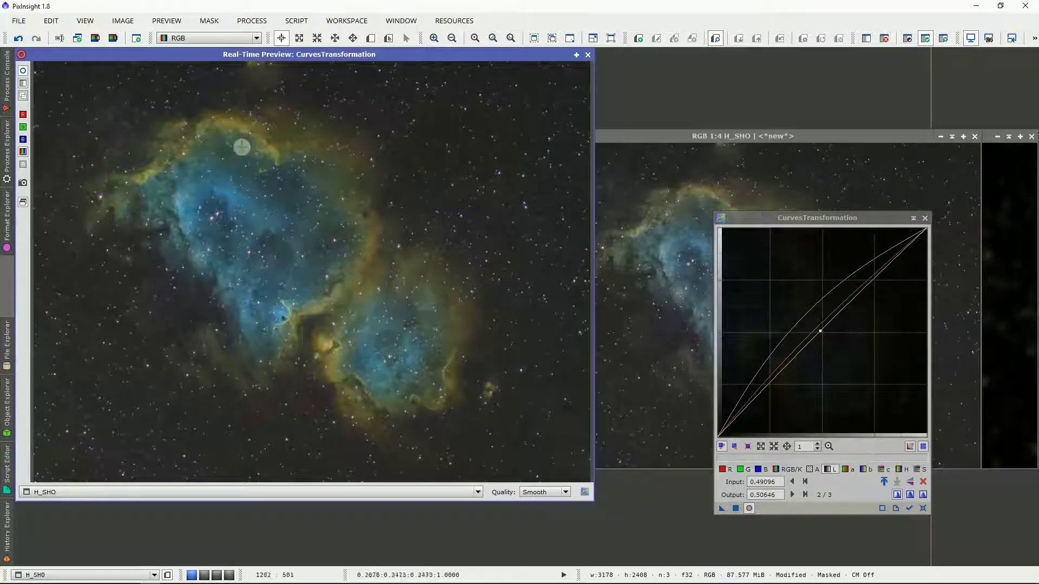
# Close the real-time preview, apply CurvesTransformation to H_SHO, and close the process.
pyautogui.click(588, 54)
pyautogui.moveTo(717, 508); pyautogui.dragTo(673, 415)
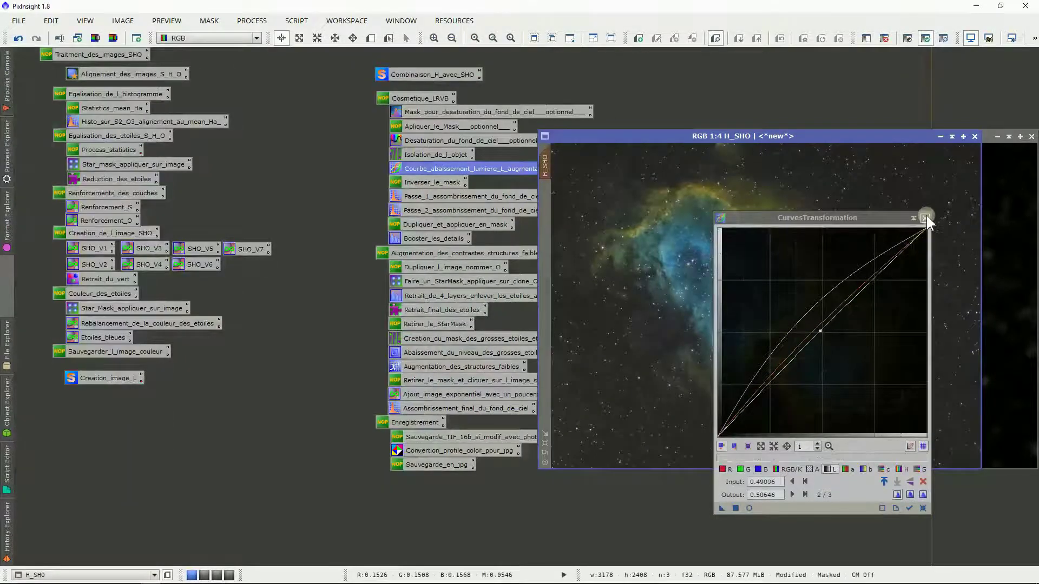
pyautogui.click(925, 218)
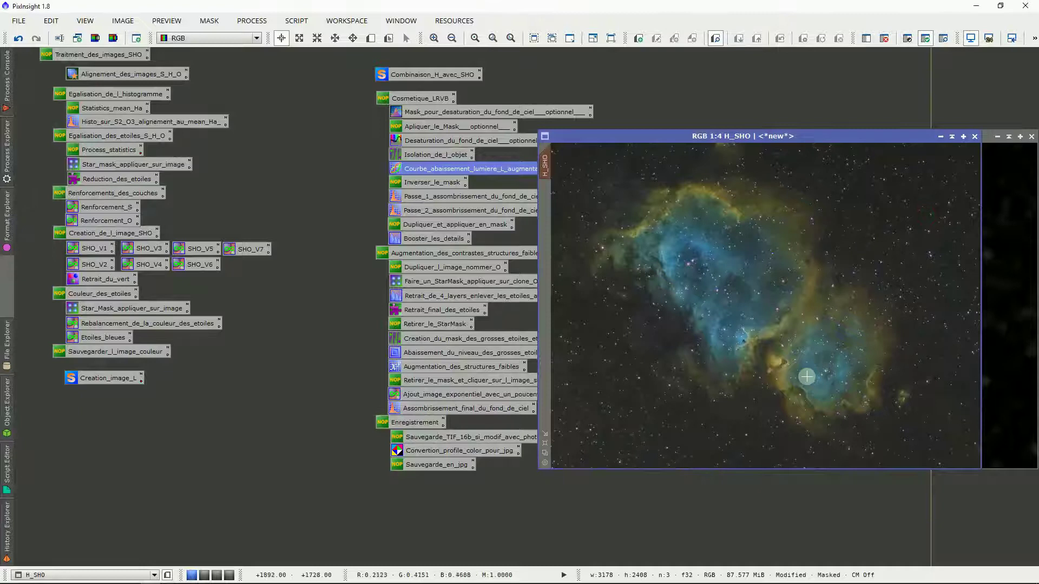
# Inspect the nebula in H_SHO up close and invert its mask.
pyautogui.scroll(3, 806, 376)
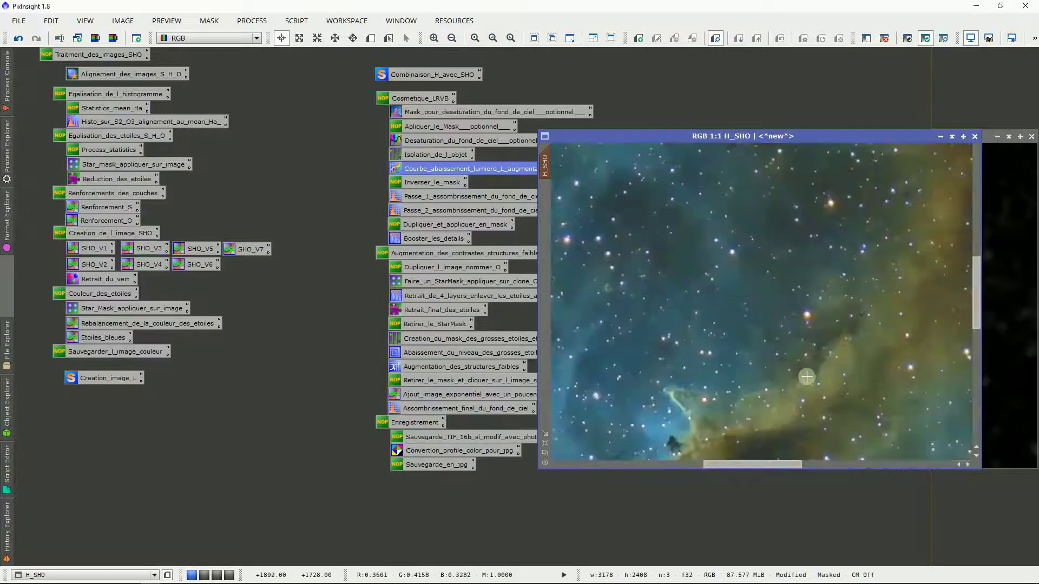
pyautogui.scroll(-1, 806, 377)
pyautogui.scroll(-1, 806, 376)
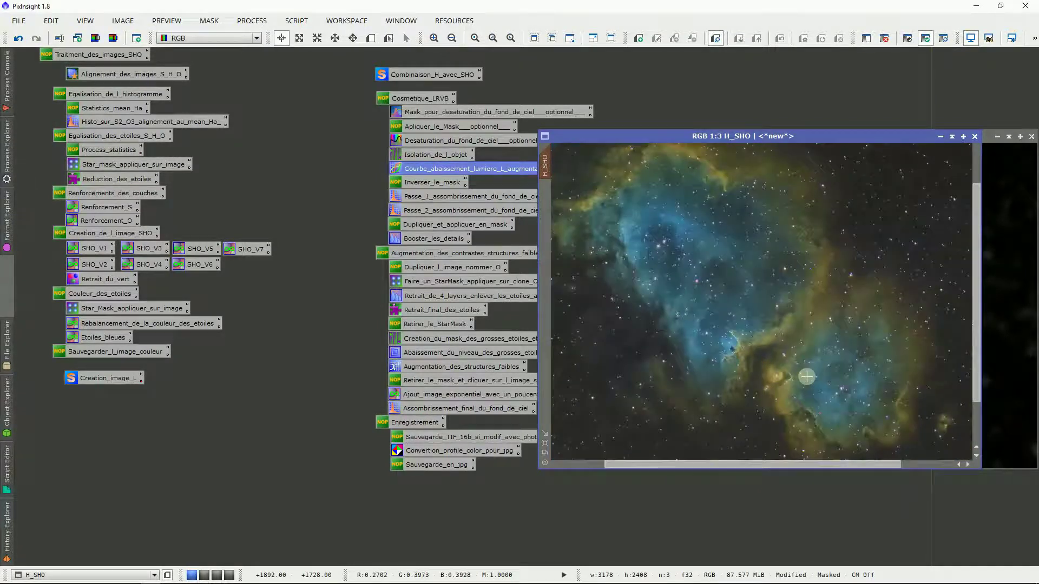
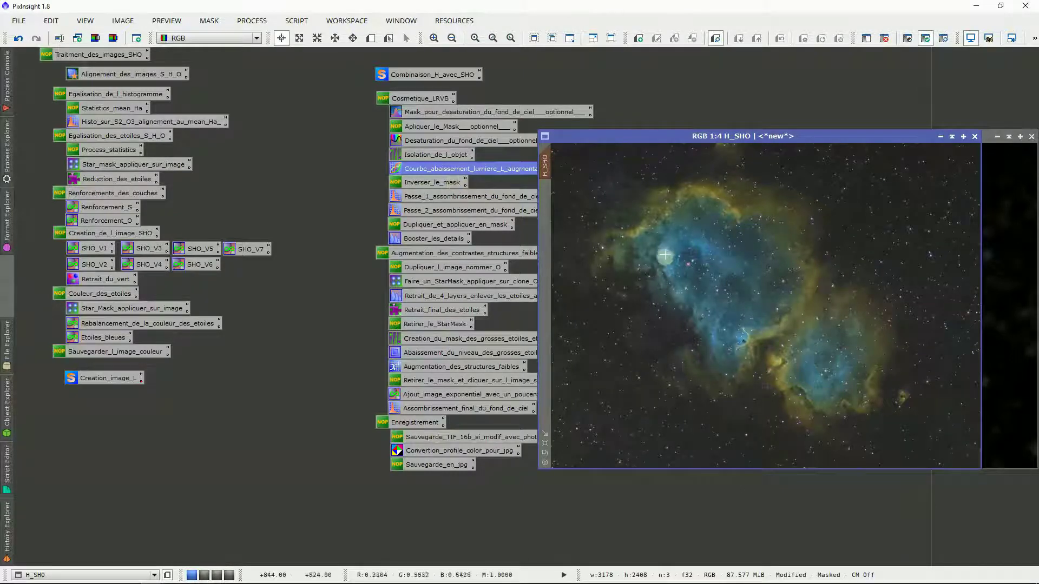
pyautogui.rightClick(660, 305)
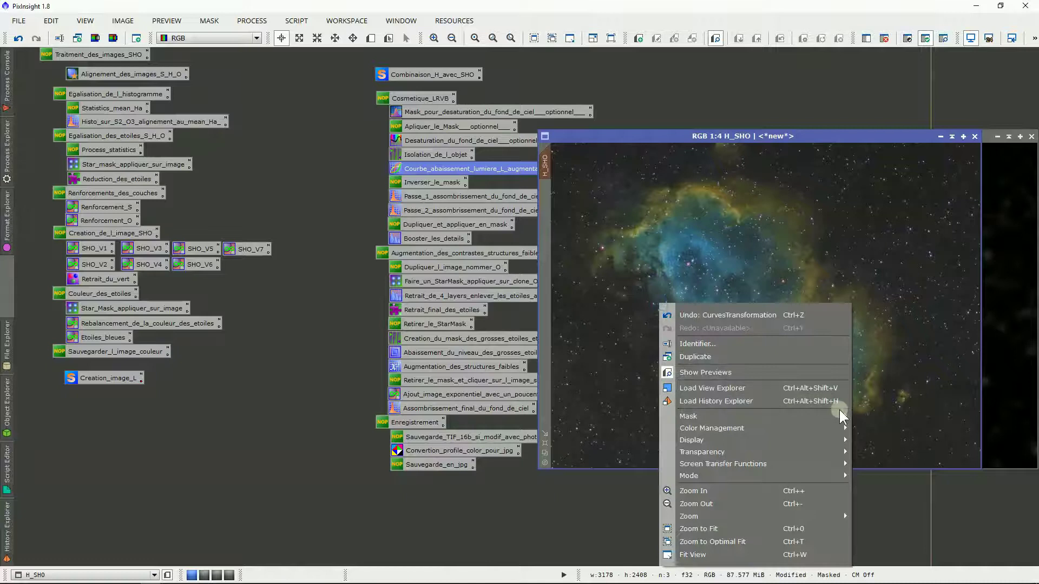
pyautogui.moveTo(841, 419)
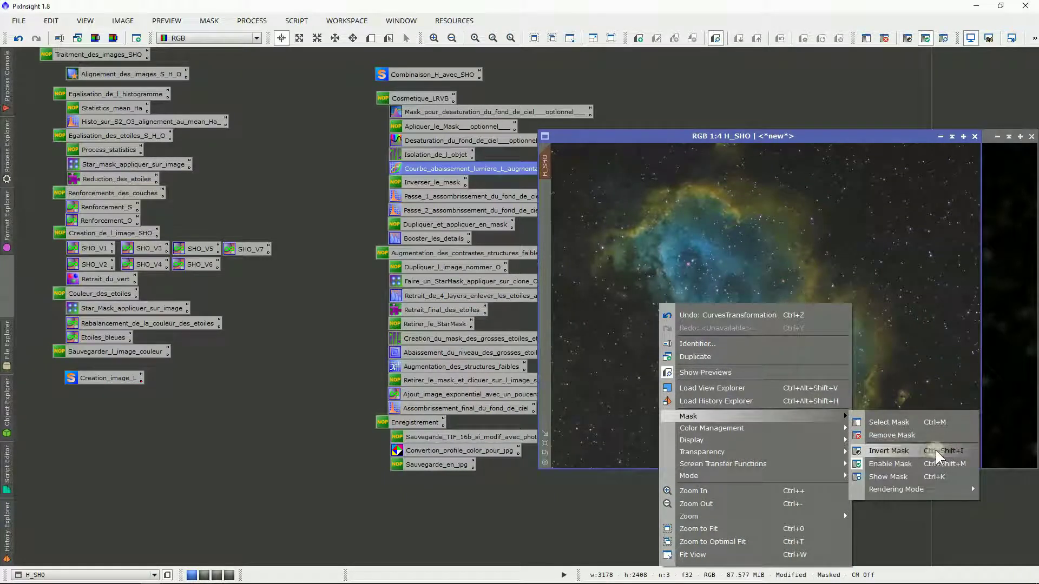
pyautogui.click(891, 452)
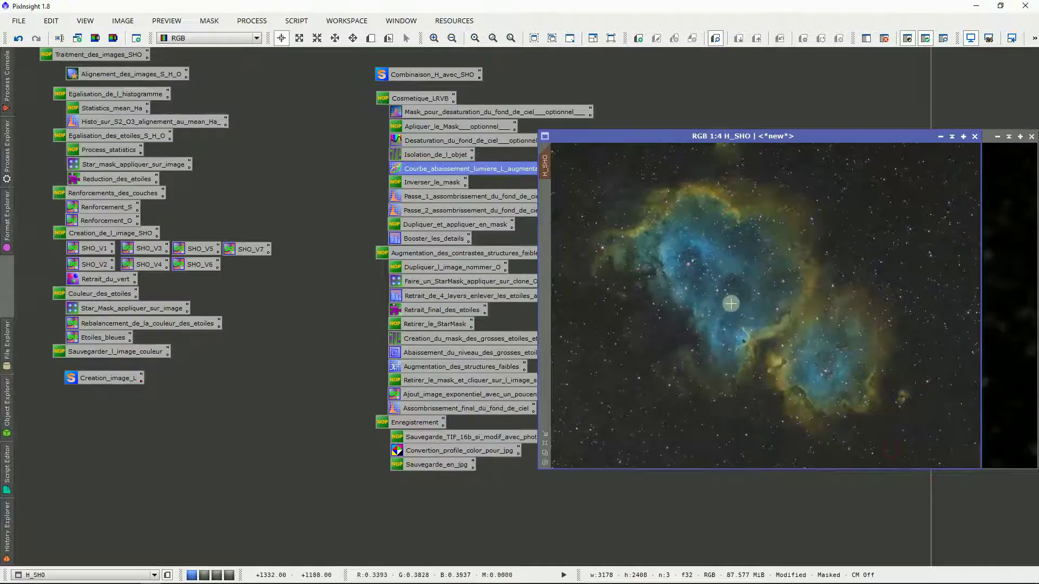
# Show the inverted mask overlay on H_SHO to check which areas are protected, and hide it again.
pyautogui.rightClick(731, 304)
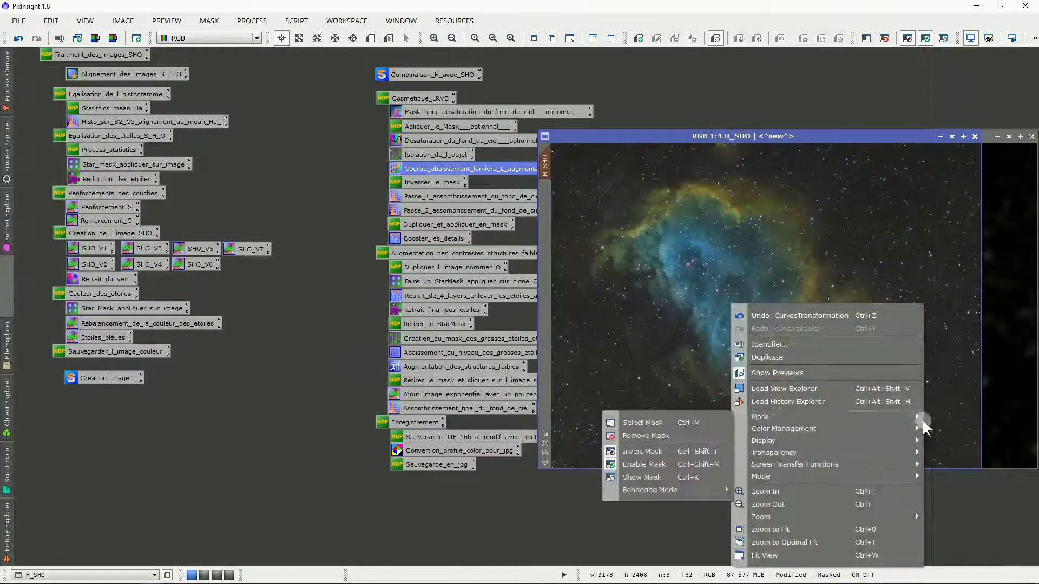
pyautogui.moveTo(768, 428)
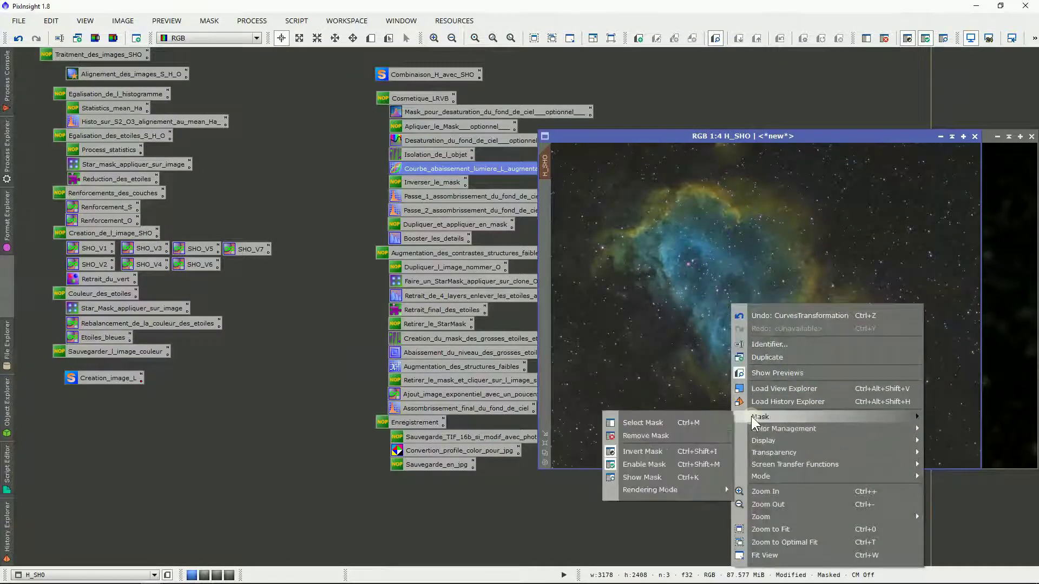
pyautogui.click(680, 480)
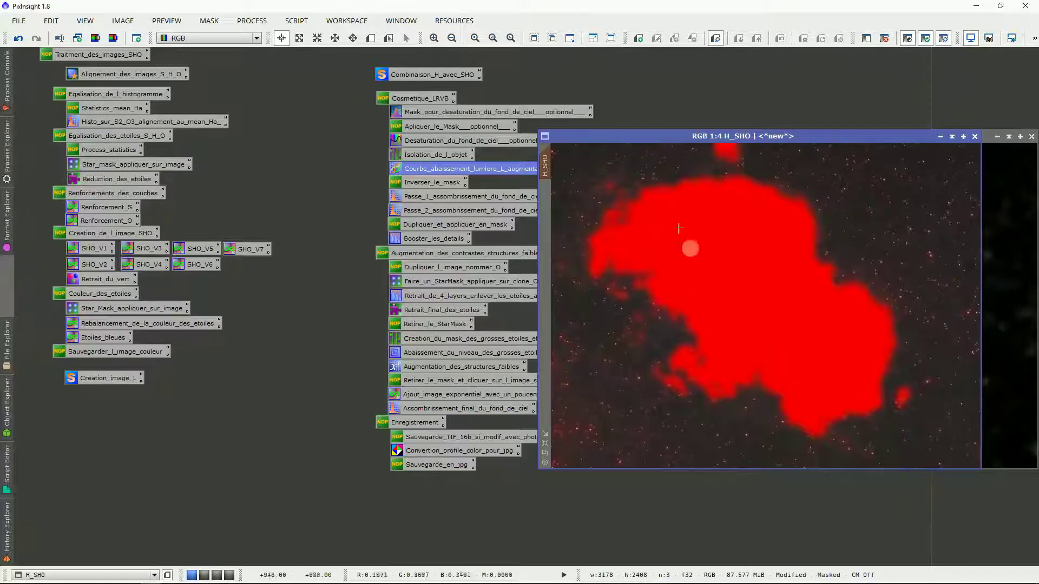
pyautogui.rightClick(670, 243)
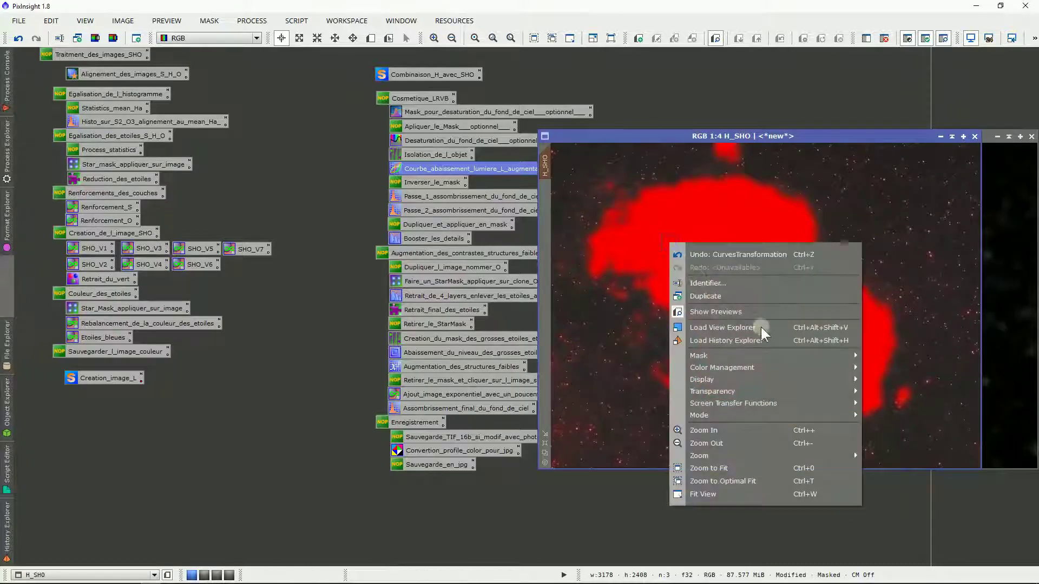
pyautogui.moveTo(833, 356)
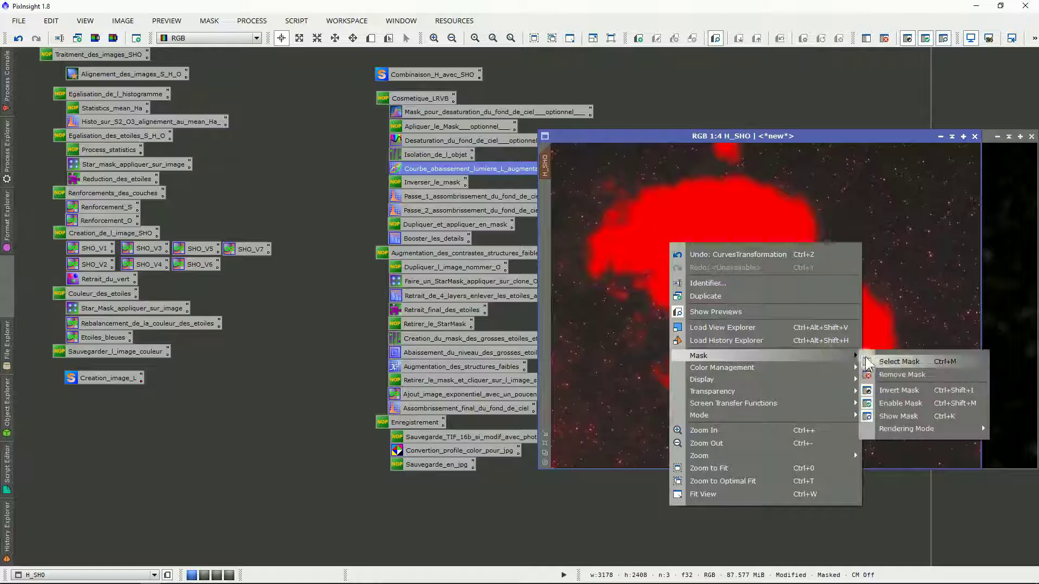
pyautogui.click(894, 417)
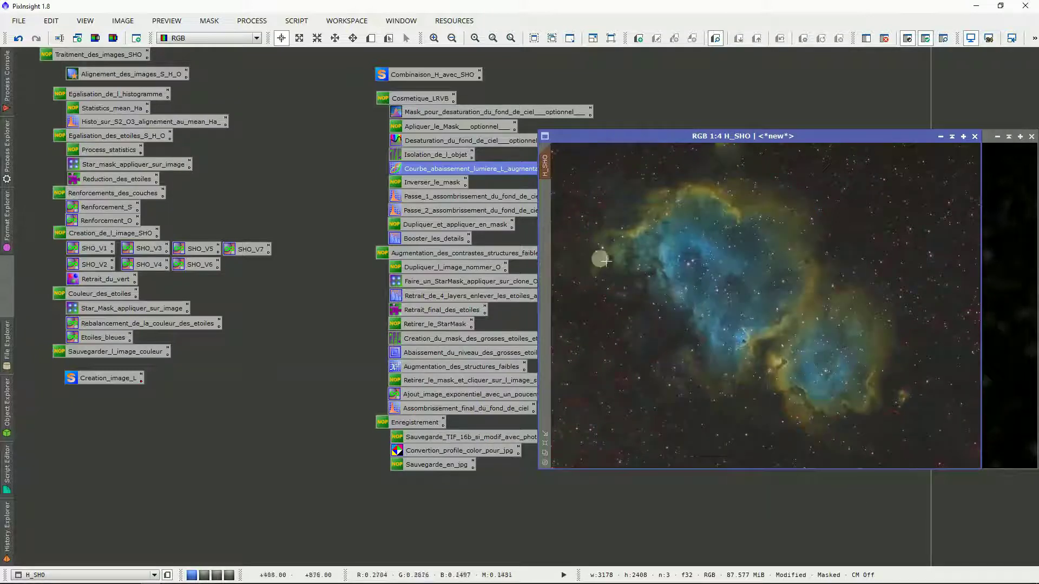
# Open the first-pass HistogramTransformation for darkening the sky background, load the H_SHO histogram, and start the real-time preview.
pyautogui.doubleClick(454, 195)
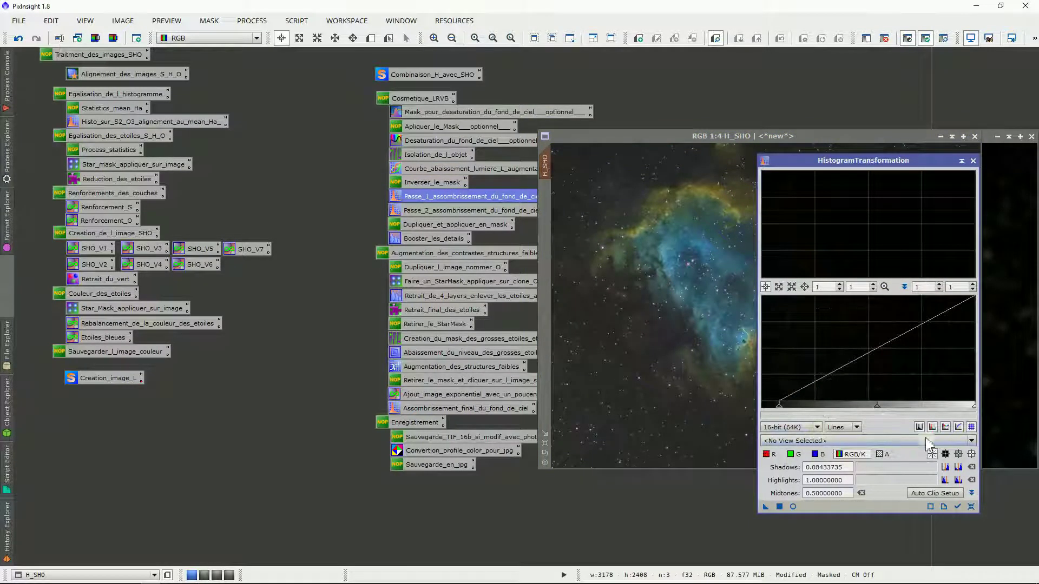
pyautogui.click(971, 440)
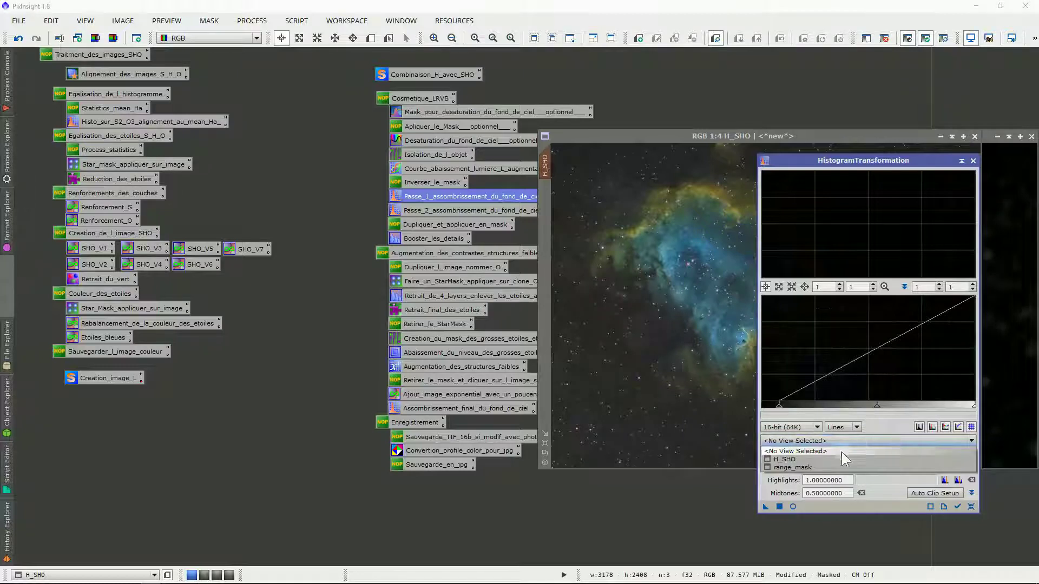
pyautogui.click(774, 458)
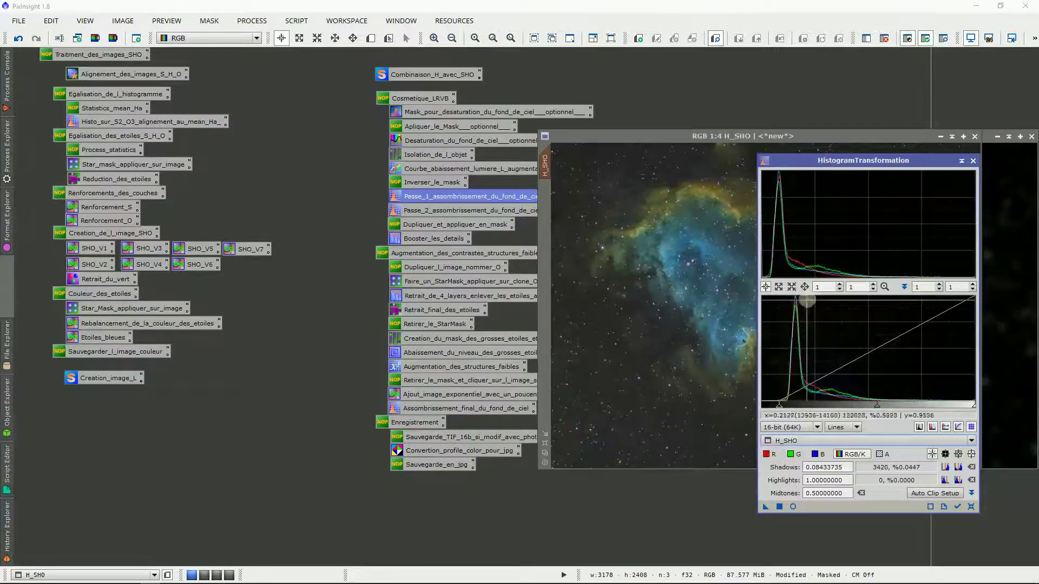
pyautogui.click(794, 506)
# Set the combined RGB/K shadows clipping to 0.01772152, comparing the preview with and without the adjustment.
pyautogui.moveTo(779, 405)
pyautogui.mouseDown()
pyautogui.moveTo(914, 405)
pyautogui.moveTo(767, 411)
pyautogui.mouseUp()
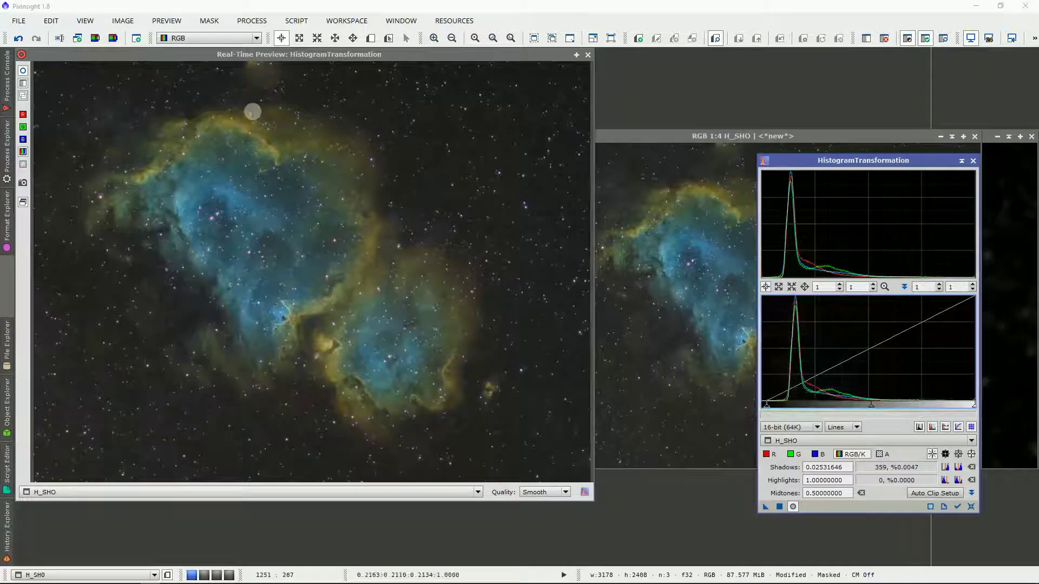
pyautogui.click(22, 72)
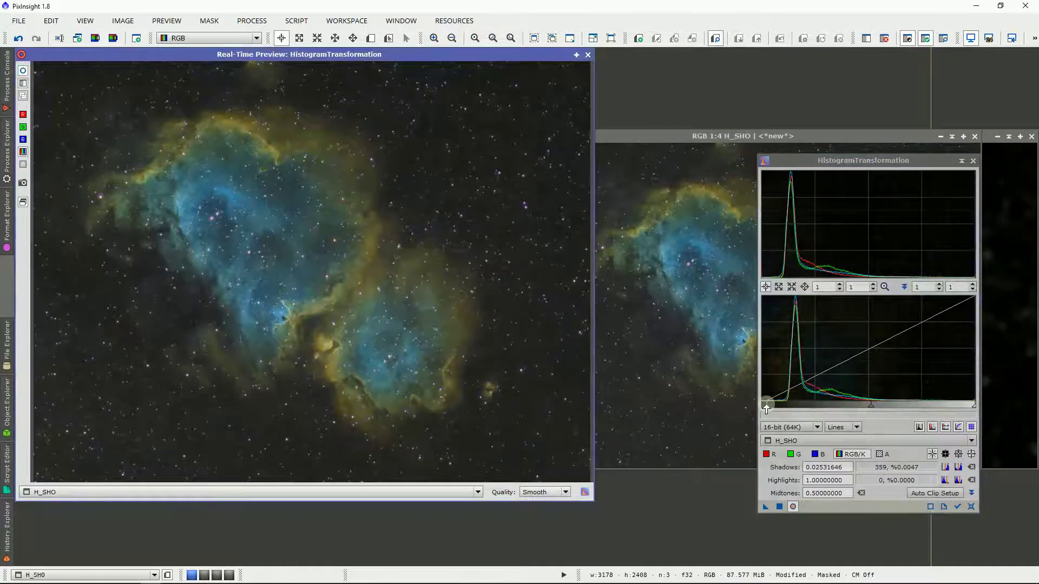
pyautogui.moveTo(766, 408); pyautogui.dragTo(765, 407)
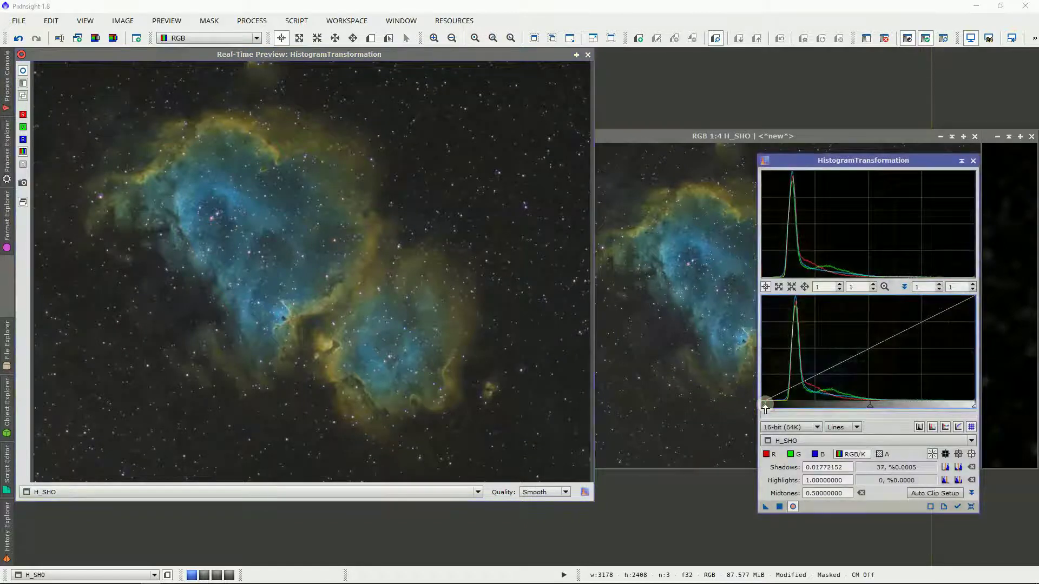
# Check the real-time preview, close it, and apply the first-pass background darkening to H_SHO.
pyautogui.click(25, 72)
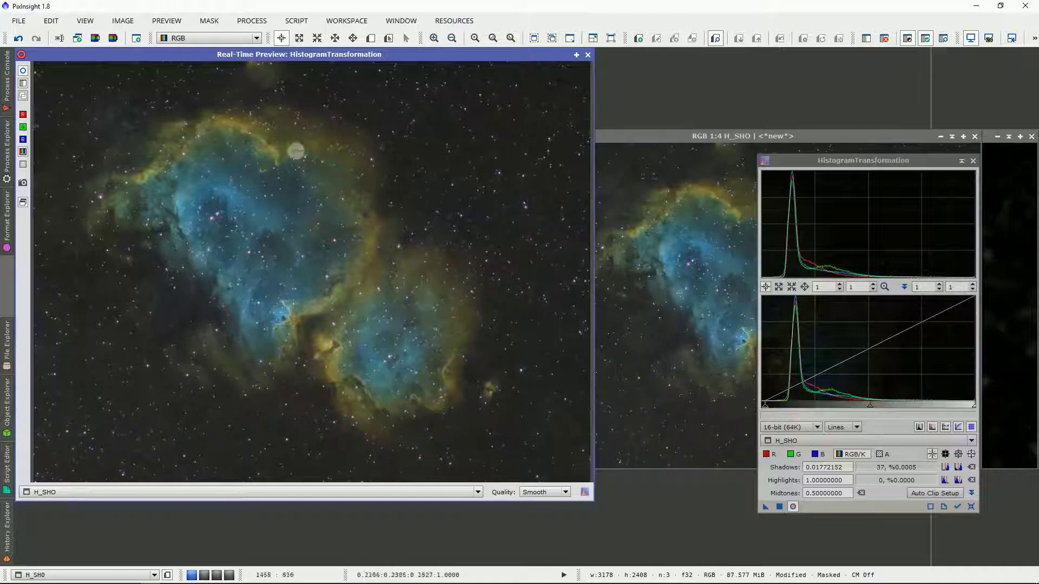
pyautogui.click(588, 54)
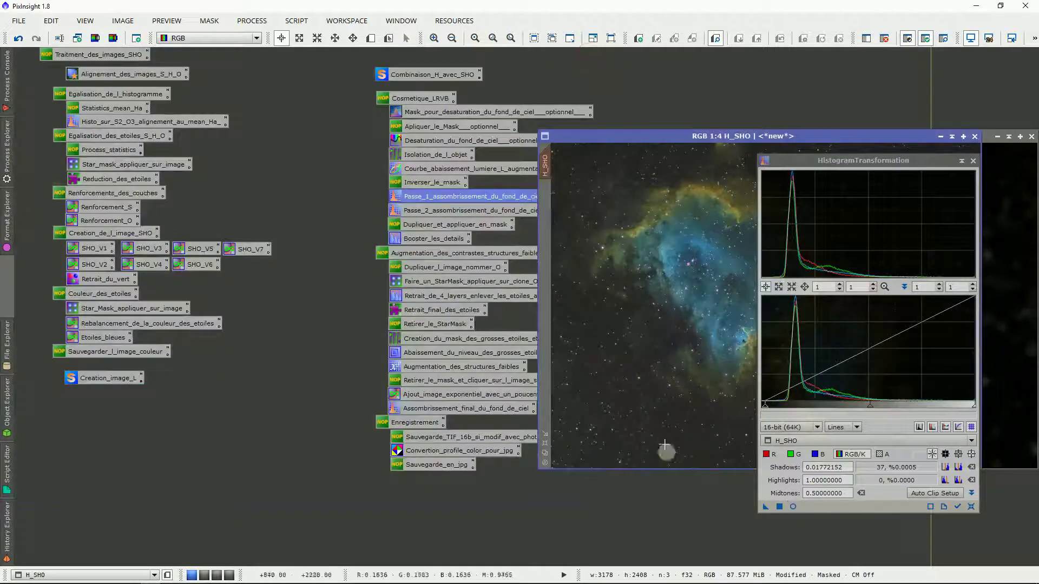
pyautogui.click(773, 506)
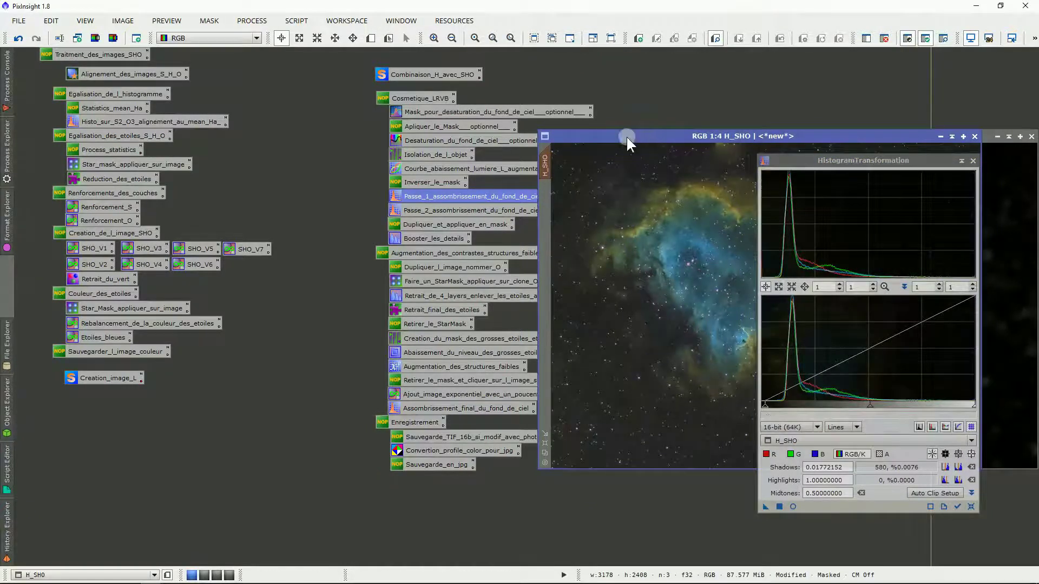
# Move H_SHO off the range_mask window, close HistogramTransformation, and close range_mask, accepting that its mask references are broken.
pyautogui.moveTo(626, 135); pyautogui.dragTo(739, 139)
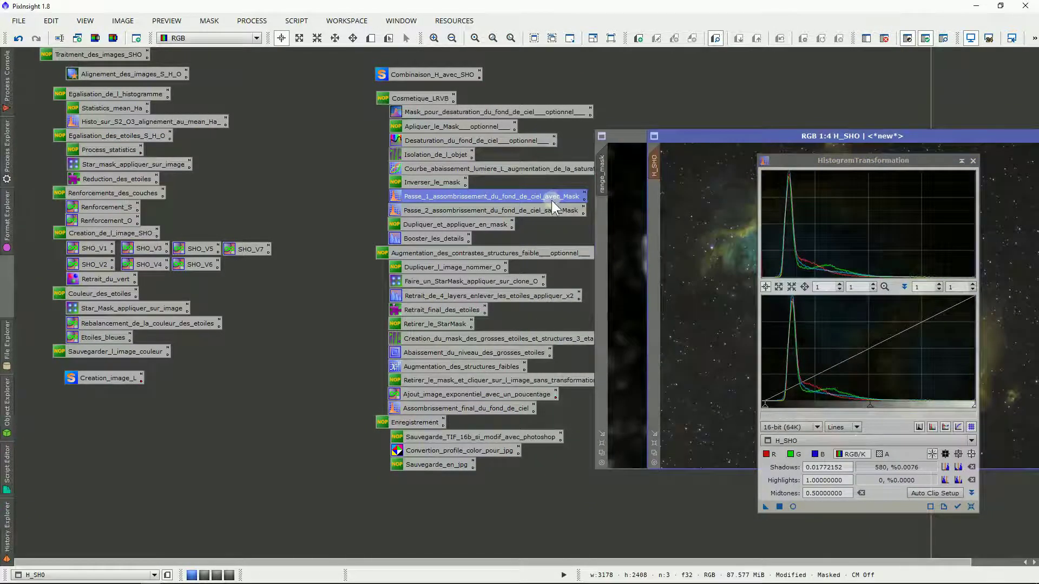
pyautogui.moveTo(656, 203); pyautogui.dragTo(498, 223)
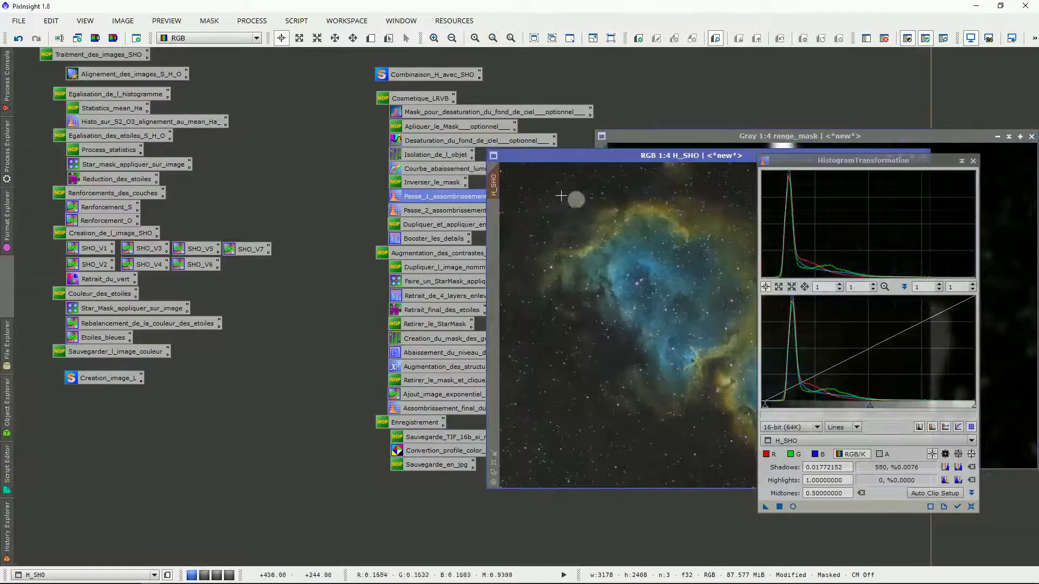
pyautogui.click(972, 161)
pyautogui.click(1031, 136)
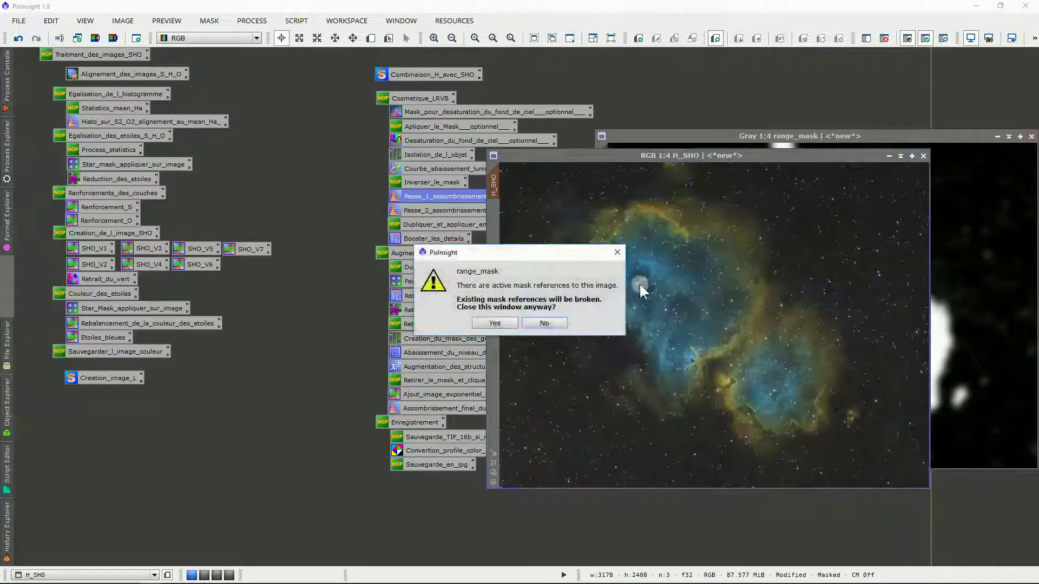
pyautogui.click(491, 326)
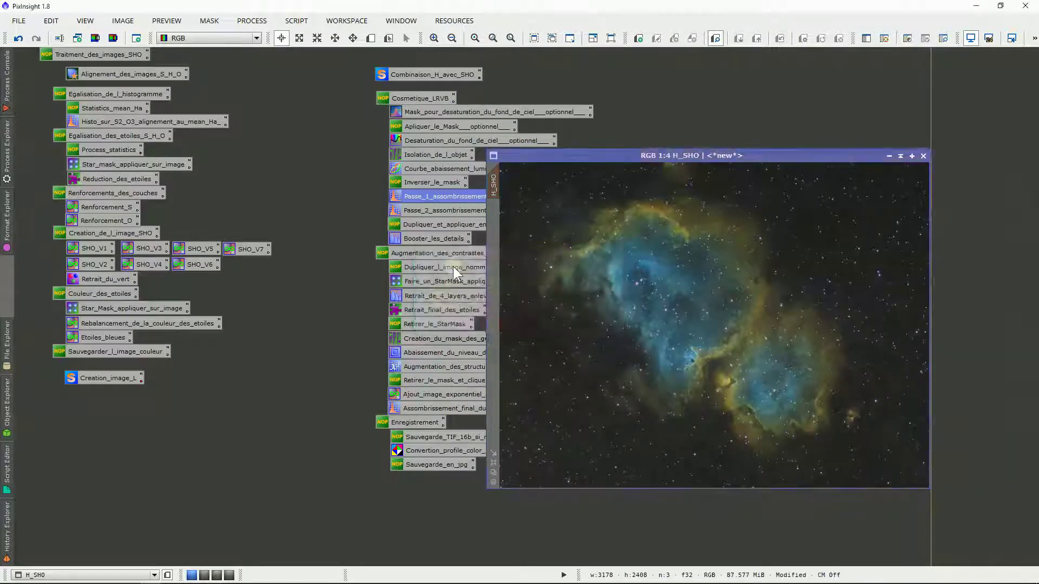
# Open the second-pass HistogramTransformation for darkening the sky background without a mask and start the real-time preview.
pyautogui.doubleClick(424, 209)
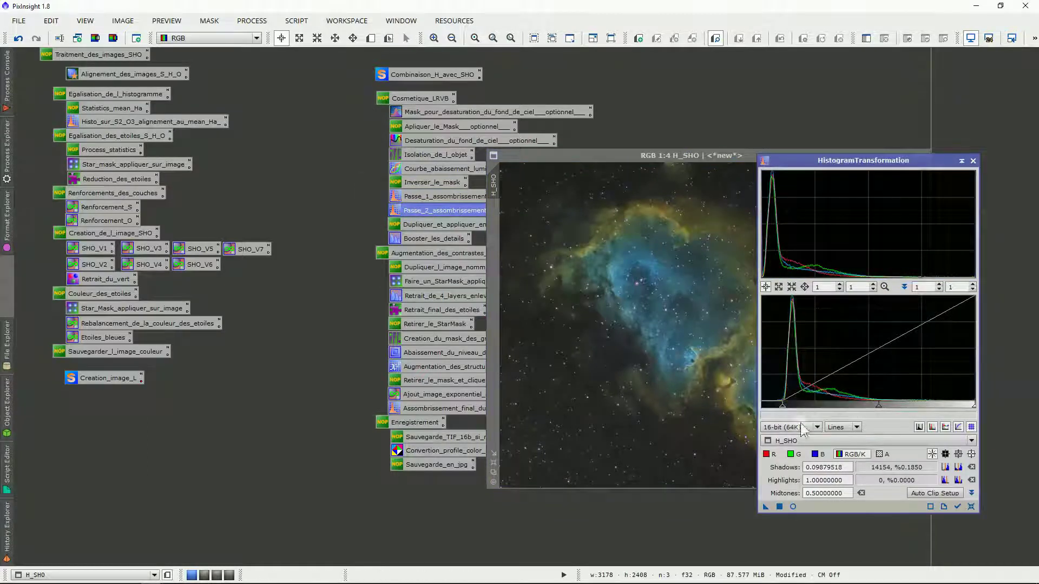
pyautogui.click(790, 506)
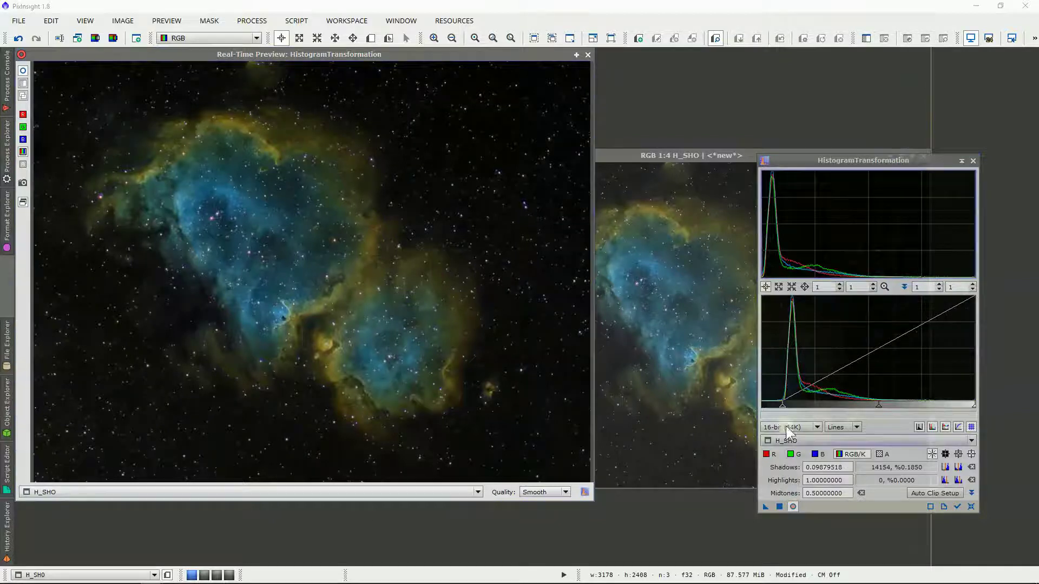
# Try combined shadows of 0.03291139 and 0 and midtones of 0.50632911 in the preview, and reset the midtones.
pyautogui.moveTo(782, 404); pyautogui.dragTo(768, 411)
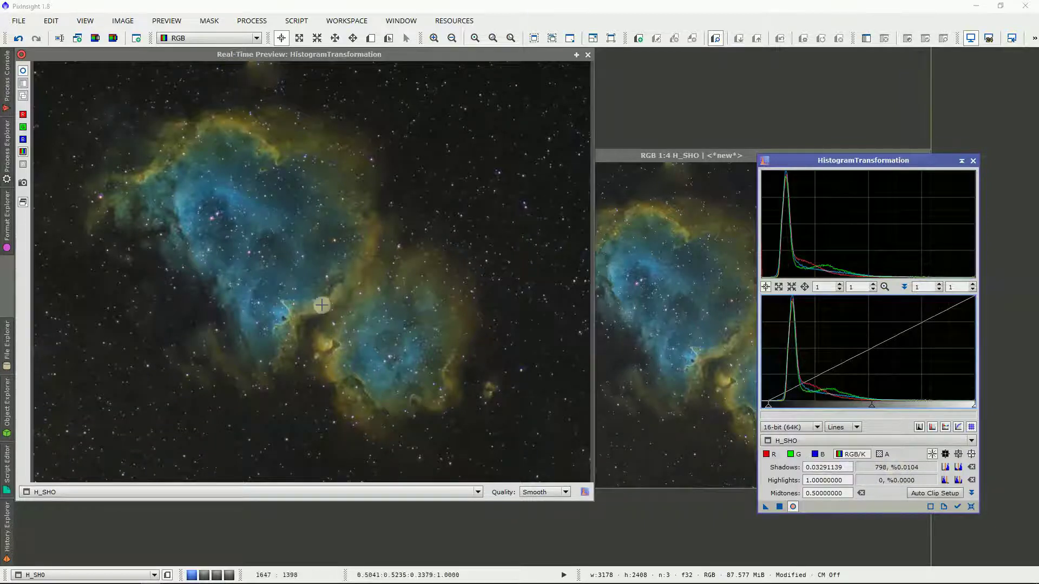
pyautogui.moveTo(768, 410); pyautogui.dragTo(675, 407)
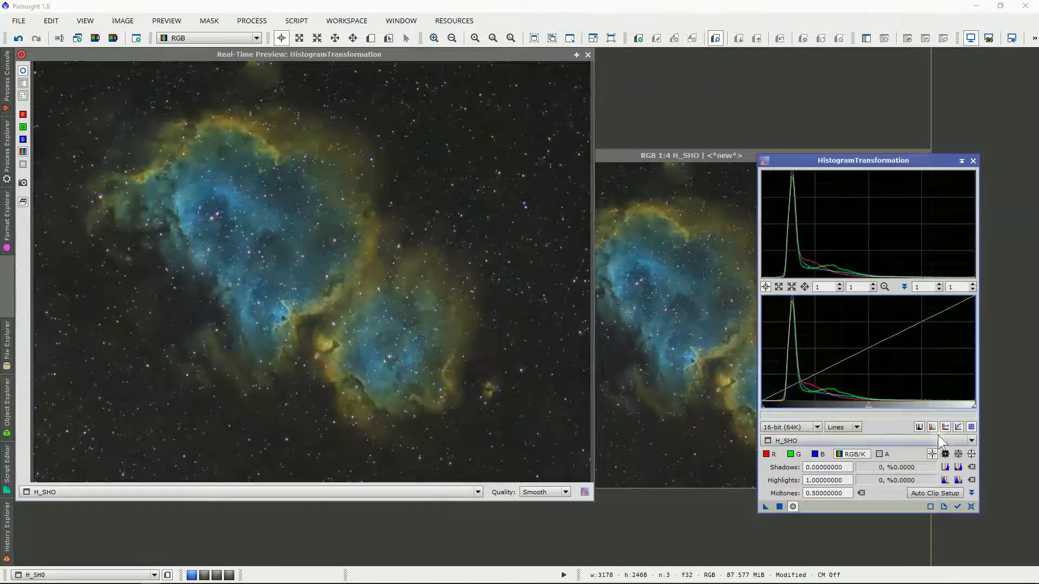
pyautogui.moveTo(868, 410)
pyautogui.mouseDown()
pyautogui.moveTo(832, 409)
pyautogui.moveTo(869, 416)
pyautogui.mouseUp()
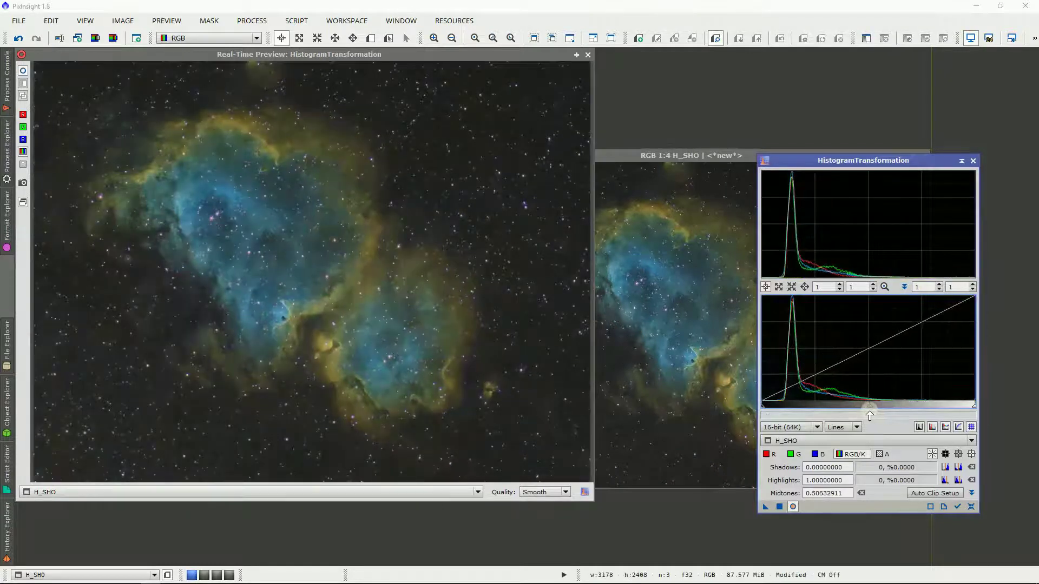
pyautogui.click(862, 492)
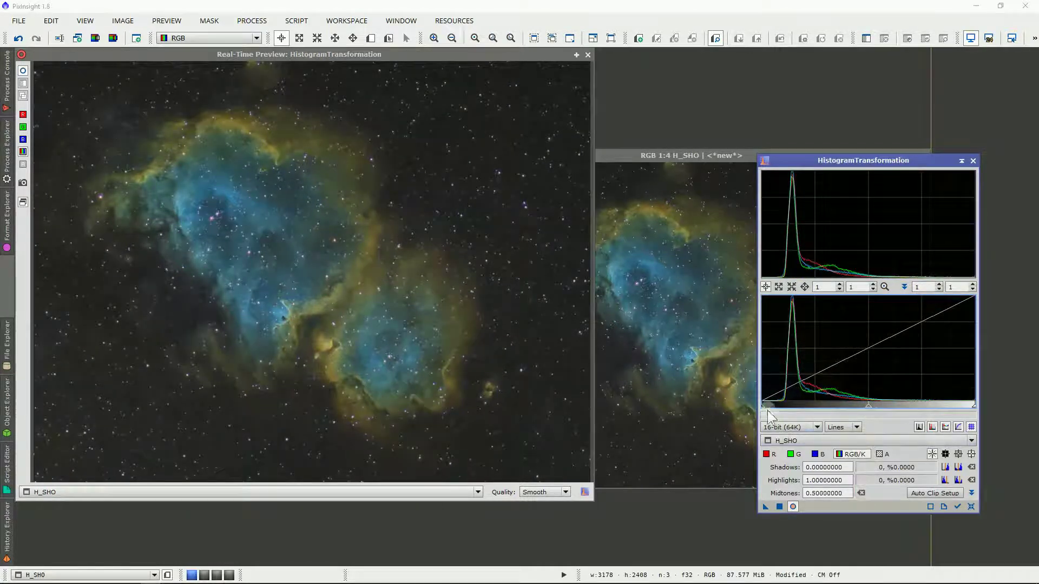
# Set the combined RGB/K shadows clipping to 0.04556962, apply the second-pass transformation to H_SHO, and close the preview and process.
pyautogui.moveTo(763, 411); pyautogui.dragTo(771, 409)
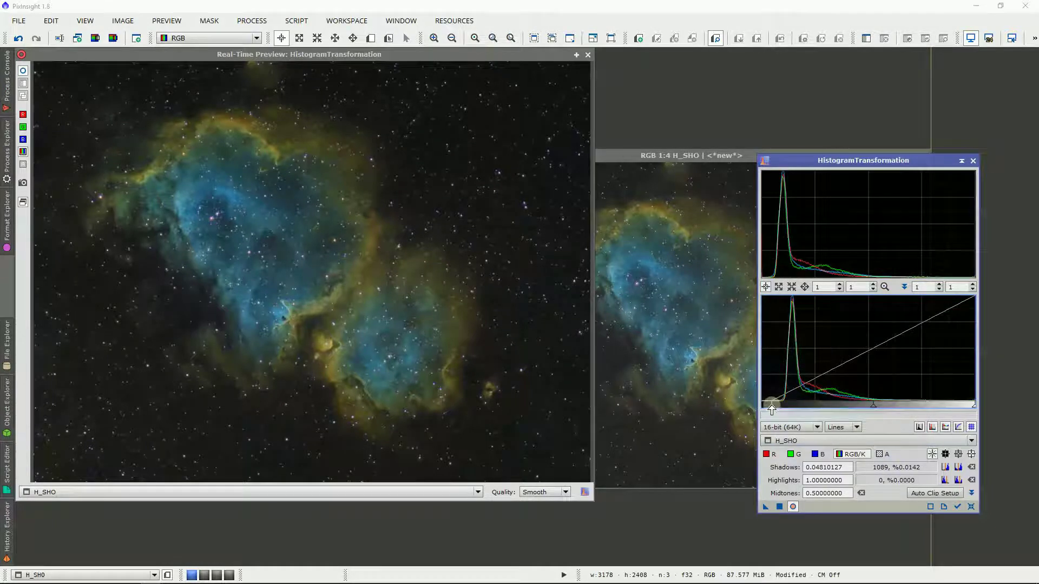
pyautogui.moveTo(771, 410); pyautogui.dragTo(771, 411)
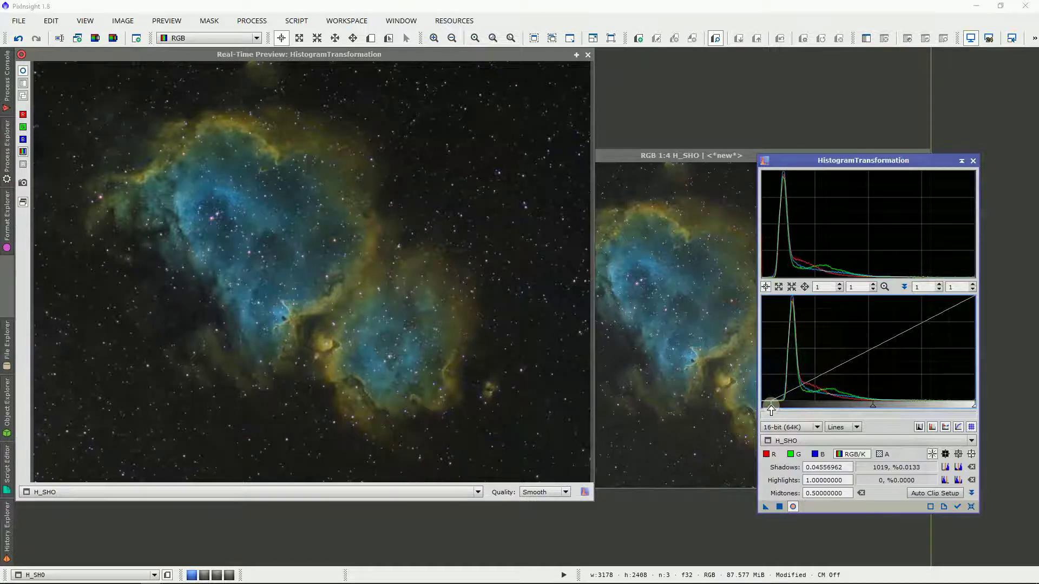
pyautogui.click(587, 55)
pyautogui.click(777, 506)
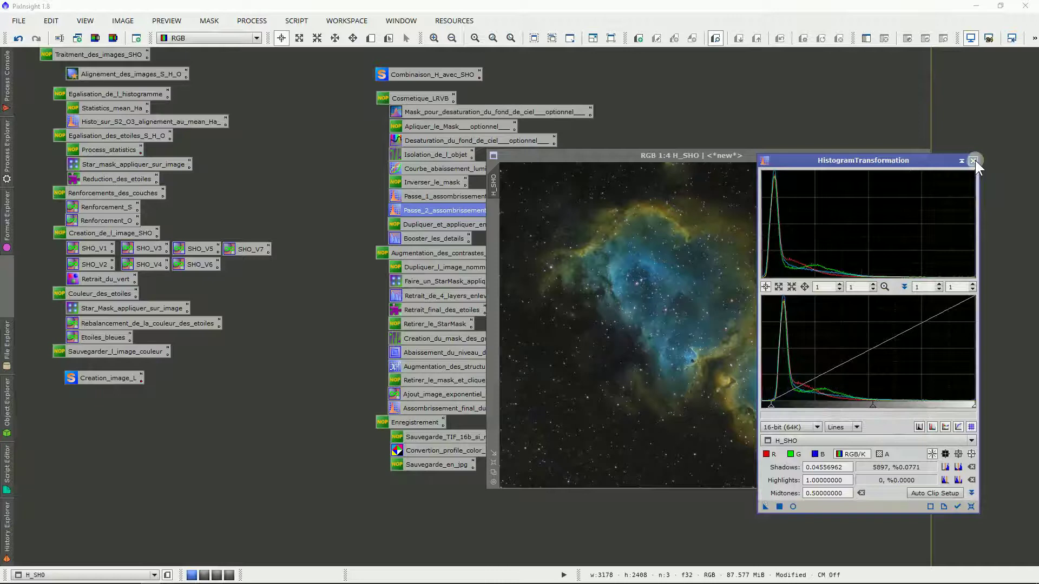
pyautogui.click(973, 161)
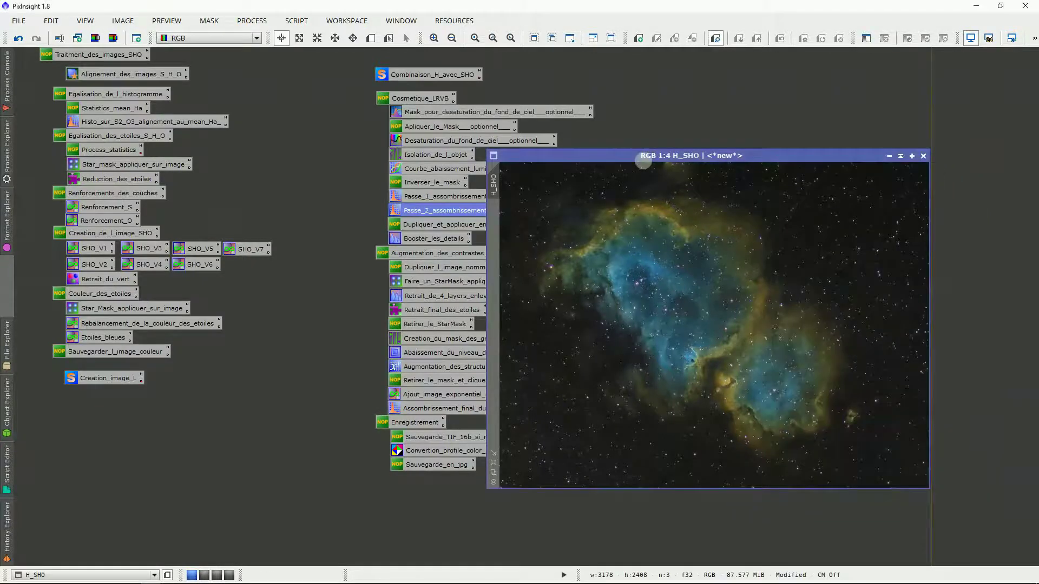
# Examine the nebula in H_SHO at overview and full-size magnification, enlarging and repositioning its window.
pyautogui.moveTo(643, 162); pyautogui.dragTo(697, 104)
pyautogui.scroll(2, 783, 367)
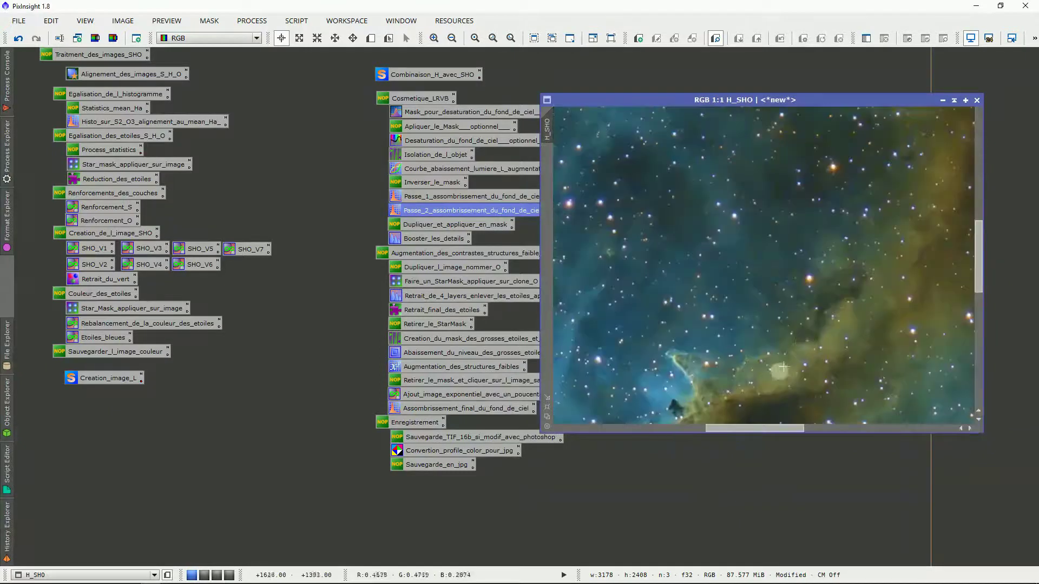
pyautogui.scroll(-2, 731, 402)
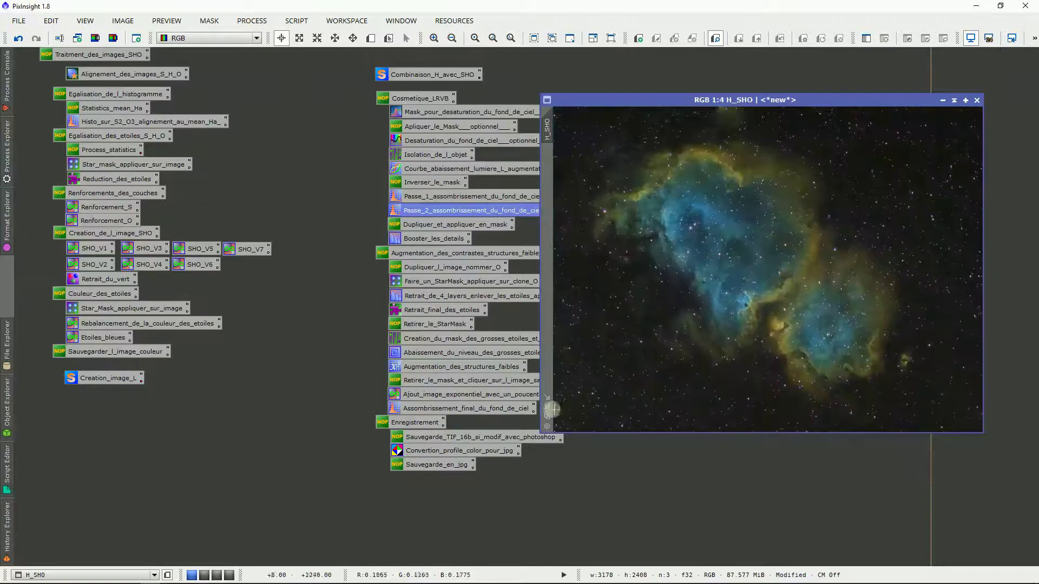
pyautogui.click(548, 408)
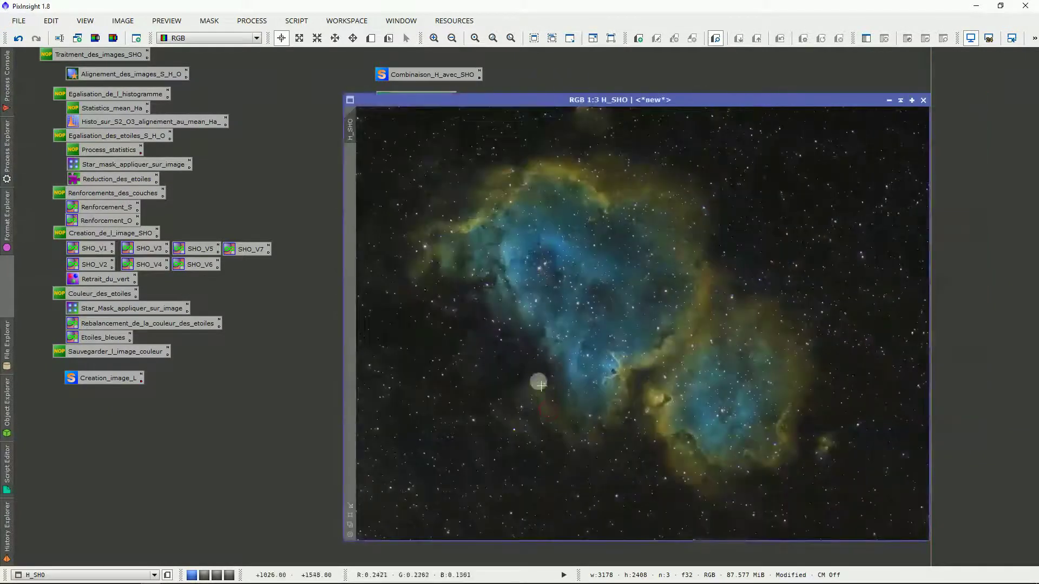
pyautogui.moveTo(612, 101); pyautogui.dragTo(696, 72)
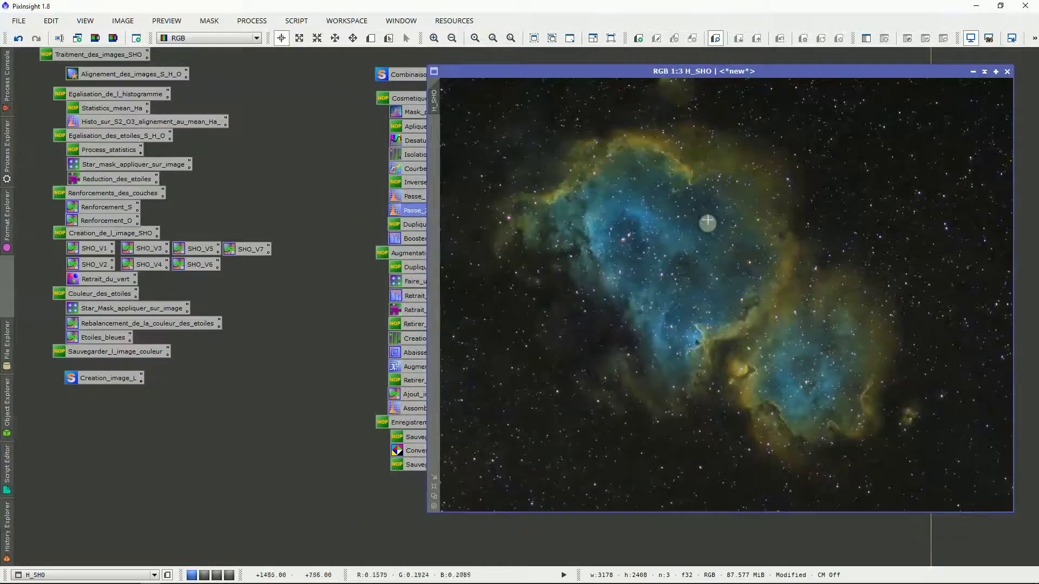
pyautogui.scroll(2, 703, 270)
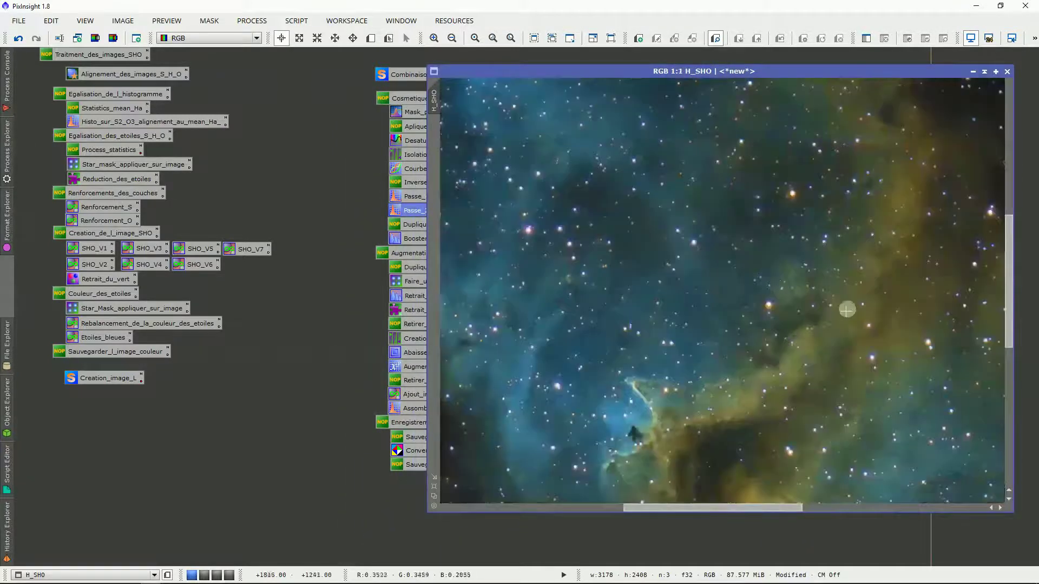
pyautogui.scroll(-1, 855, 290)
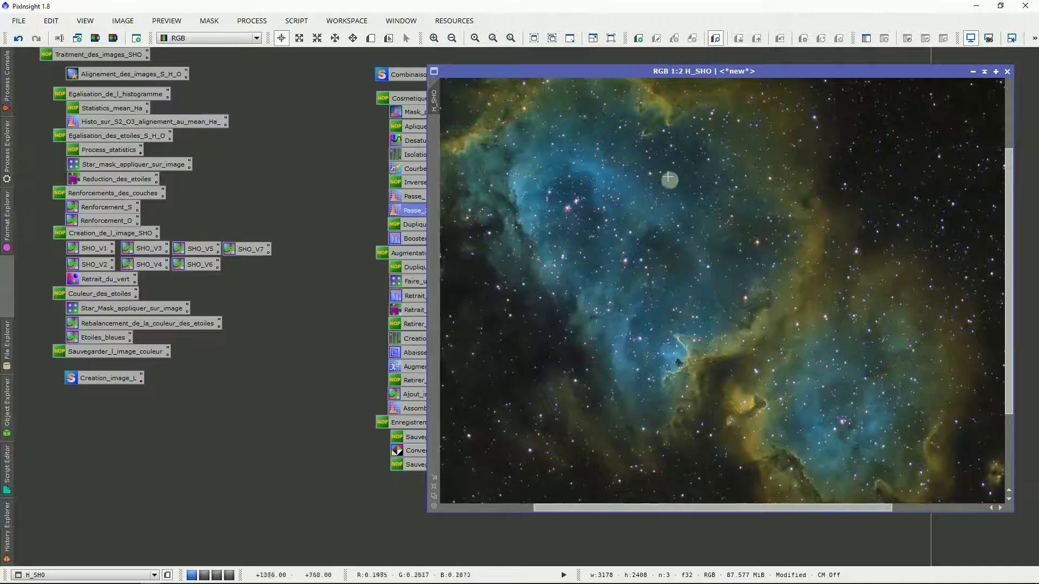
pyautogui.scroll(-1, 682, 225)
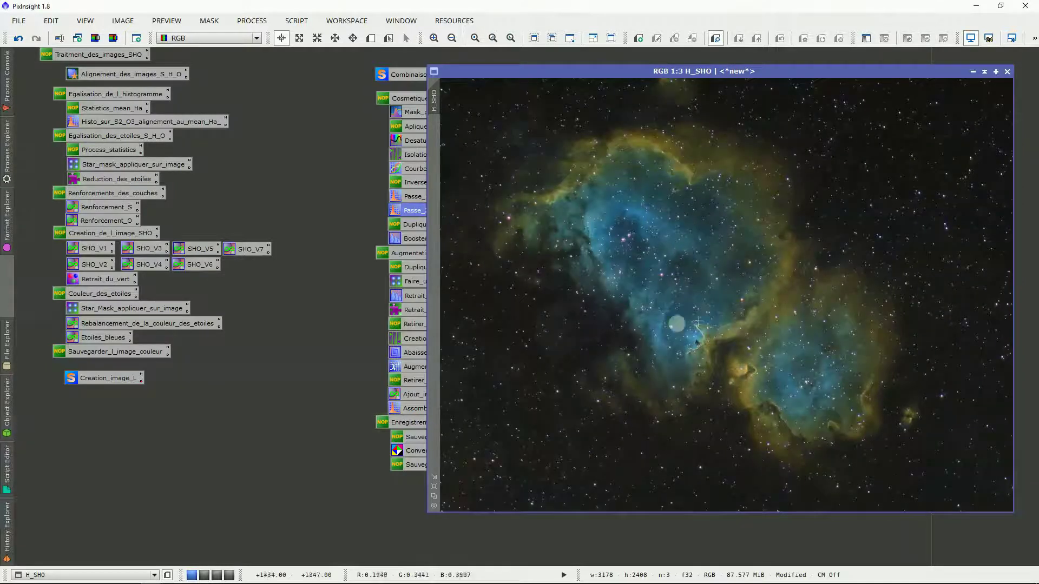
pyautogui.scroll(2, 893, 304)
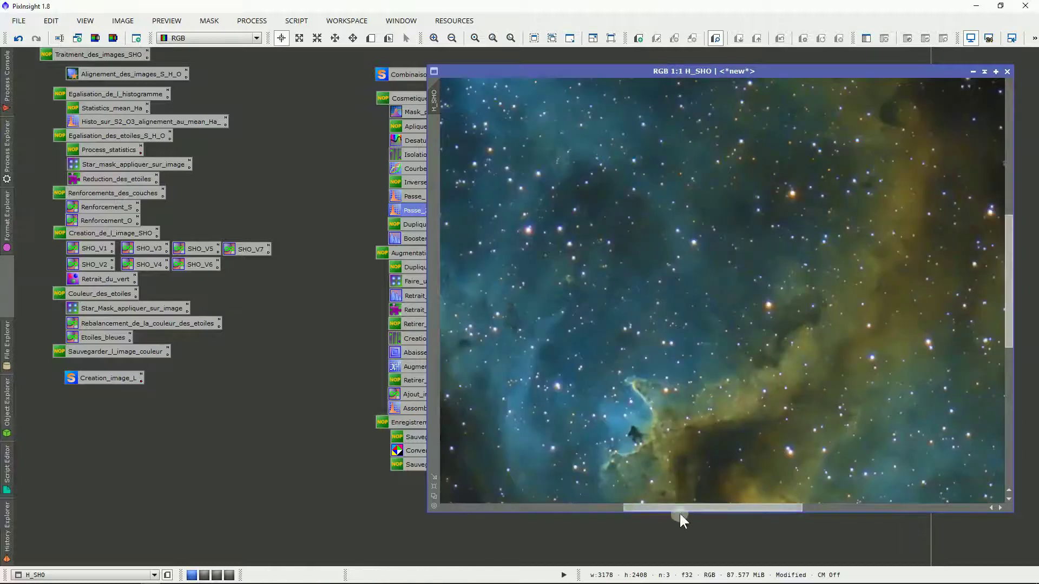
# Examine the darkened sky background and stars beside the nebula in H_SHO up close.
pyautogui.moveTo(680, 509); pyautogui.dragTo(758, 497)
pyautogui.scroll(1, 898, 432)
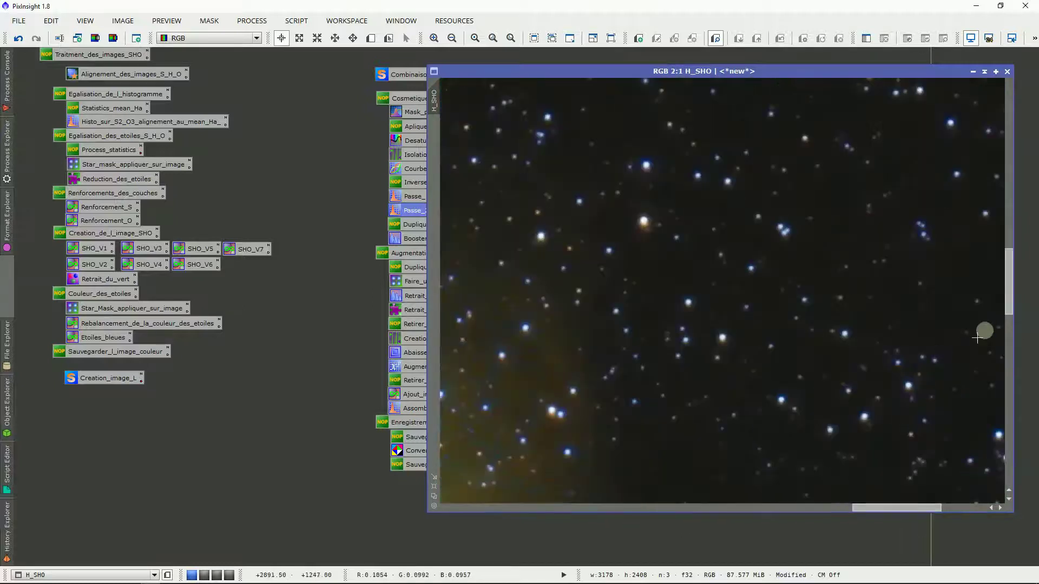
pyautogui.moveTo(1011, 288); pyautogui.dragTo(1006, 124)
pyautogui.scroll(-1, 806, 319)
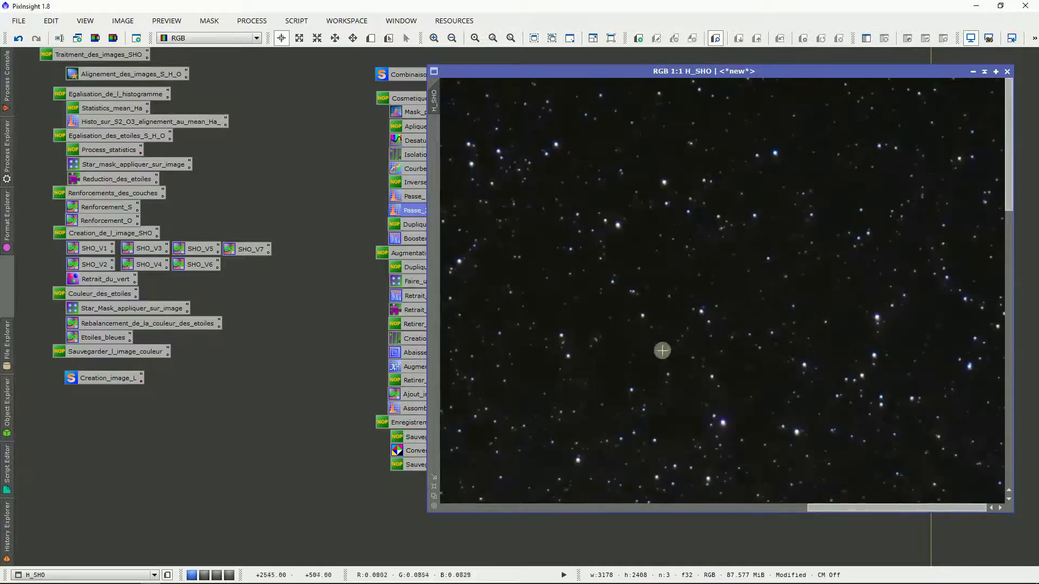
pyautogui.scroll(4, 662, 350)
pyautogui.scroll(-6, 662, 350)
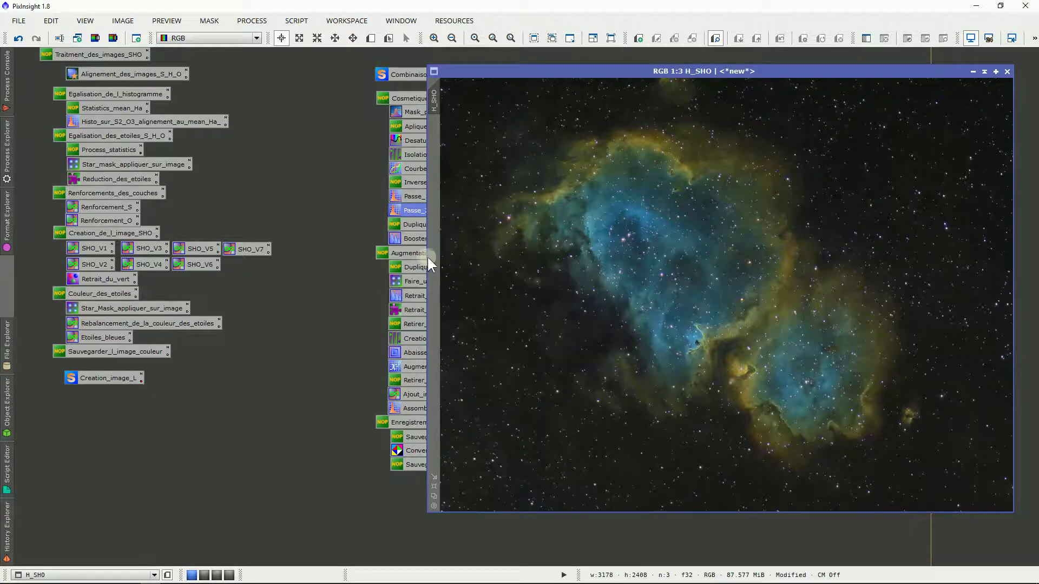
# Uncover the workflow icons and review the remaining detail-boosting and optional faint-structure contrast processes, comparing them with the nebula's fine detail.
pyautogui.moveTo(428, 257); pyautogui.dragTo(466, 258)
pyautogui.moveTo(371, 226); pyautogui.dragTo(404, 241)
pyautogui.scroll(3, 793, 386)
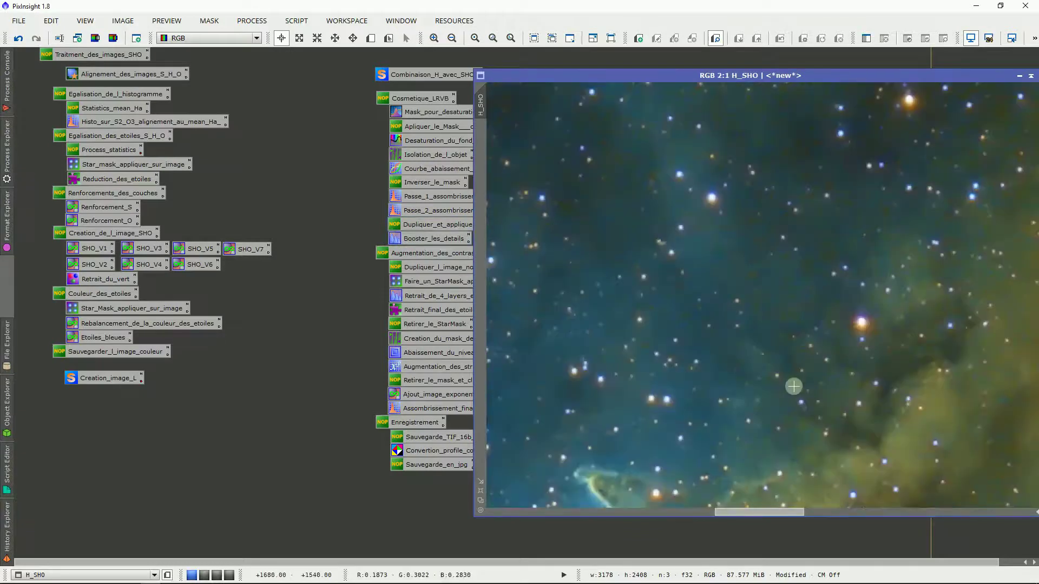
pyautogui.moveTo(378, 224); pyautogui.dragTo(430, 411)
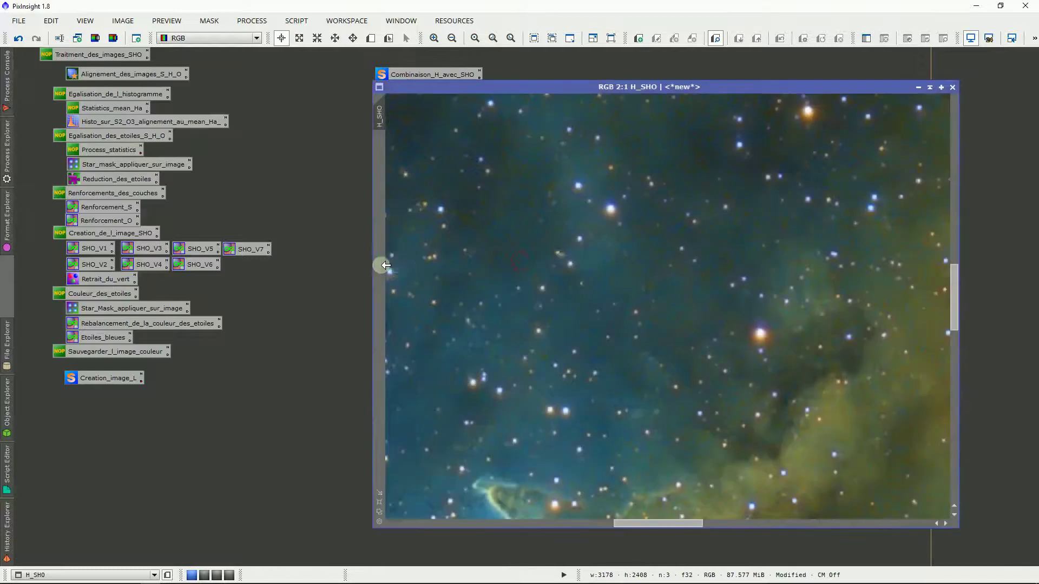
pyautogui.scroll(-2, 628, 325)
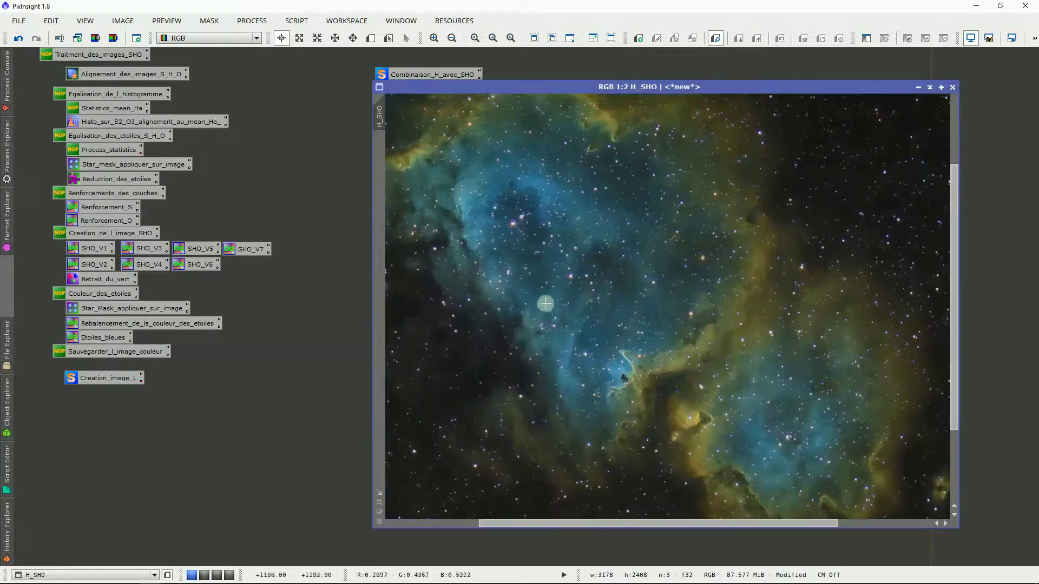
pyautogui.scroll(-1, 544, 301)
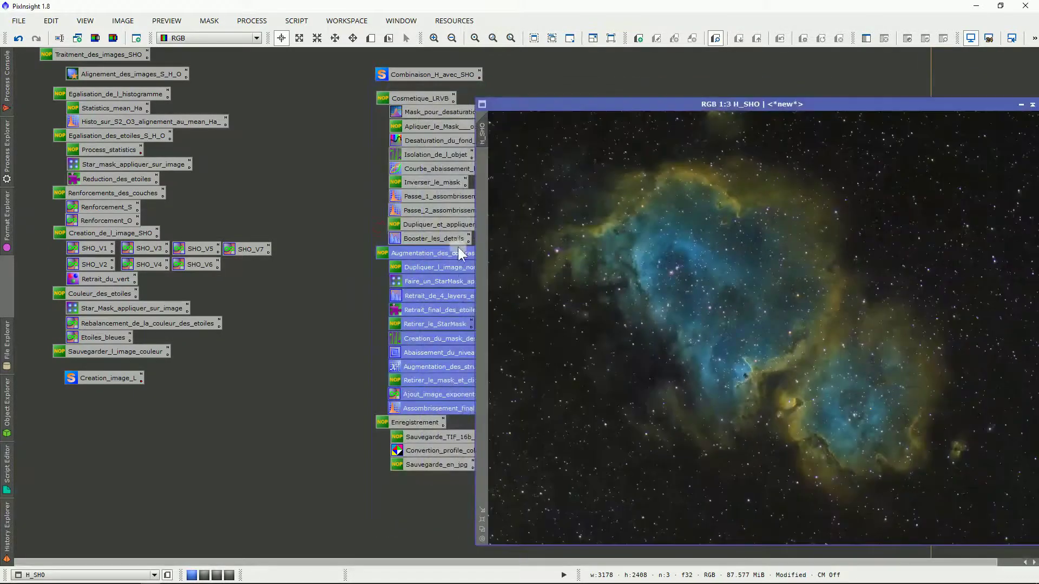
pyautogui.moveTo(350, 255); pyautogui.dragTo(367, 347)
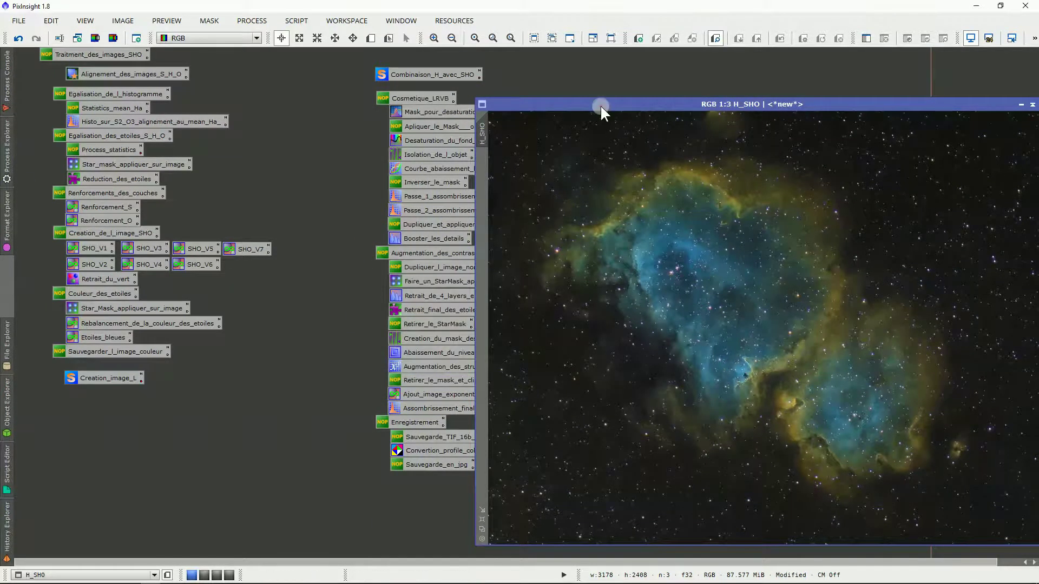
pyautogui.moveTo(599, 105); pyautogui.dragTo(564, 97)
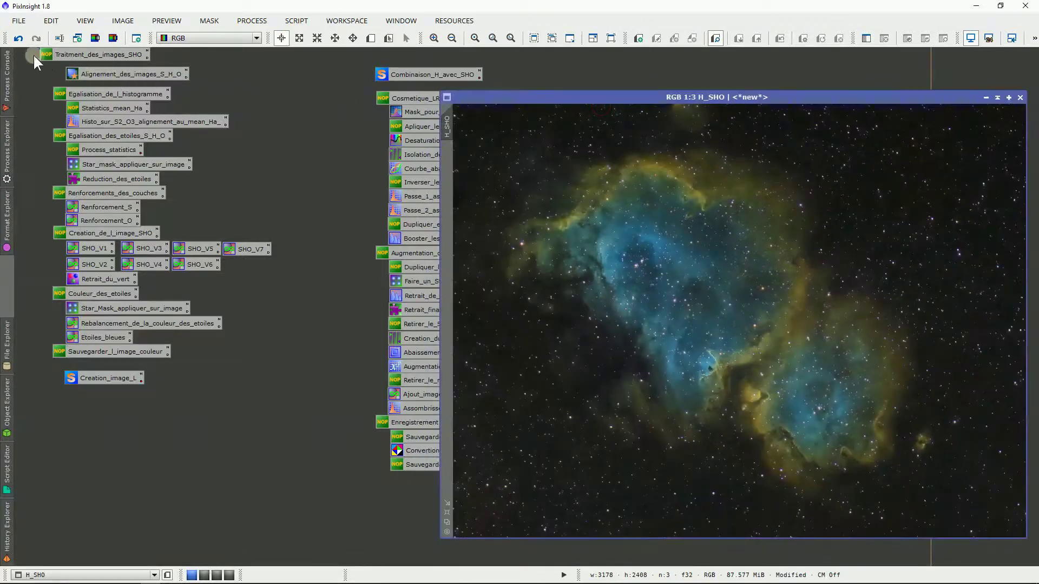
# Highlight the whole set of workflow icons, clear the selection, and examine the nebula's central region in H_SHO at full size.
pyautogui.moveTo(33, 54); pyautogui.dragTo(459, 472)
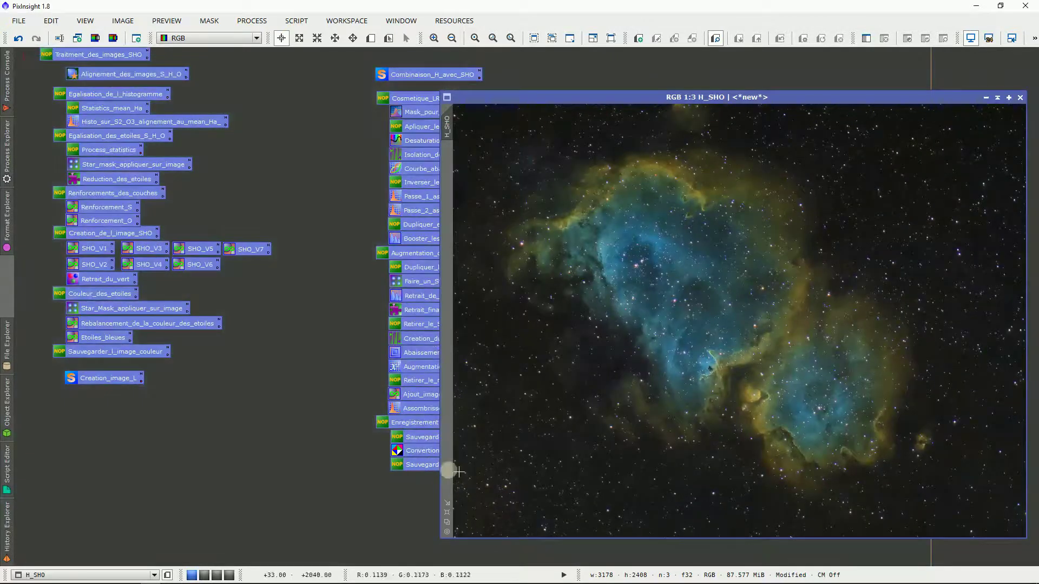
pyautogui.click(304, 420)
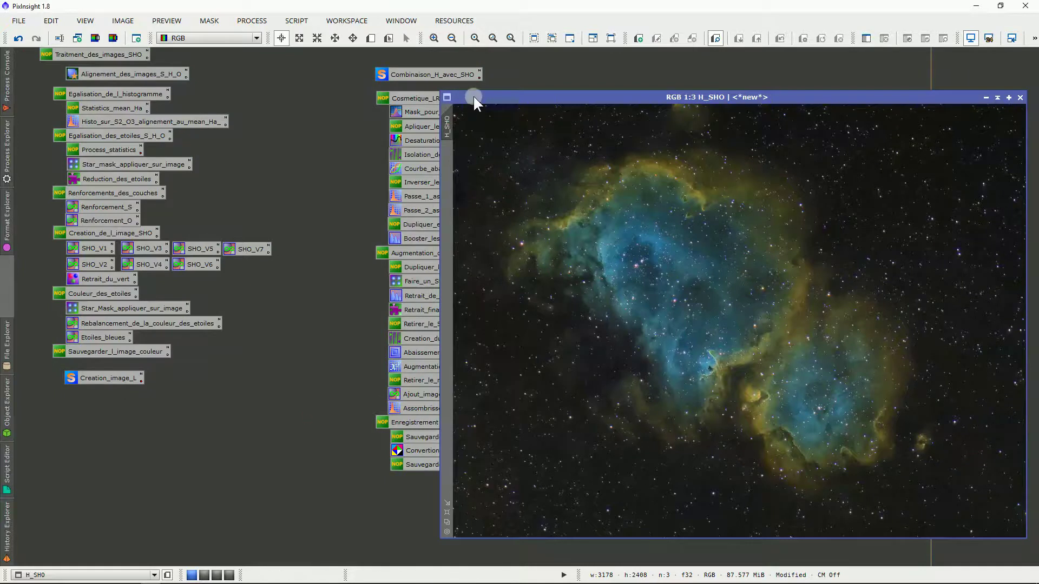
pyautogui.moveTo(473, 95); pyautogui.dragTo(376, 95)
pyautogui.scroll(2, 617, 335)
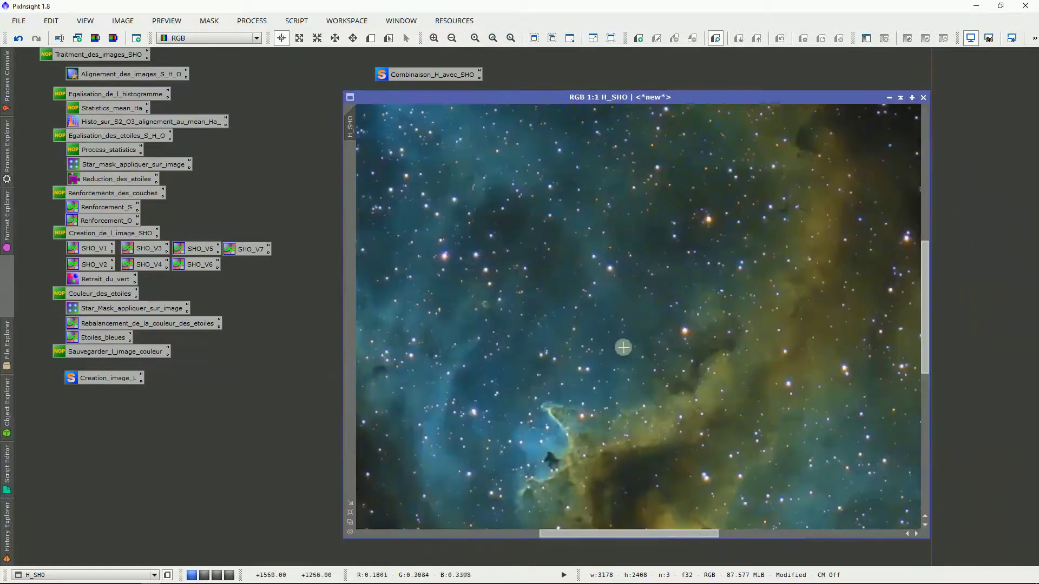